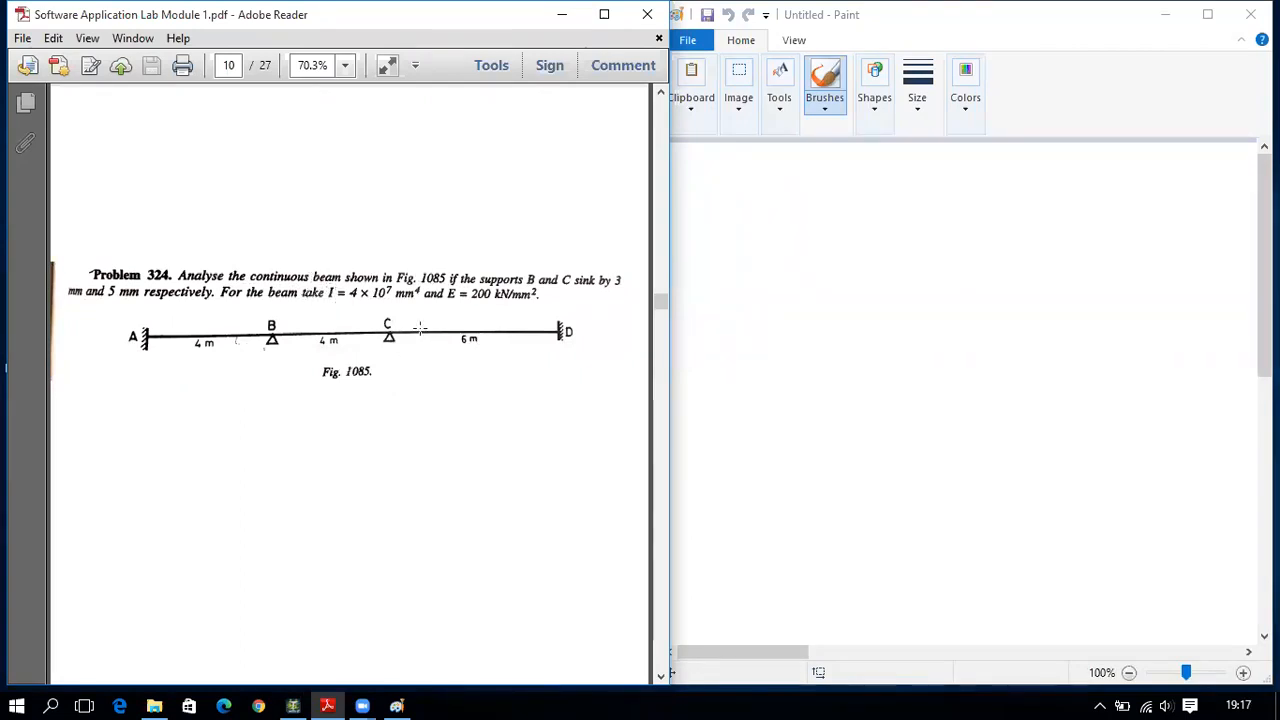
# - Launch STAAD.Pro V8i and create a Plane model named "Cont Beam 6" in meters and kilonewtons, starting with Add Beam
pyautogui.click(326, 704)
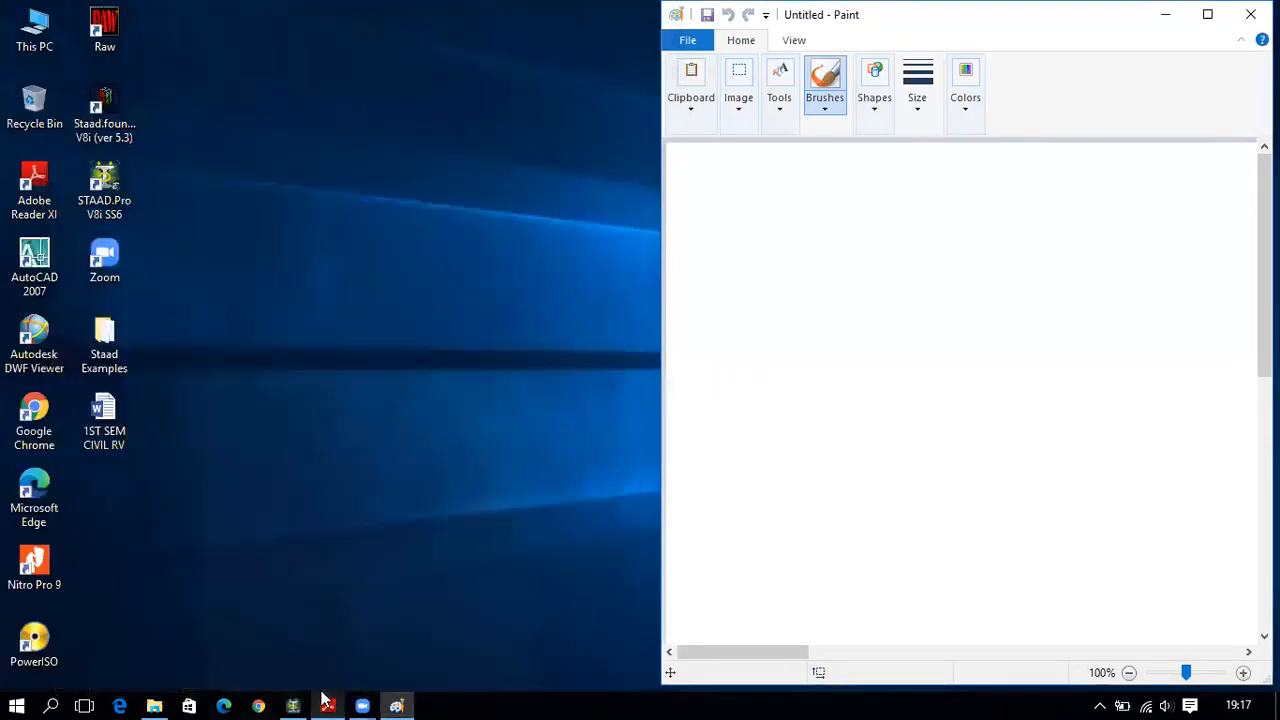
pyautogui.doubleClick(108, 188)
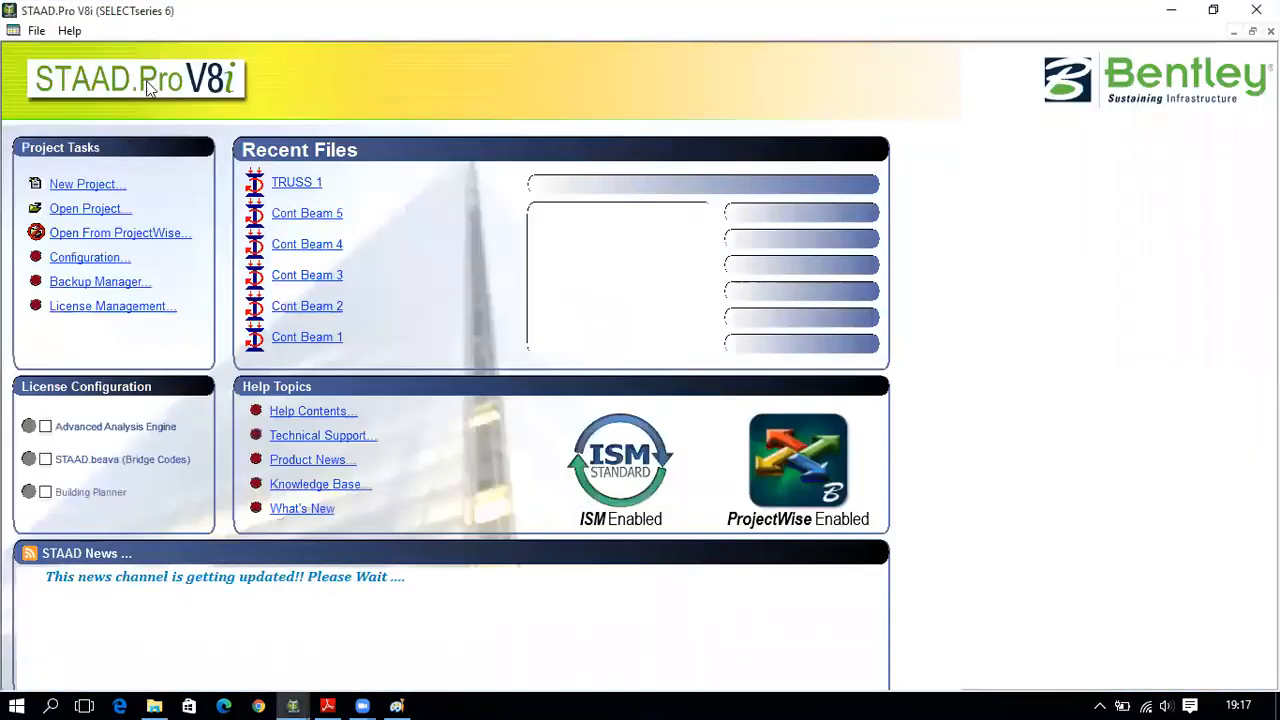
pyautogui.click(68, 190)
pyautogui.click(452, 226)
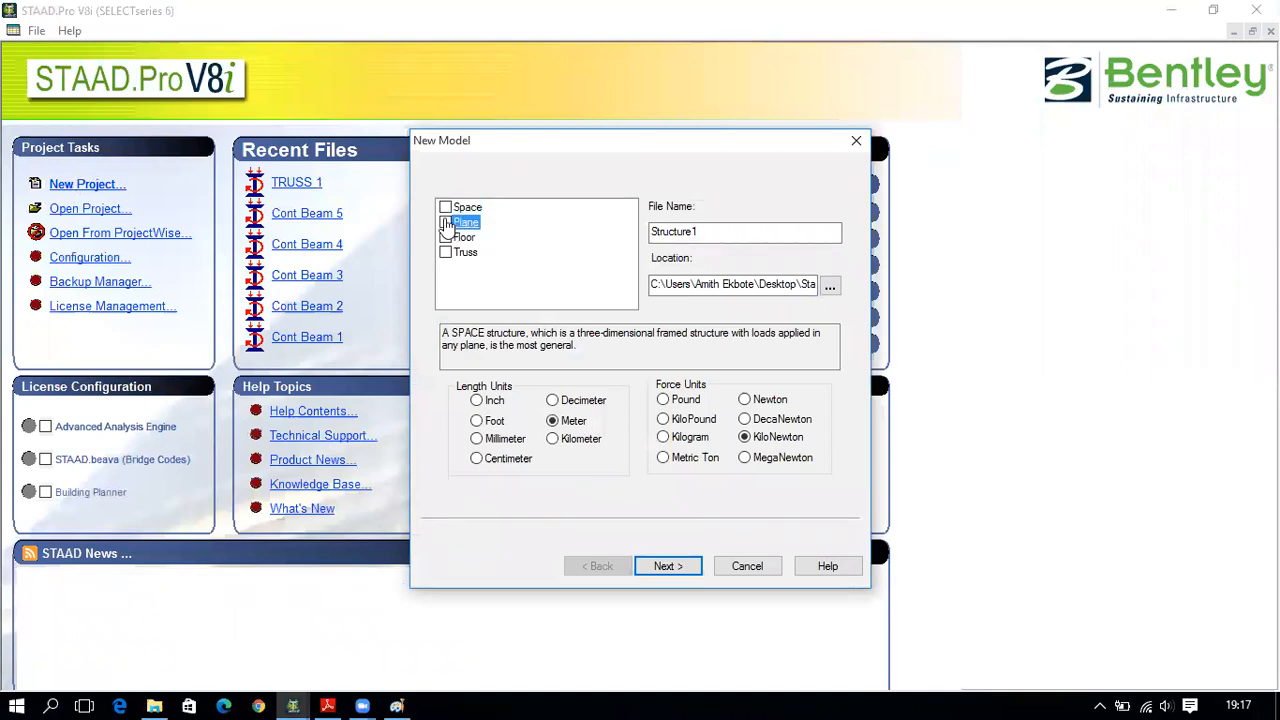
pyautogui.moveTo(705, 231); pyautogui.dragTo(641, 219)
pyautogui.write('C')
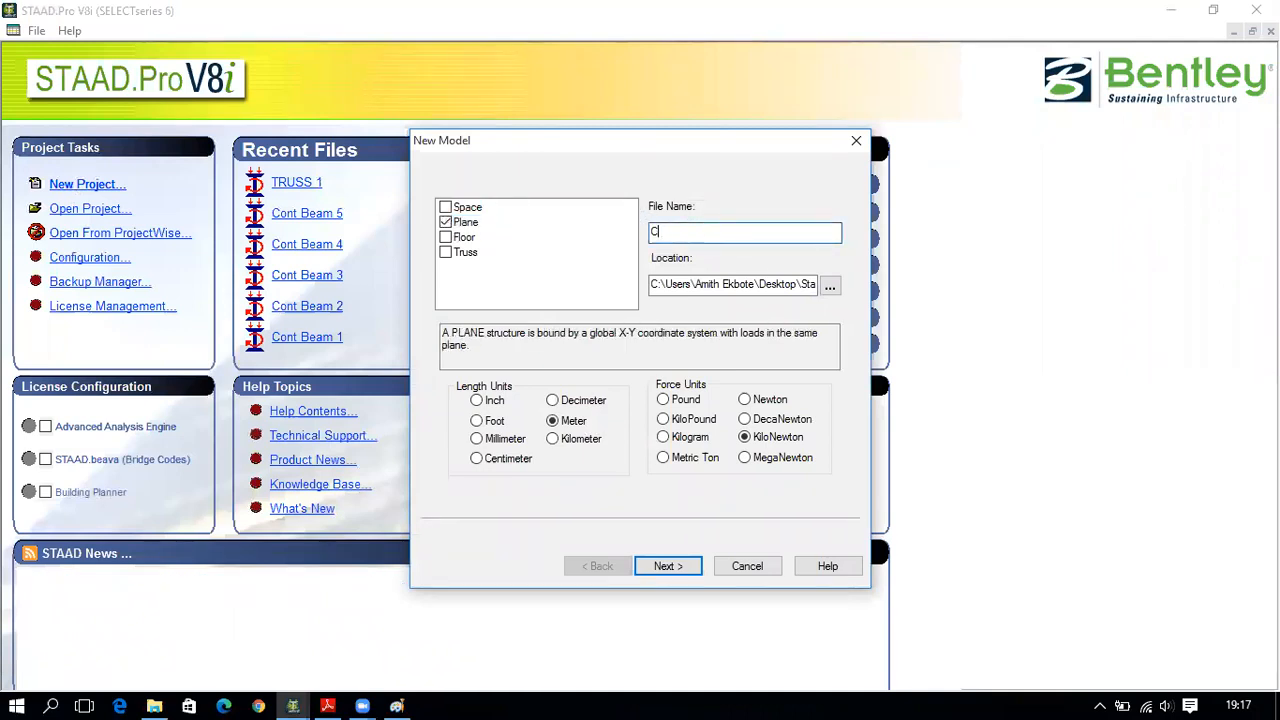
pyautogui.write('ont Beam 6')
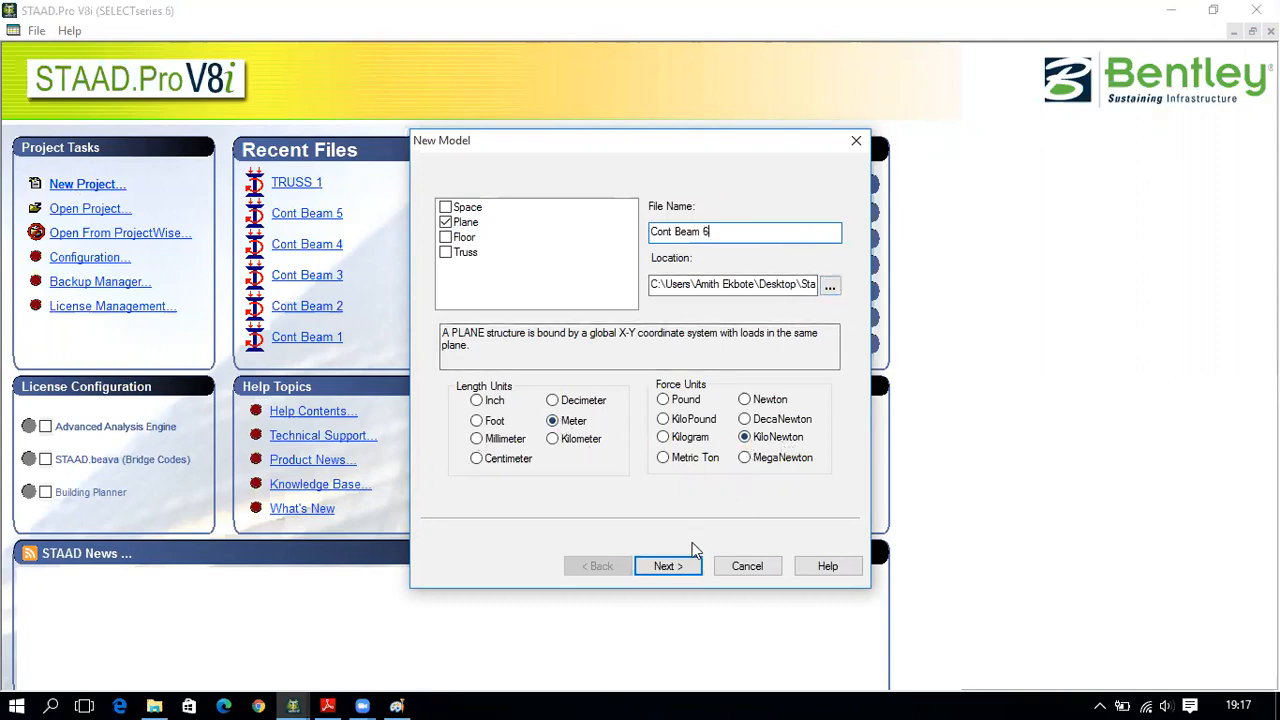
pyautogui.click(670, 567)
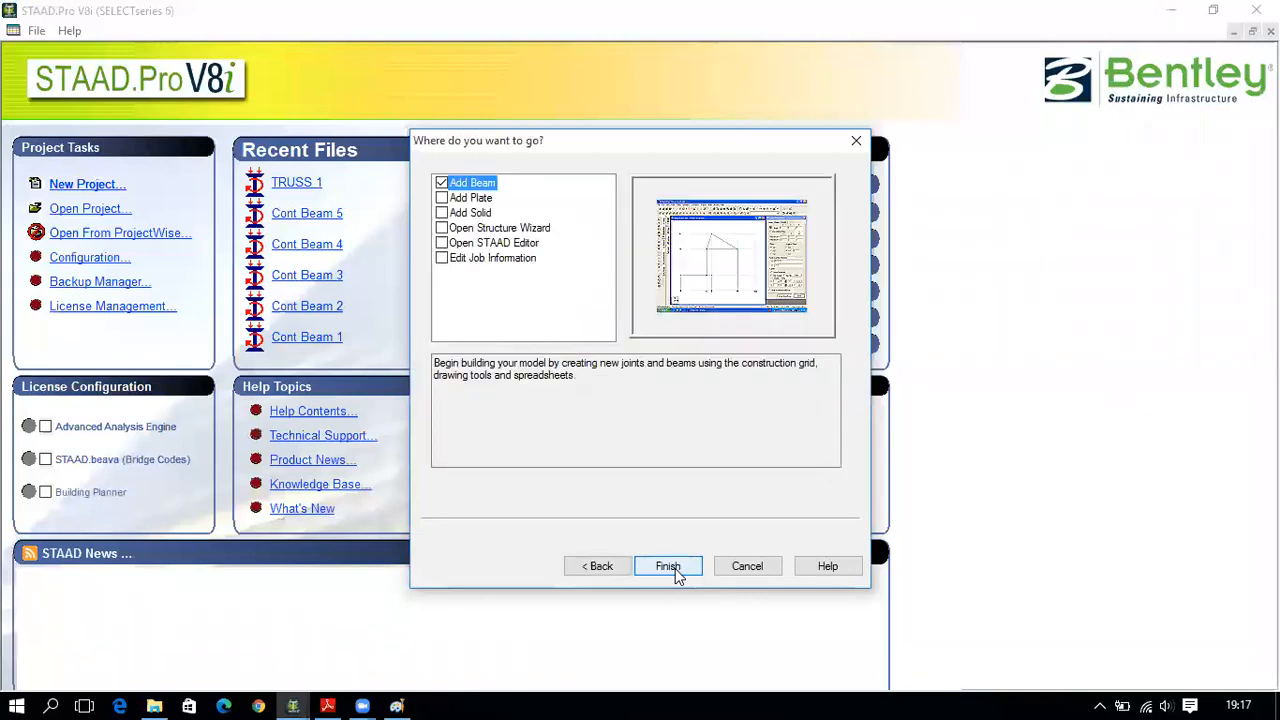
pyautogui.click(674, 568)
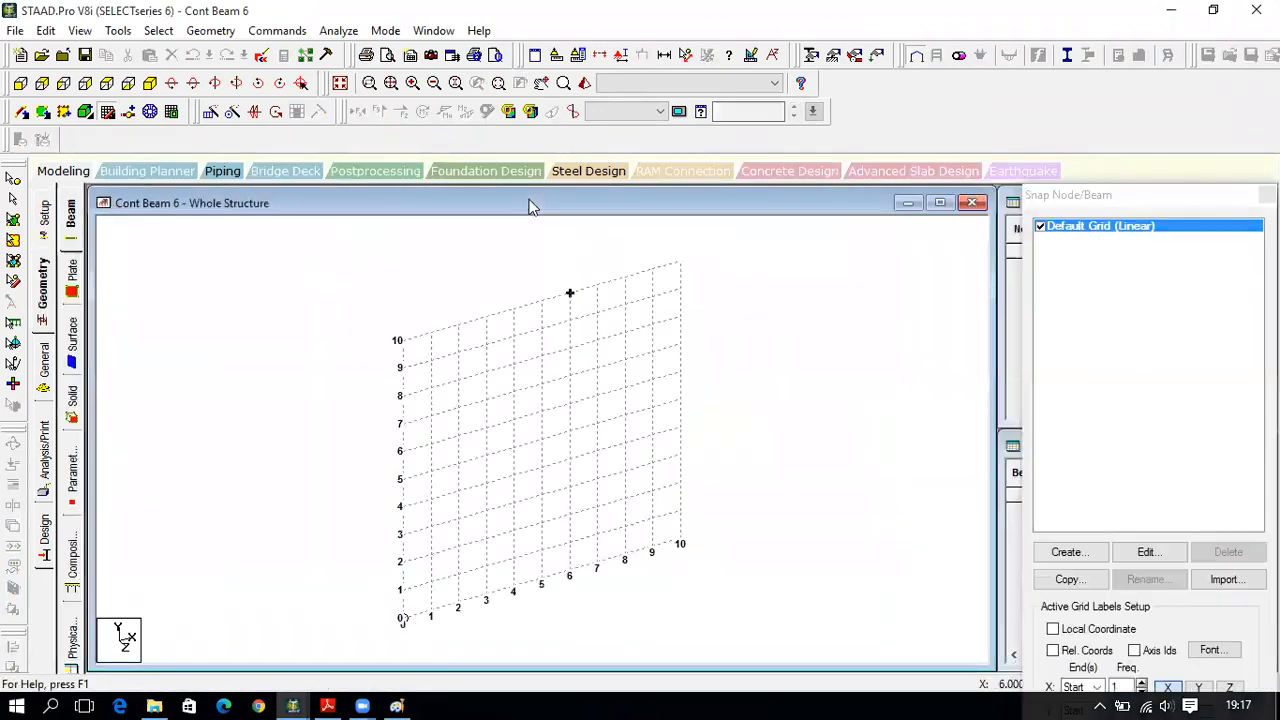
# - Show the grid in front view and close the other open STAAD.Pro window
pyautogui.click(21, 84)
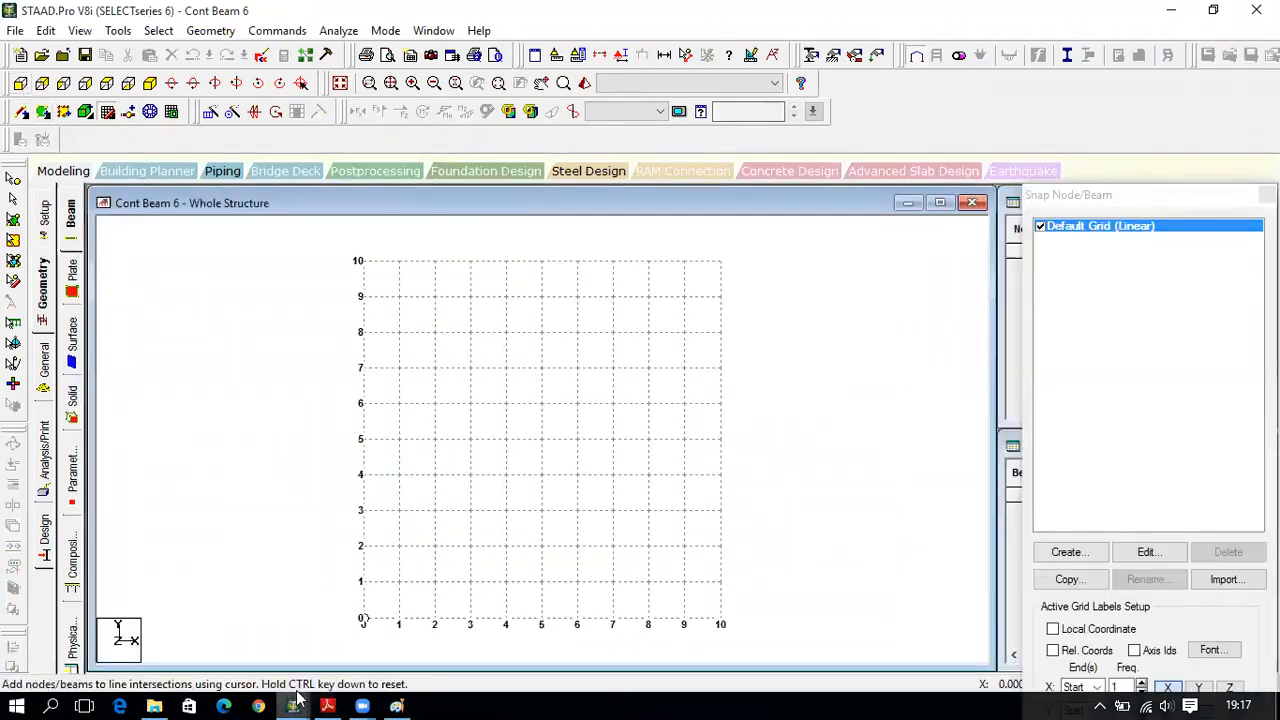
pyautogui.moveTo(295, 702)
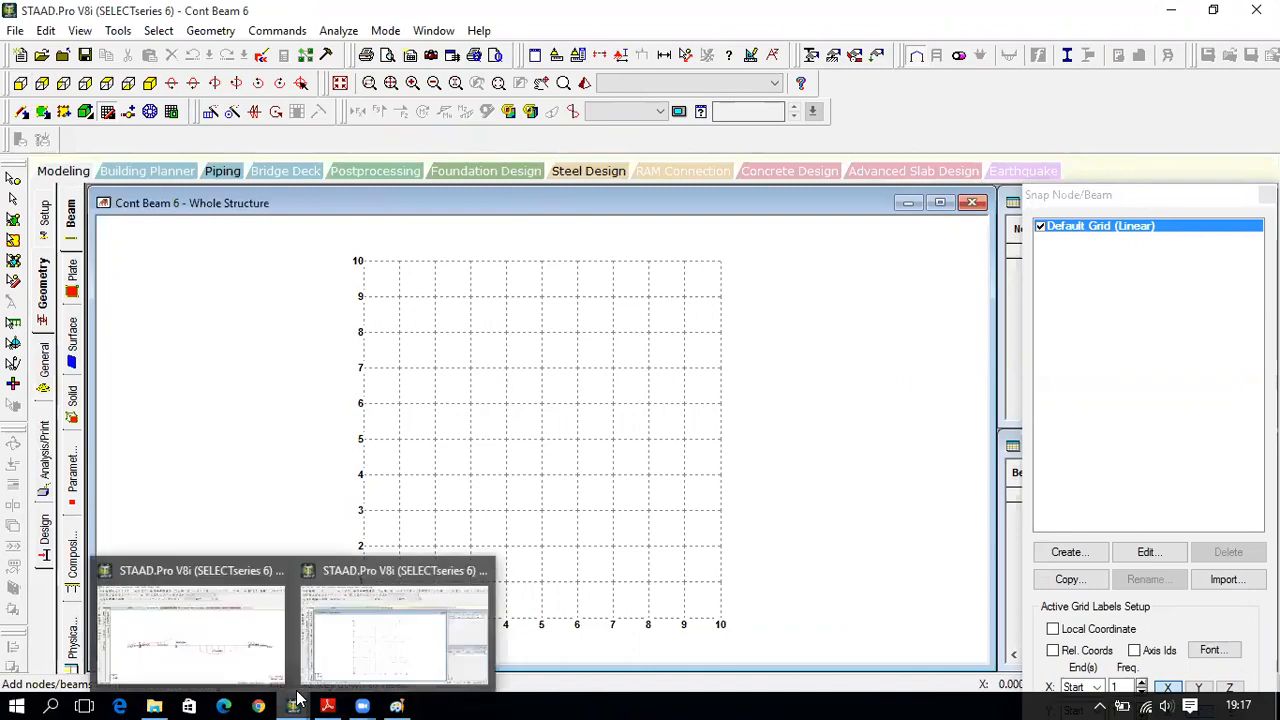
pyautogui.click(277, 571)
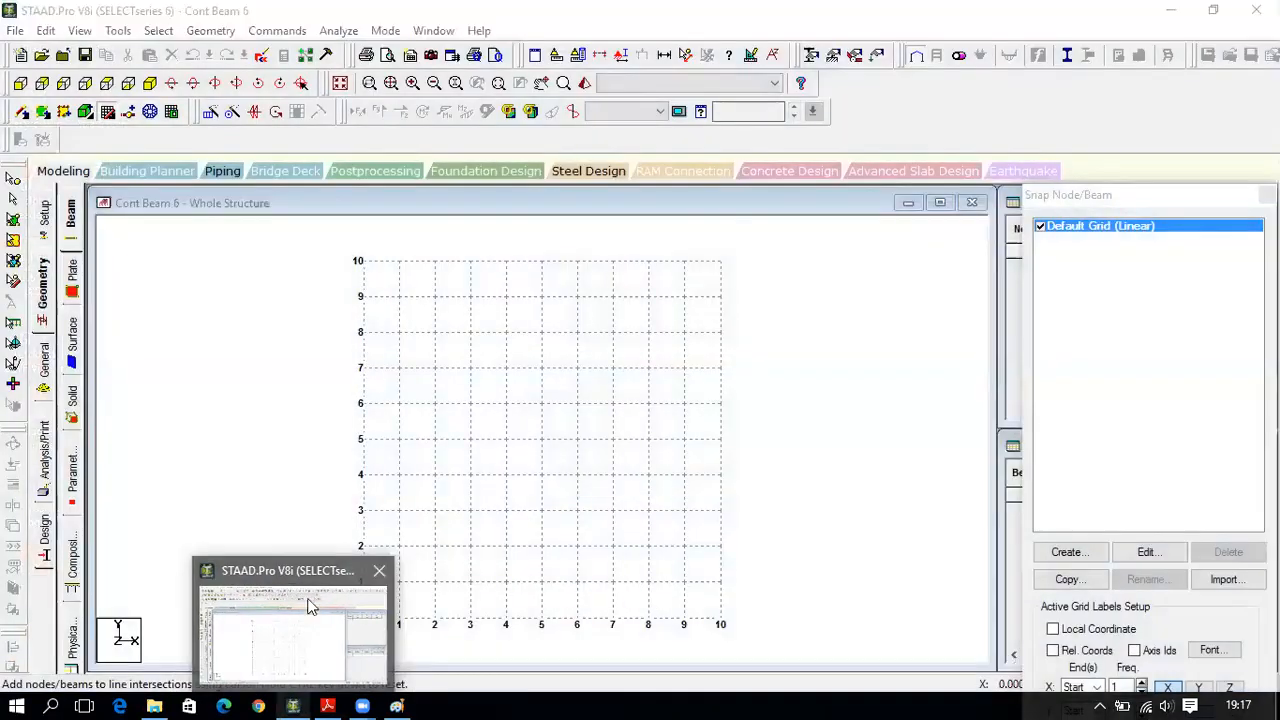
# - Check the span lengths in the PDF problem and extend the default linear grid to 14 construction lines along X at 1 m spacing
pyautogui.click(327, 703)
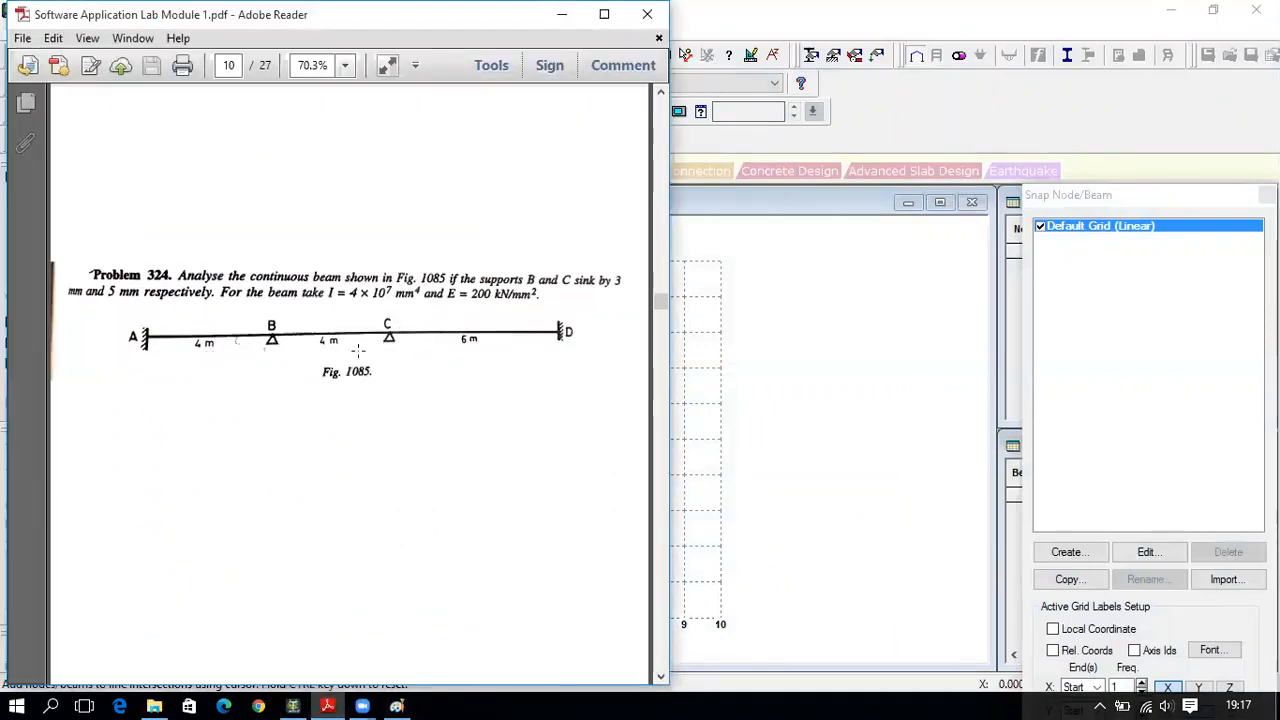
pyautogui.click(300, 700)
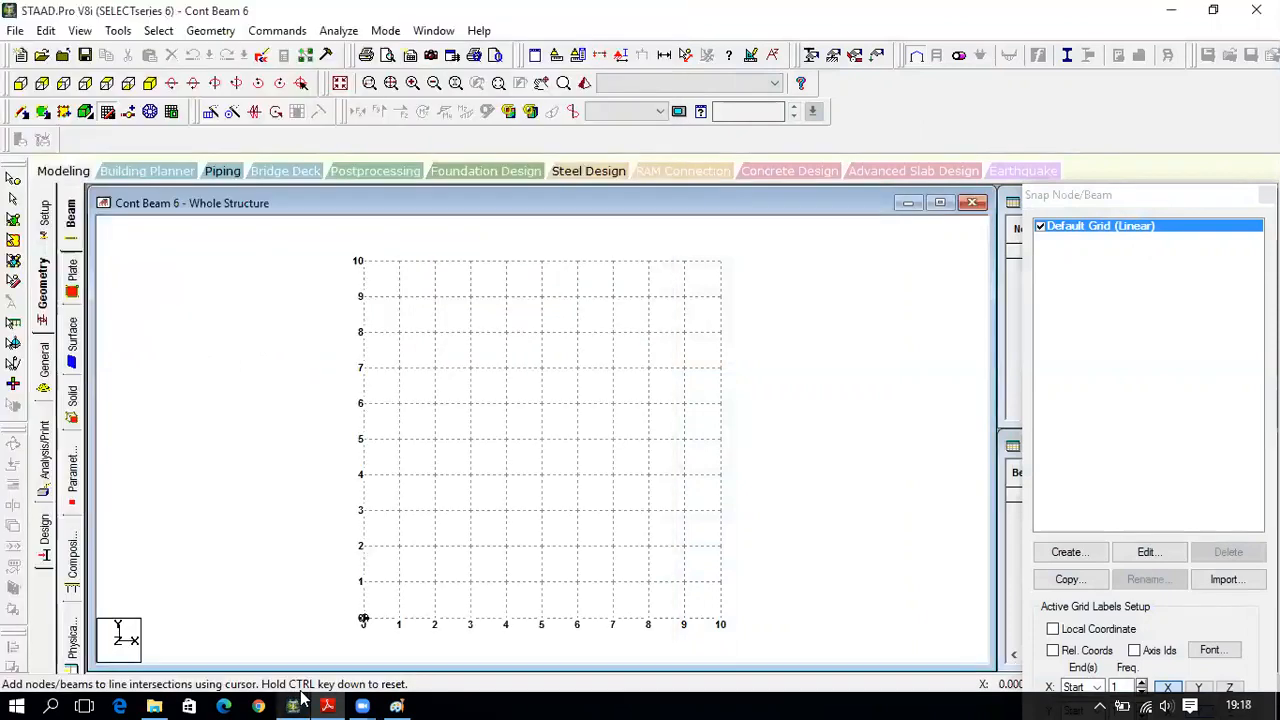
pyautogui.click(1172, 552)
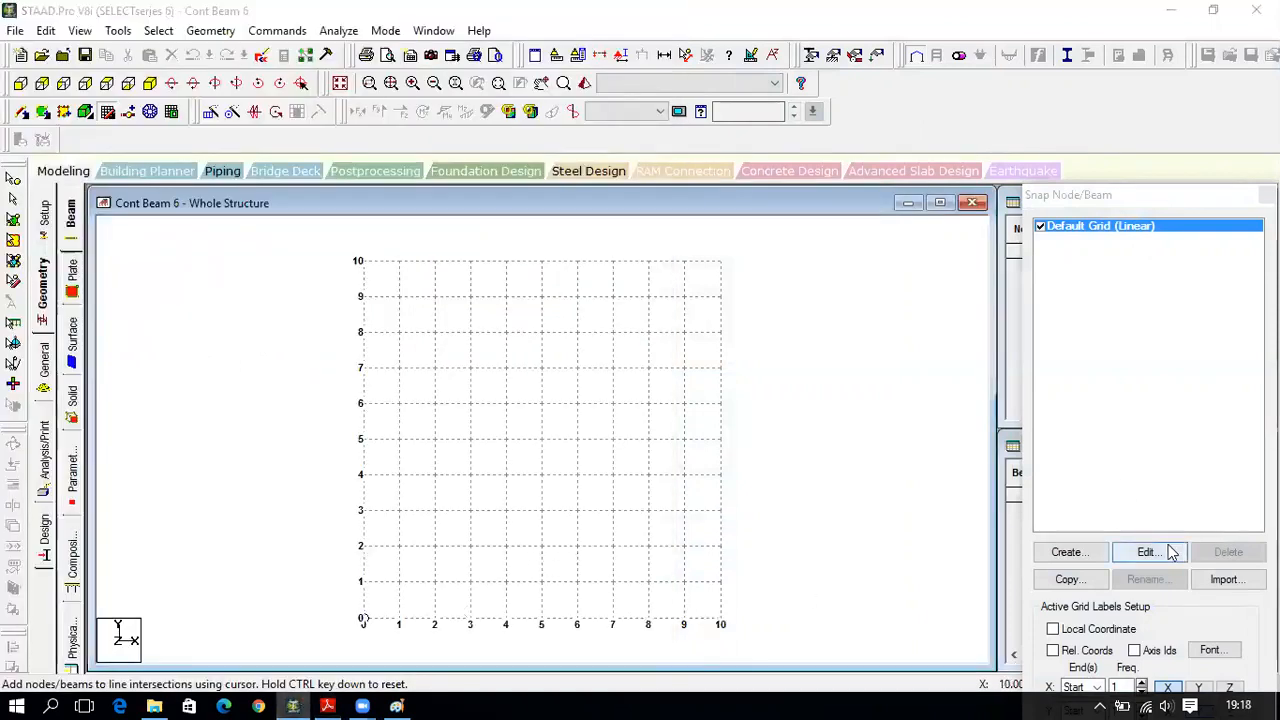
pyautogui.click(868, 496)
pyautogui.click(868, 495)
pyautogui.click(868, 495)
pyautogui.click(868, 495)
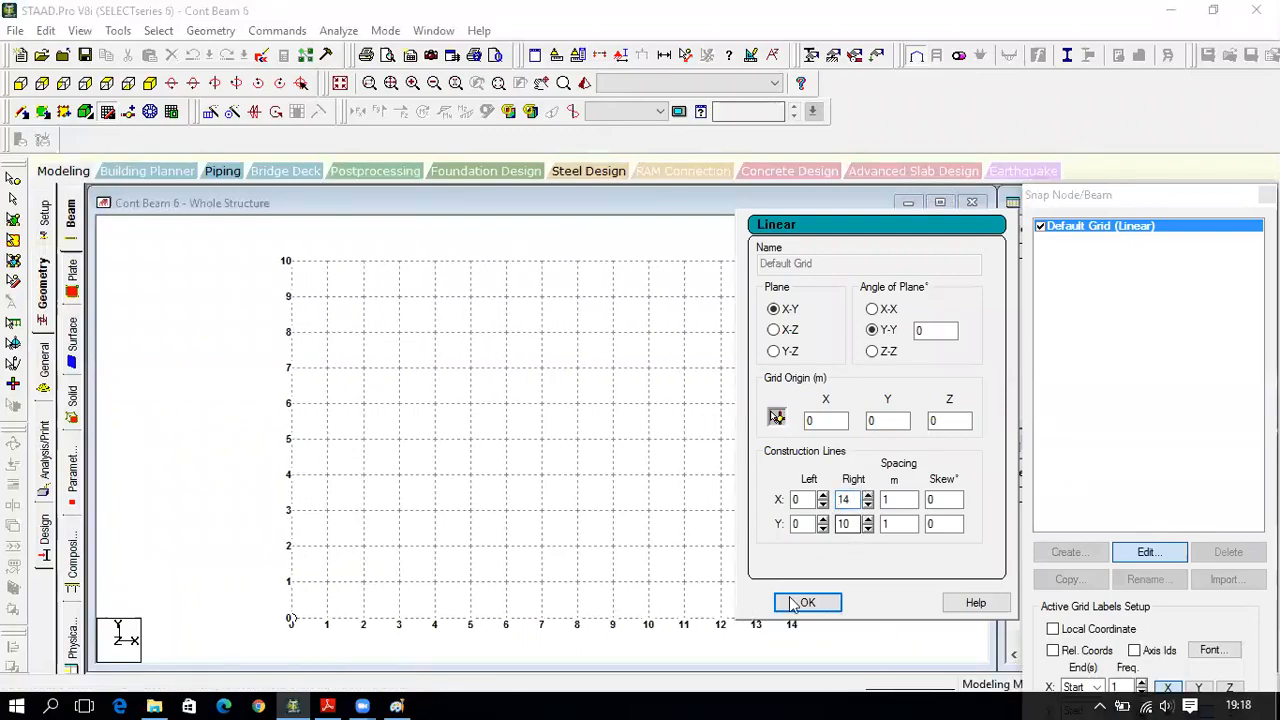
pyautogui.click(808, 603)
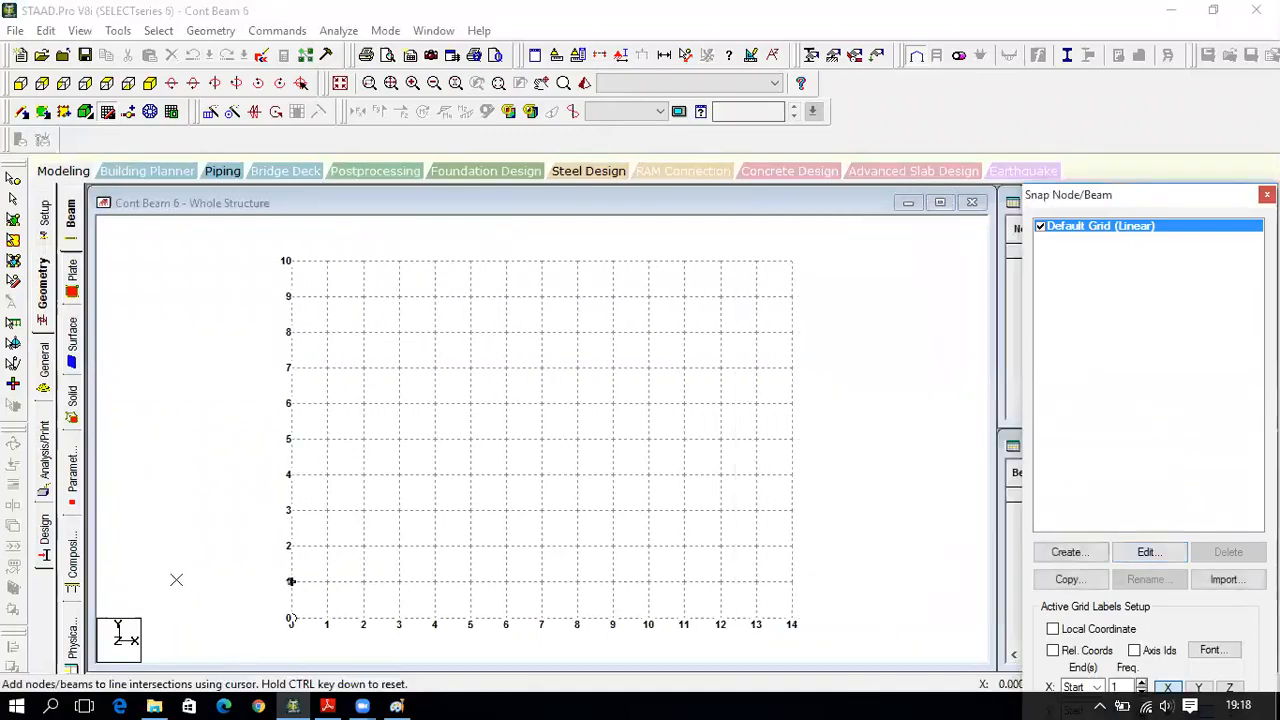
# - Draw three connected beams along the X axis through nodes at 0, 4, 8 and 14 m, and finish node/beam snapping
pyautogui.click(329, 704)
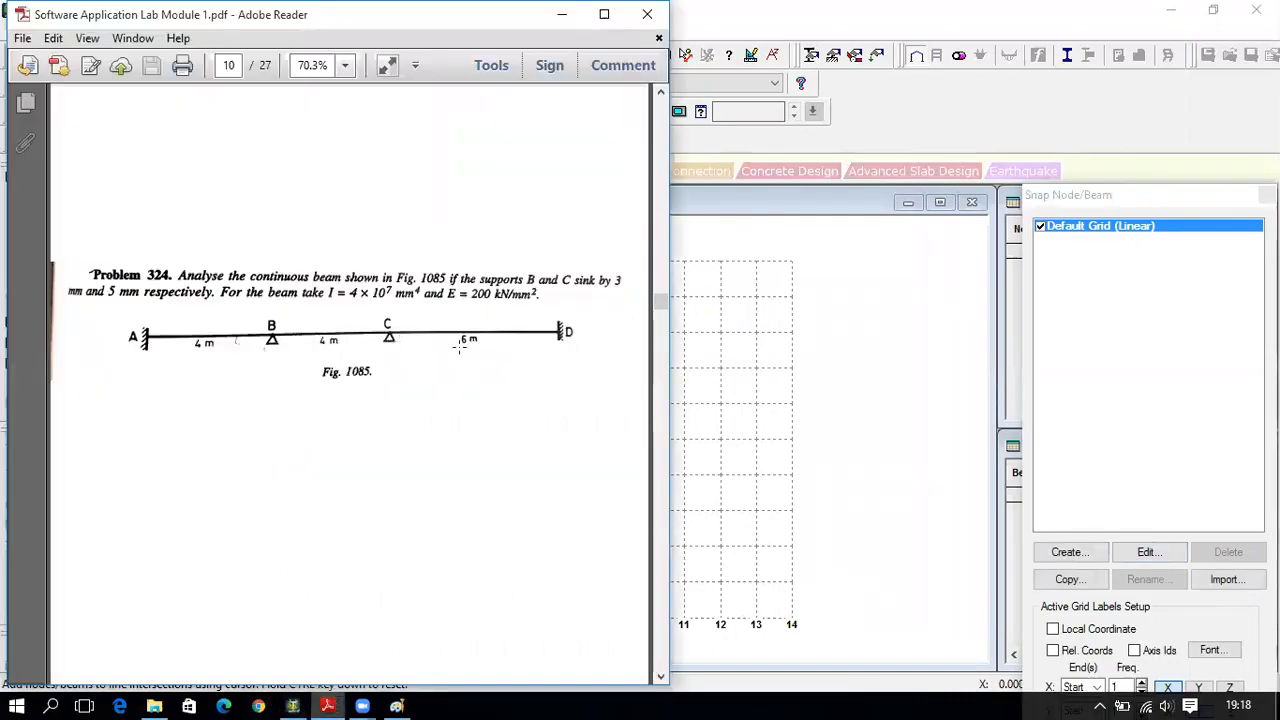
pyautogui.click(327, 706)
pyautogui.click(290, 619)
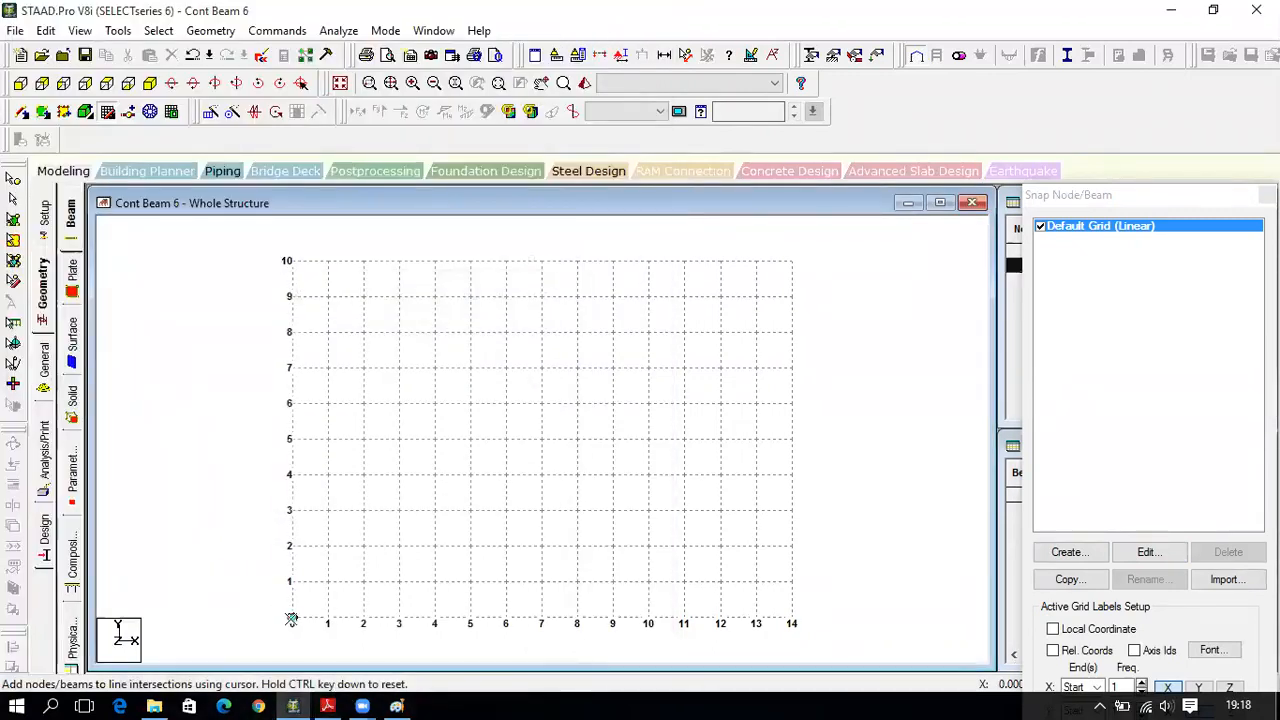
pyautogui.click(433, 617)
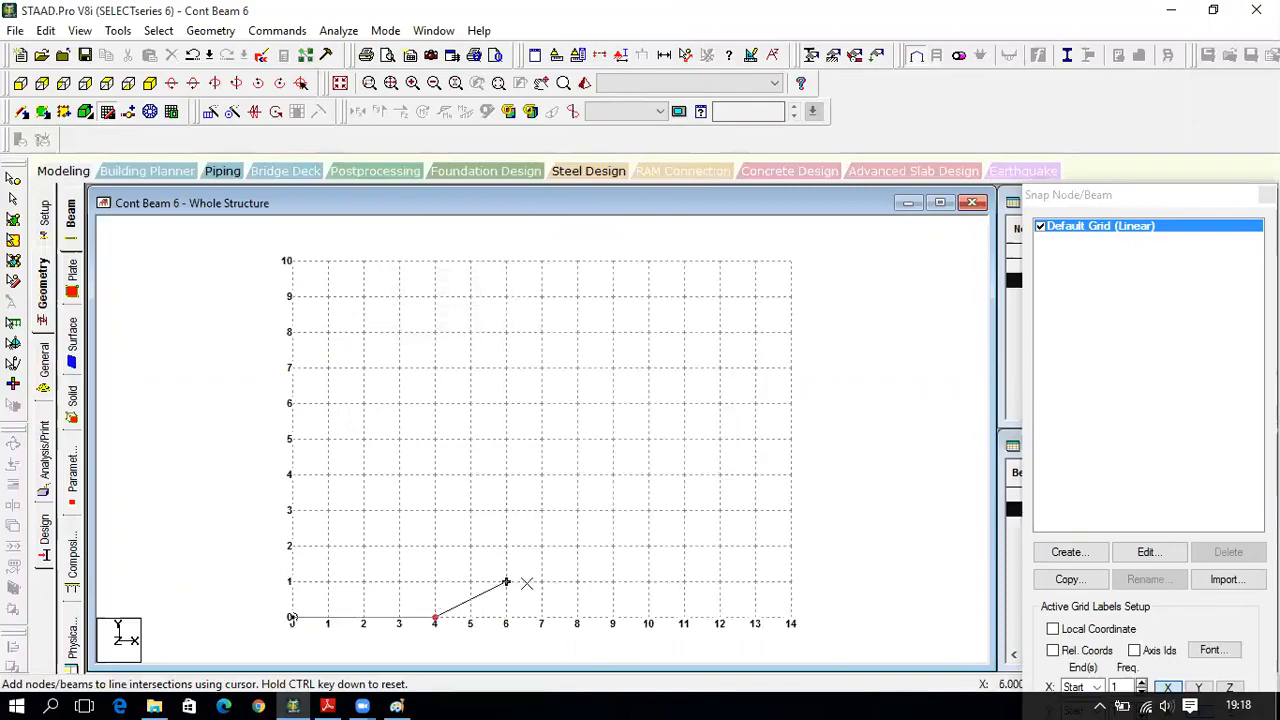
pyautogui.click(577, 617)
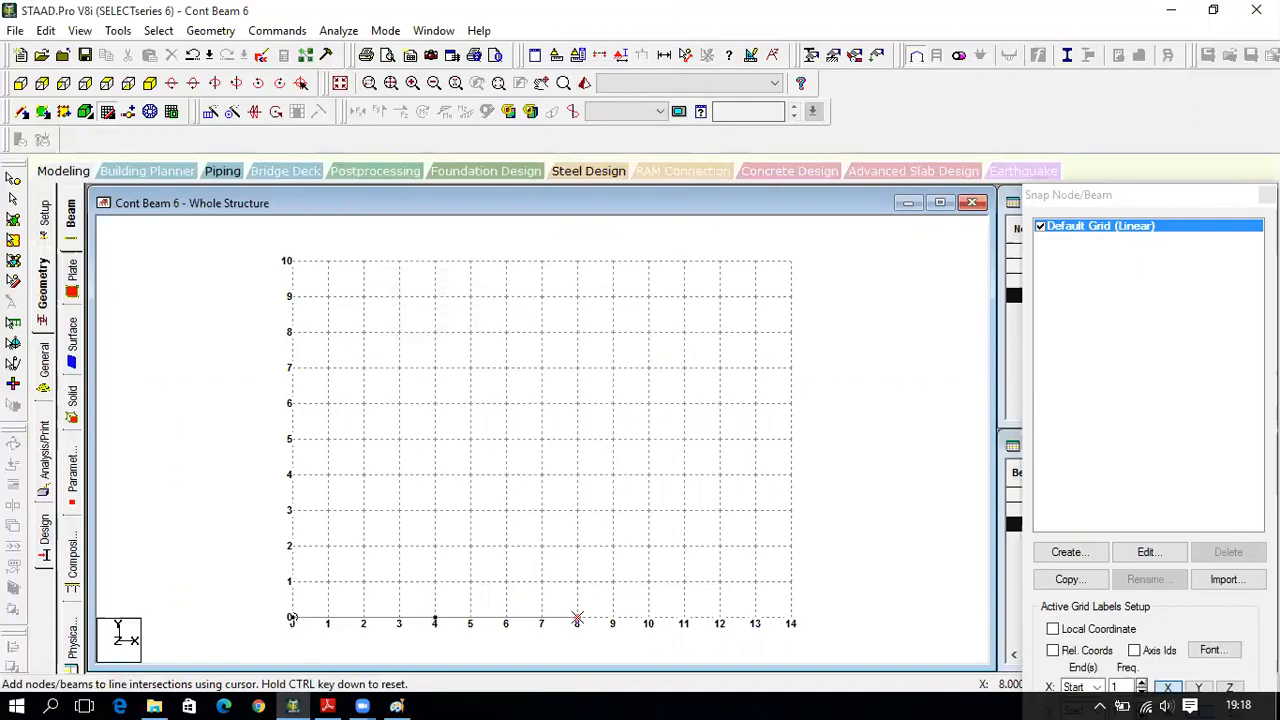
pyautogui.click(790, 617)
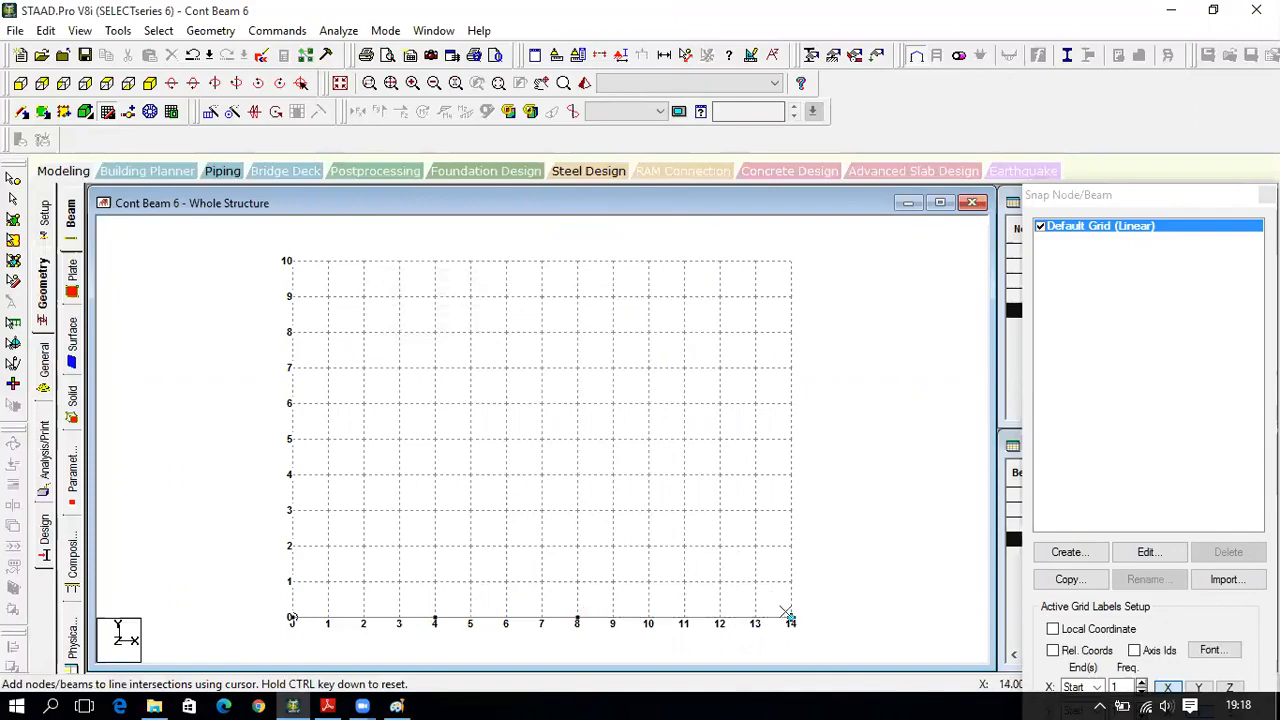
pyautogui.doubleClick(1121, 199)
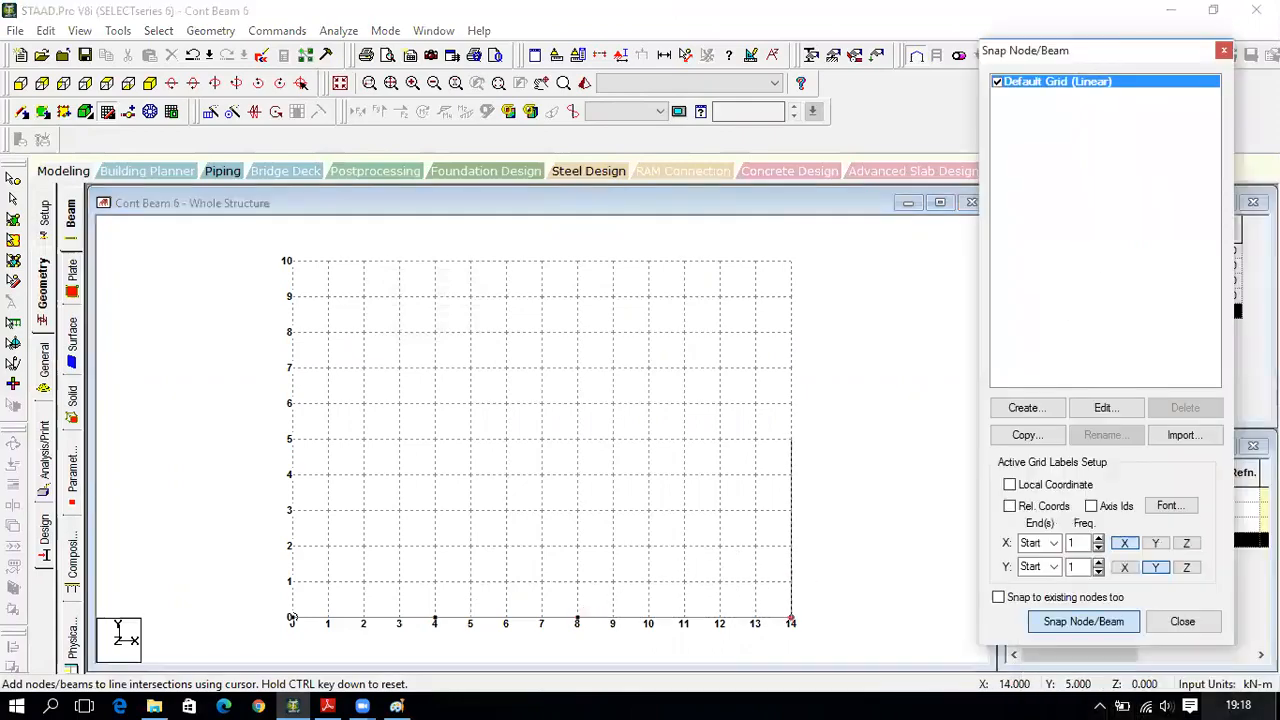
pyautogui.click(1182, 622)
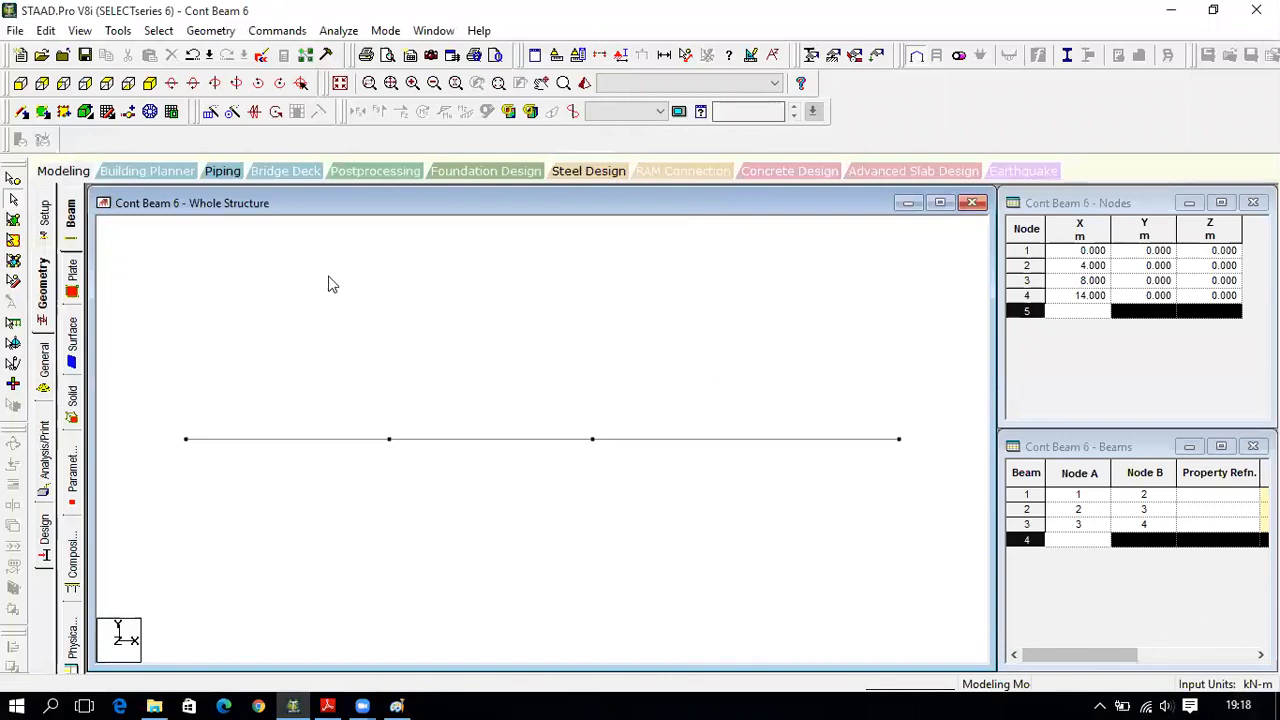
# - Display the dimensions of all beams in the view to check the spans, and remove them again
pyautogui.click(664, 56)
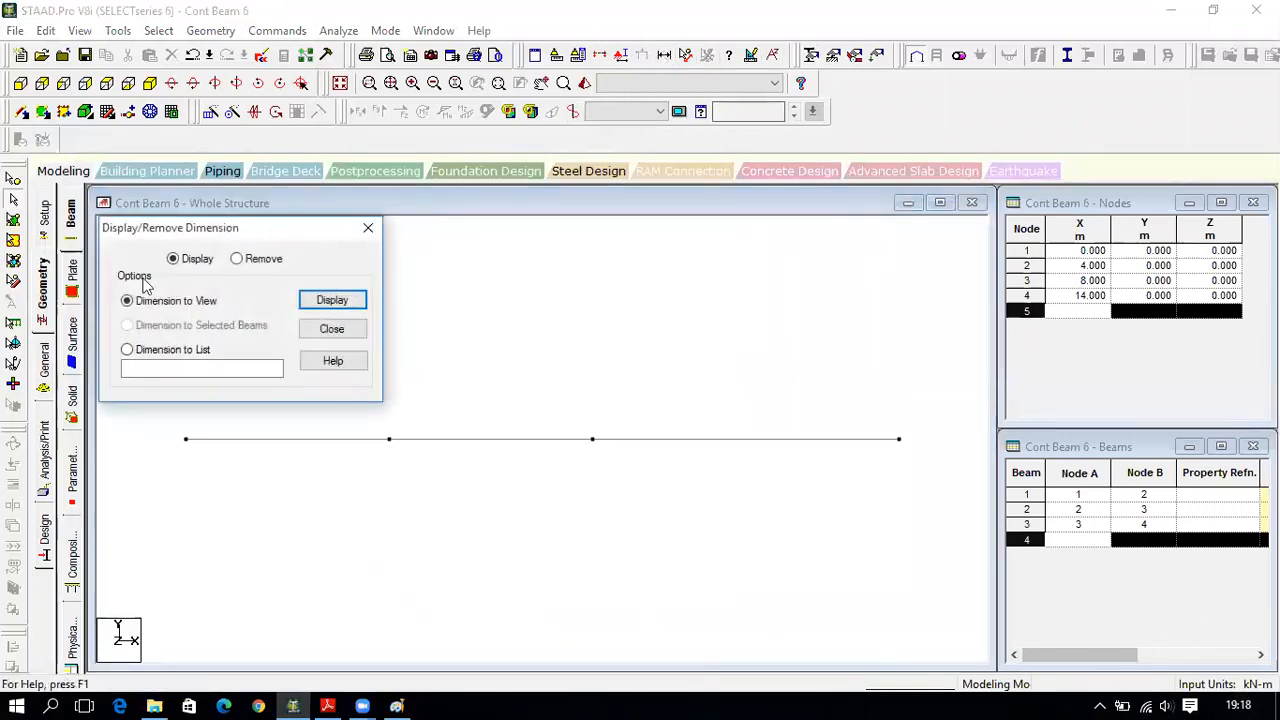
pyautogui.click(330, 302)
pyautogui.click(264, 261)
pyautogui.click(332, 300)
pyautogui.click(370, 230)
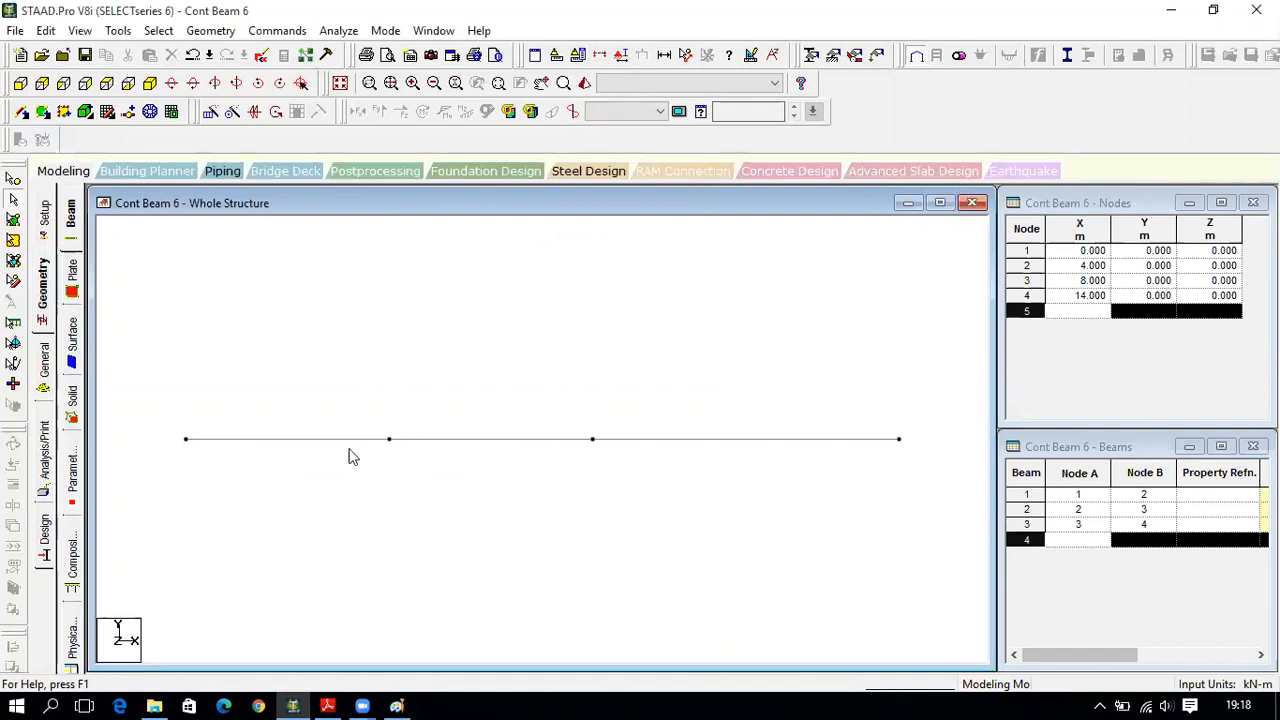
# - Open the definition of a new section property for the beam
pyautogui.click(44, 386)
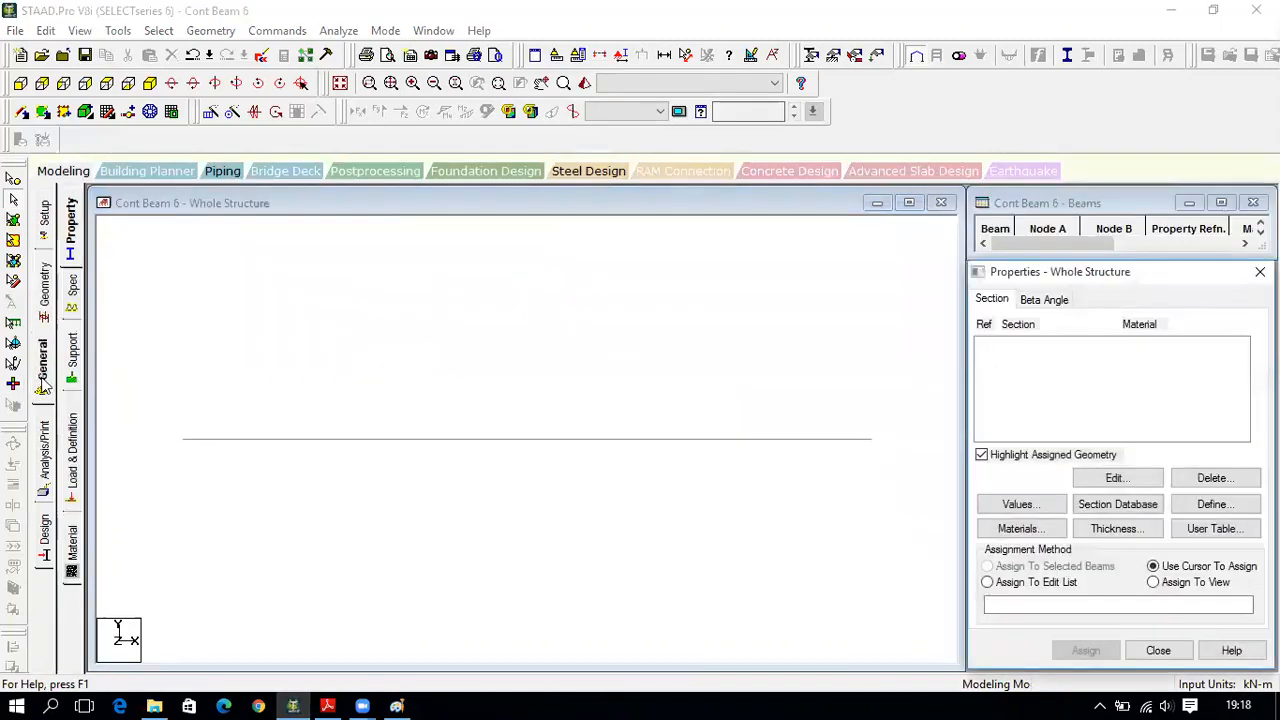
pyautogui.click(1213, 508)
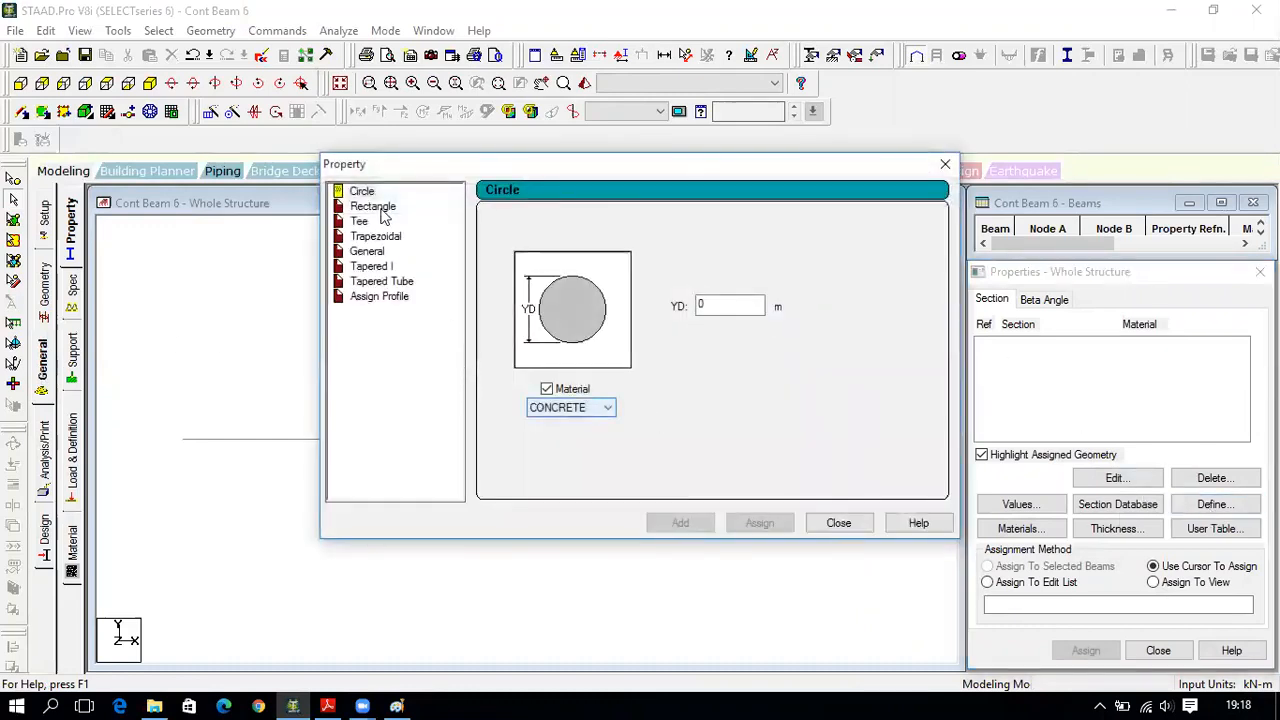
pyautogui.click(381, 210)
pyautogui.click(734, 294)
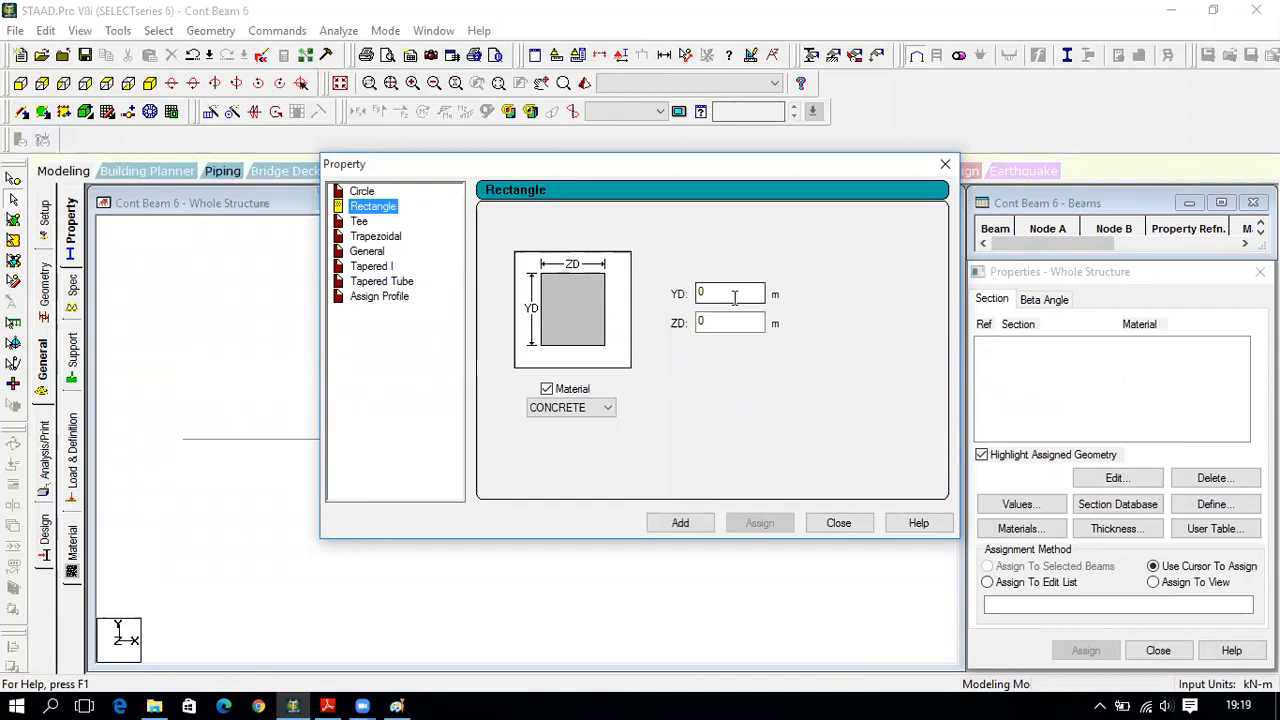
pyautogui.click(716, 323)
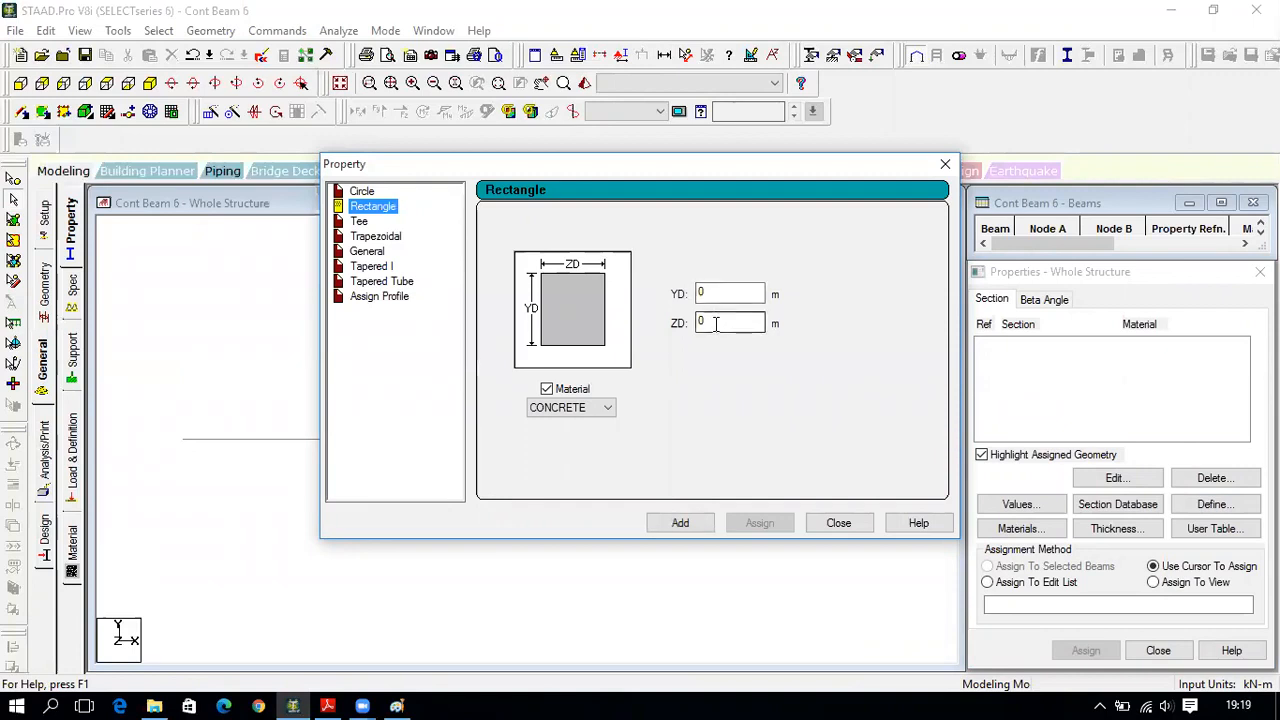
# - Define a General prismatic section in CONCRETE with IZ set to 0.00004 m4, taking the moment of inertia from the PDF problem
pyautogui.click(380, 252)
pyautogui.click(646, 323)
pyautogui.press('BackSpace')
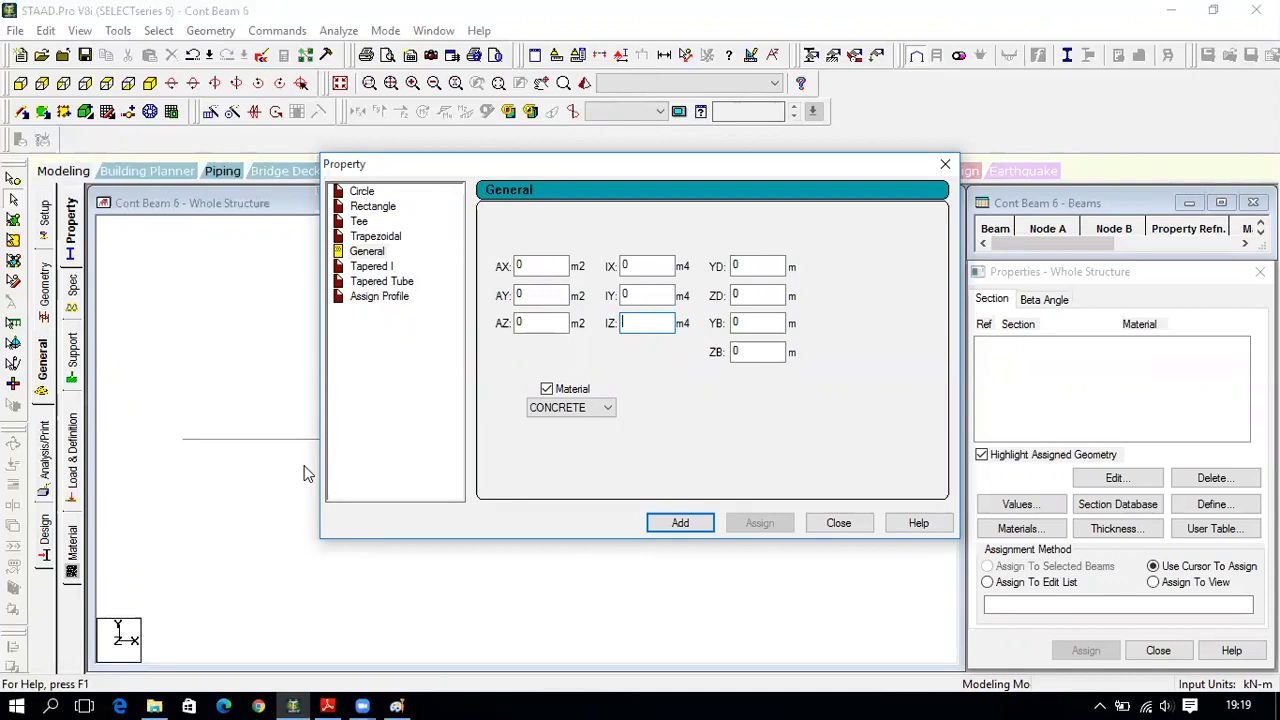
pyautogui.click(327, 705)
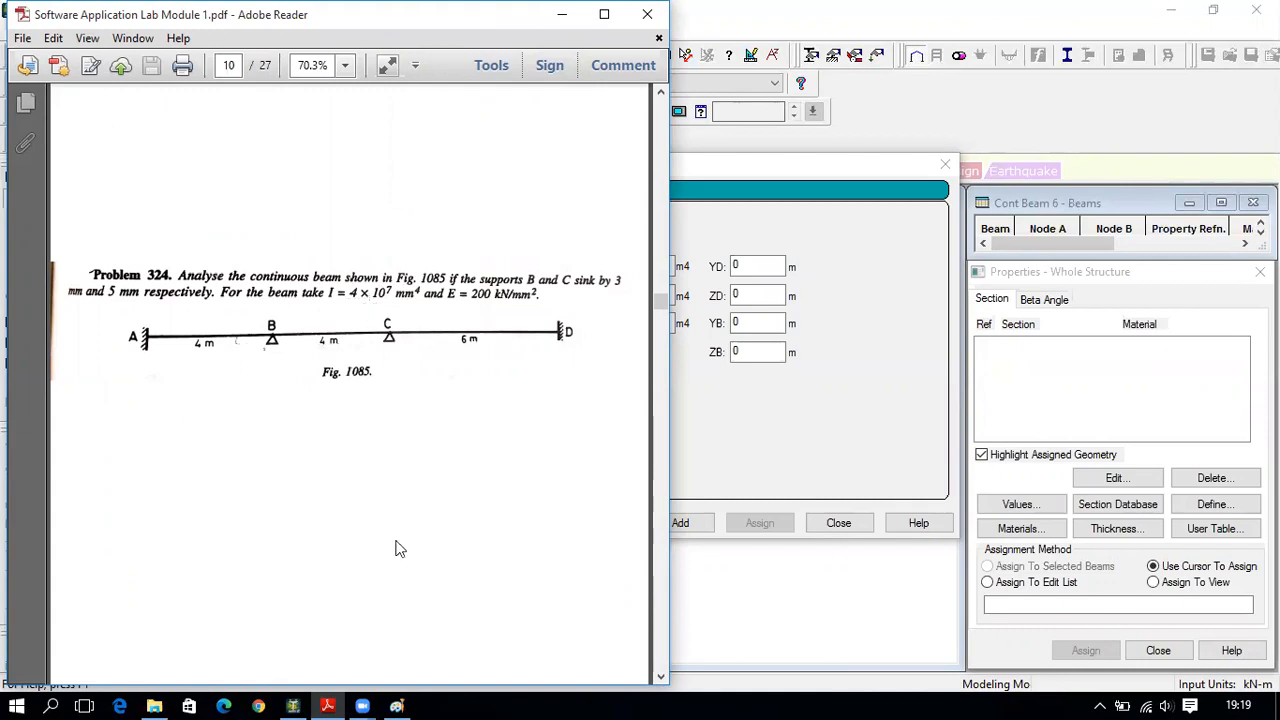
pyautogui.click(391, 665)
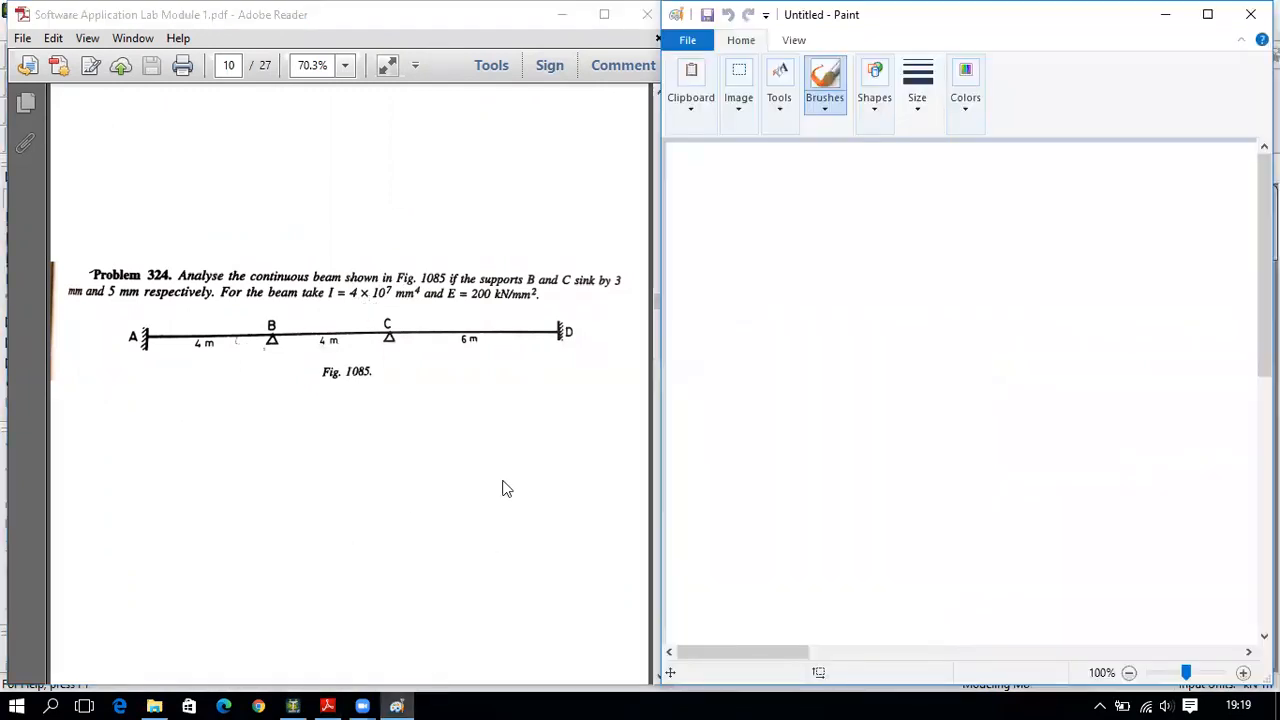
pyautogui.click(293, 703)
pyautogui.write('0.00004')
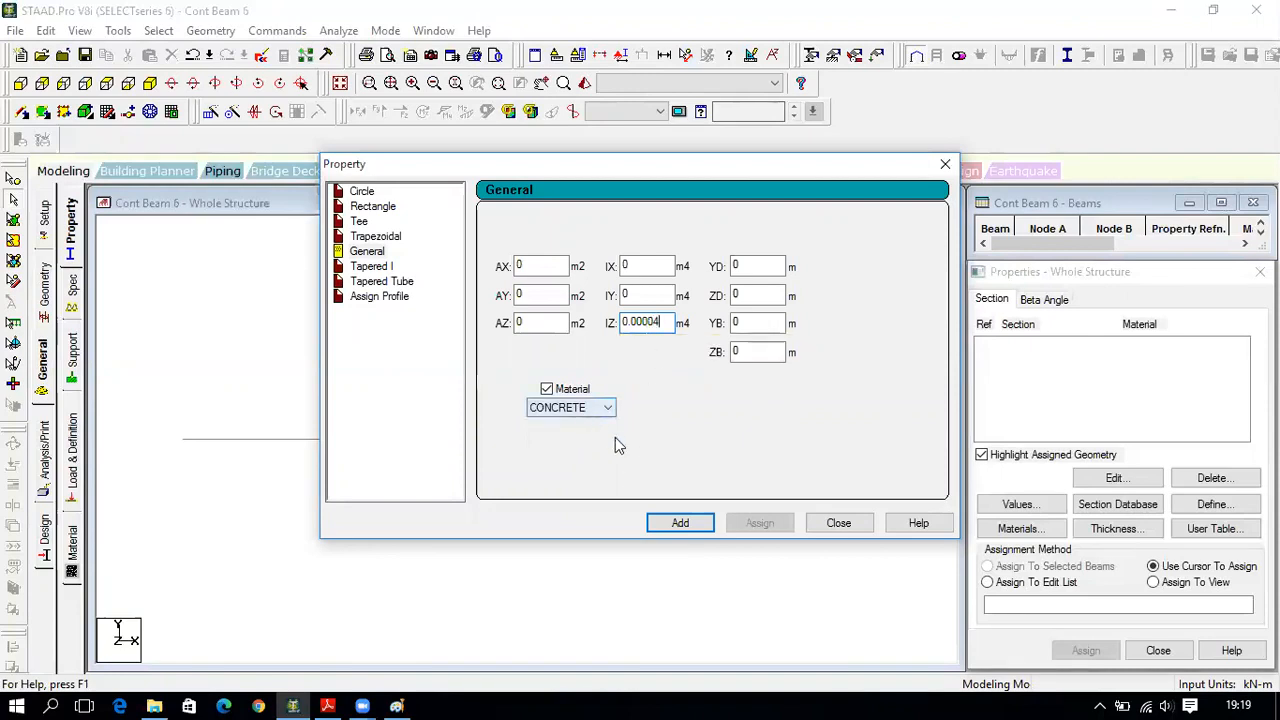
pyautogui.click(690, 530)
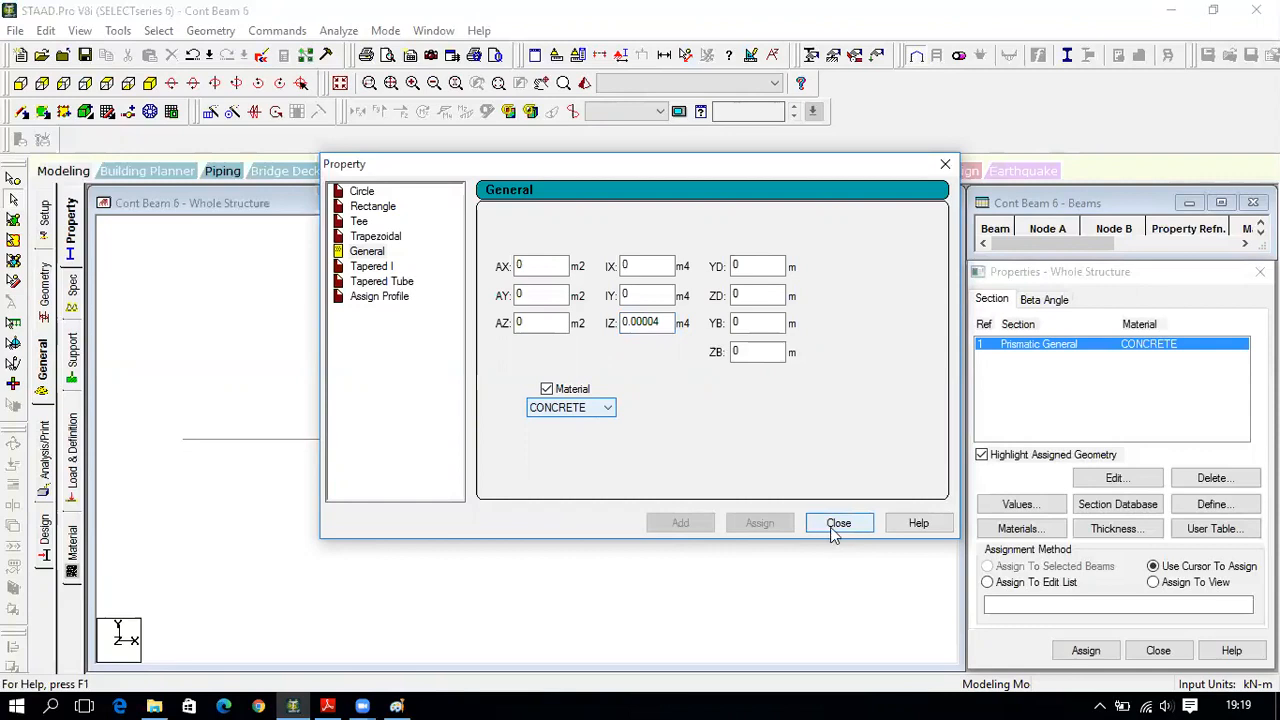
pyautogui.click(834, 528)
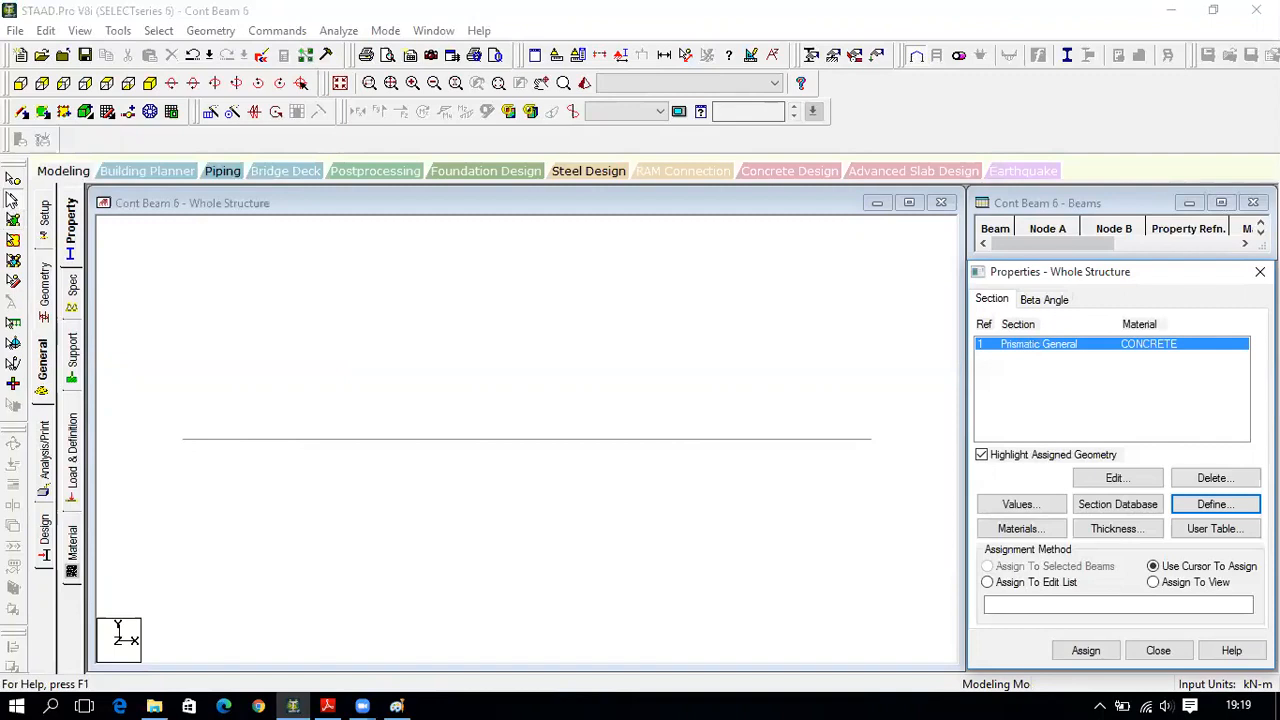
# - Assign the Prismatic General concrete section to all three selected beams and clear the selection
pyautogui.moveTo(155, 368); pyautogui.dragTo(906, 531)
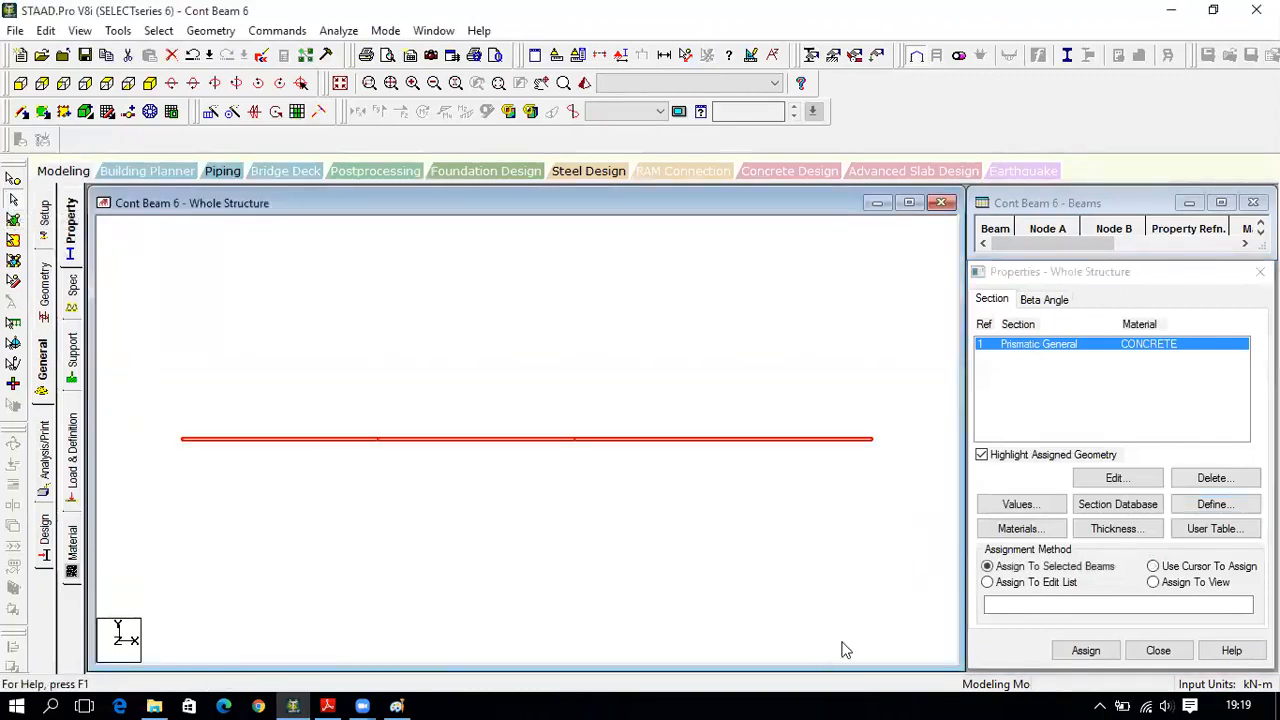
pyautogui.click(1086, 652)
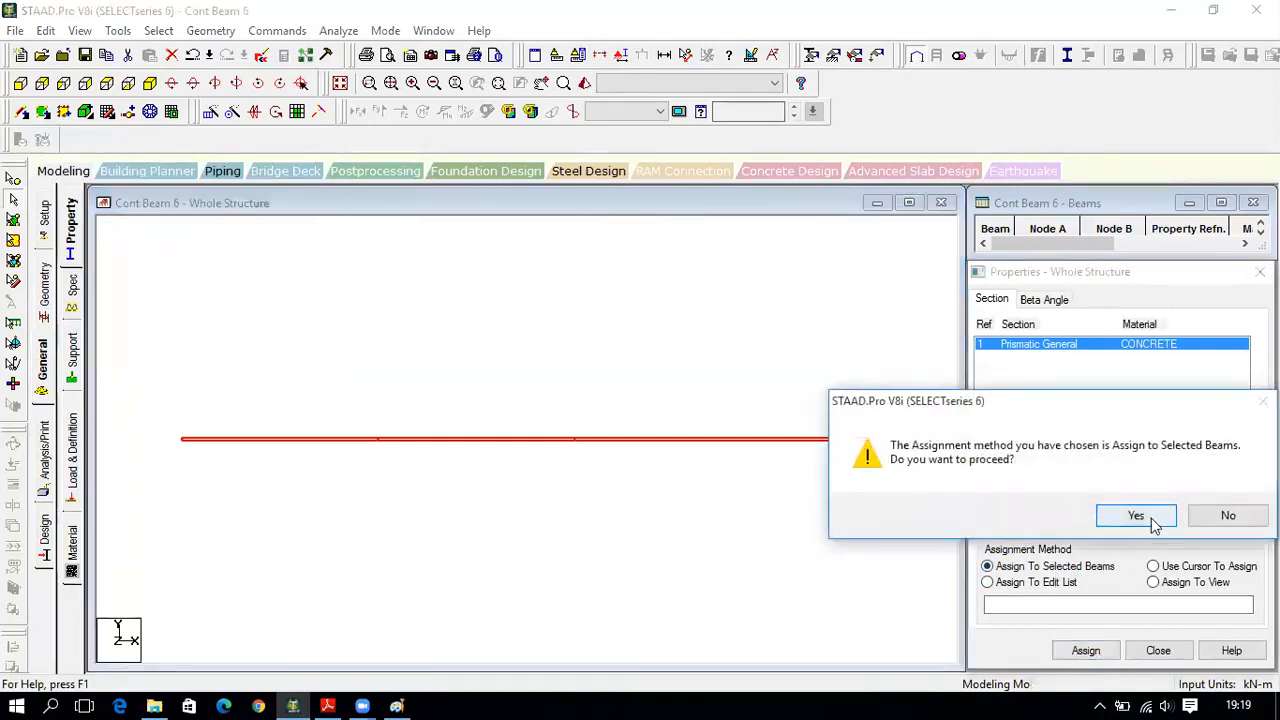
pyautogui.click(1136, 515)
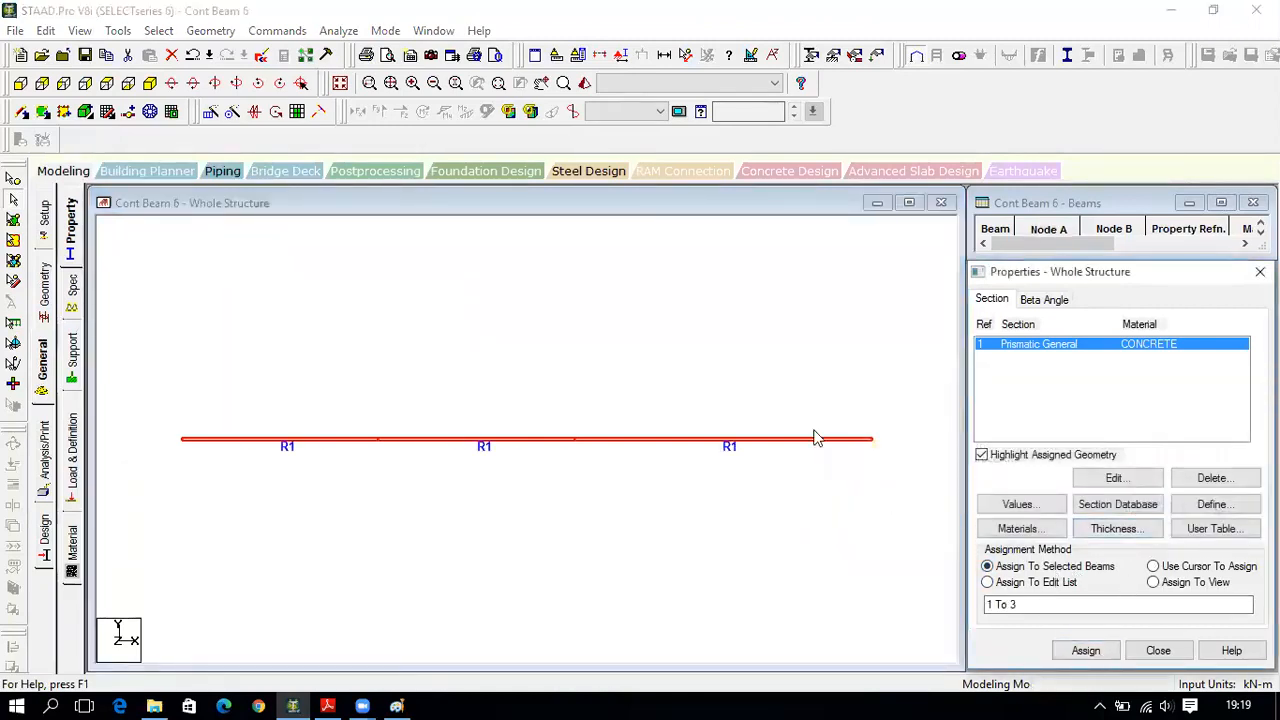
pyautogui.click(733, 479)
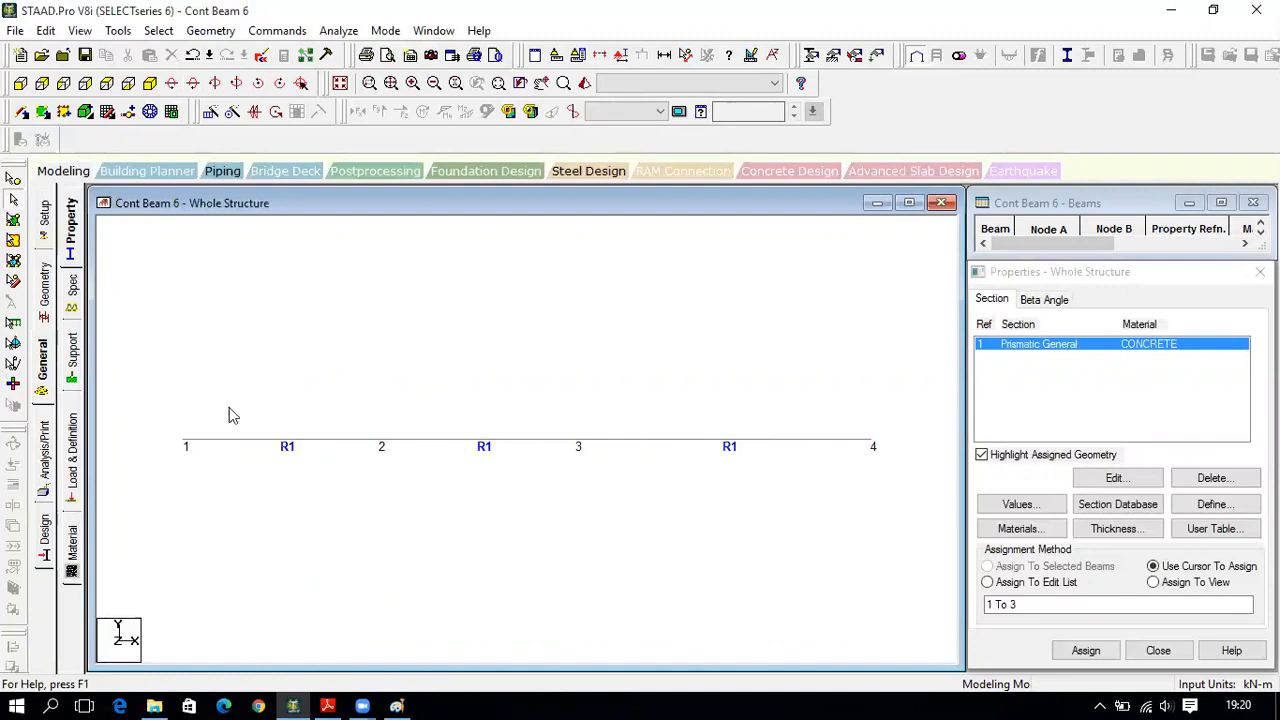
# - Check the support types in the PDF problem, and create one fixed and one pinned support definition
pyautogui.click(327, 706)
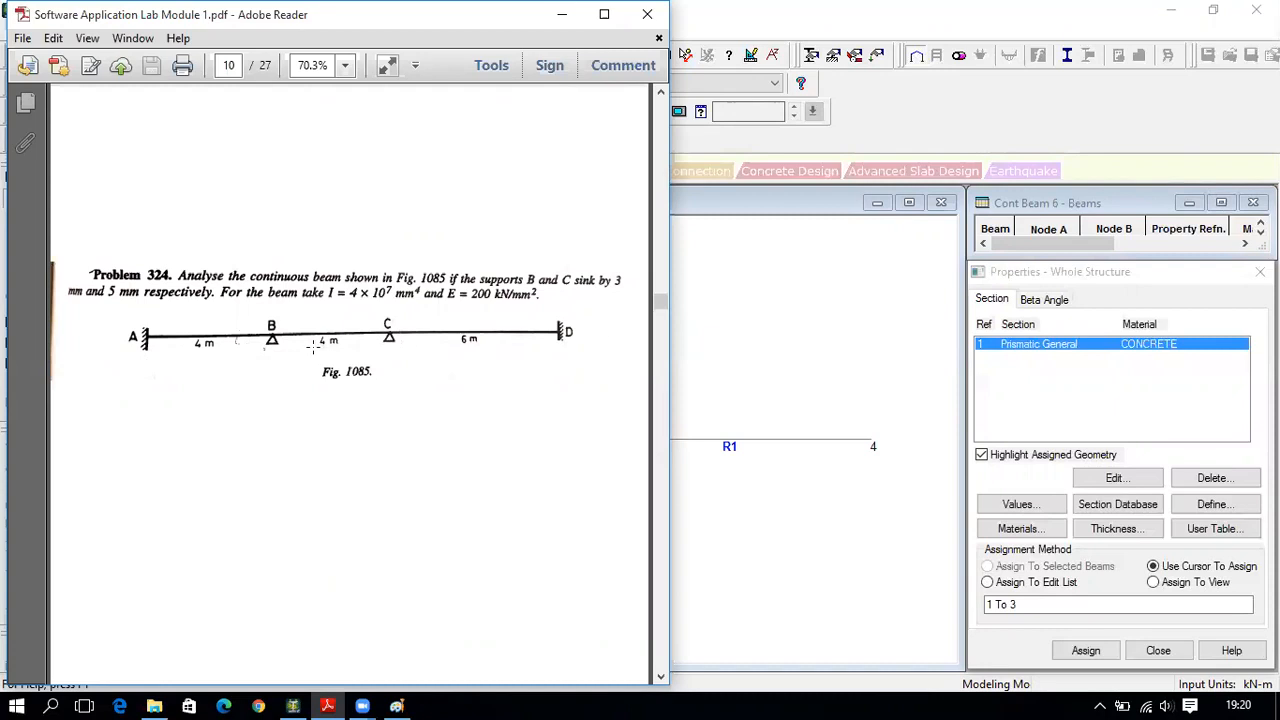
pyautogui.click(292, 706)
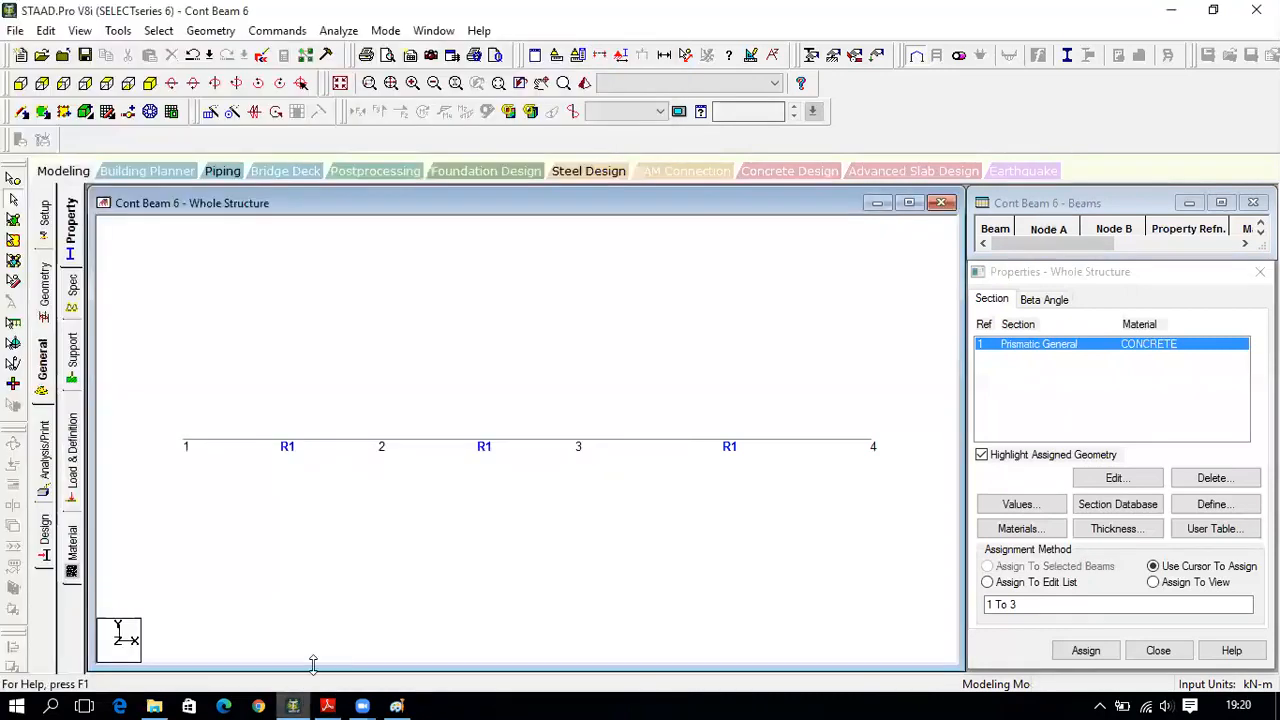
pyautogui.click(71, 365)
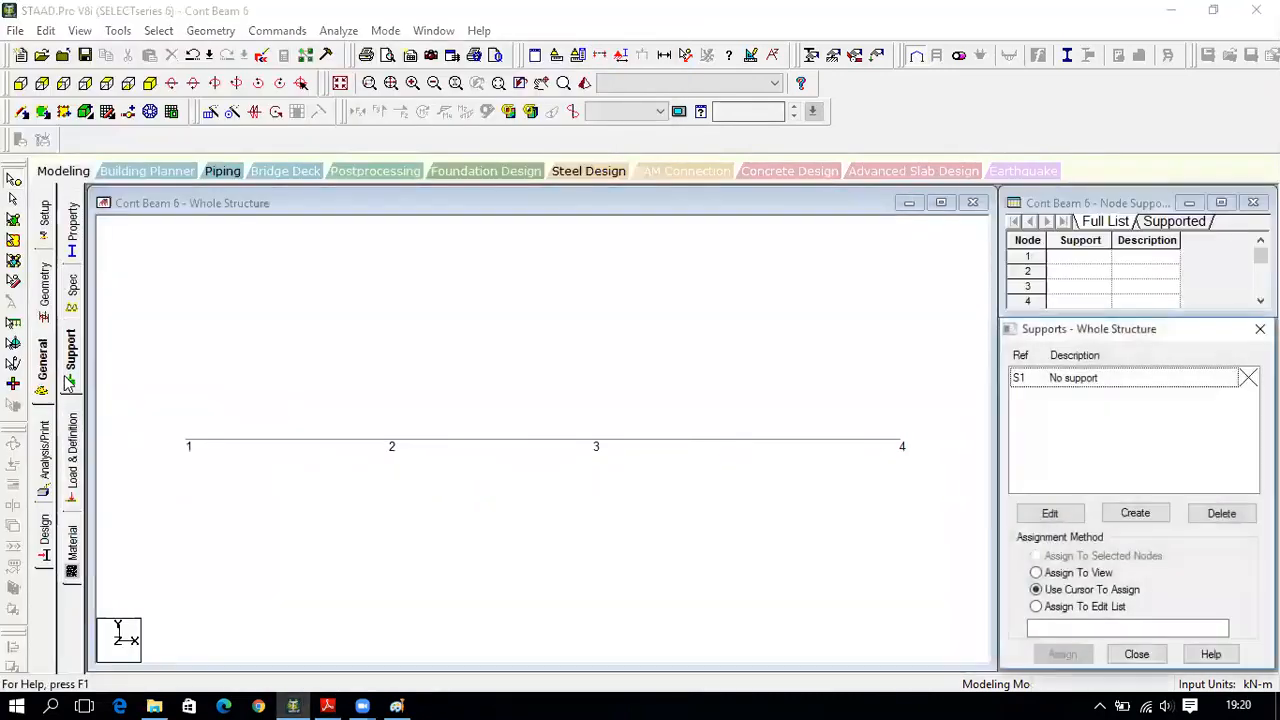
pyautogui.click(1136, 514)
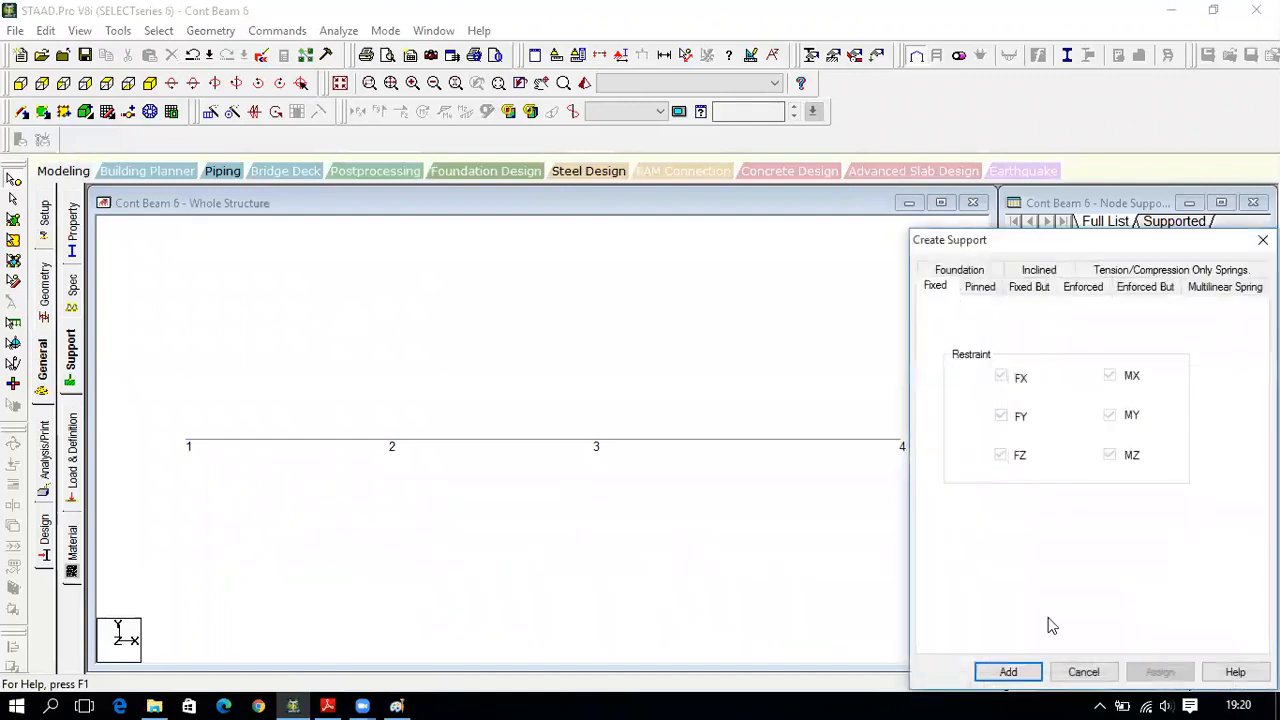
pyautogui.click(1008, 672)
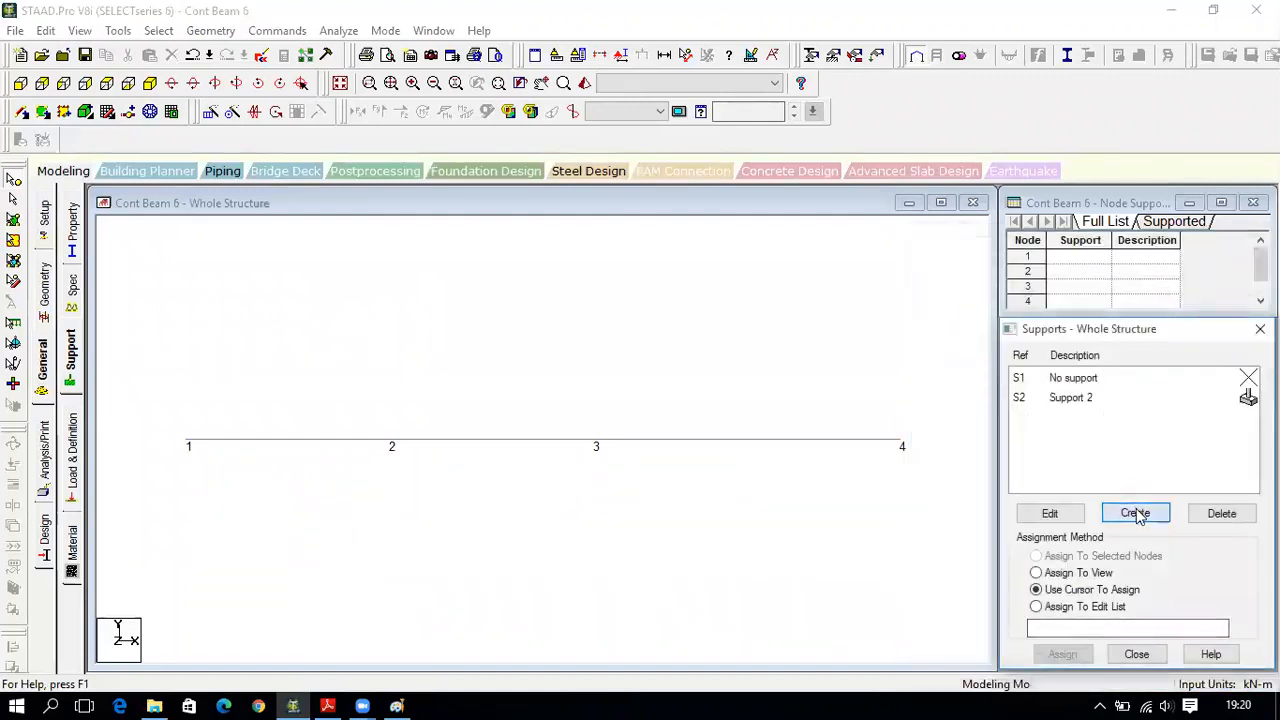
pyautogui.click(1136, 514)
pyautogui.click(984, 288)
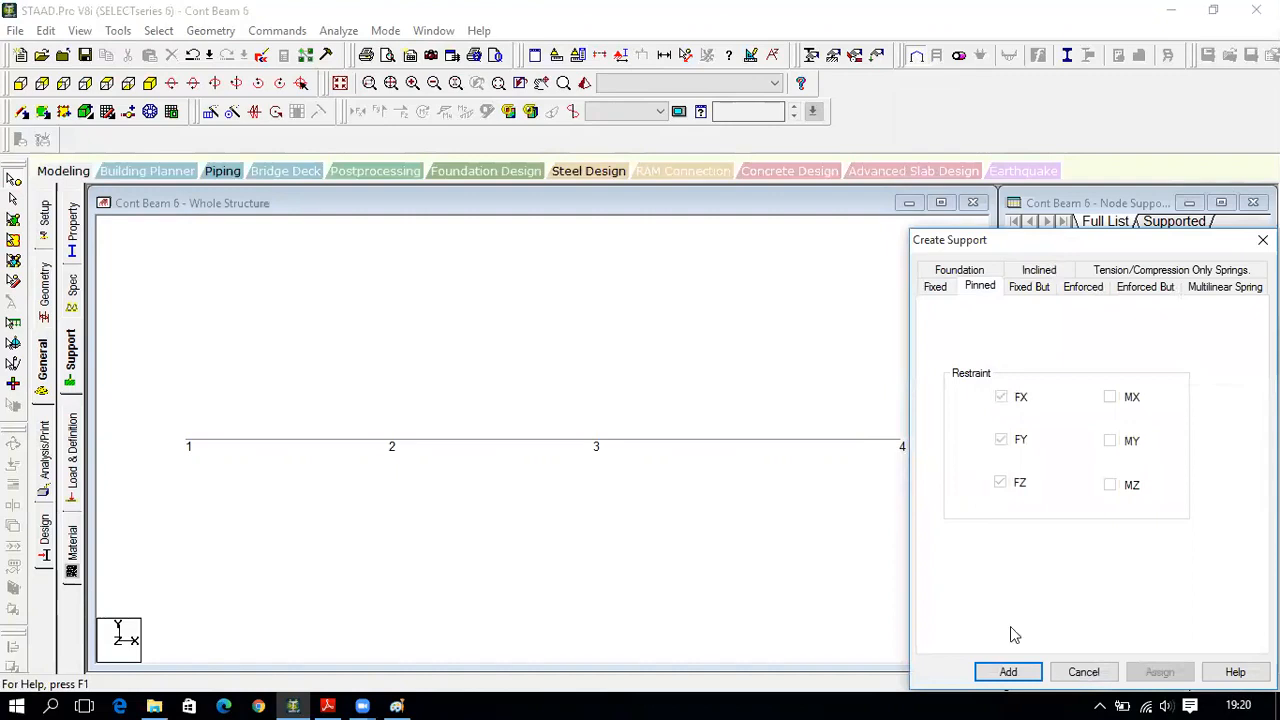
pyautogui.click(1017, 671)
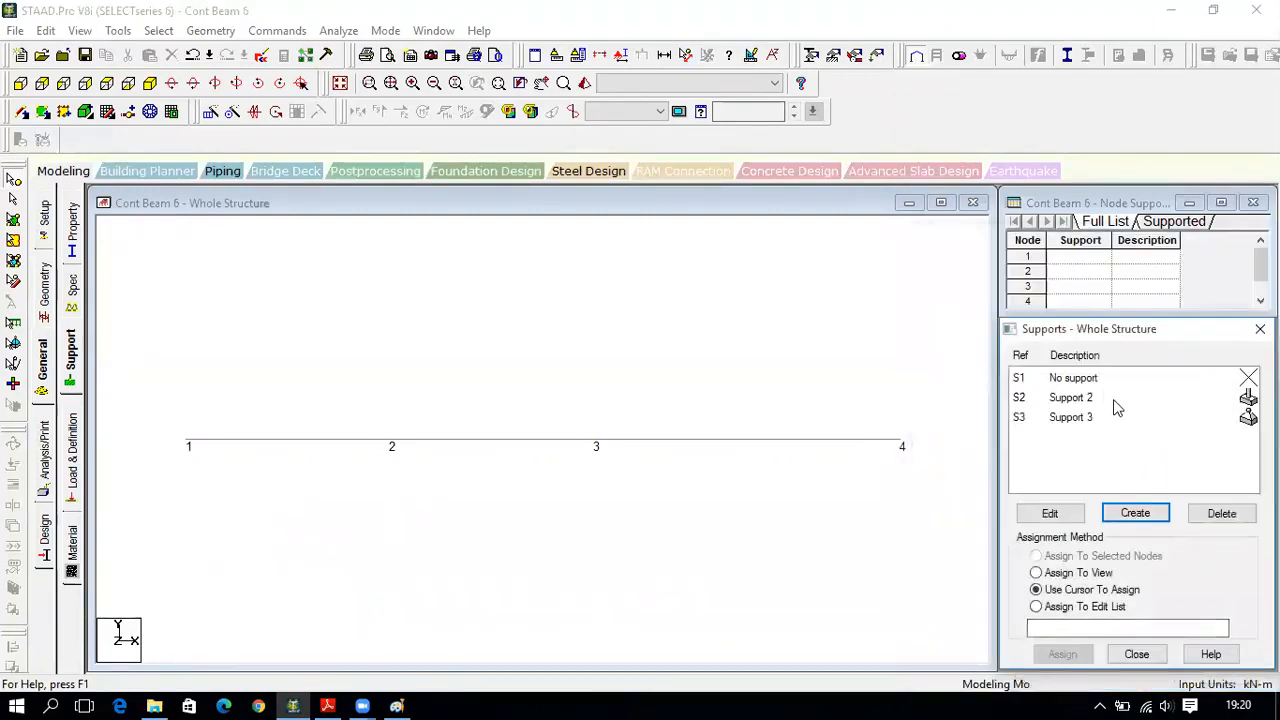
# - Assign the fixed support to the beam's end nodes 1 and 4
pyautogui.click(1113, 399)
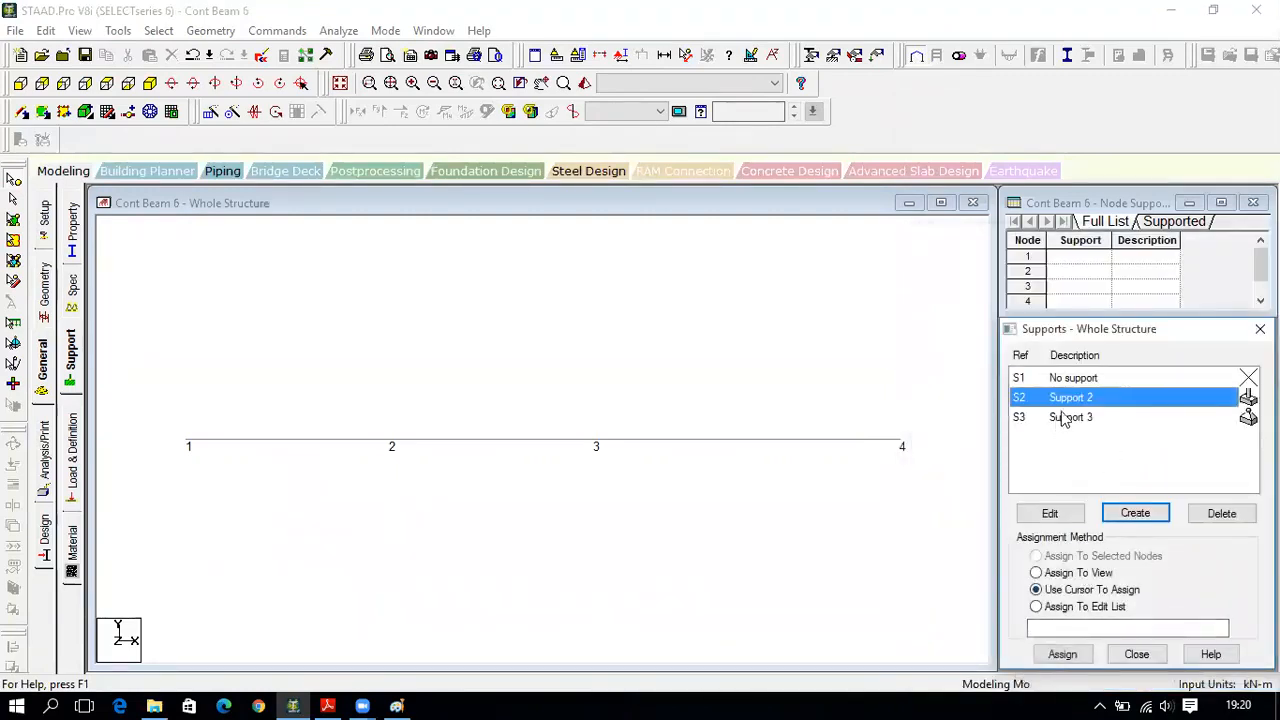
pyautogui.click(1064, 656)
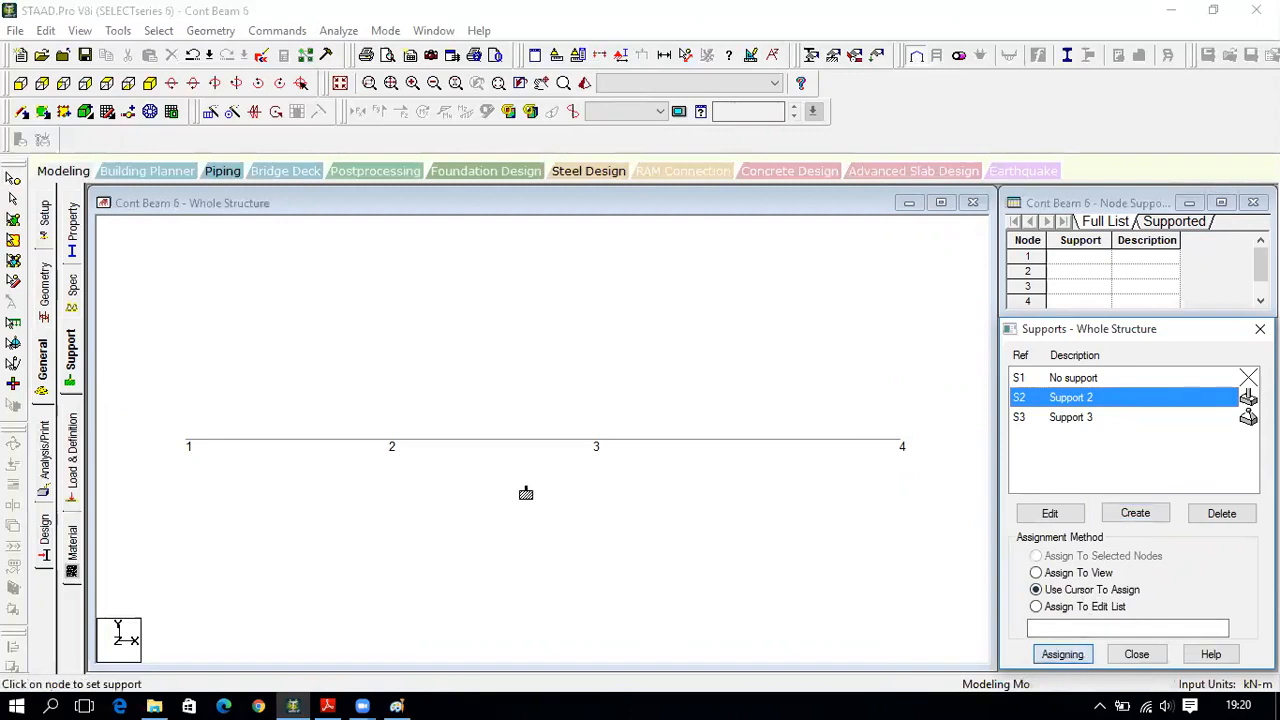
pyautogui.click(191, 444)
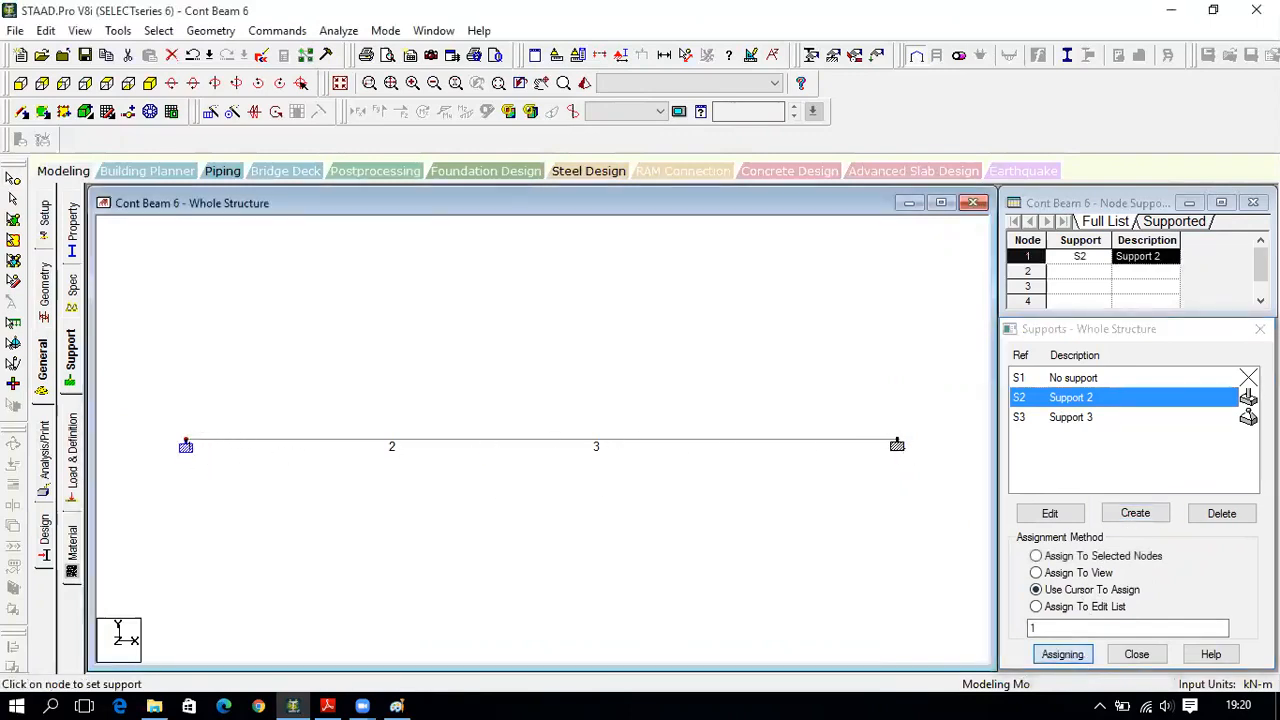
pyautogui.click(898, 442)
# - Assign the pinned support to the interior nodes 2 and 3, finish support definition and maximize the structure view
pyautogui.click(1101, 419)
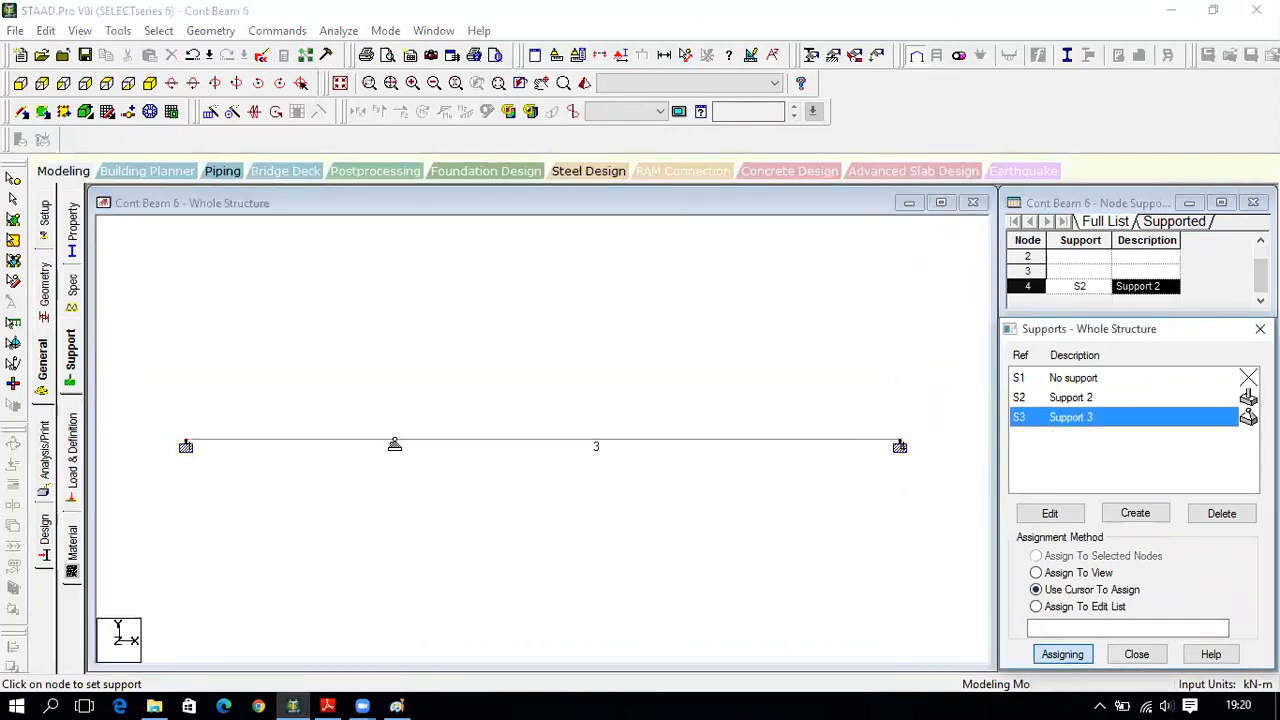
pyautogui.click(395, 447)
pyautogui.click(596, 444)
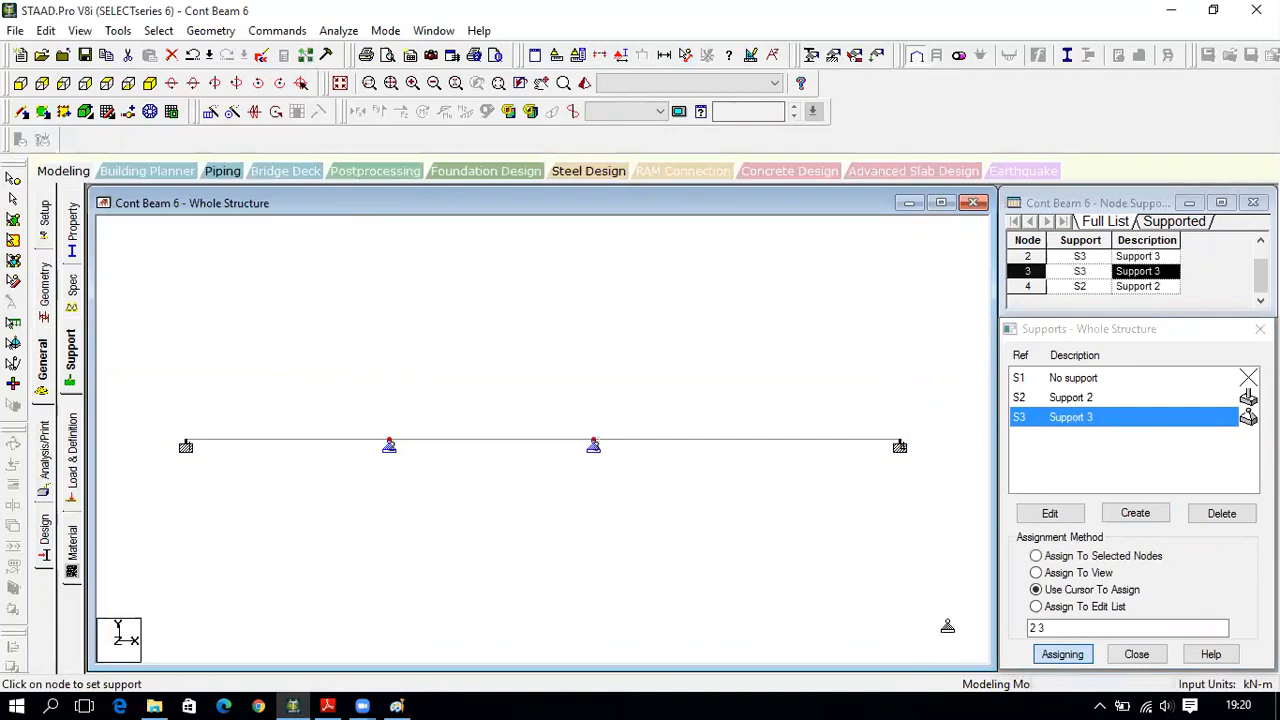
pyautogui.click(1125, 655)
pyautogui.click(1130, 654)
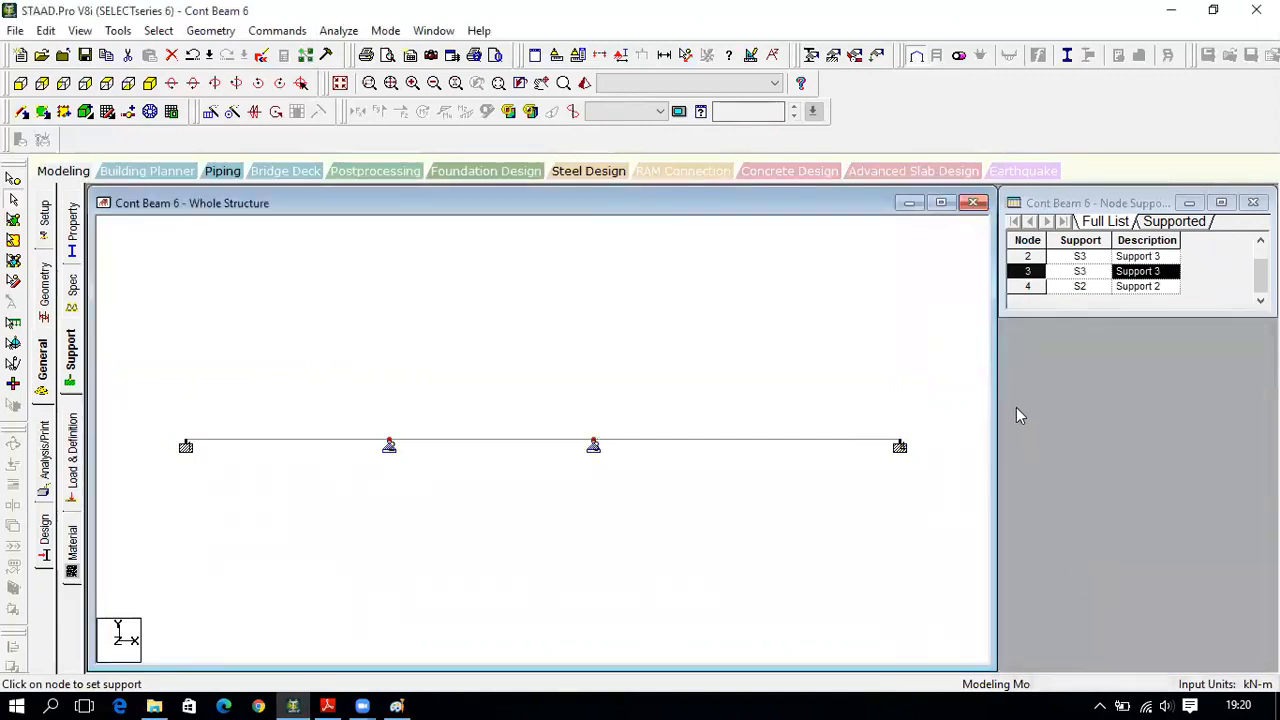
pyautogui.click(944, 202)
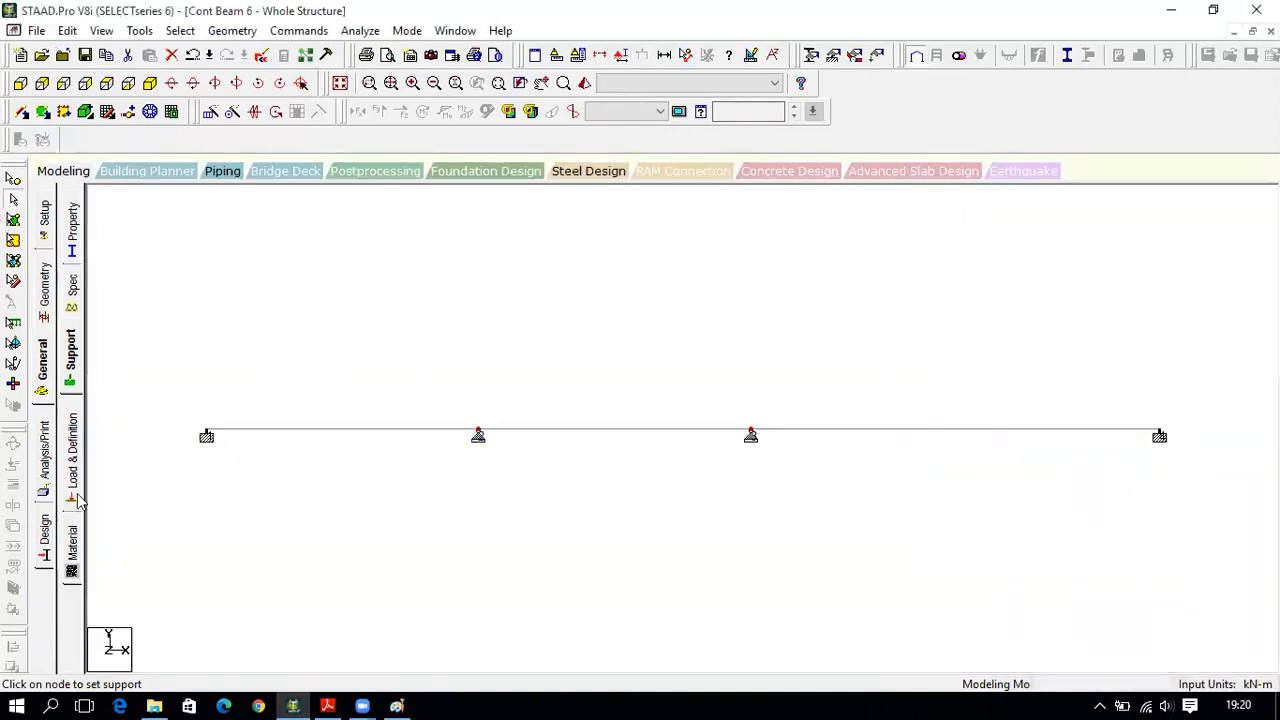
# - Add a primary load case titled LOAD CASE 1 with loading type None
pyautogui.click(299, 697)
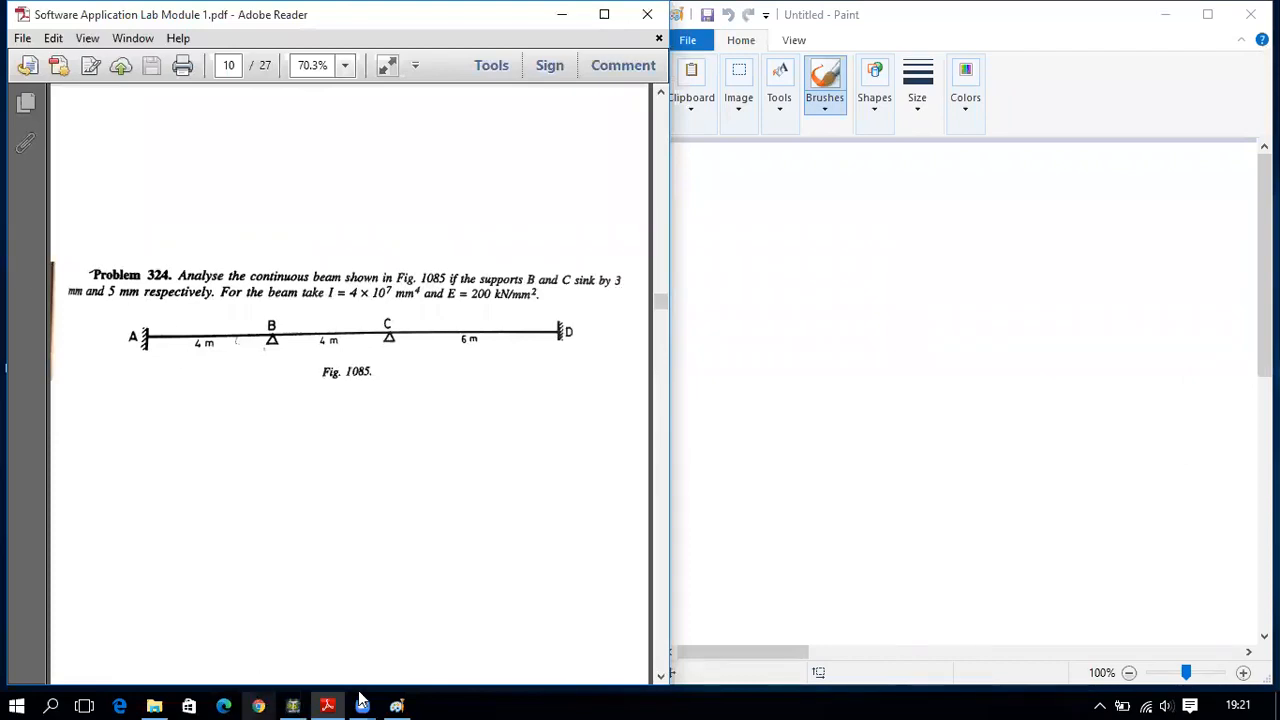
pyautogui.click(292, 706)
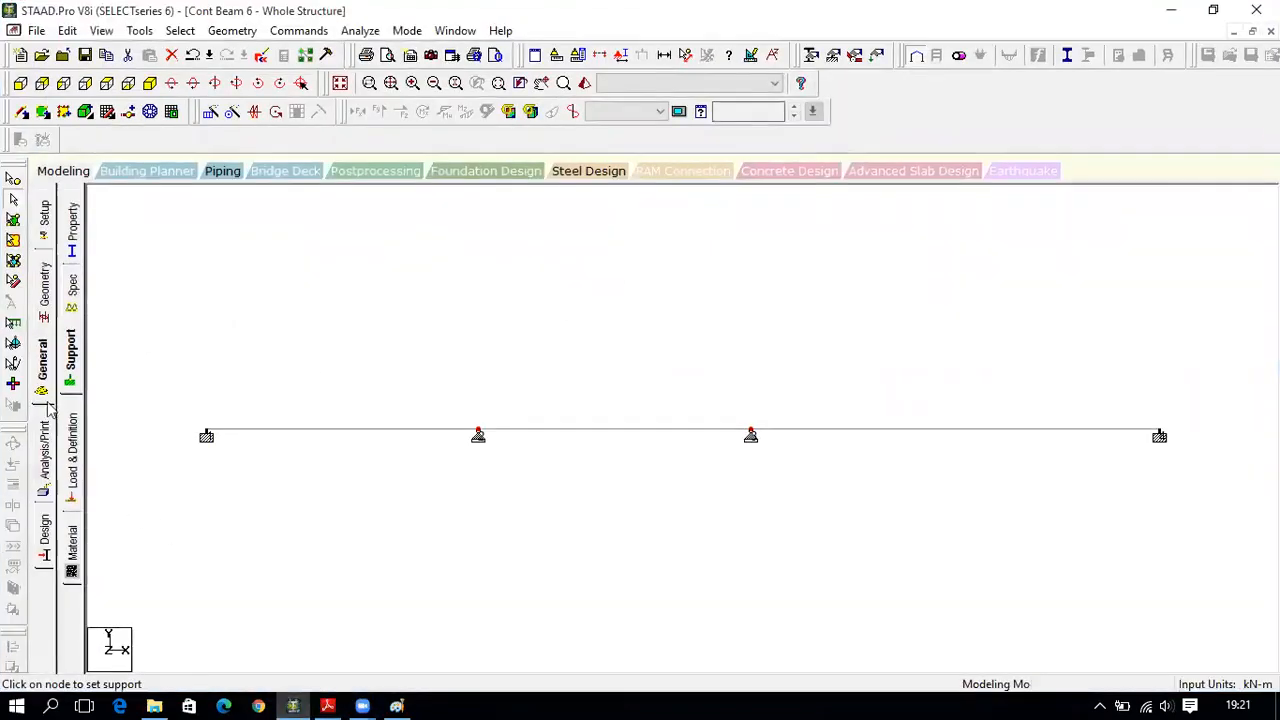
pyautogui.click(70, 450)
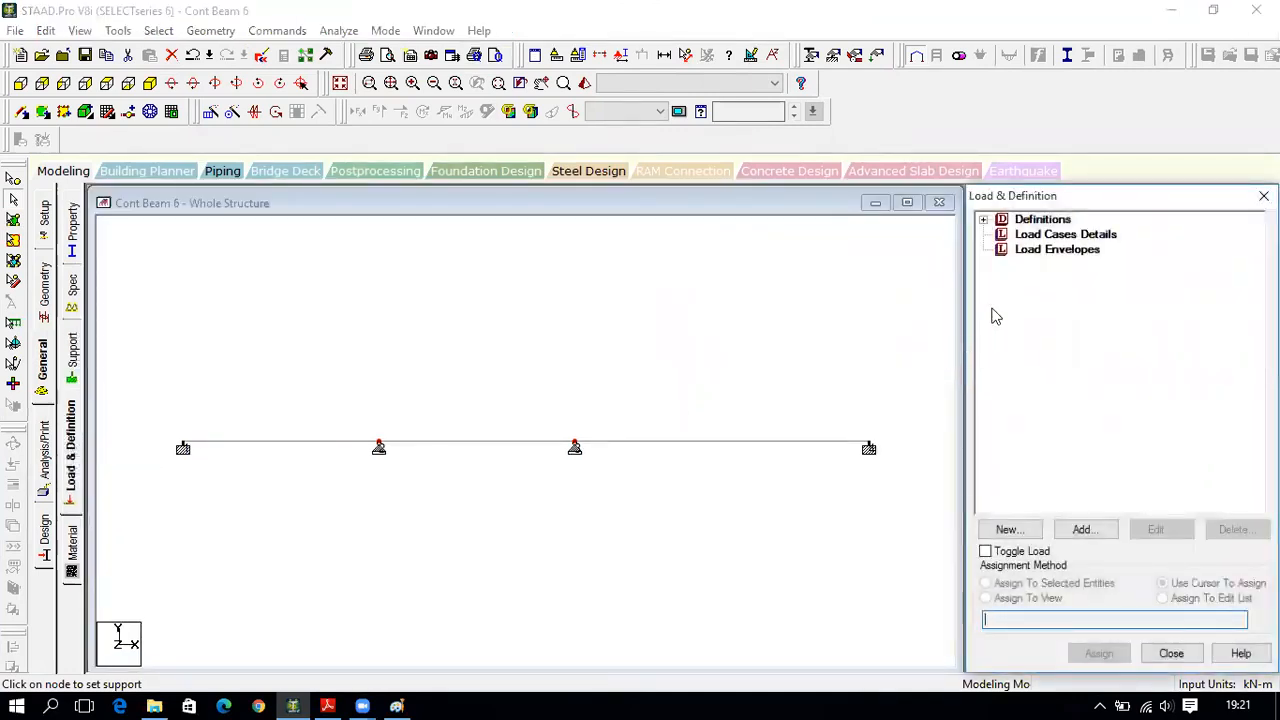
pyautogui.click(1033, 238)
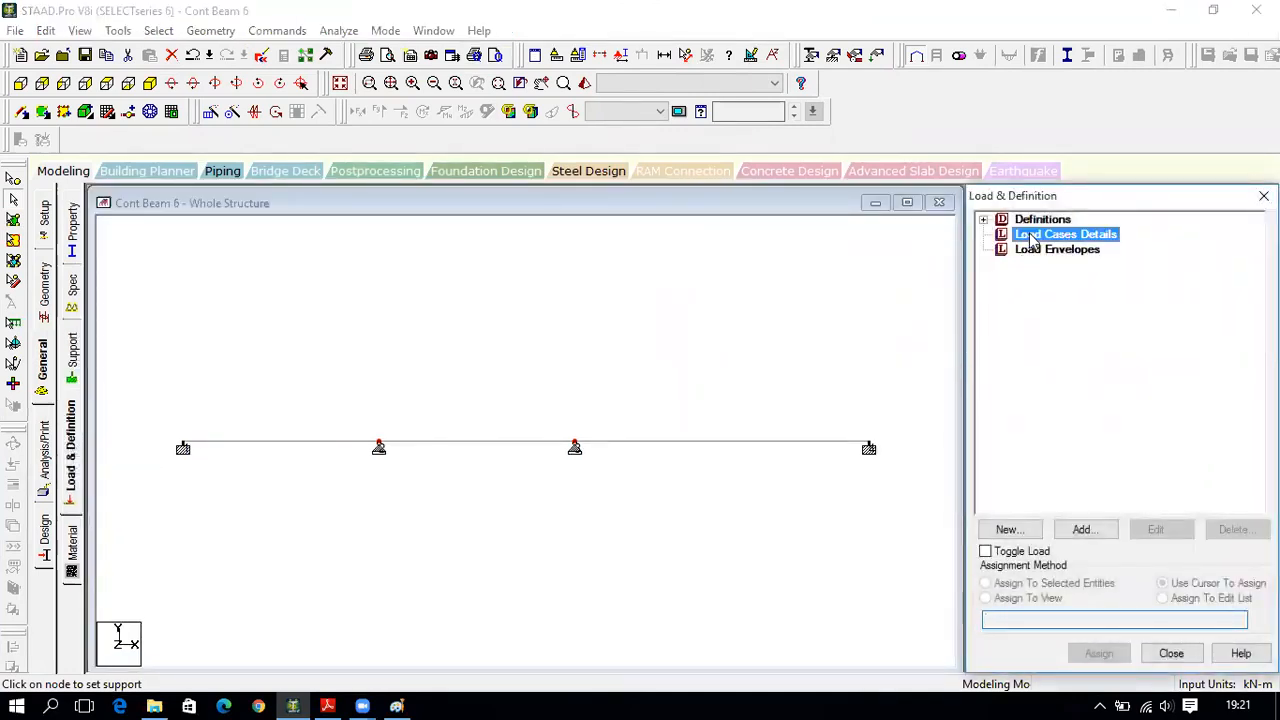
pyautogui.click(1083, 530)
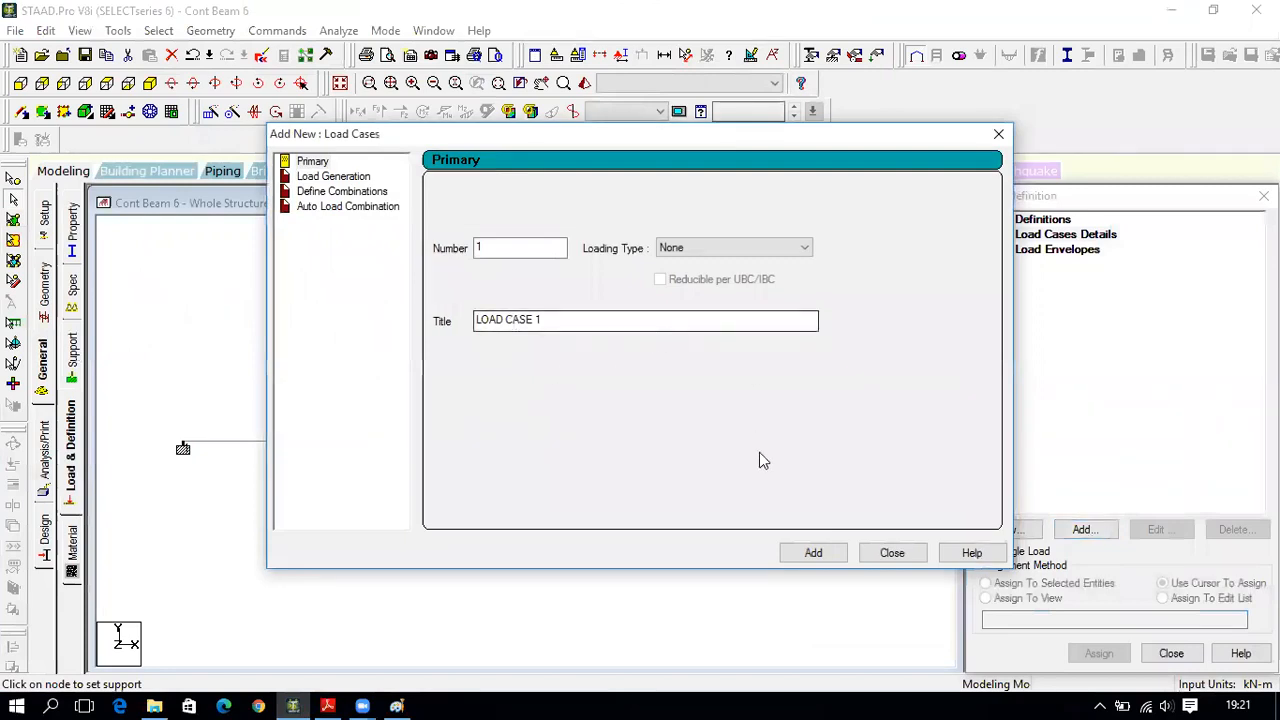
pyautogui.click(814, 552)
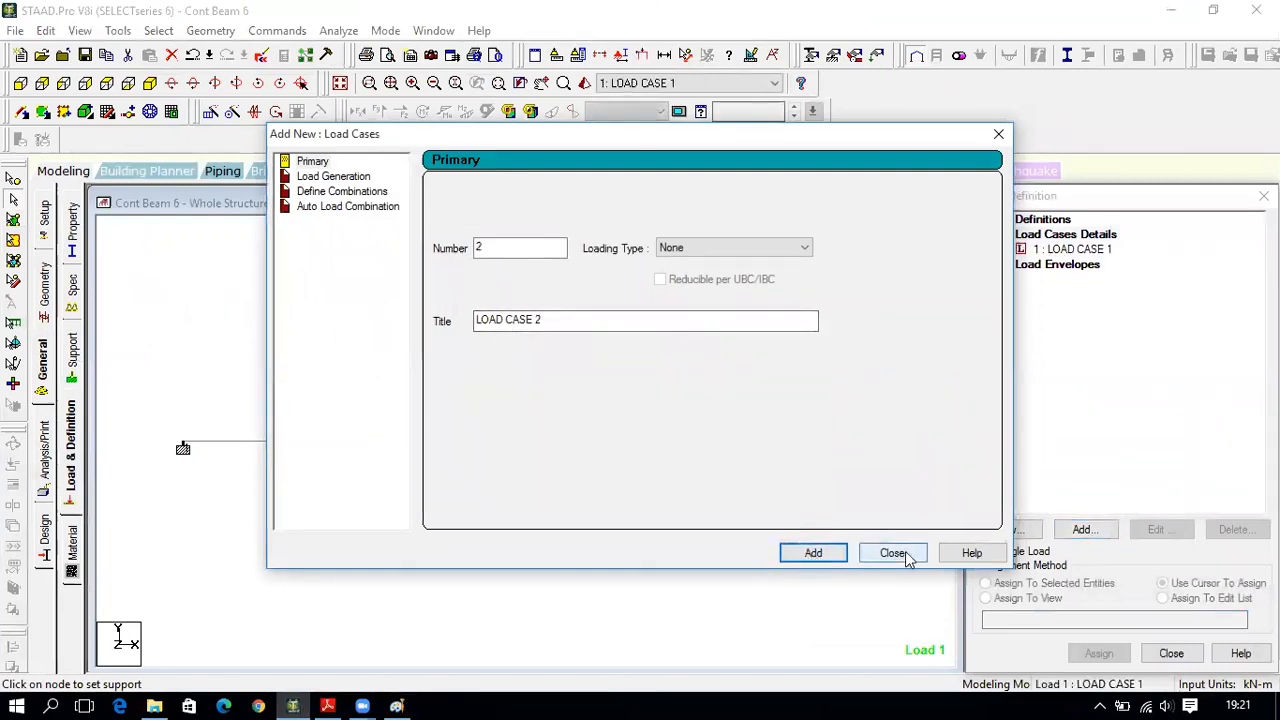
pyautogui.click(905, 557)
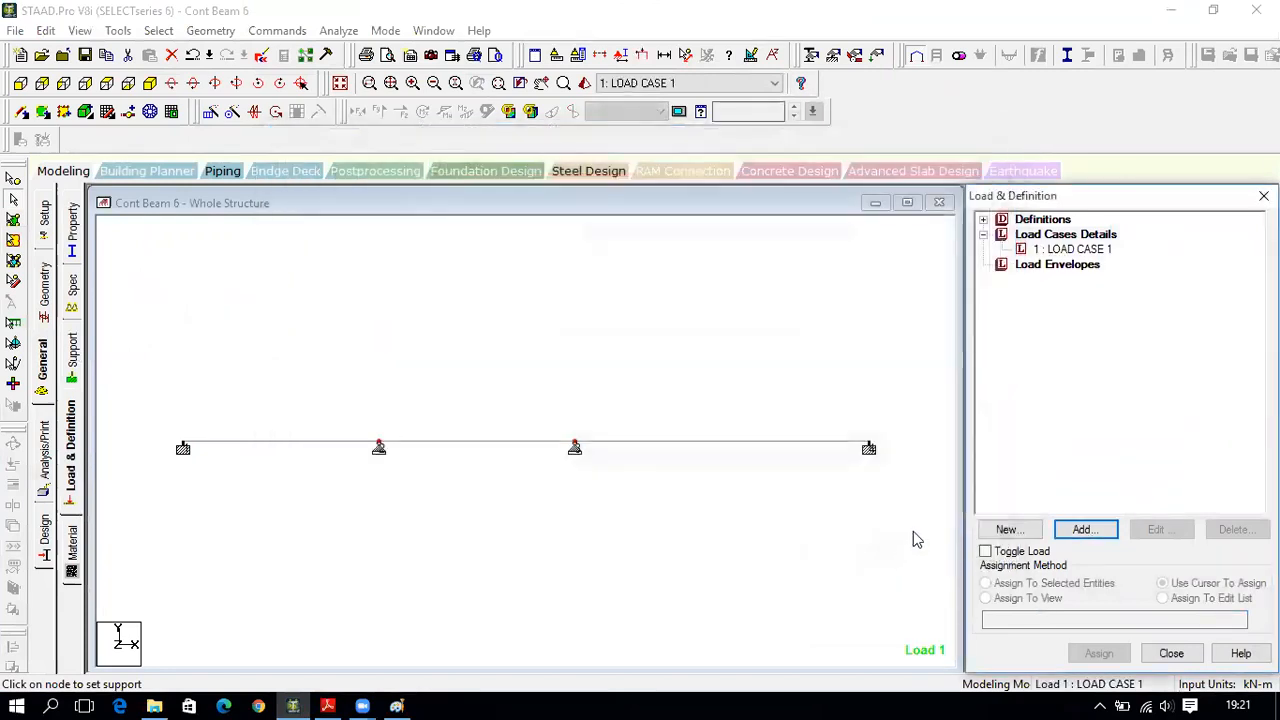
# - Add a support displacement of -0.003 m in the Fy direction to LOAD CASE 1, following the PDF problem
pyautogui.click(1100, 249)
pyautogui.click(1084, 528)
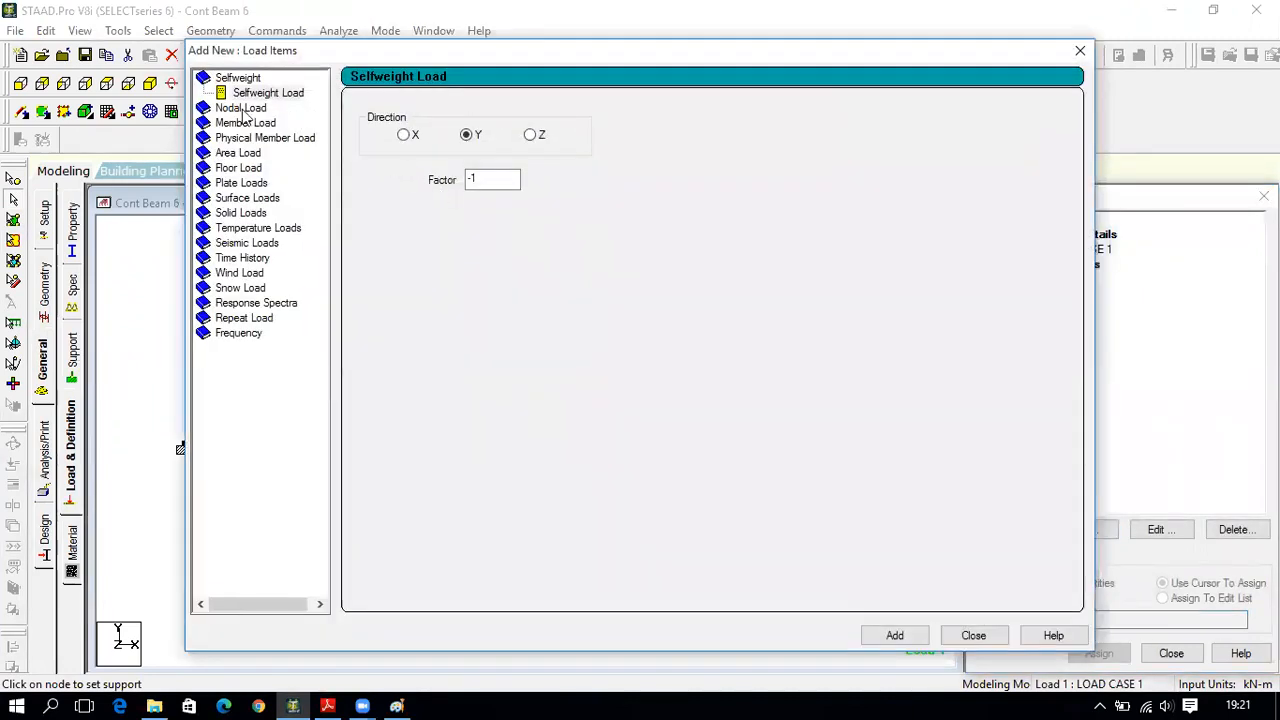
pyautogui.click(241, 109)
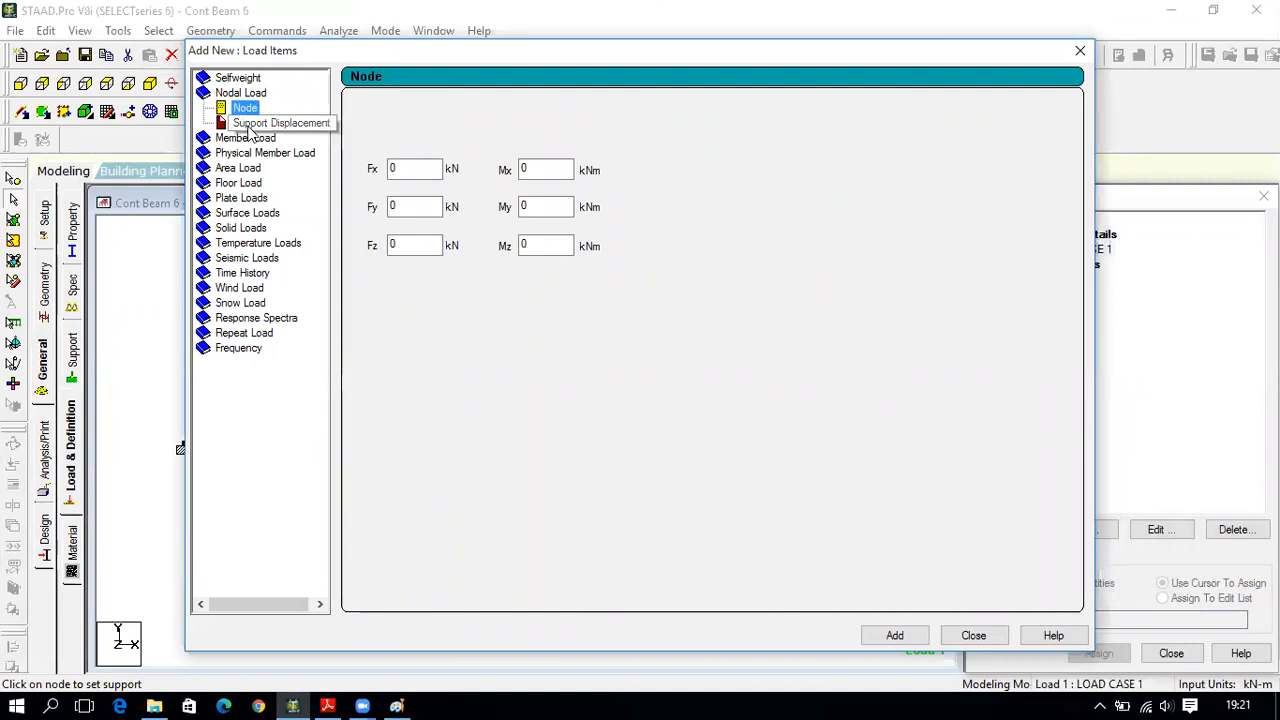
pyautogui.click(252, 123)
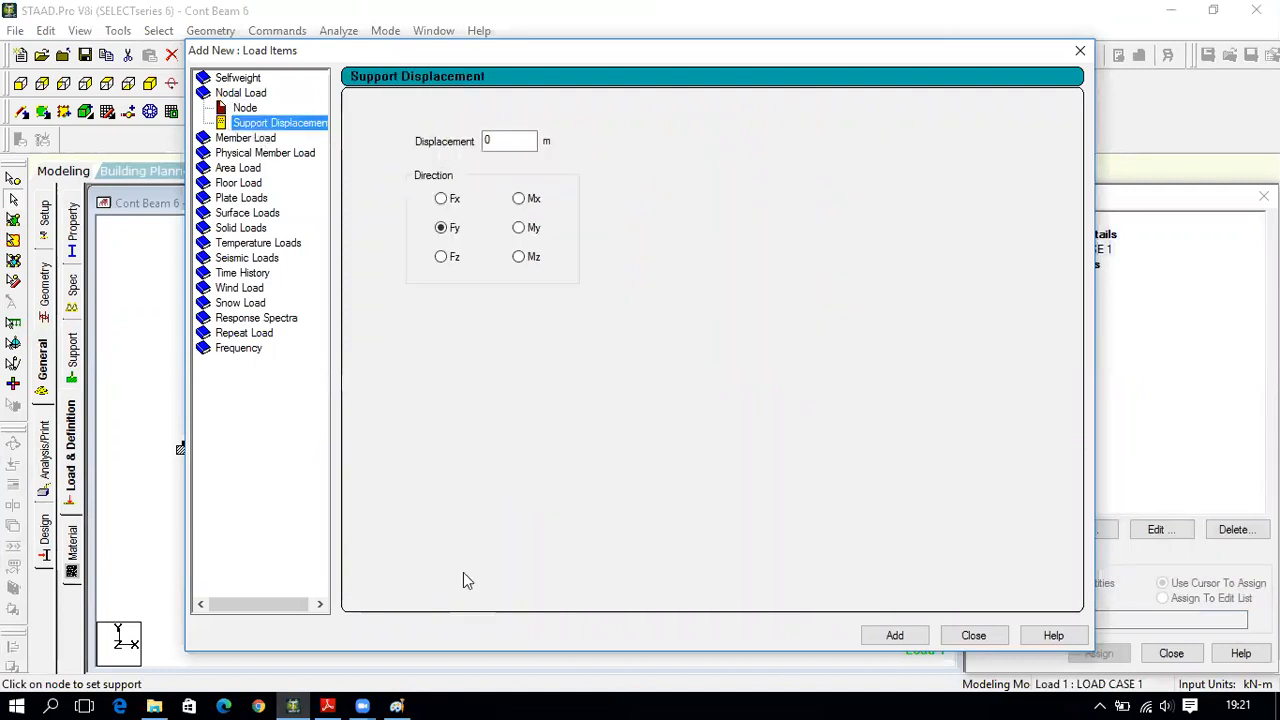
pyautogui.click(343, 697)
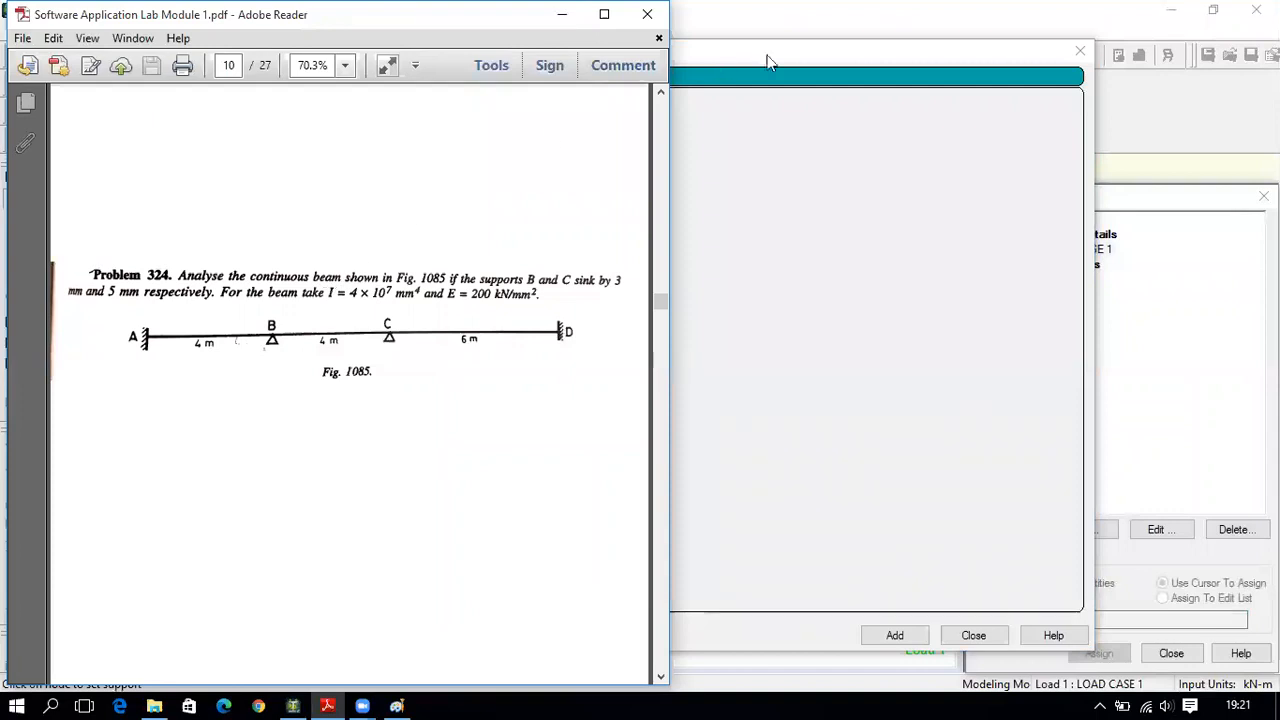
pyautogui.click(793, 47)
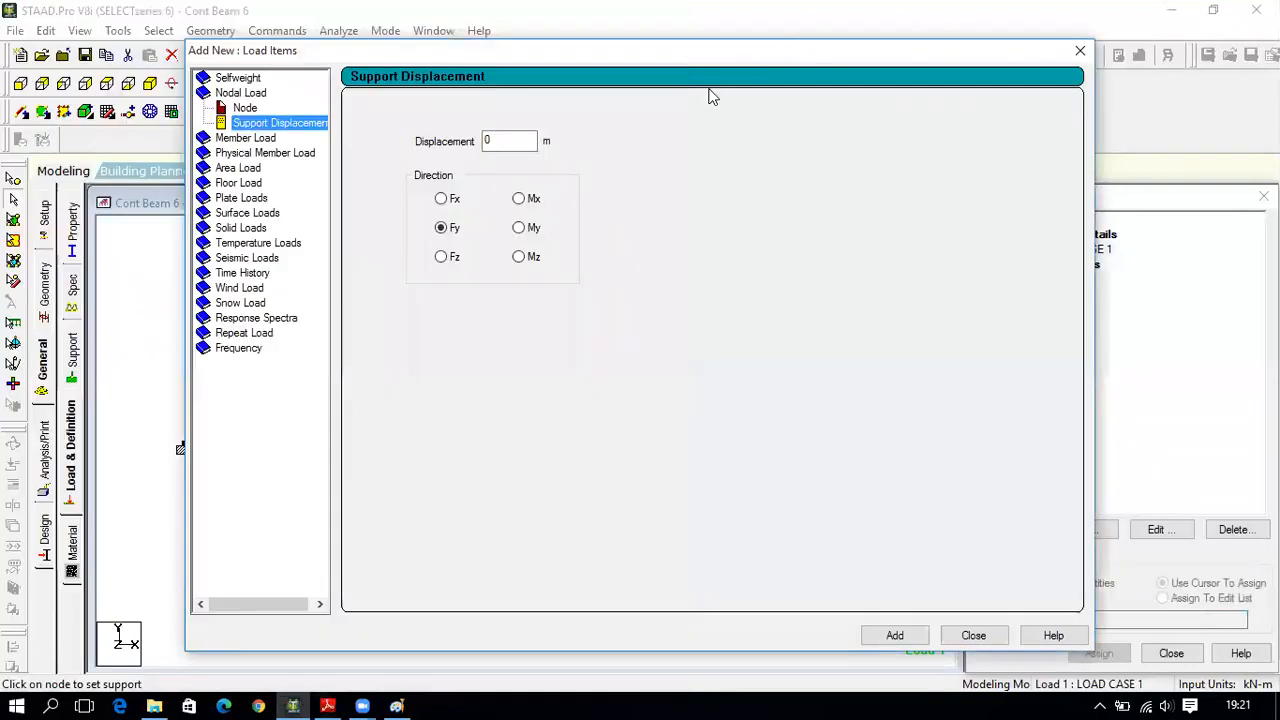
pyautogui.click(504, 140)
pyautogui.moveTo(504, 140); pyautogui.dragTo(483, 143)
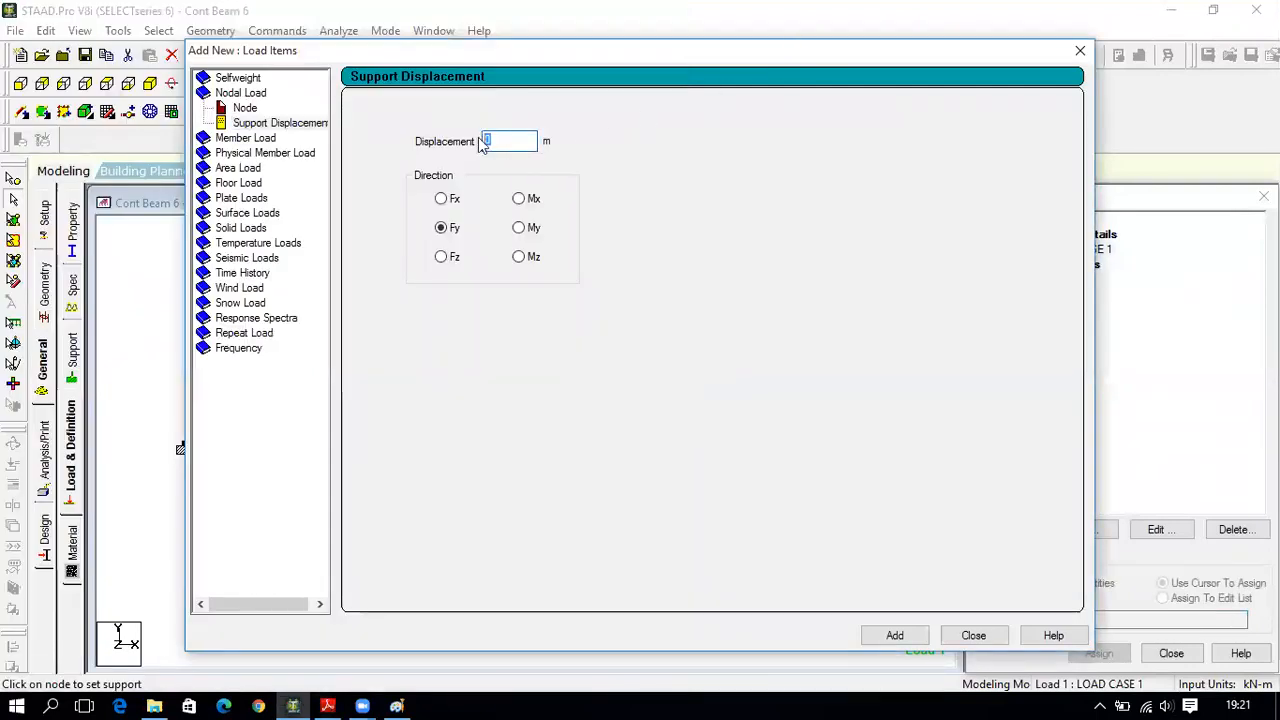
pyautogui.write('-0.003')
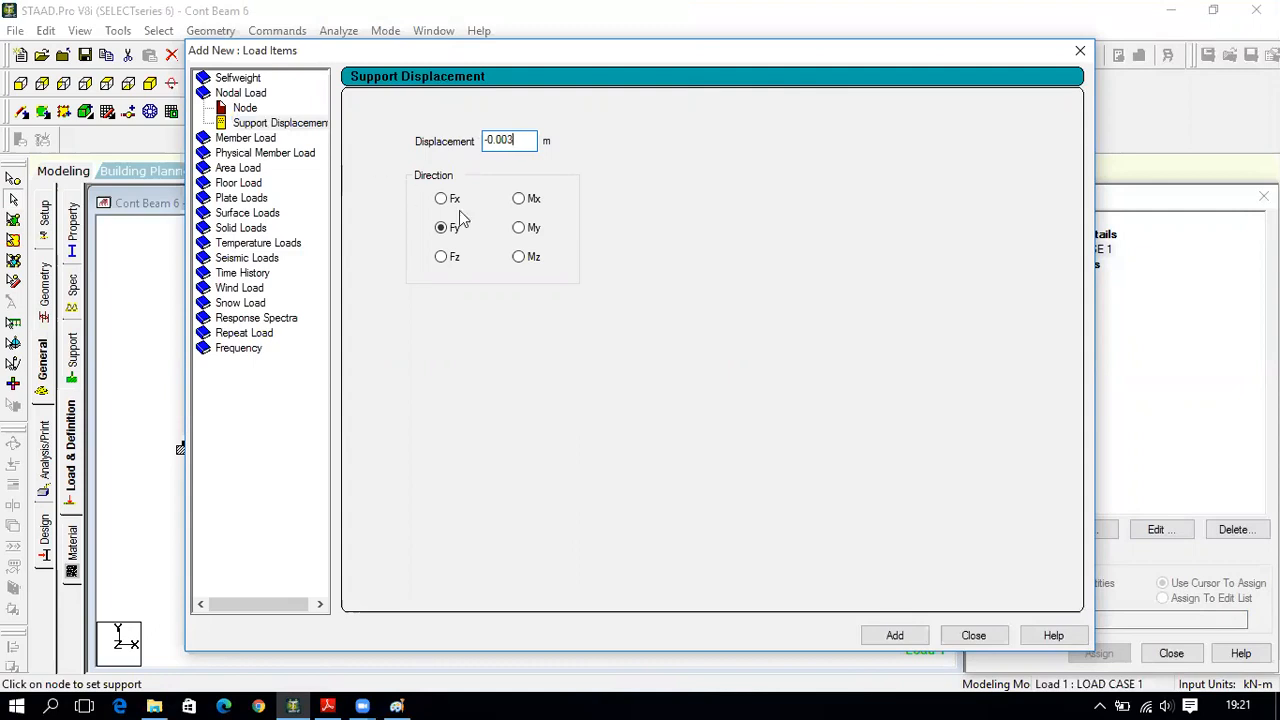
pyautogui.click(892, 636)
# - Add a second Fy support displacement of -0.005 m to LOAD CASE 1 and finish adding load items
pyautogui.click(526, 140)
pyautogui.click(905, 638)
pyautogui.click(955, 636)
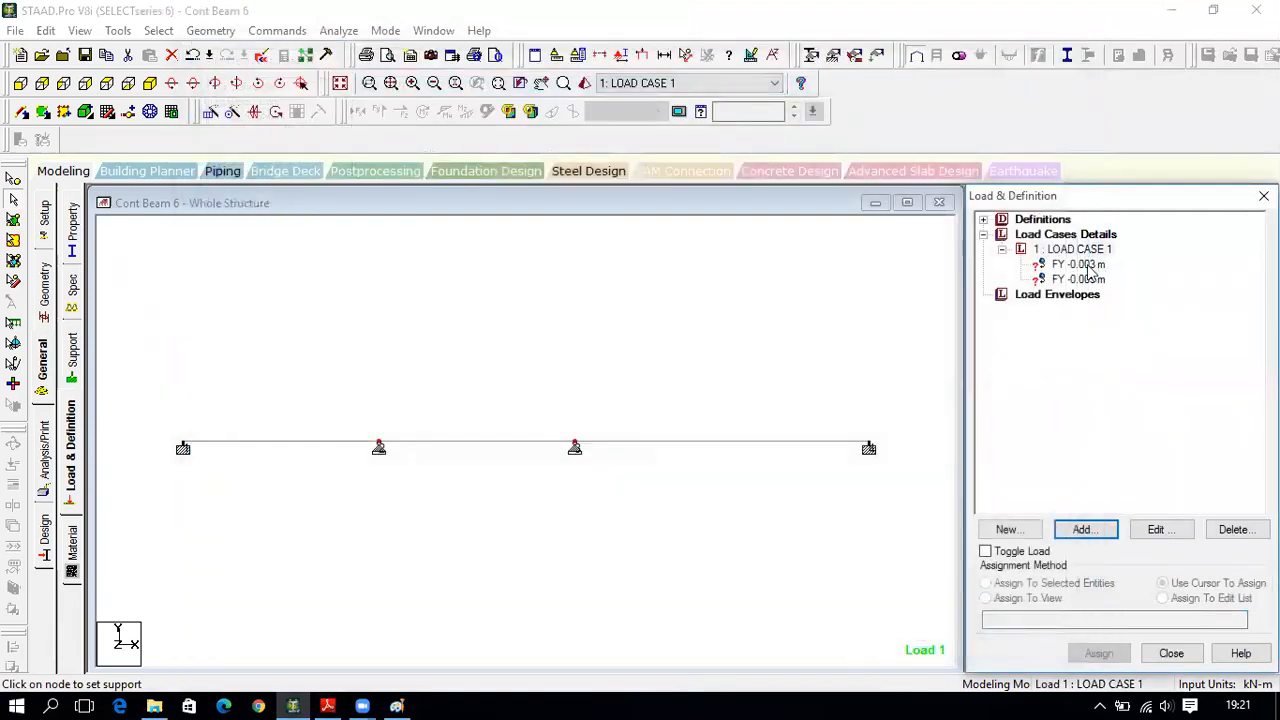
# - Check the sinking values of Problem 324 in the PDF and assign the FY -0.003 m support displacement to node 2
pyautogui.click(328, 706)
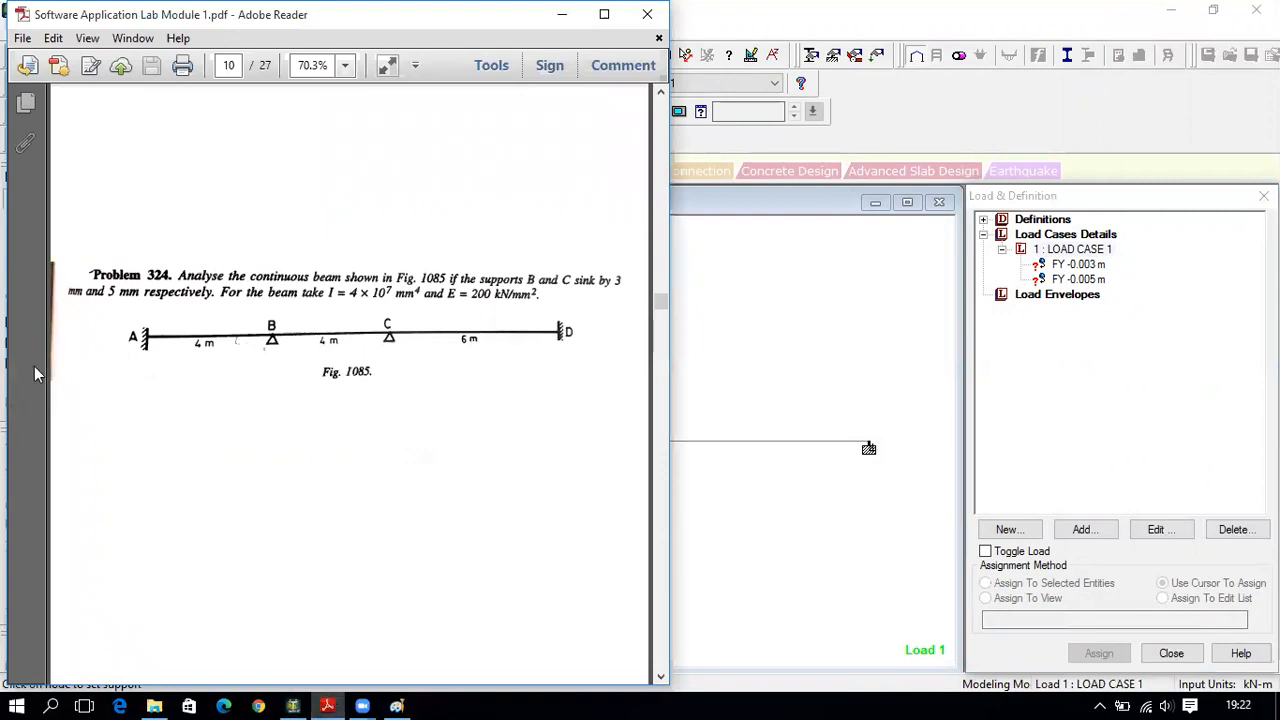
pyautogui.click(1177, 212)
pyautogui.click(1088, 266)
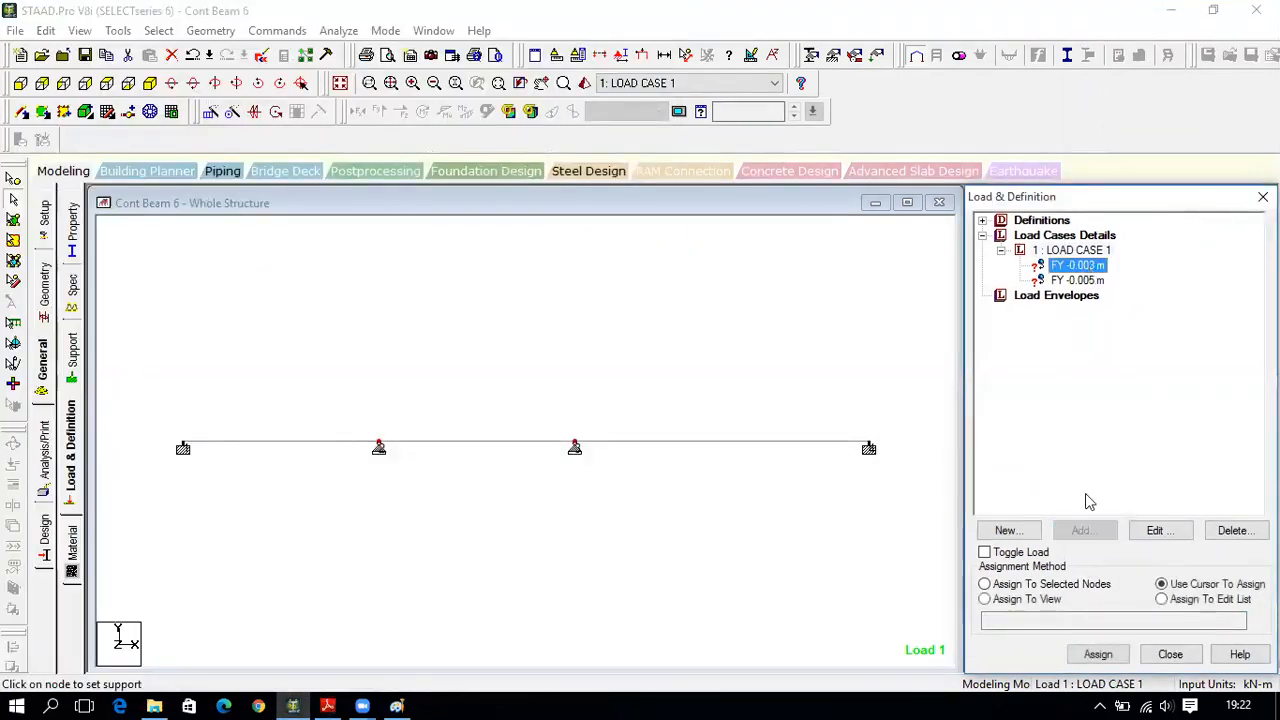
pyautogui.click(1098, 654)
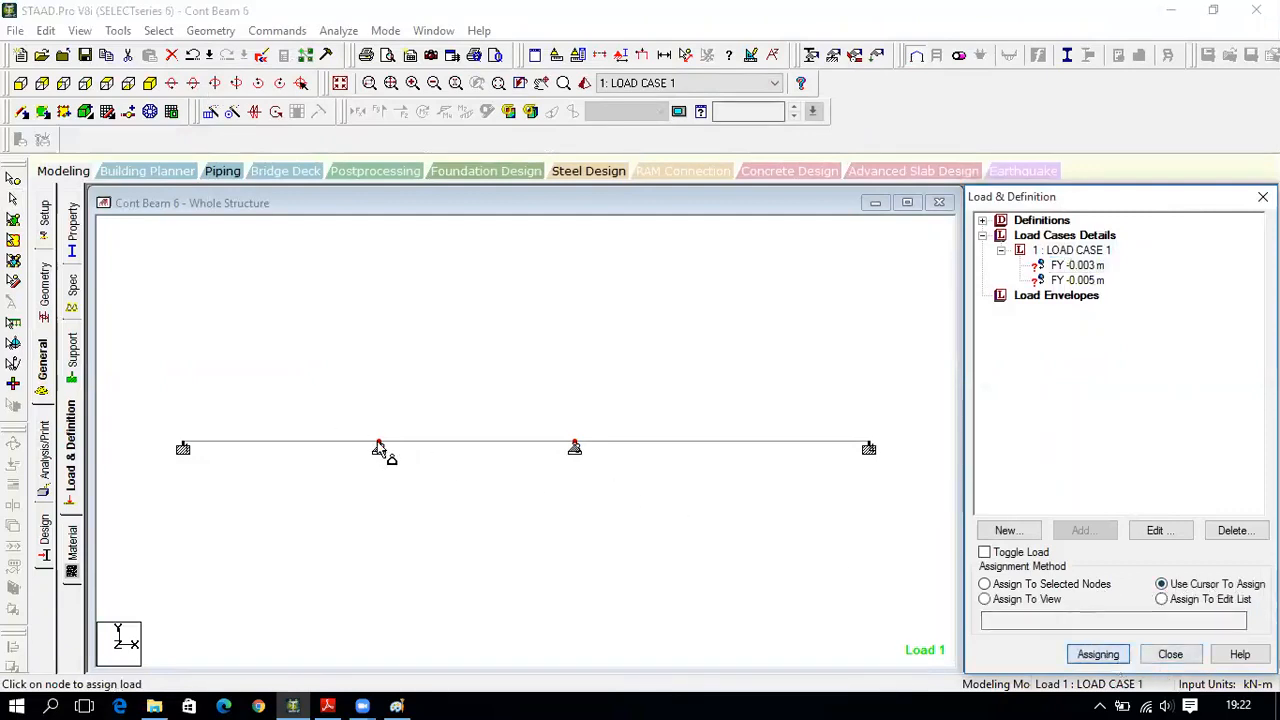
pyautogui.click(378, 446)
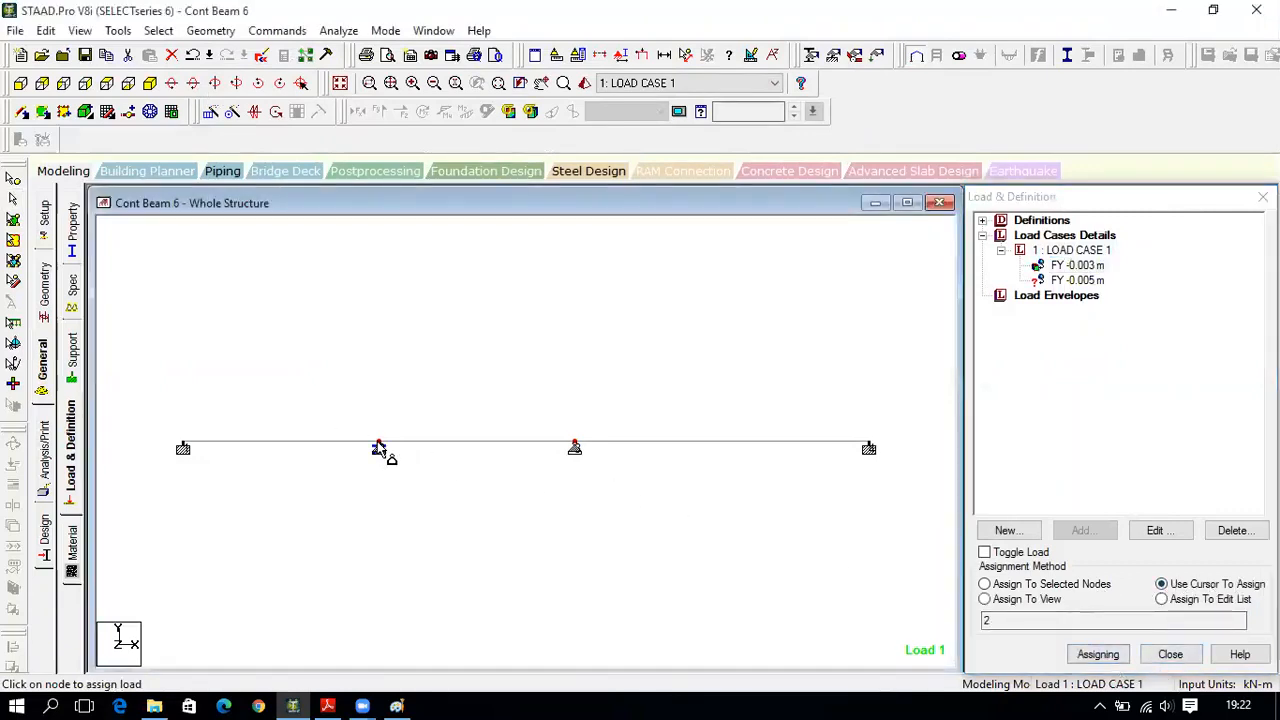
# - Assign the FY -0.005 m support displacement to node 3, finish load definition and maximize the structure view
pyautogui.click(1095, 281)
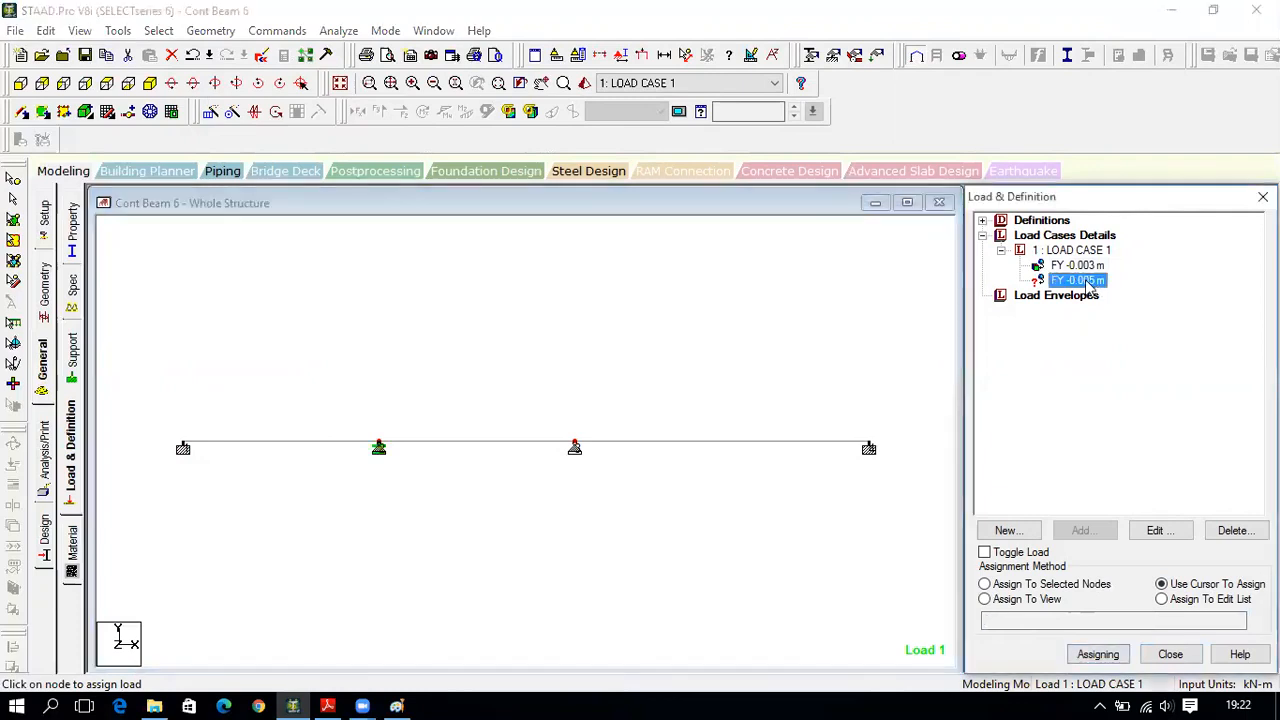
pyautogui.click(577, 450)
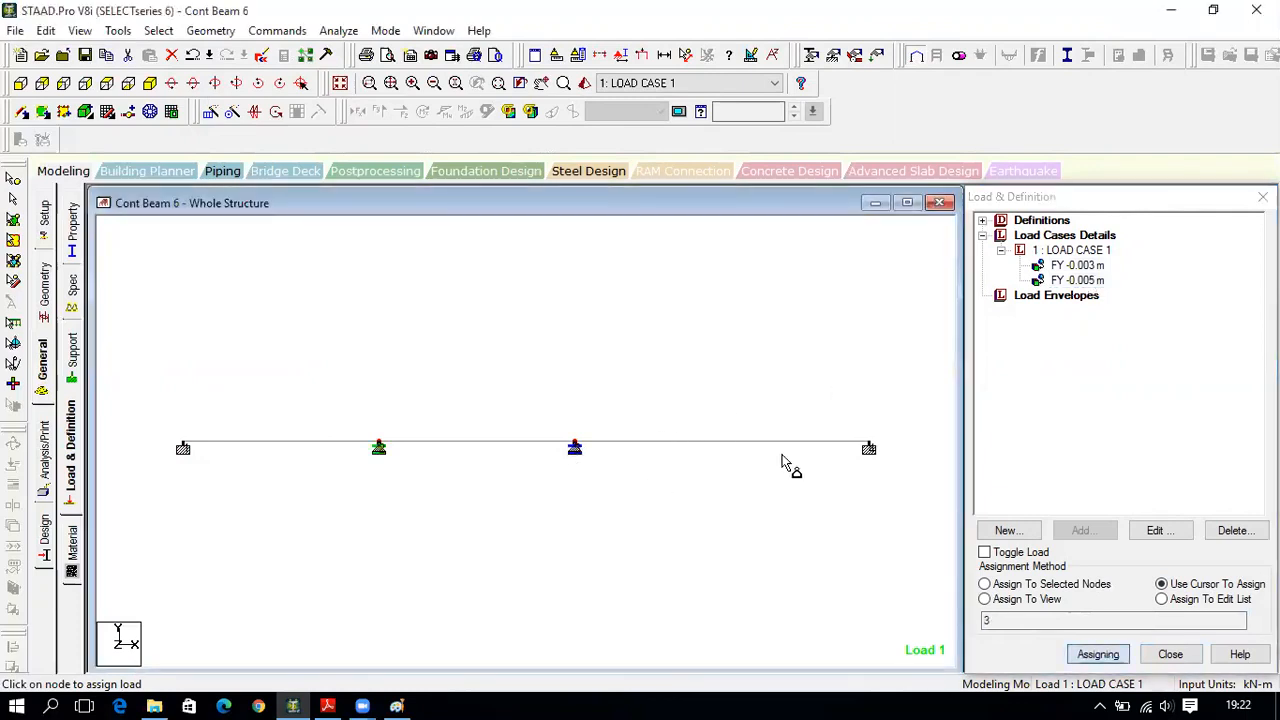
pyautogui.click(1170, 654)
pyautogui.click(907, 203)
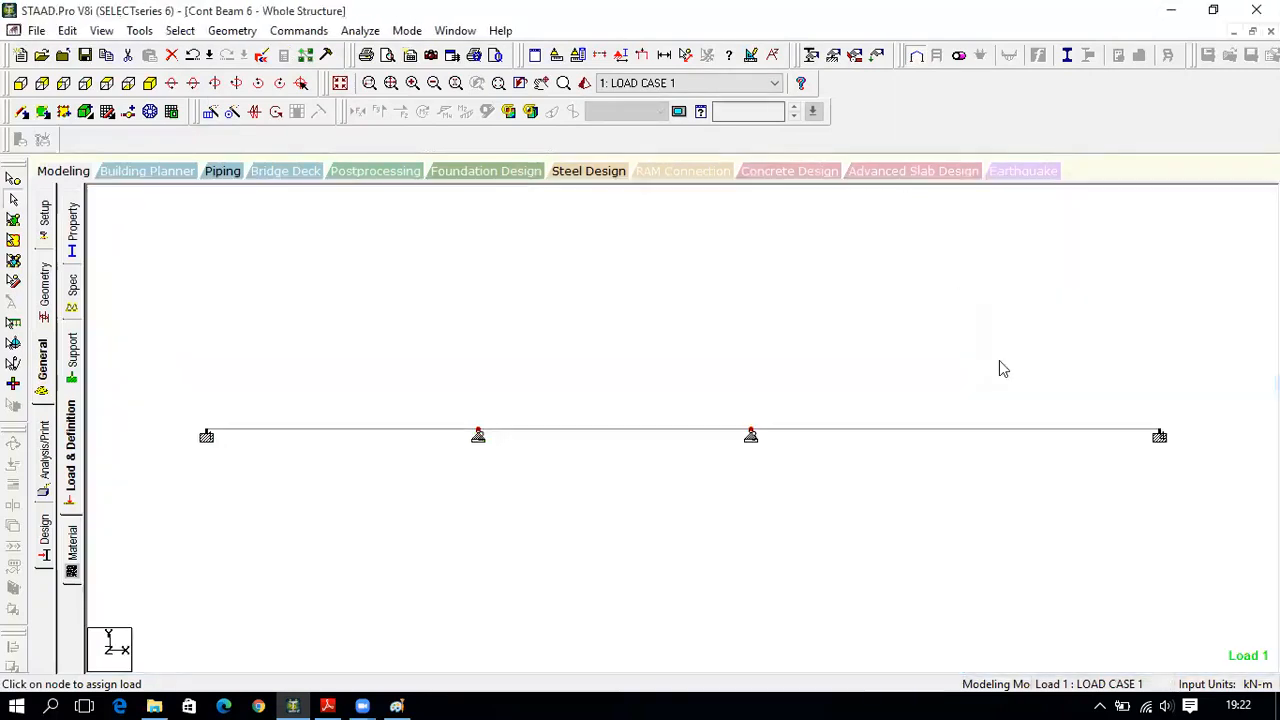
# - Add a Perform Analysis command with the No Print option and finish defining analysis commands
pyautogui.click(560, 299)
pyautogui.click(45, 482)
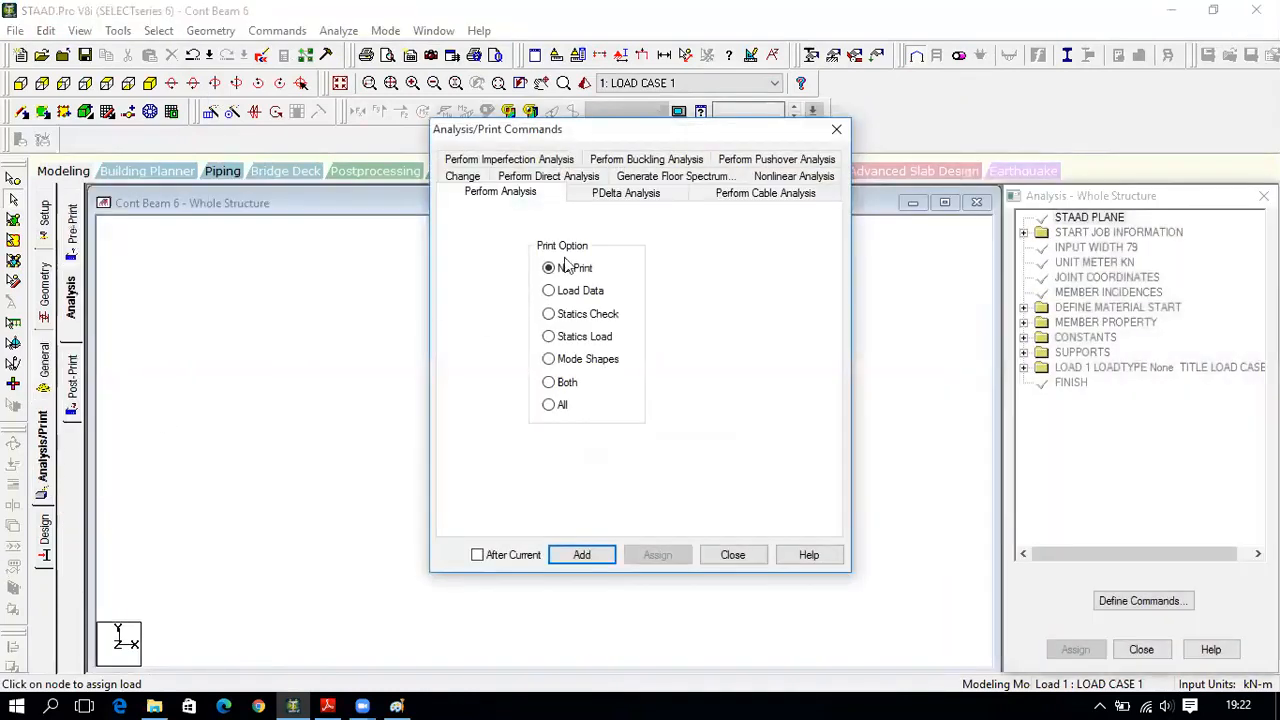
pyautogui.click(597, 558)
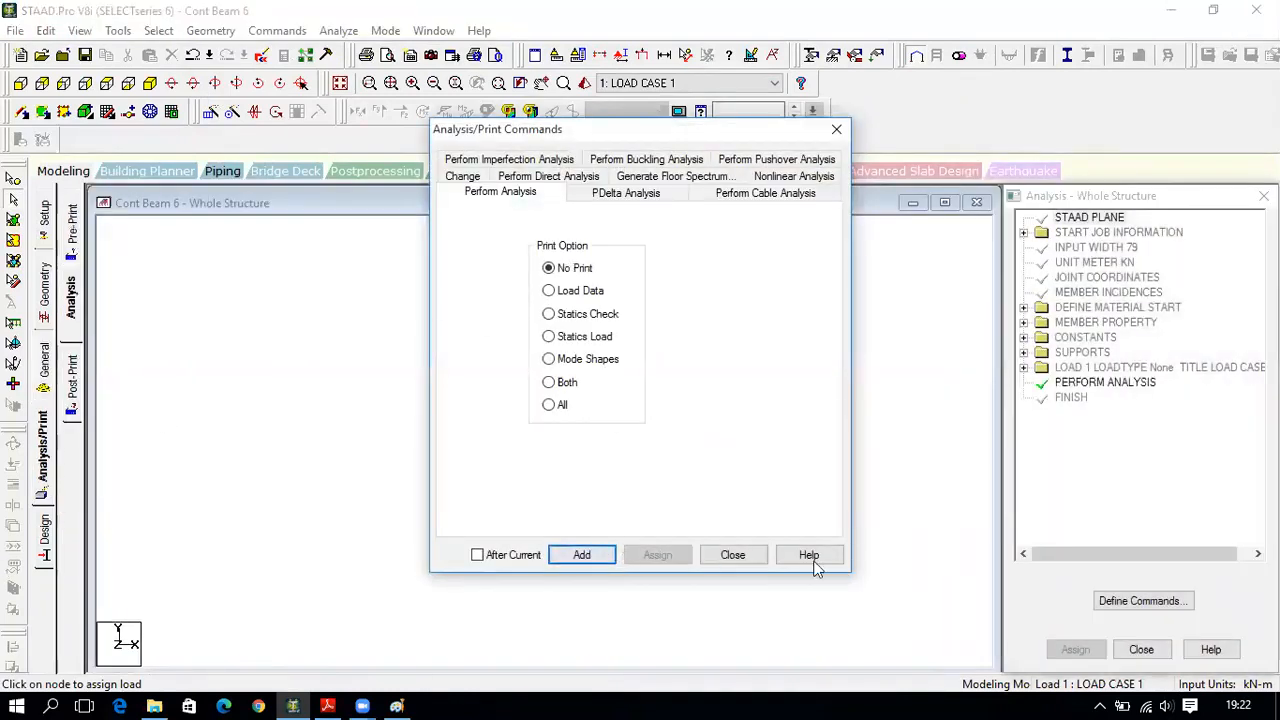
pyautogui.click(742, 557)
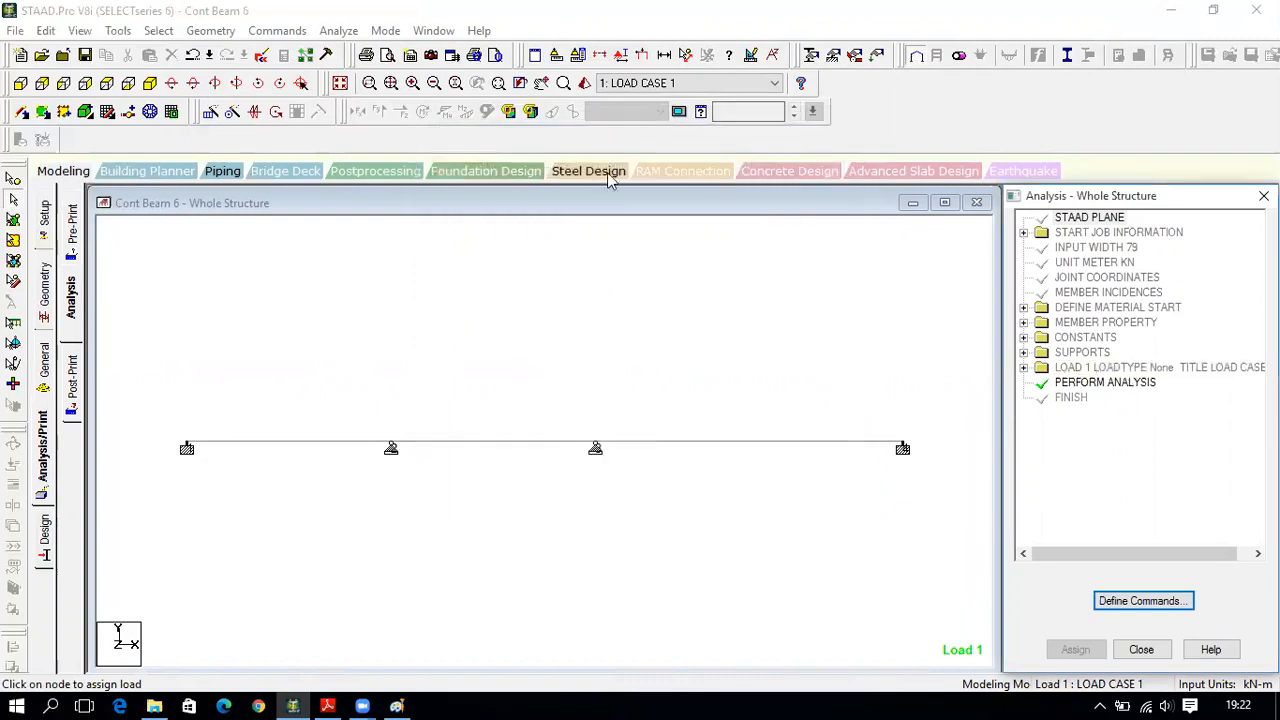
# - Run the analysis, saving the modified structure, and go to Post Processing Mode
pyautogui.click(347, 32)
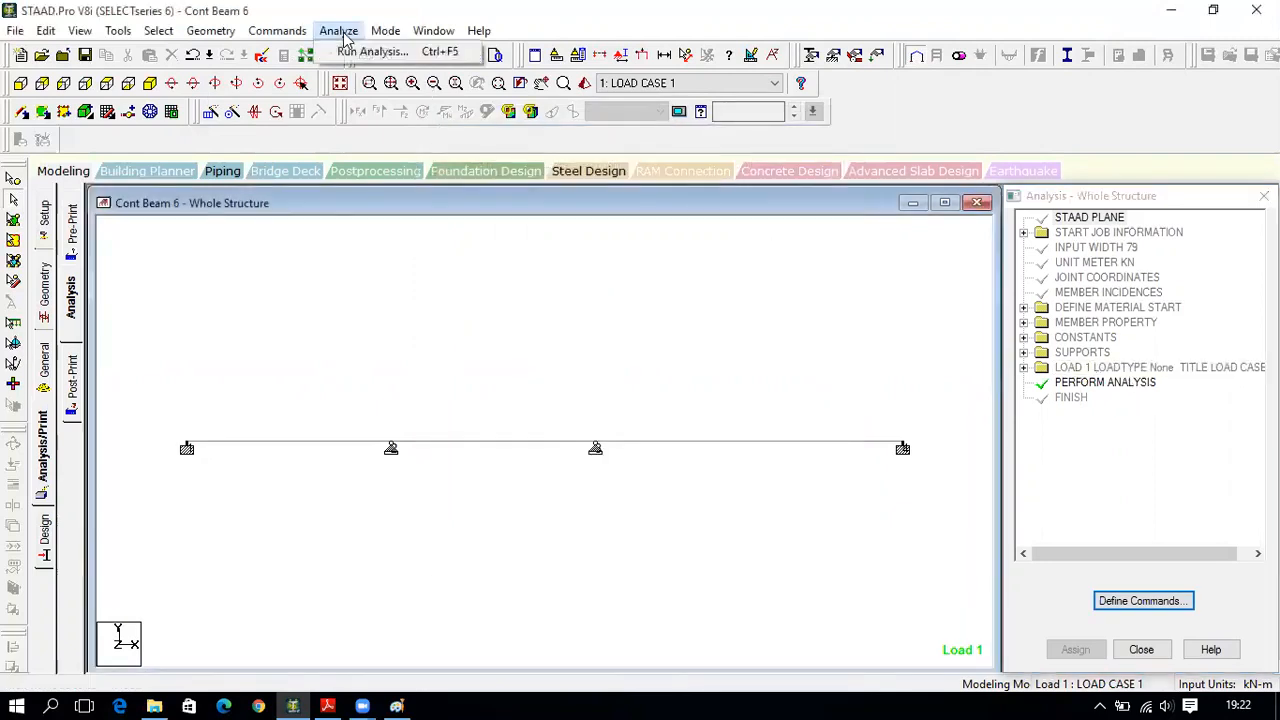
pyautogui.click(350, 55)
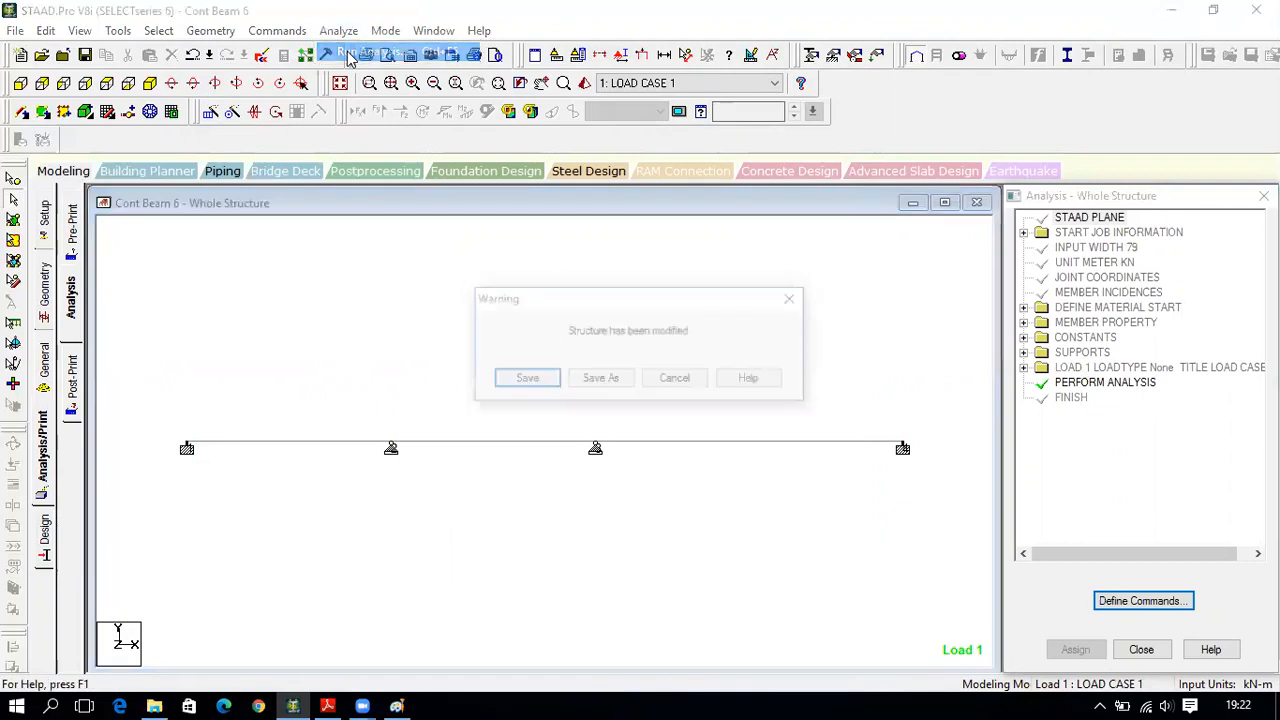
pyautogui.click(531, 379)
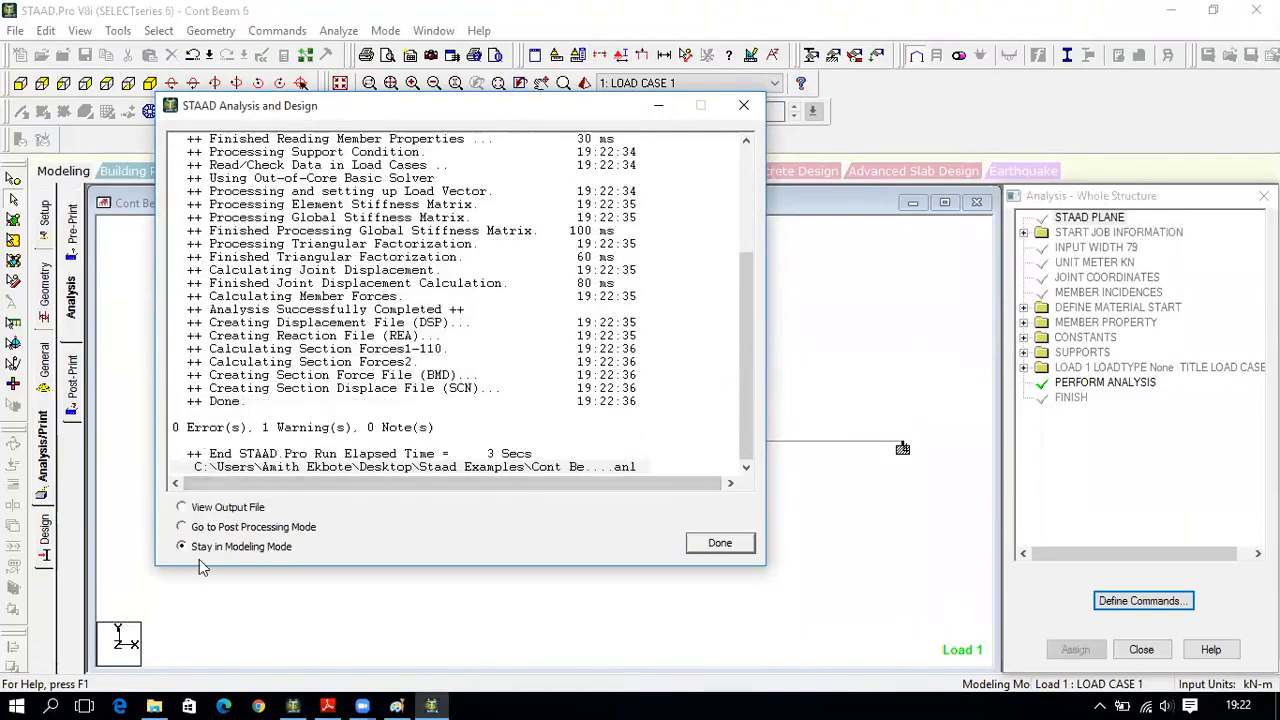
pyautogui.click(210, 529)
pyautogui.click(711, 546)
# - Accept LOAD CASE 1 in the results setup and display only the Bending Z diagram, without displacement, in a maximized view
pyautogui.click(699, 336)
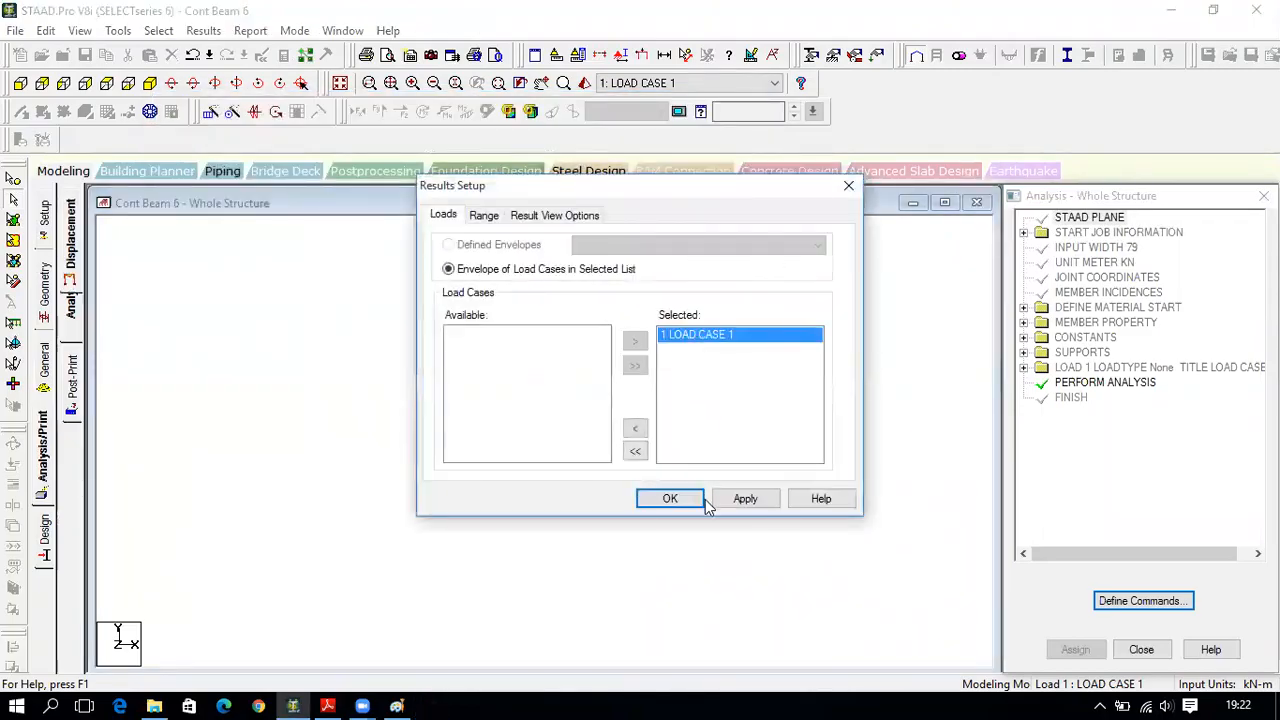
pyautogui.click(668, 498)
pyautogui.click(631, 203)
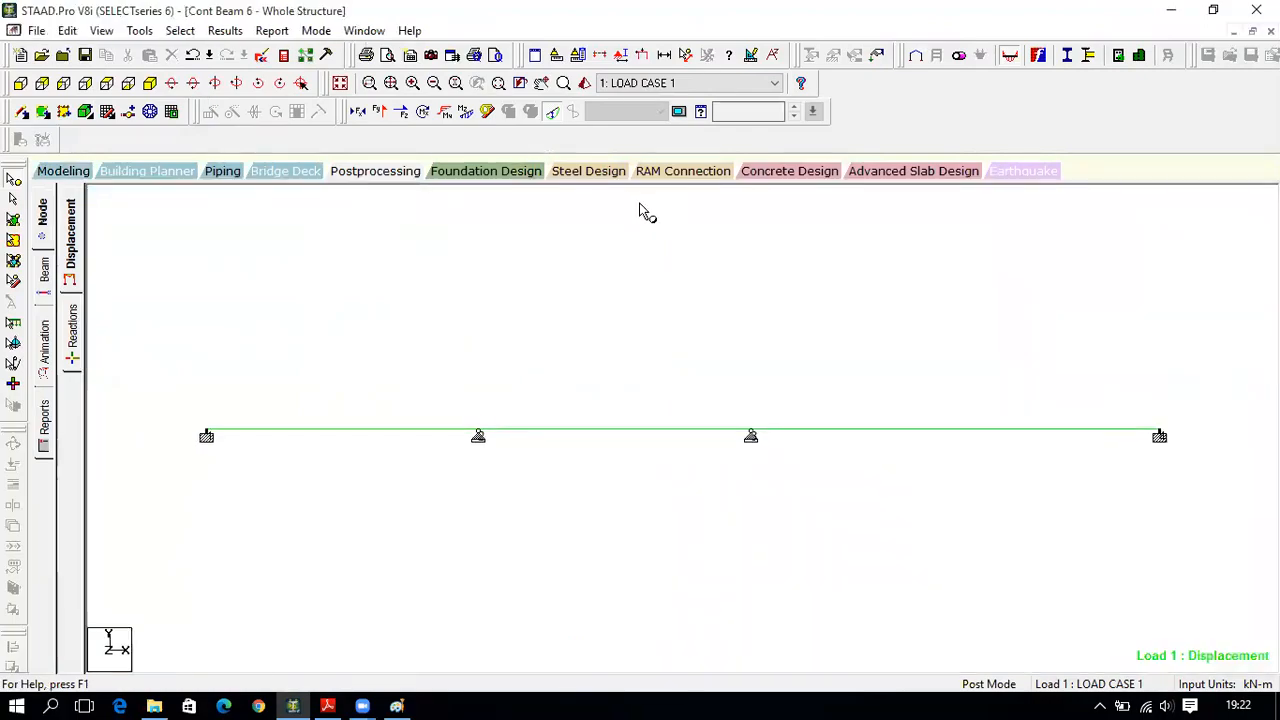
pyautogui.click(466, 111)
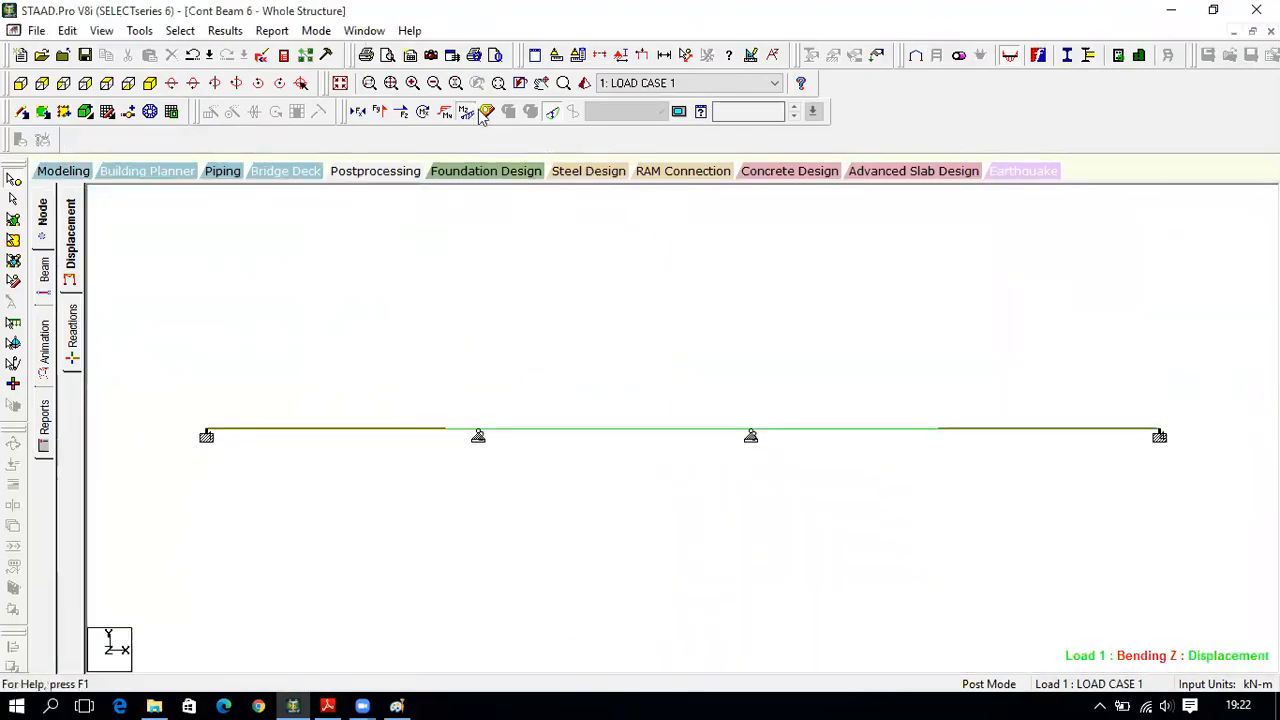
pyautogui.click(552, 115)
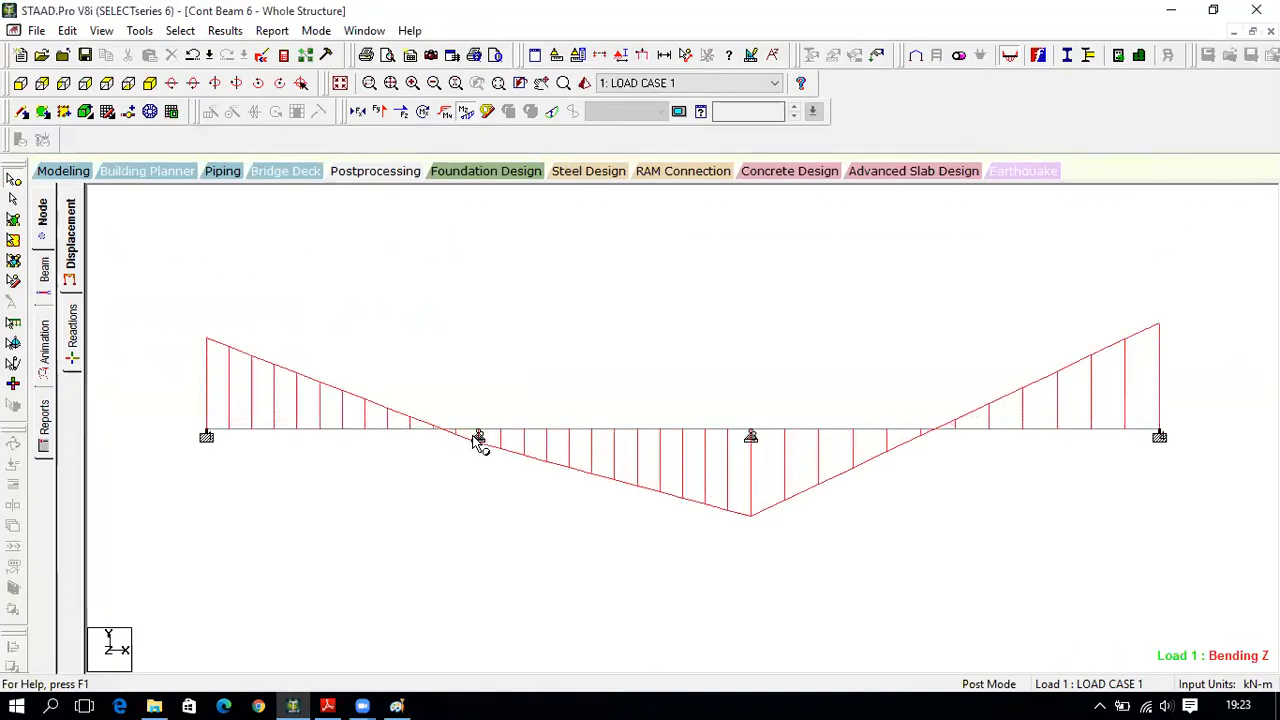
# - Annotate the diagram with the beam bending results at the ends and mid point
pyautogui.click(225, 30)
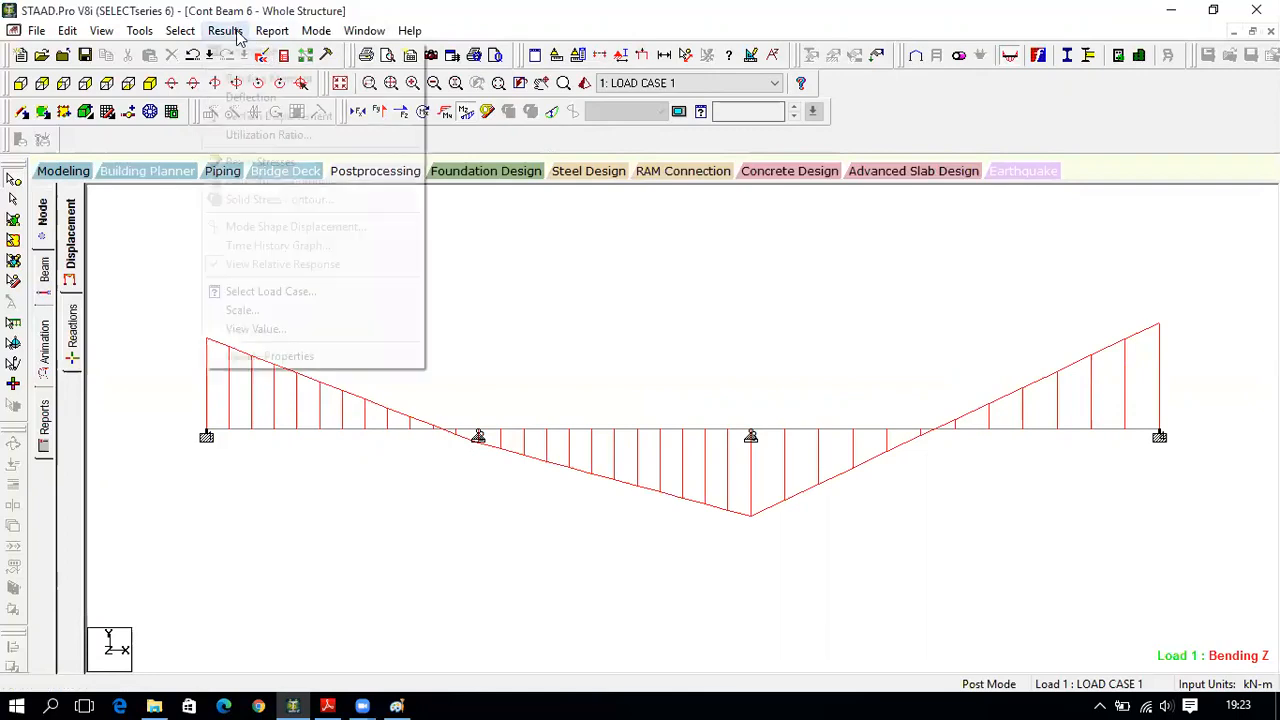
pyautogui.click(291, 333)
pyautogui.click(562, 208)
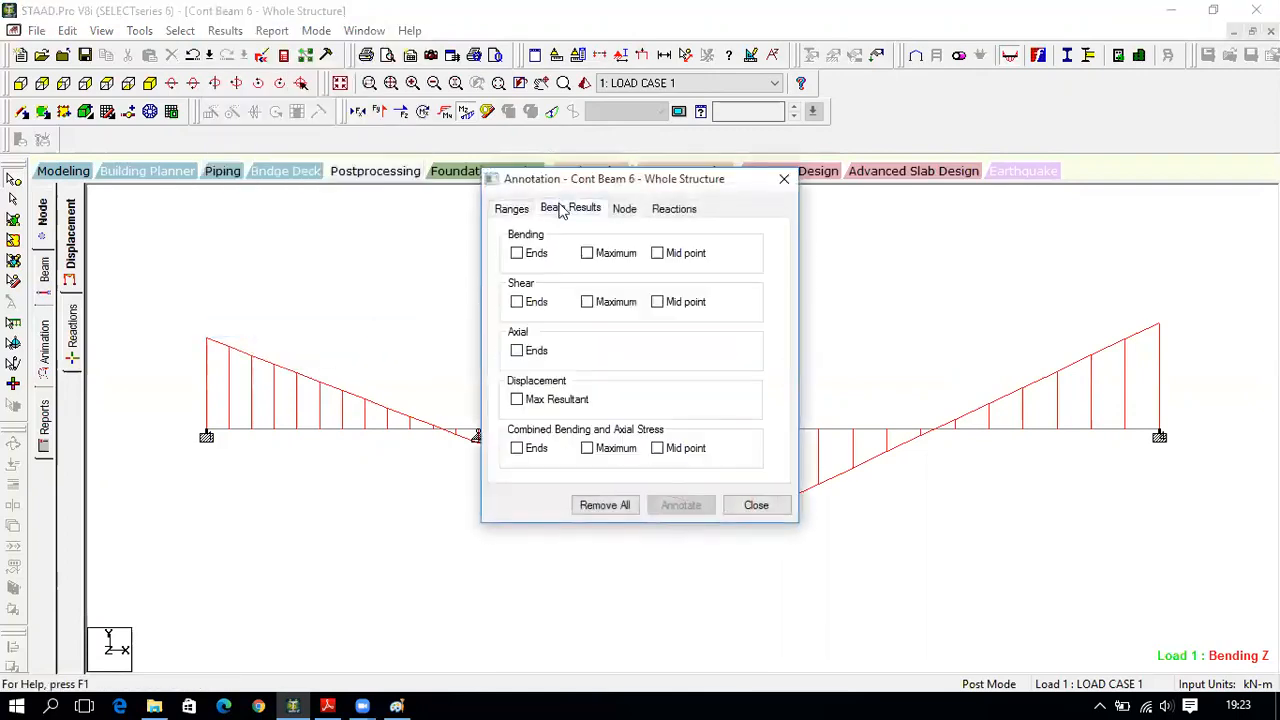
pyautogui.click(518, 254)
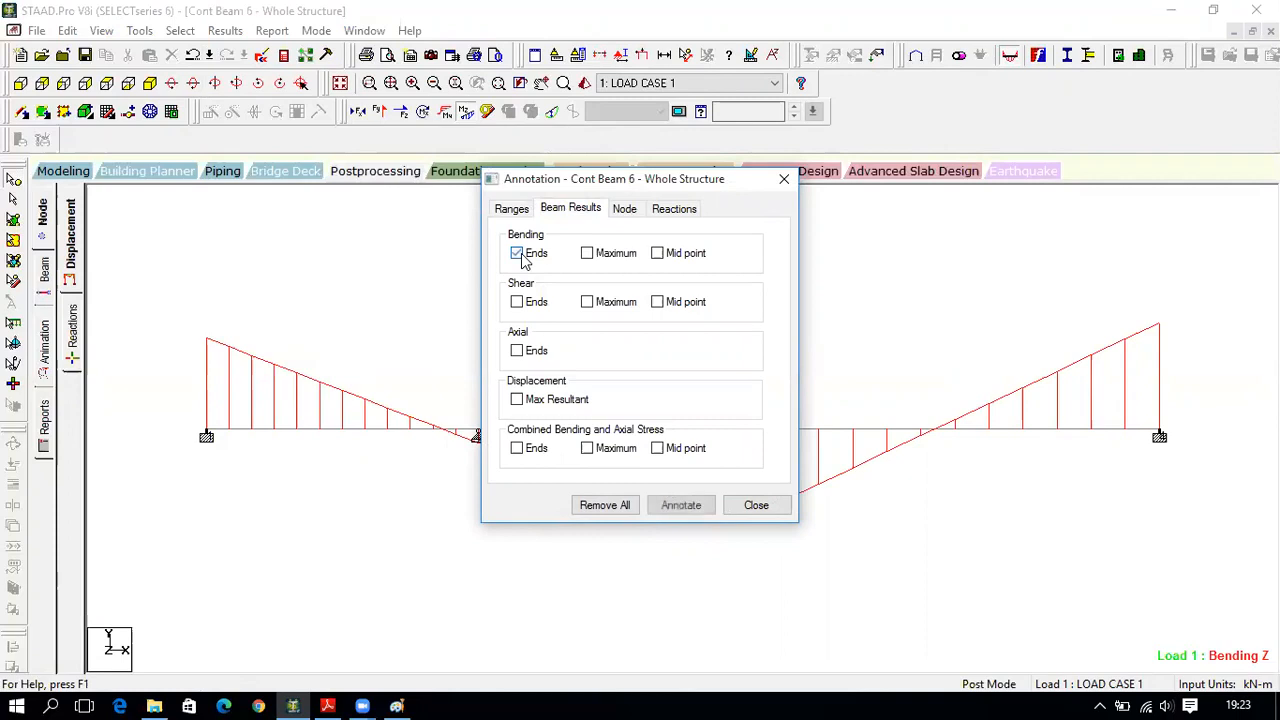
pyautogui.click(658, 254)
pyautogui.click(683, 506)
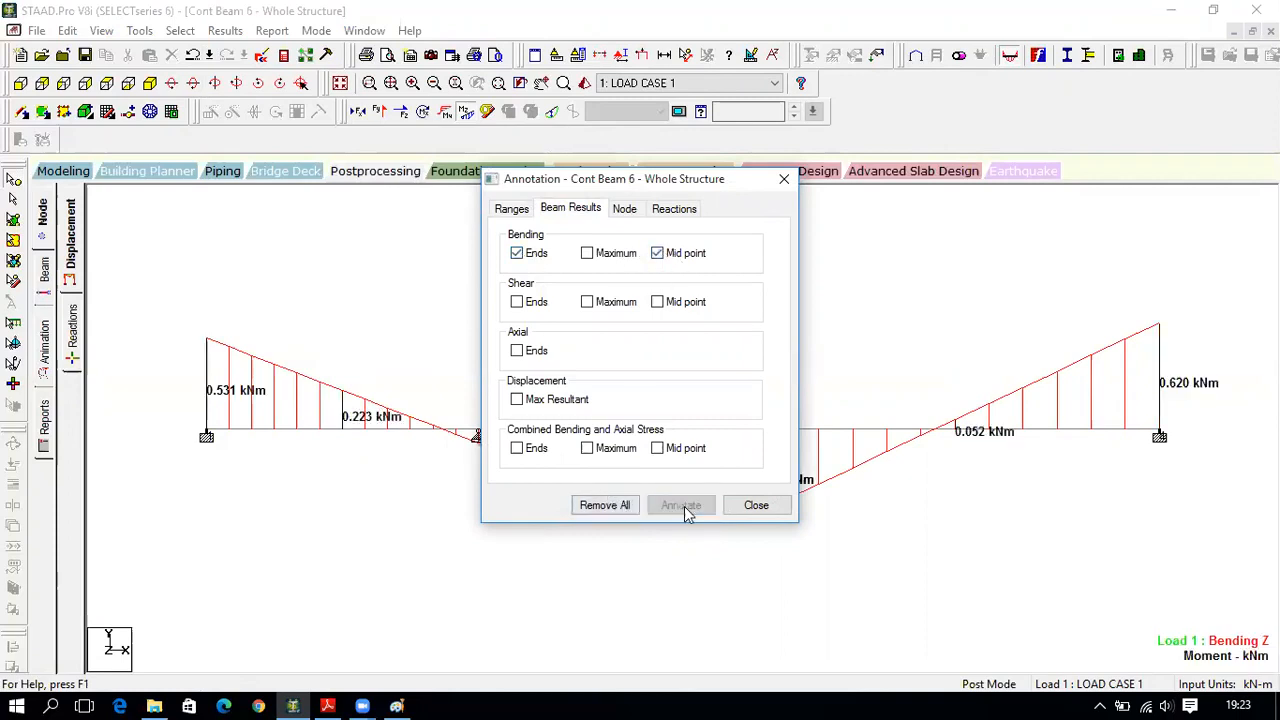
pyautogui.click(757, 505)
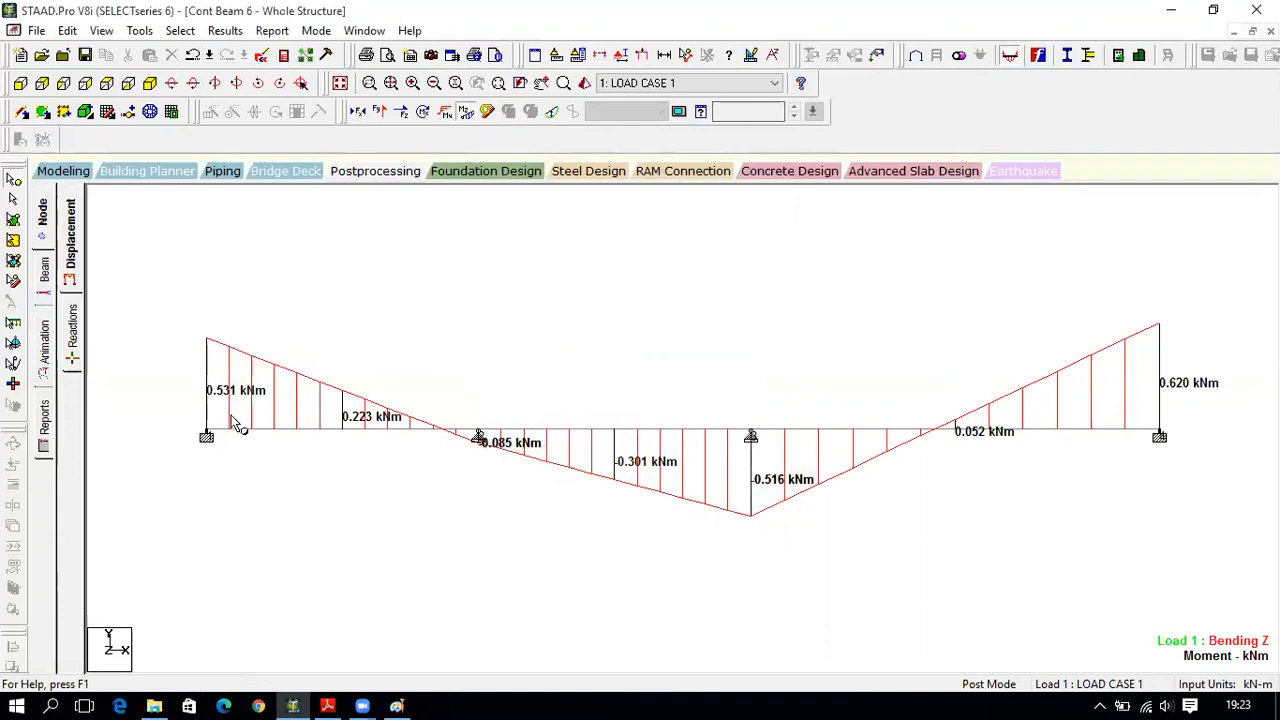
# - Compare the bending moments with Fig. 1086 in the PDF, recheck the Problem 324 data and close the PDF
pyautogui.click(327, 706)
pyautogui.scroll(-5, 356, 460)
pyautogui.scroll(-8, 360, 458)
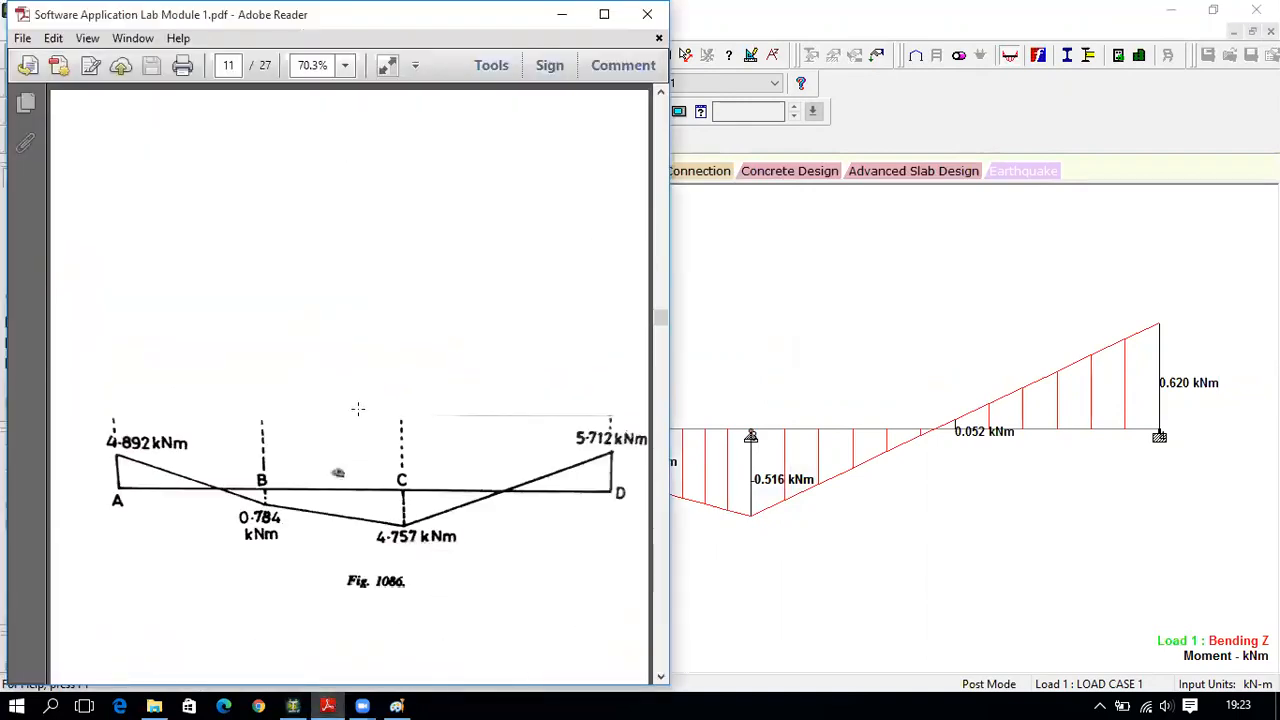
pyautogui.scroll(6, 358, 409)
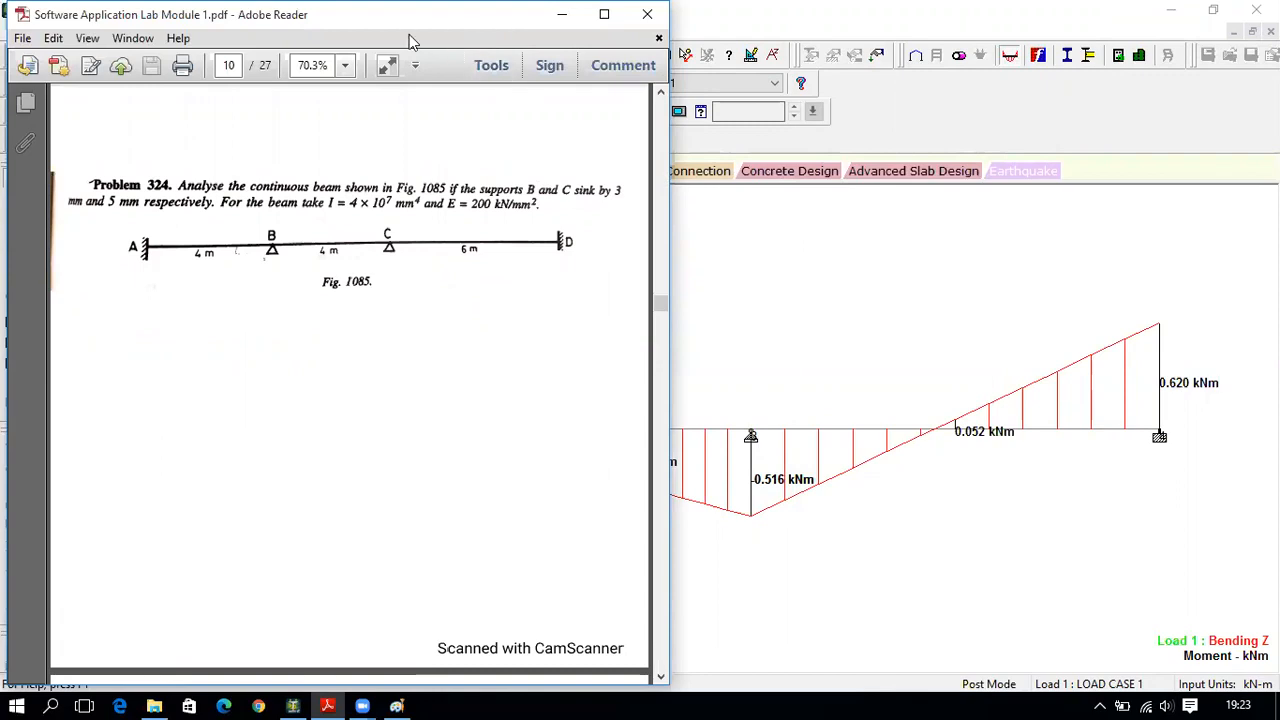
pyautogui.moveTo(409, 40); pyautogui.dragTo(406, 145)
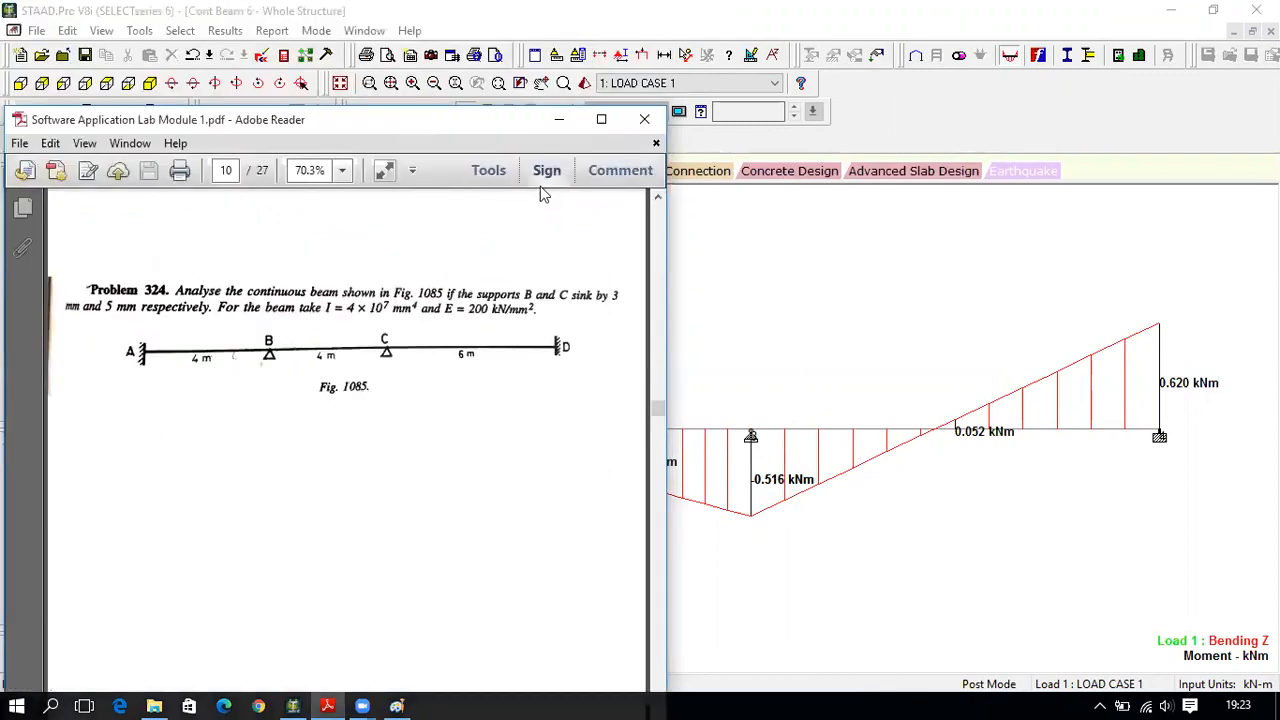
pyautogui.click(645, 120)
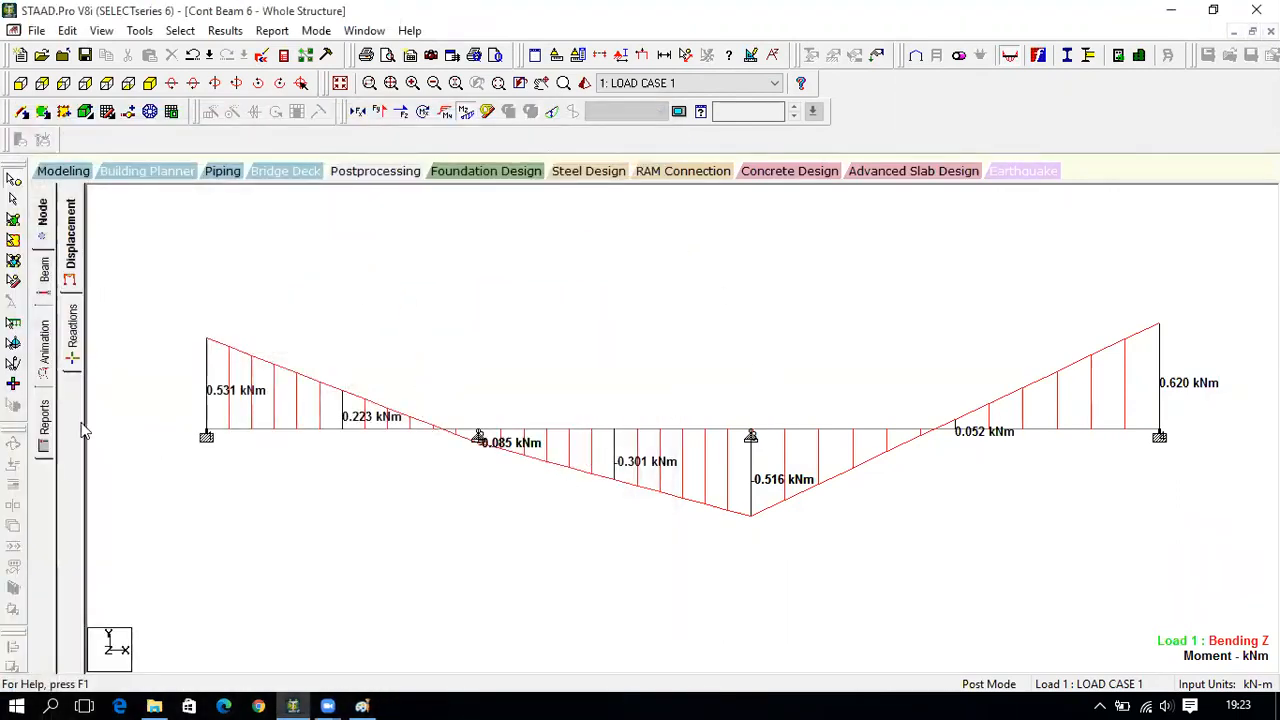
# - Reopen Software Application Lab Module 1 from the Zoom Class > SAP LAB folder on Local Disk (E:)
pyautogui.click(292, 705)
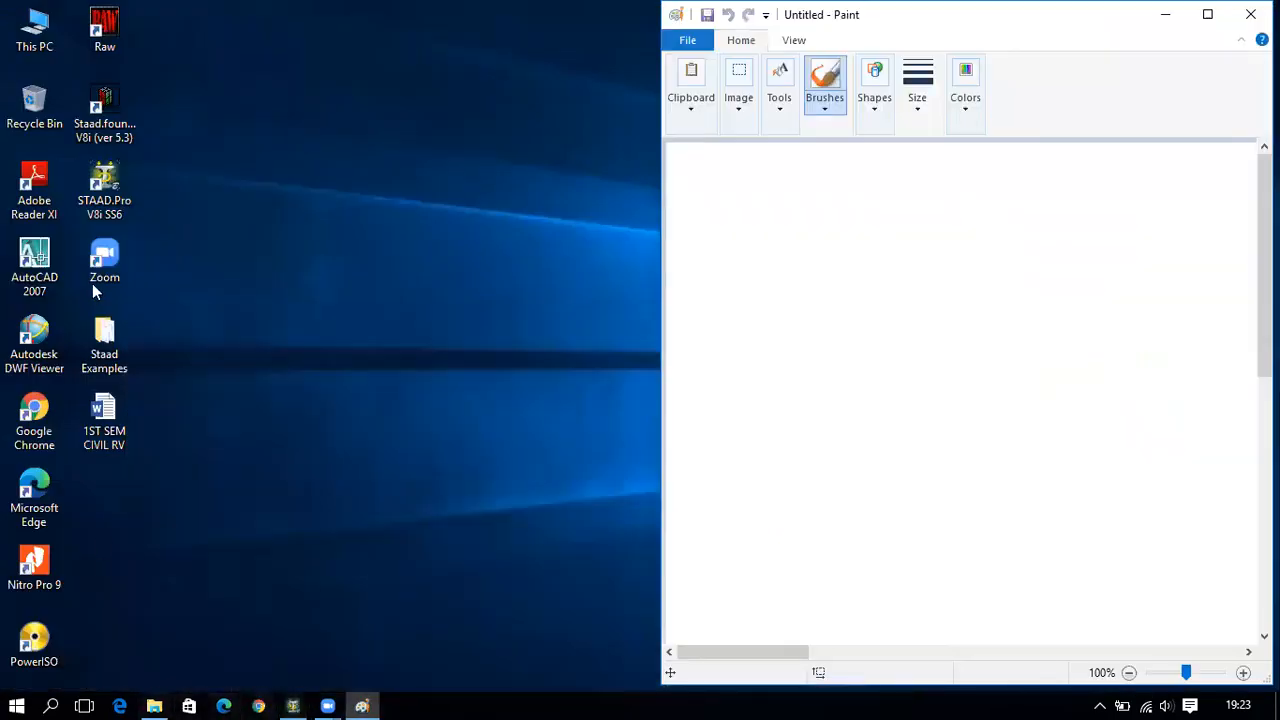
pyautogui.doubleClick(50, 28)
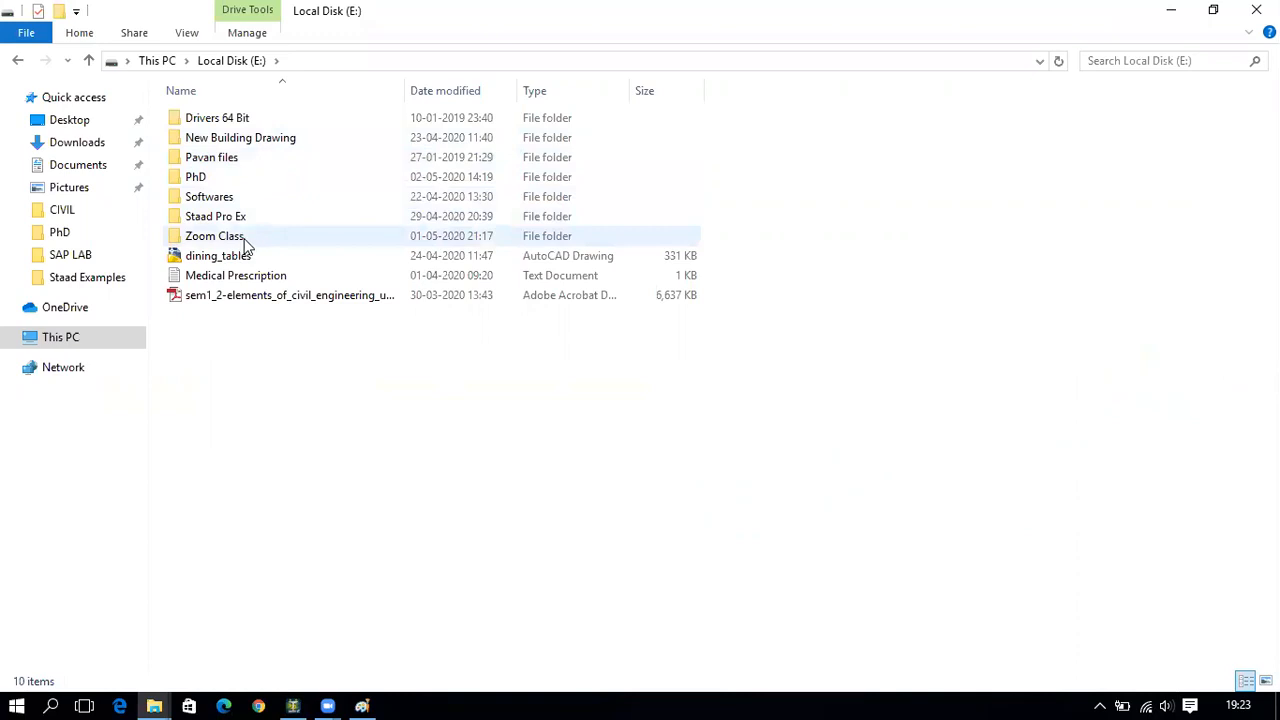
pyautogui.press('Return')
pyautogui.doubleClick(300, 139)
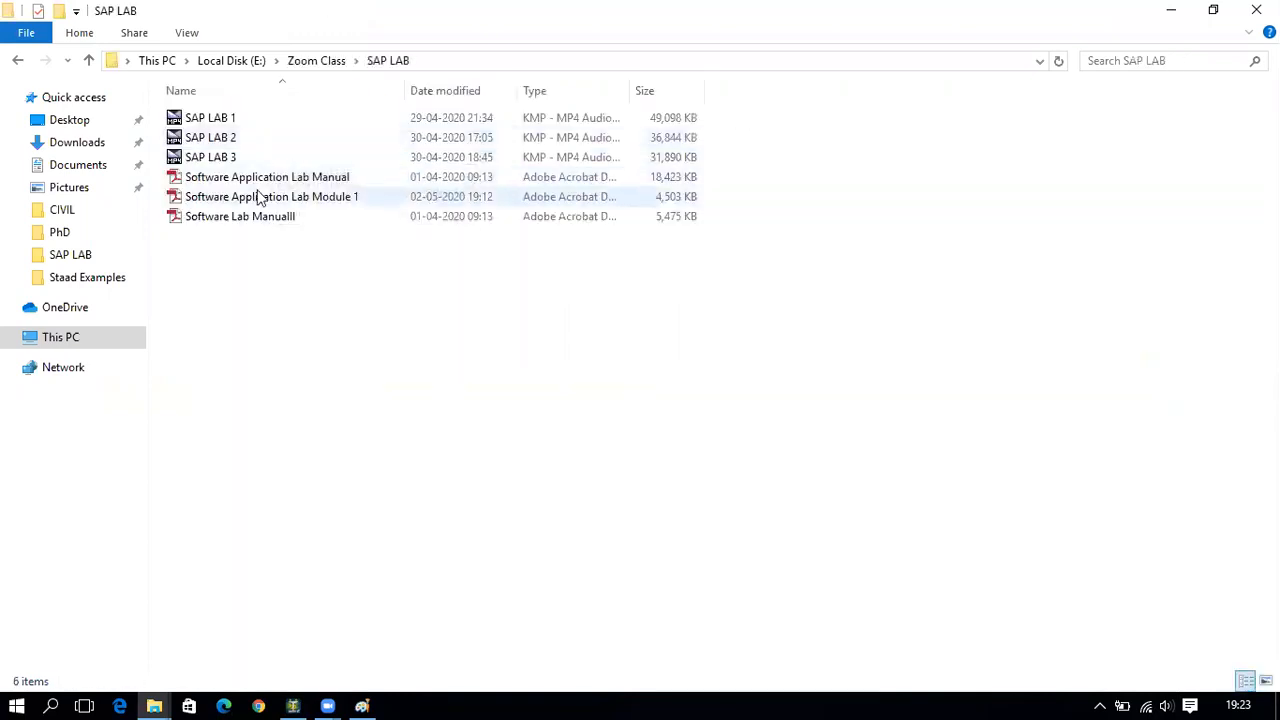
pyautogui.doubleClick(258, 197)
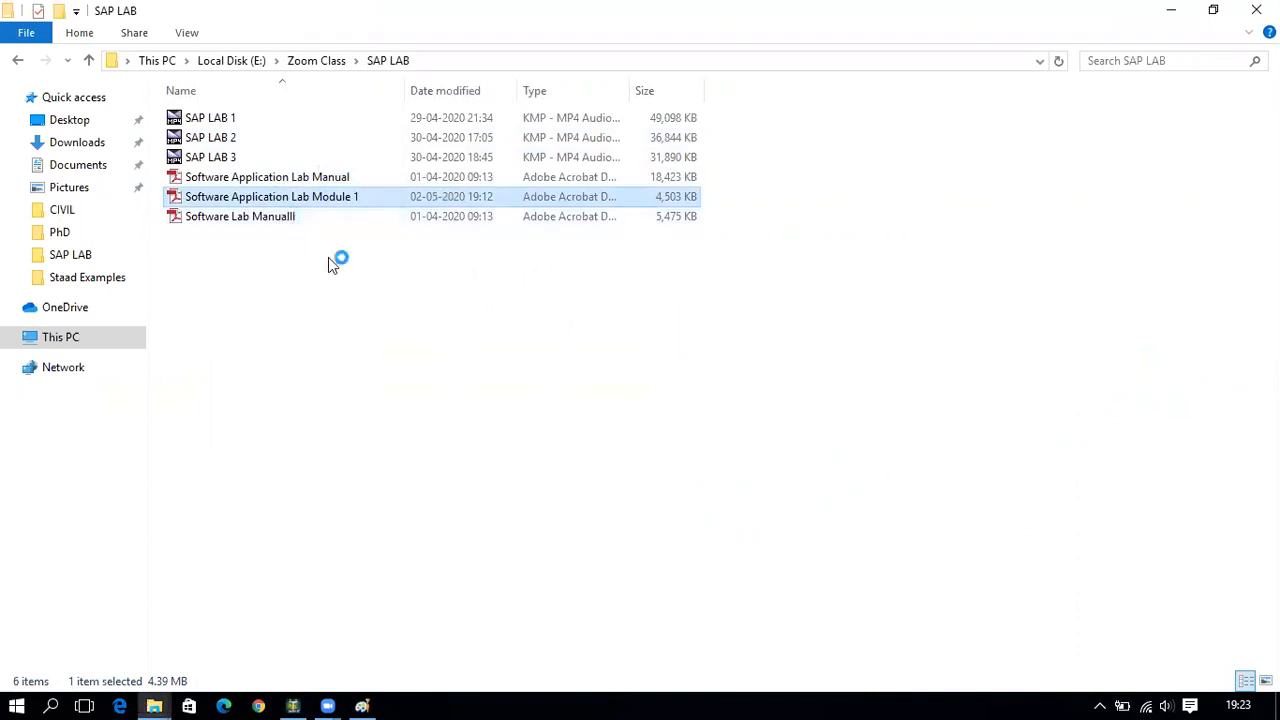
# - Find Problem 324 on page 10 of the PDF, review its beam data and switch back to STAAD.Pro
pyautogui.scroll(-20, 368, 331)
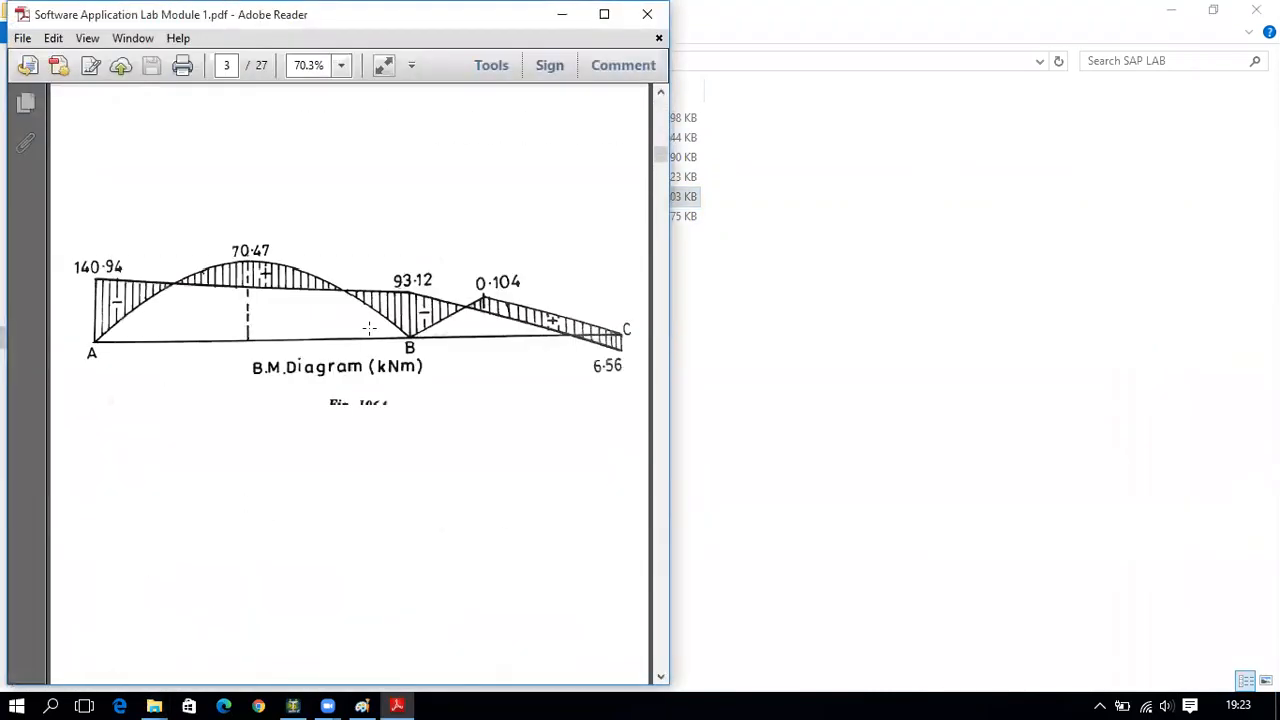
pyautogui.scroll(-16, 375, 337)
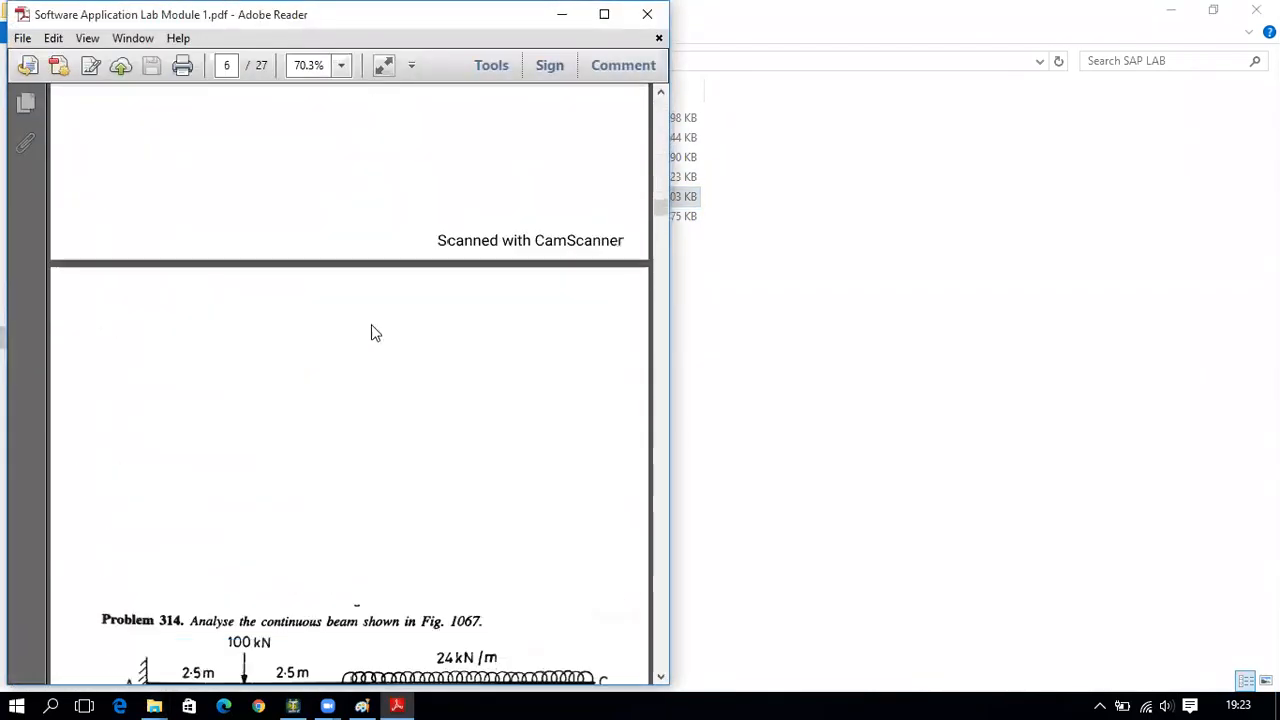
pyautogui.scroll(-20, 373, 330)
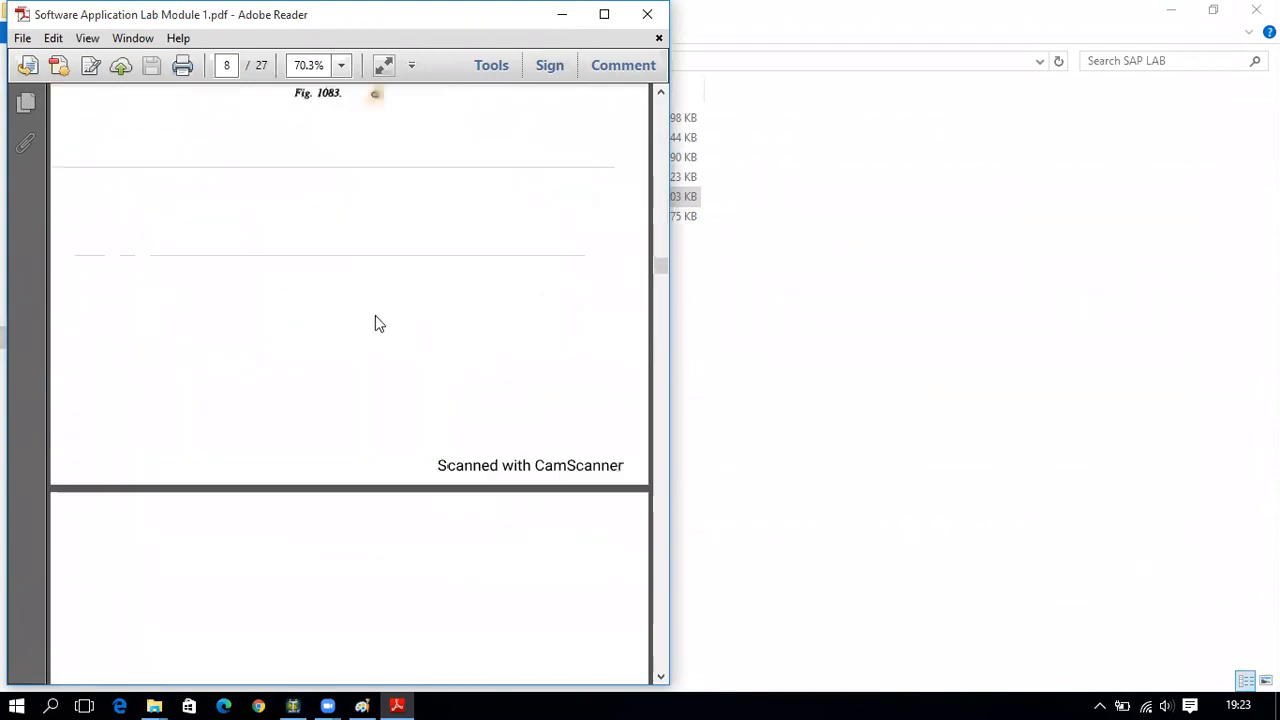
pyautogui.scroll(-15, 375, 315)
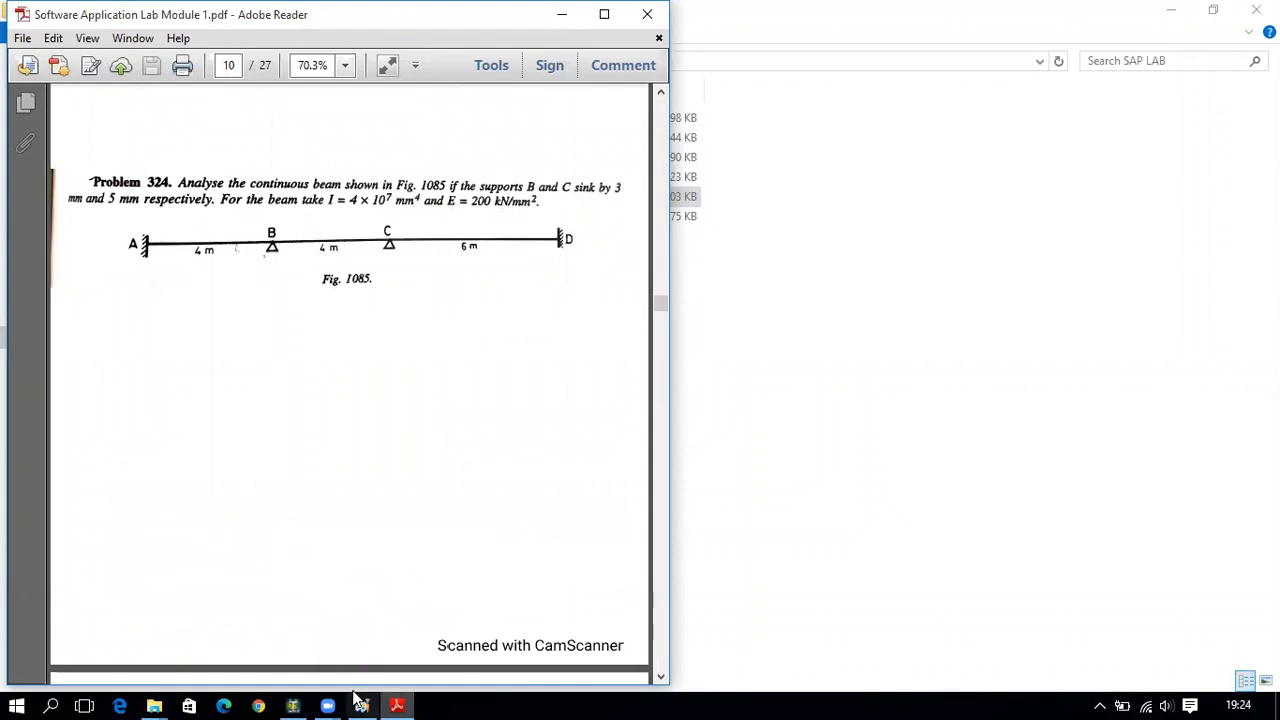
pyautogui.click(292, 706)
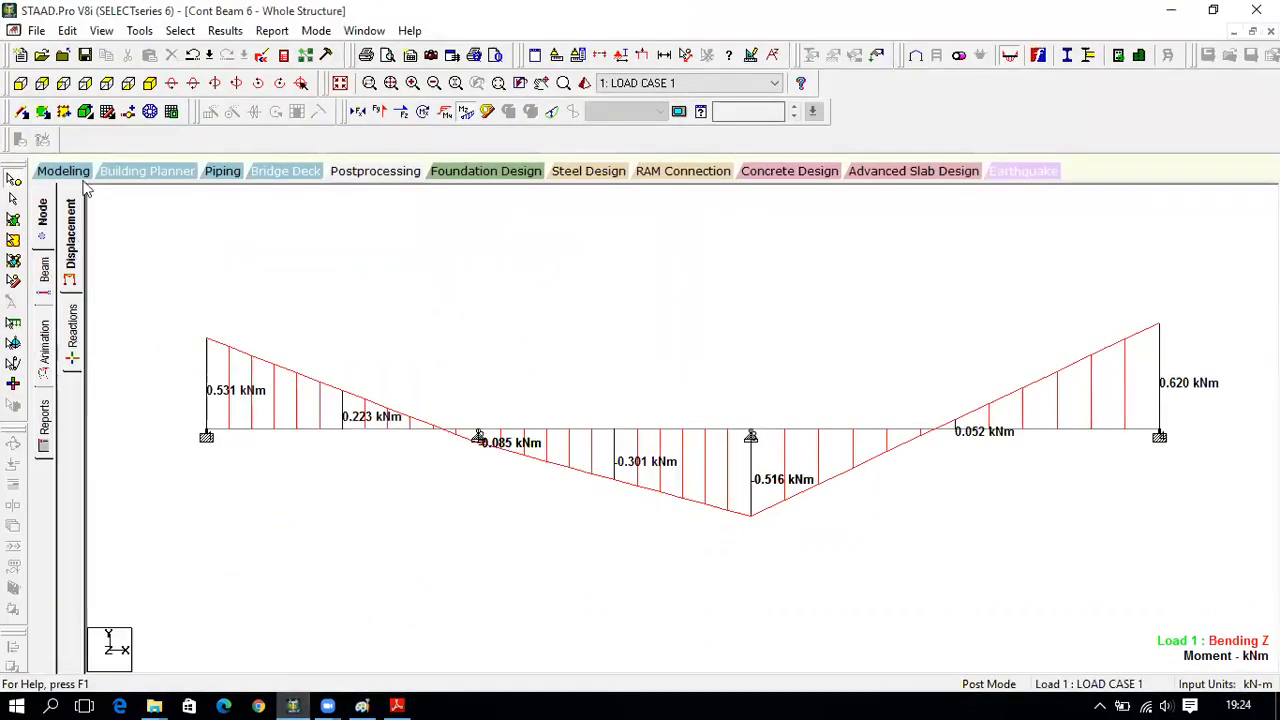
# - Set the concrete's E value to 2e+008 in the Cont Beam 6.std input file, save it and close the editor
pyautogui.click(72, 172)
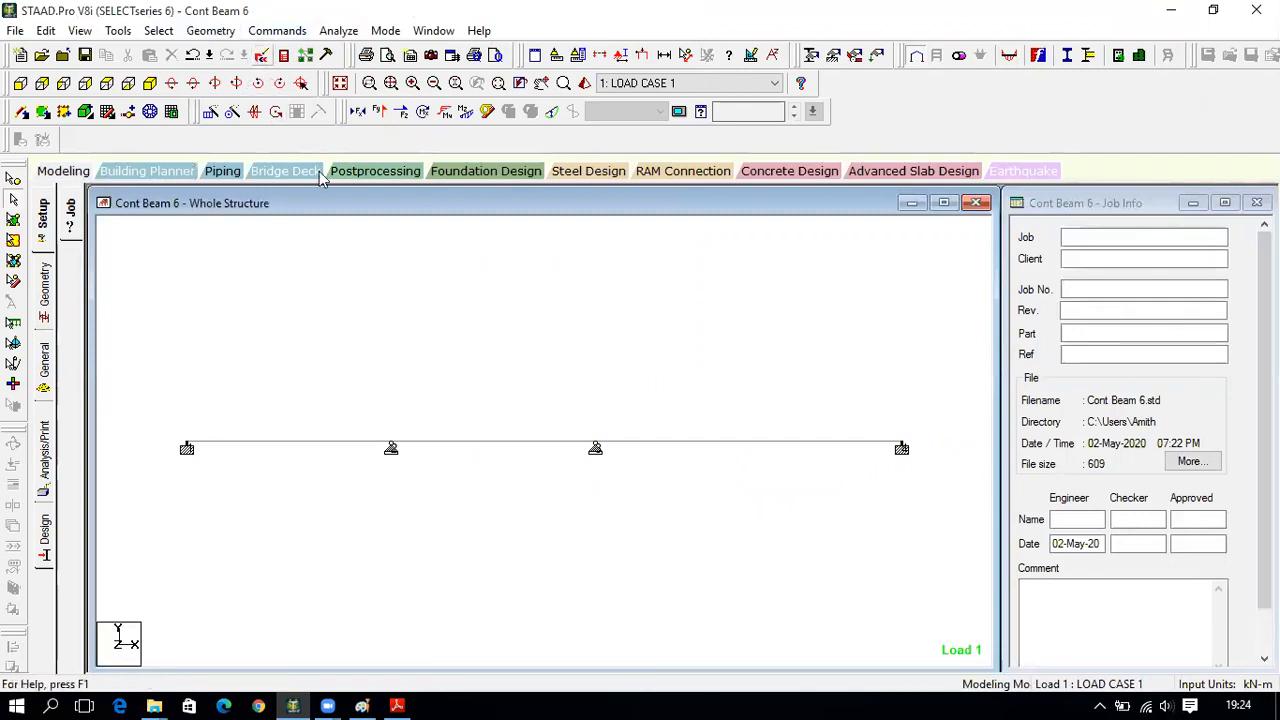
pyautogui.click(262, 56)
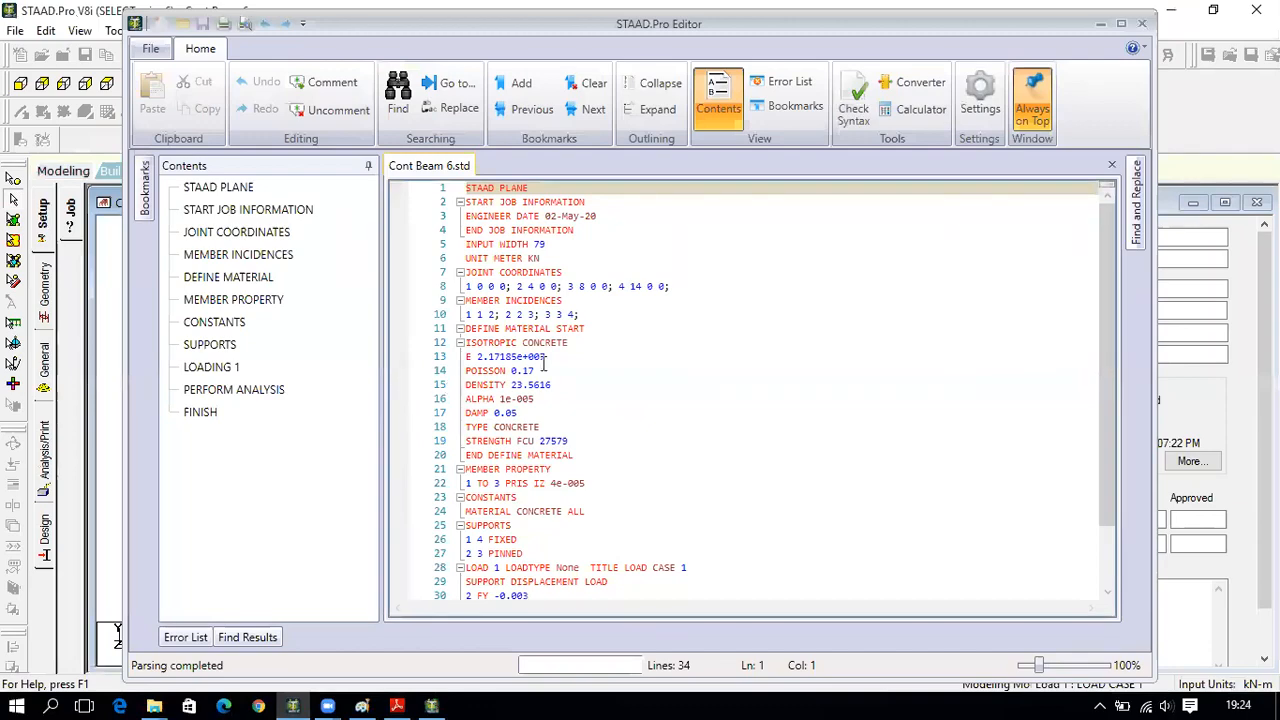
pyautogui.doubleClick(537, 358)
pyautogui.press('BackSpace')
pyautogui.write('8')
pyautogui.click(519, 359)
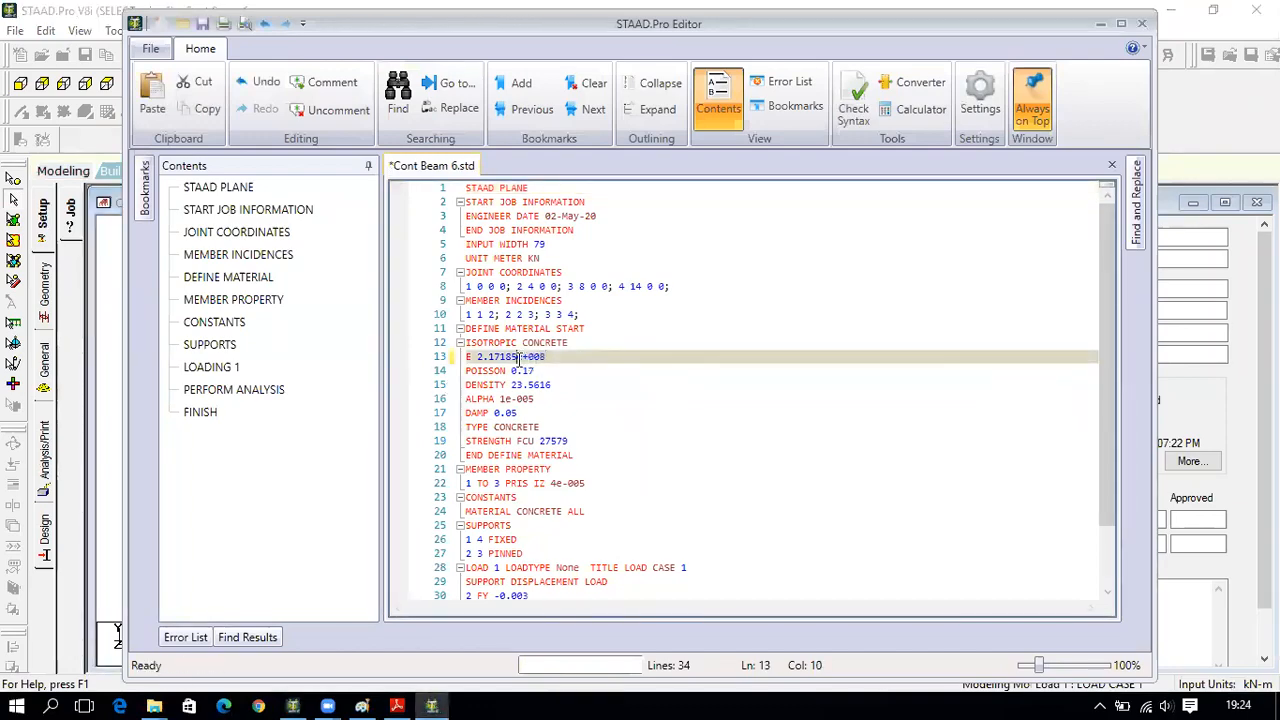
pyautogui.press('BackSpace')
pyautogui.press('BackSpace')
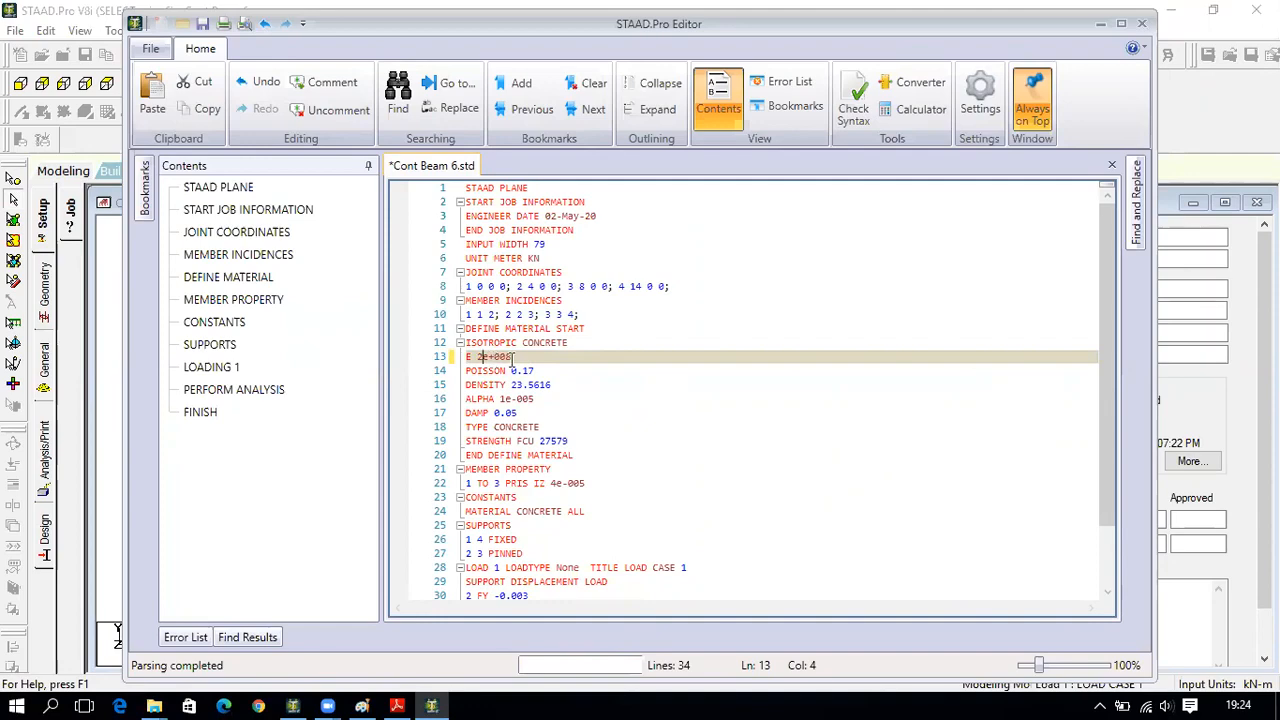
pyautogui.hotkey('ctrl', 's')
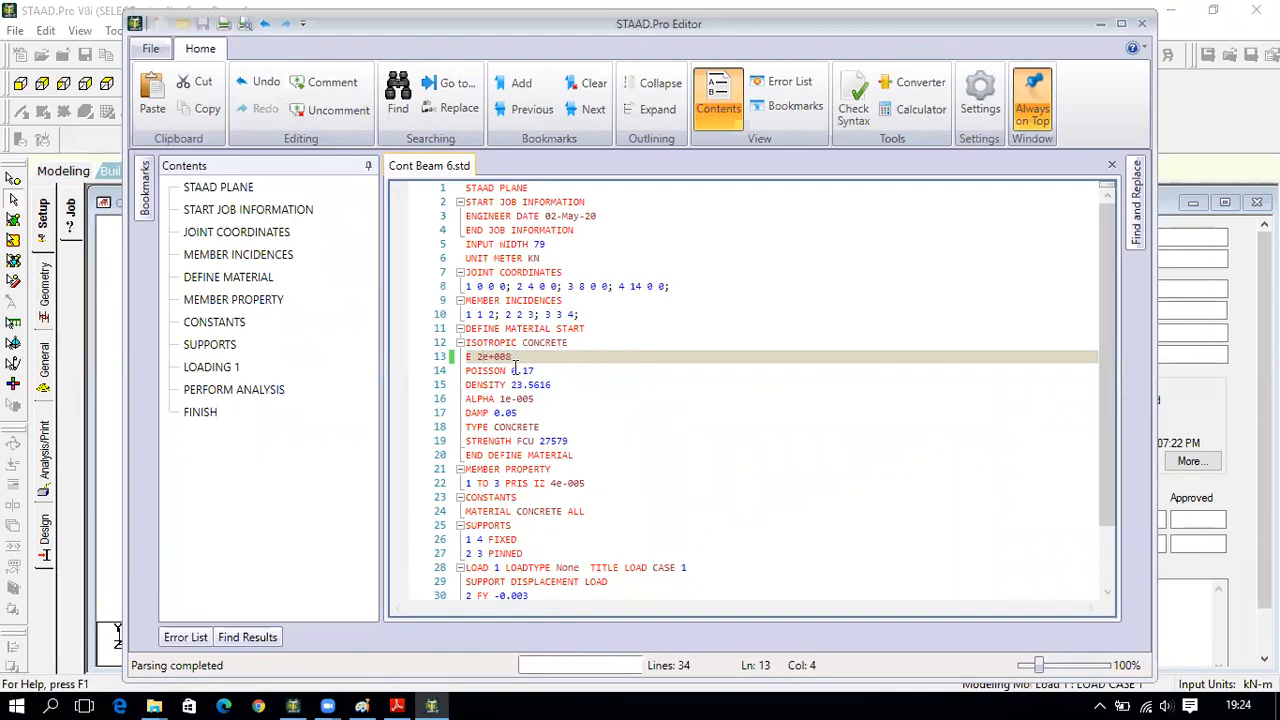
pyautogui.click(1142, 23)
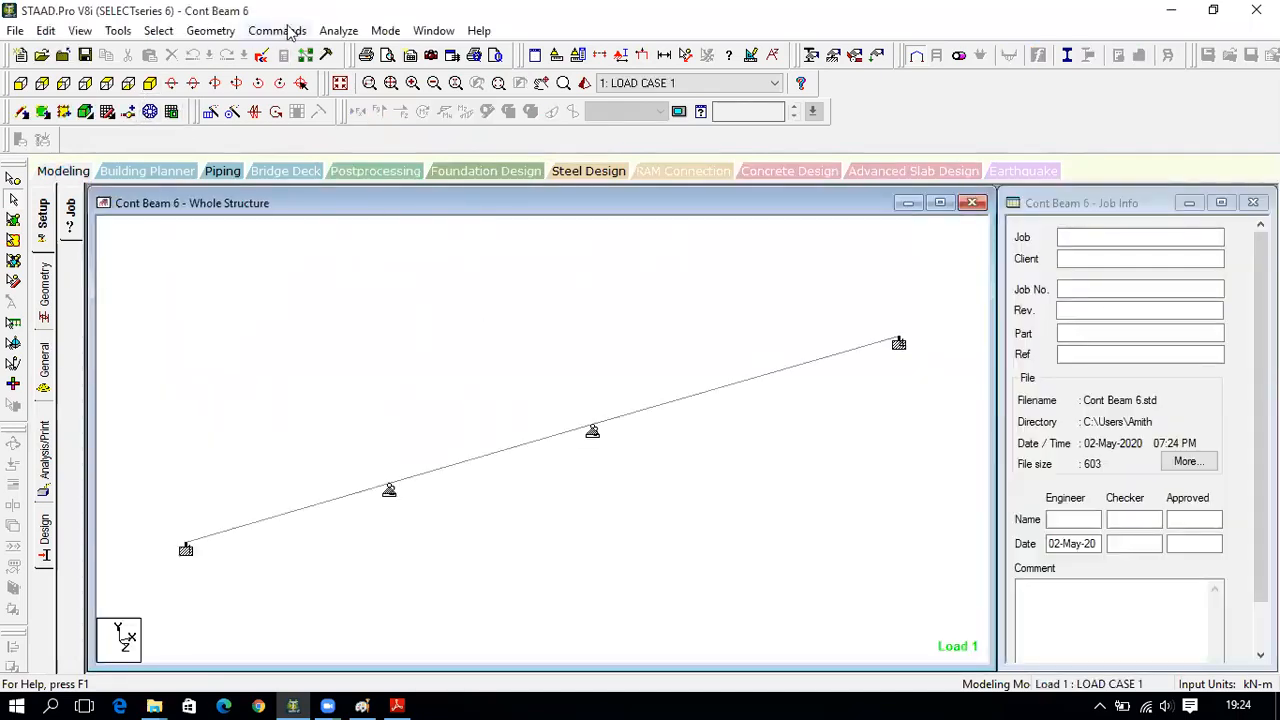
# - Add a Perform Analysis command with the No Print option to the model
pyautogui.click(52, 456)
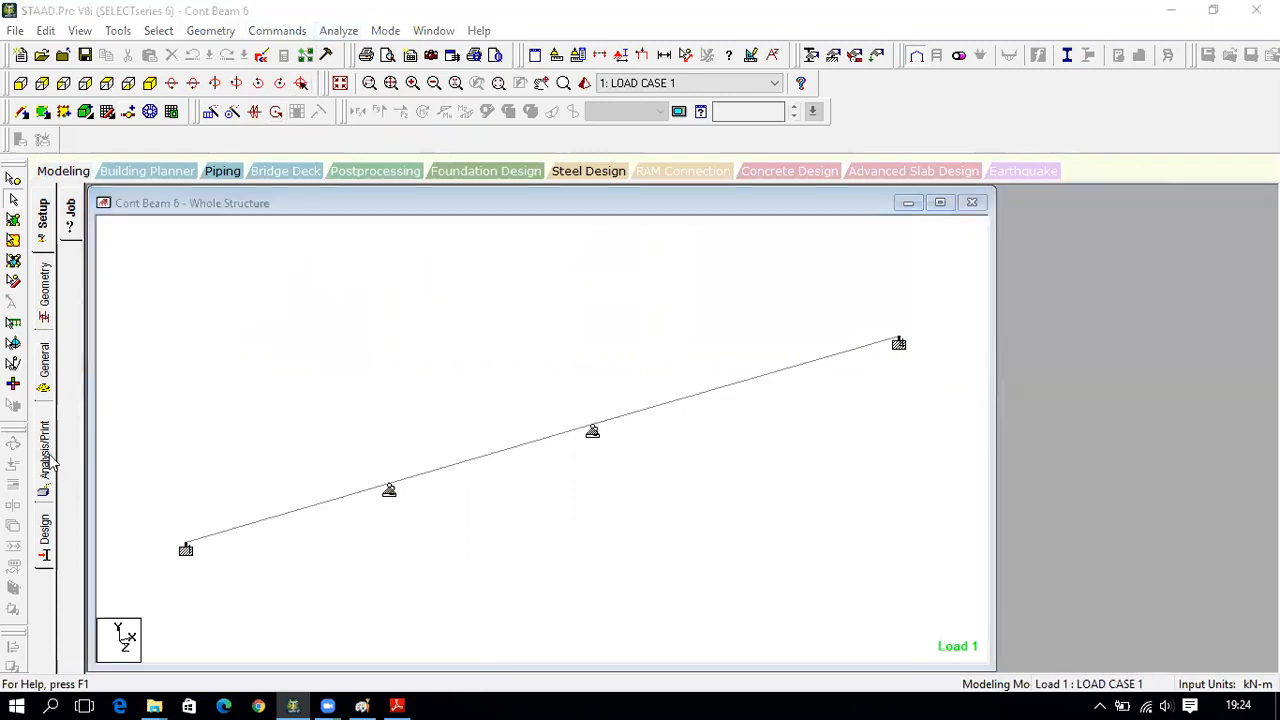
pyautogui.click(582, 555)
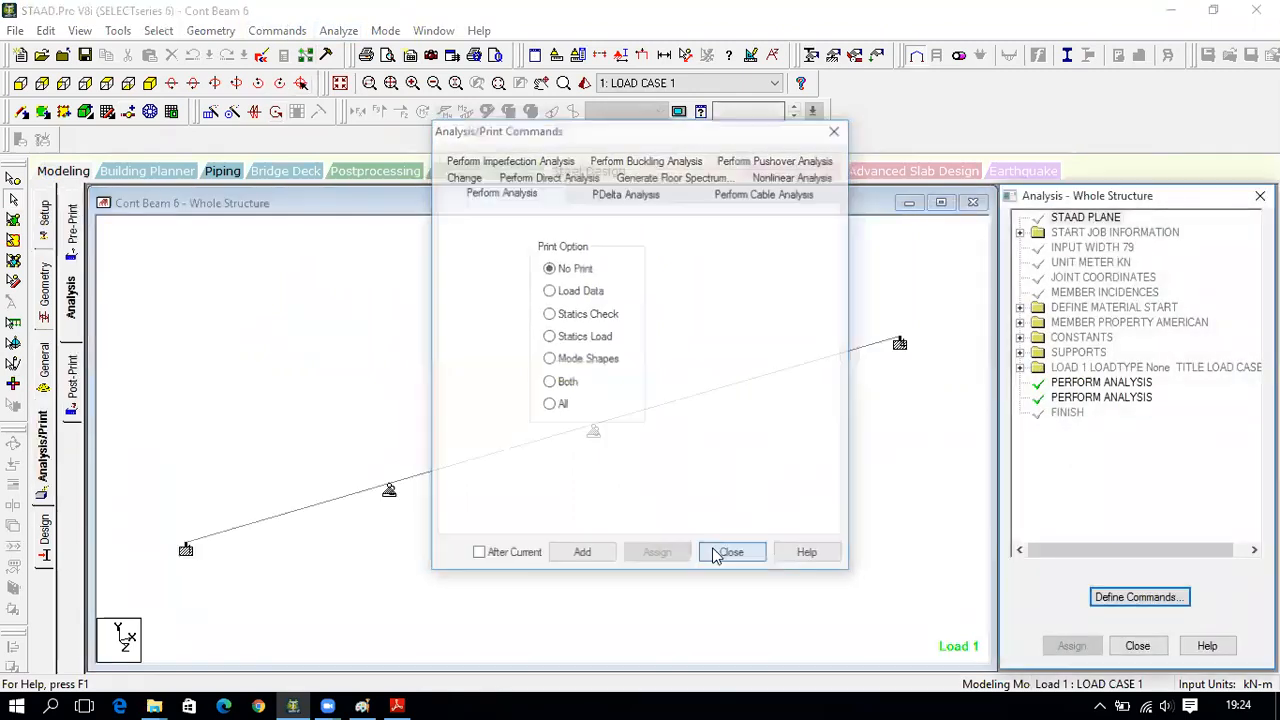
pyautogui.click(722, 555)
# - Run the analysis from the front view, saving the modified structure, and go to post-processing mode
pyautogui.click(22, 83)
pyautogui.click(338, 30)
pyautogui.click(343, 52)
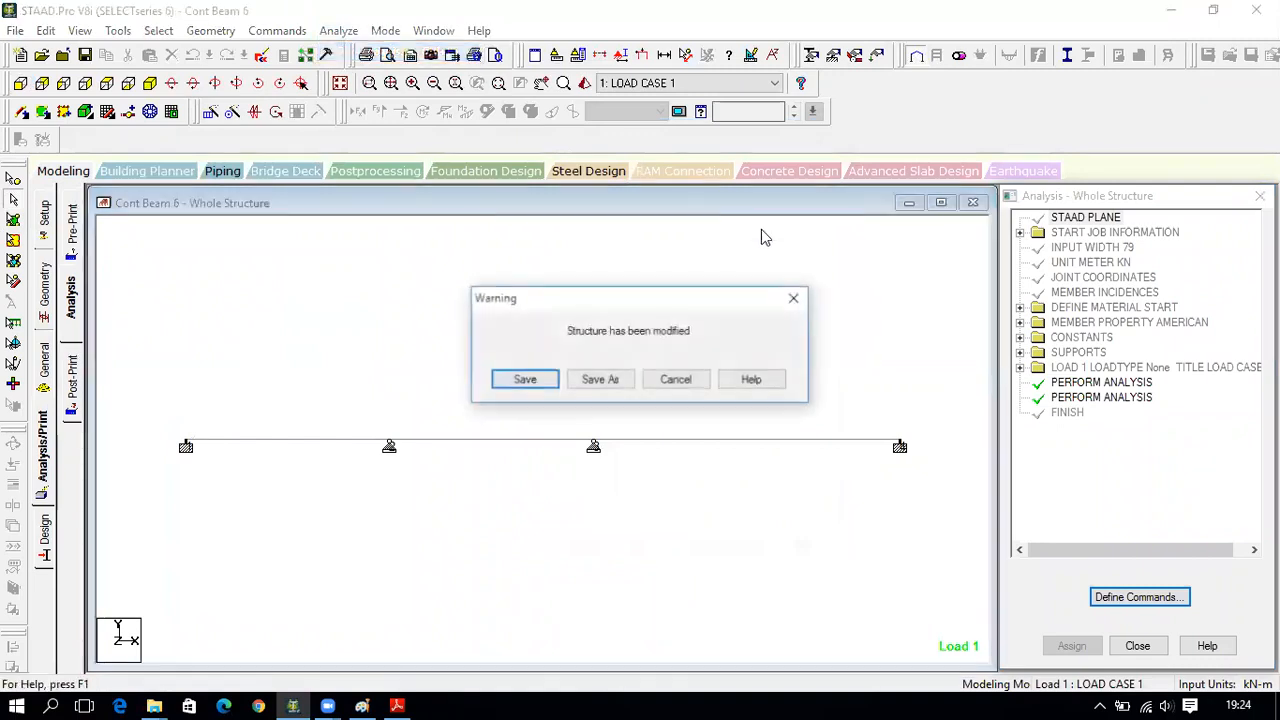
pyautogui.click(549, 382)
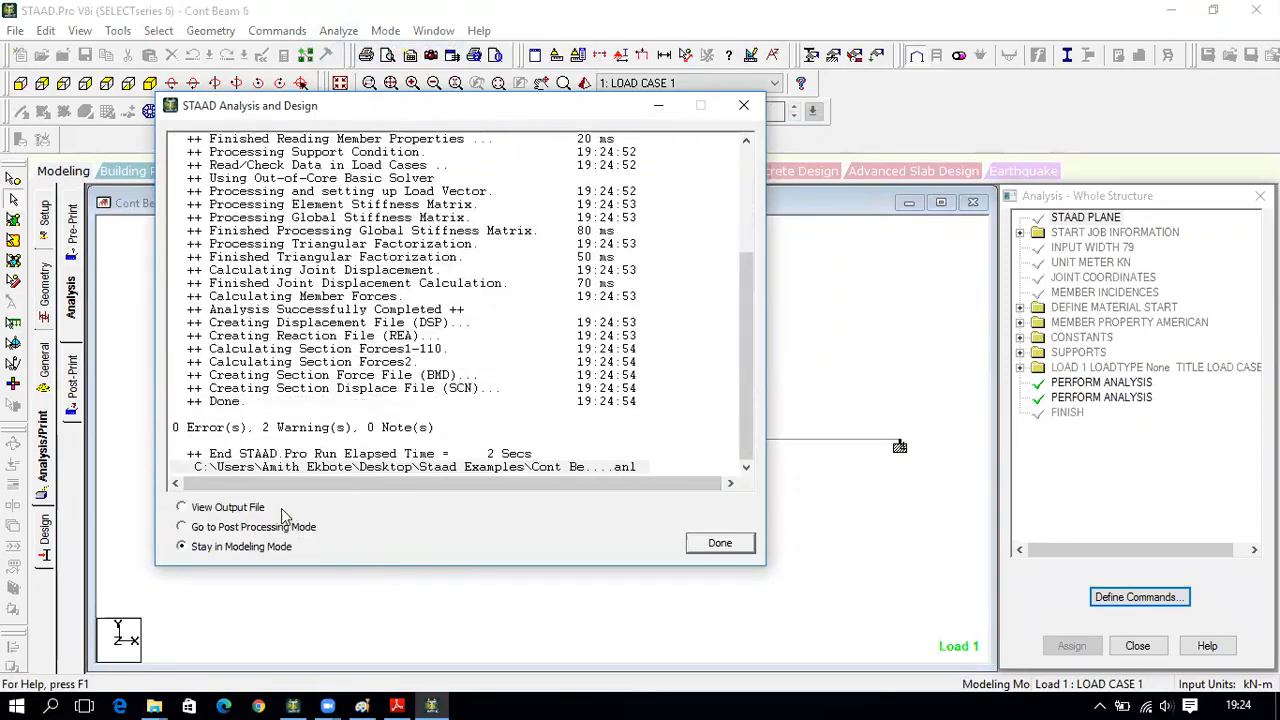
pyautogui.click(296, 530)
pyautogui.click(727, 546)
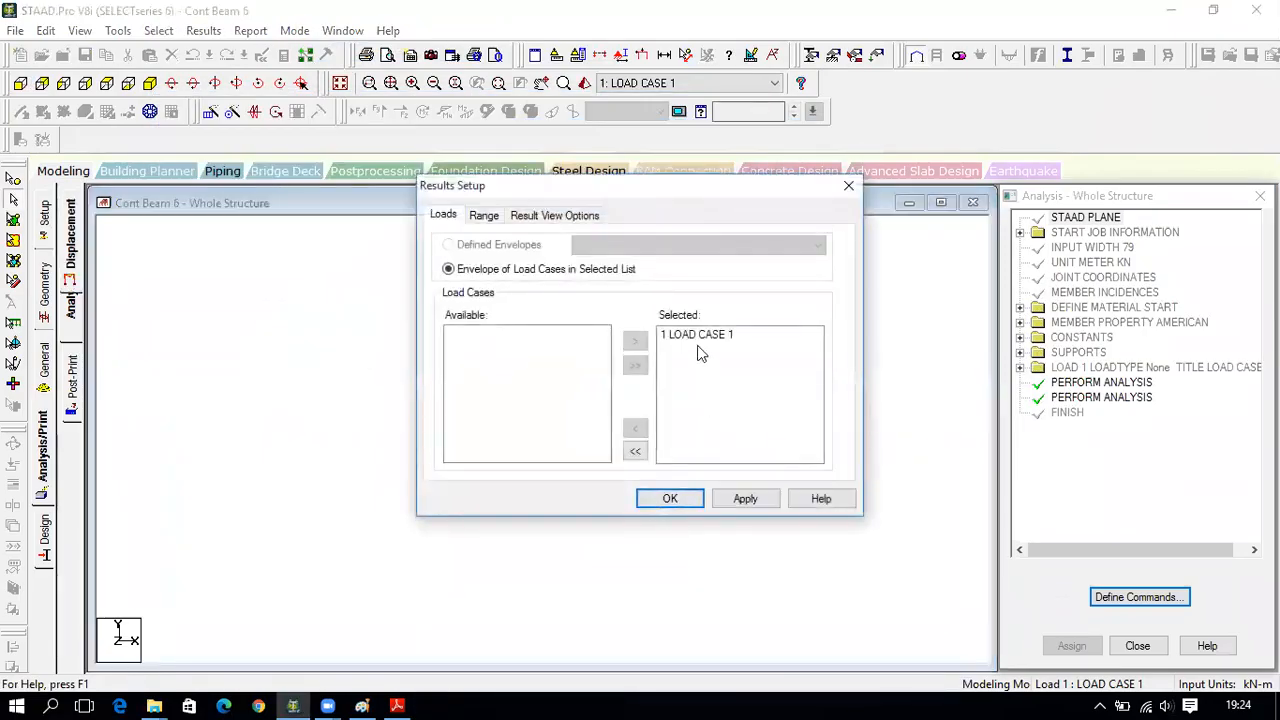
# - Accept the results setup for Load Case 1, maximise the structure view and replace the displacement diagram with Bending Z
pyautogui.click(700, 338)
pyautogui.click(669, 499)
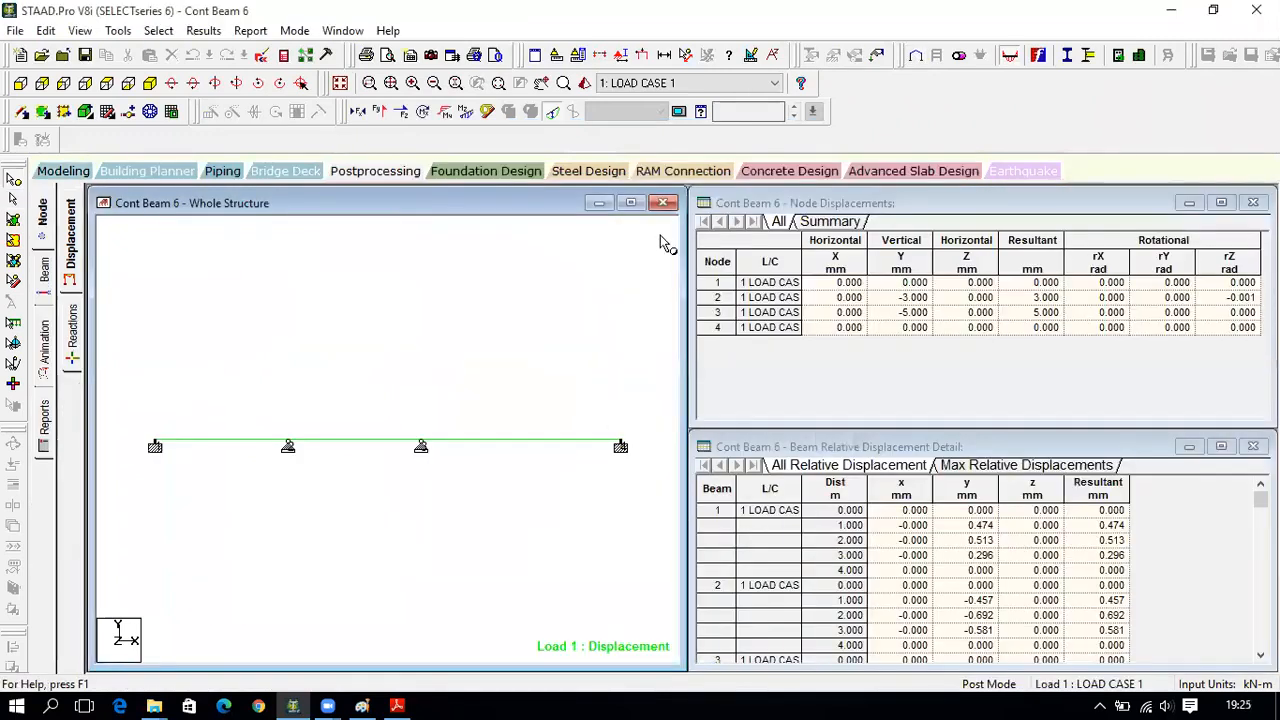
pyautogui.click(631, 203)
pyautogui.click(555, 112)
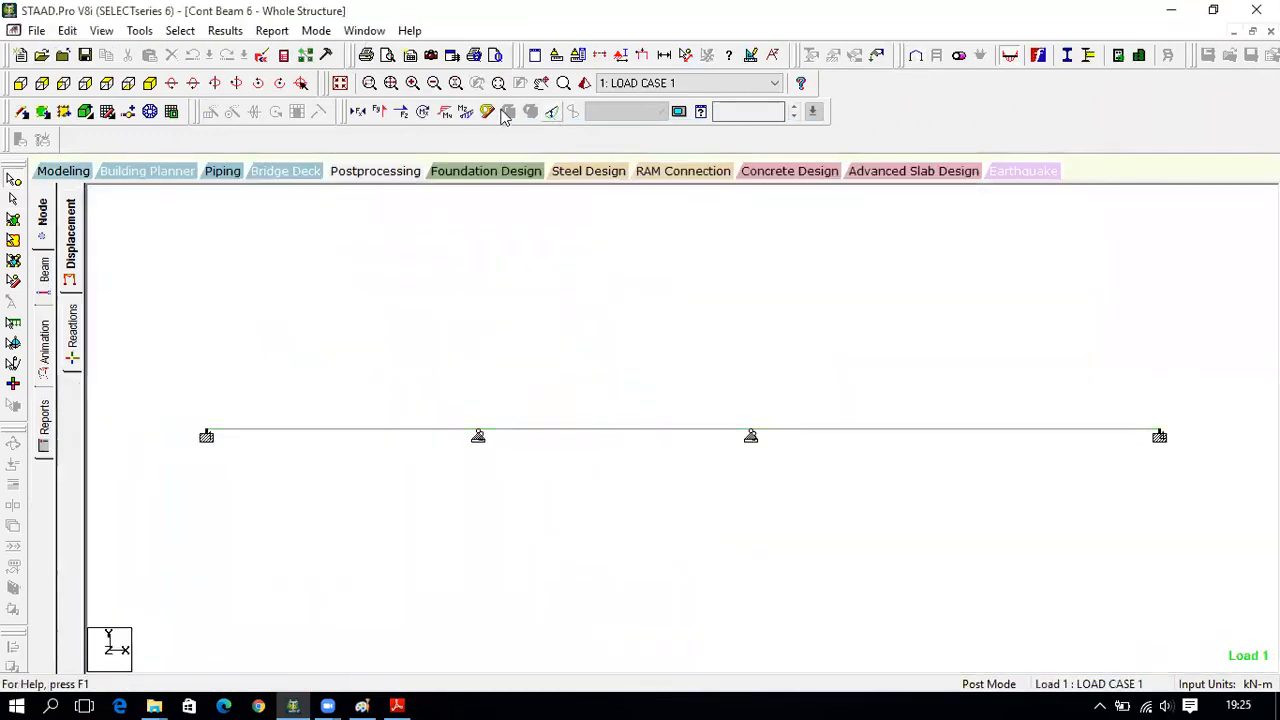
pyautogui.click(467, 112)
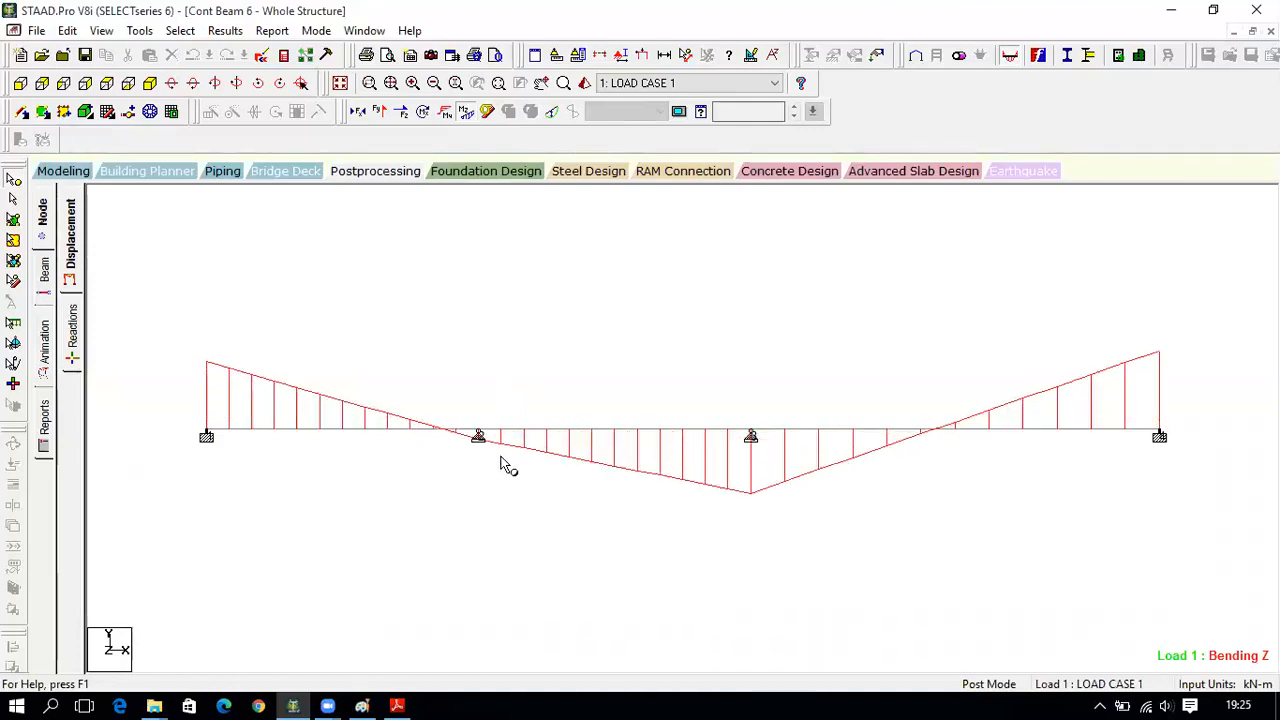
# - Annotate the bending moment diagram with the beam bending values at the ends and mid point
pyautogui.click(225, 30)
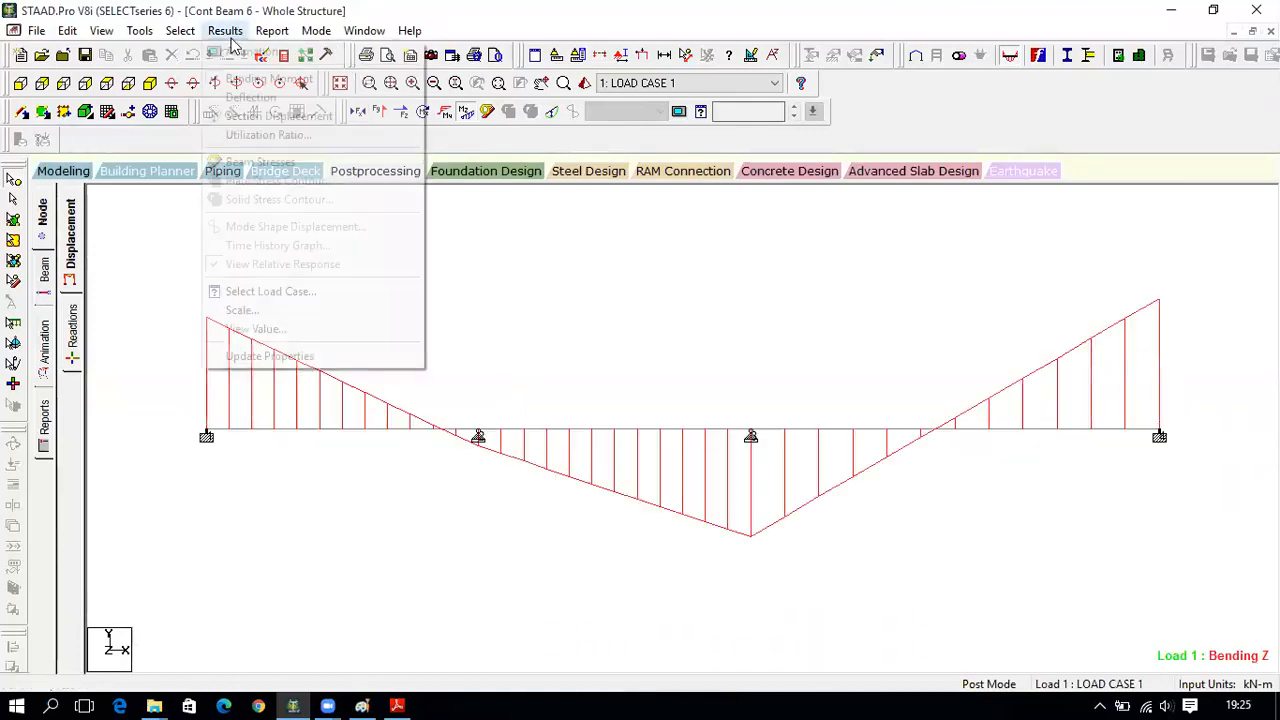
pyautogui.click(295, 329)
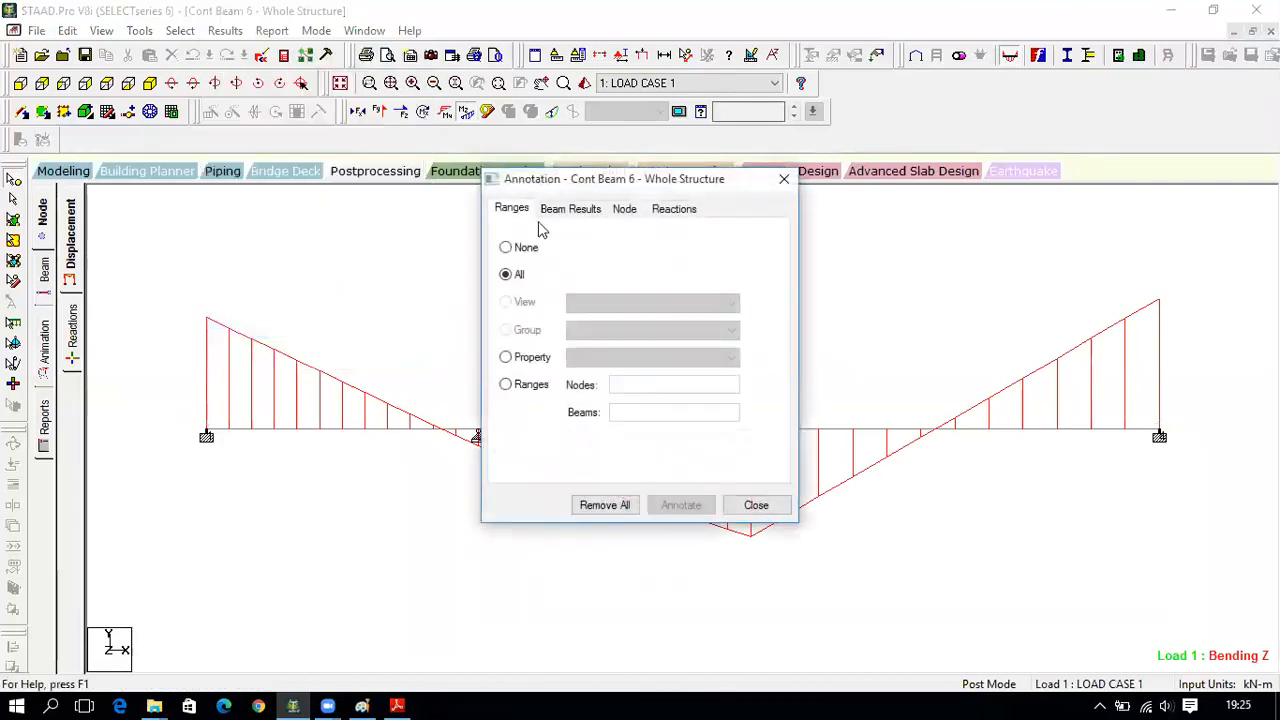
pyautogui.click(553, 213)
pyautogui.click(517, 254)
pyautogui.click(680, 504)
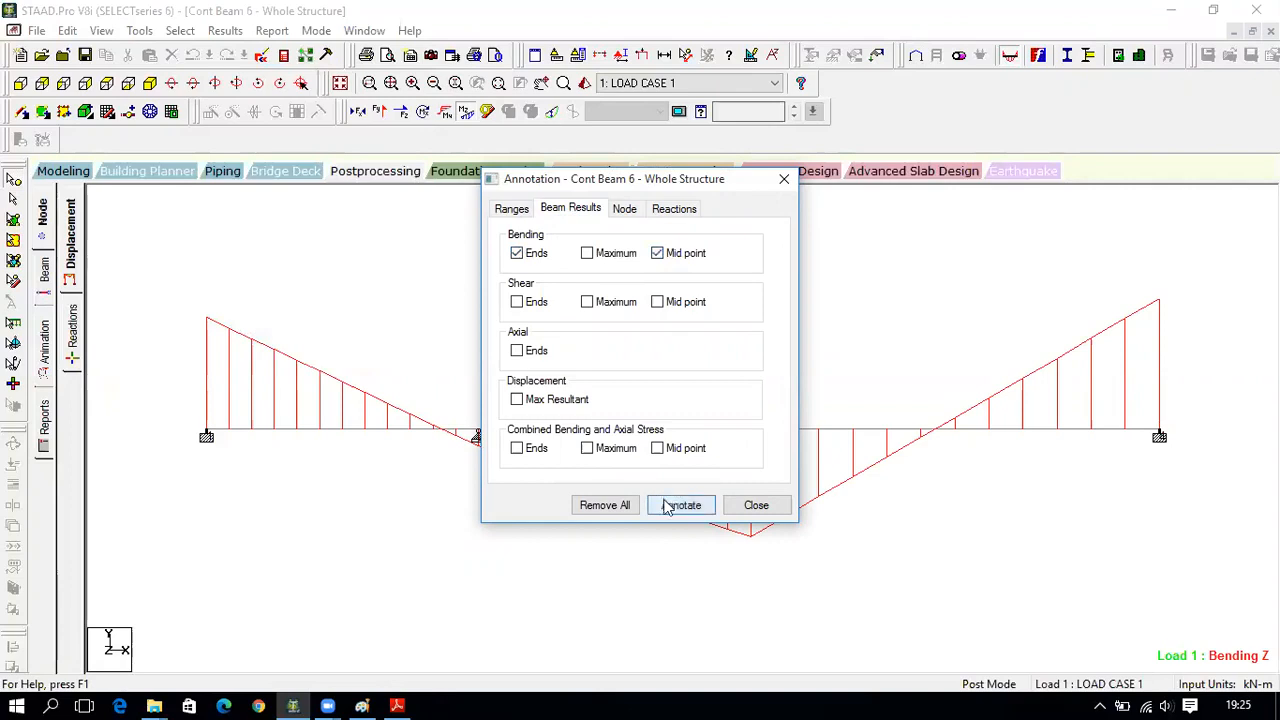
pyautogui.click(756, 506)
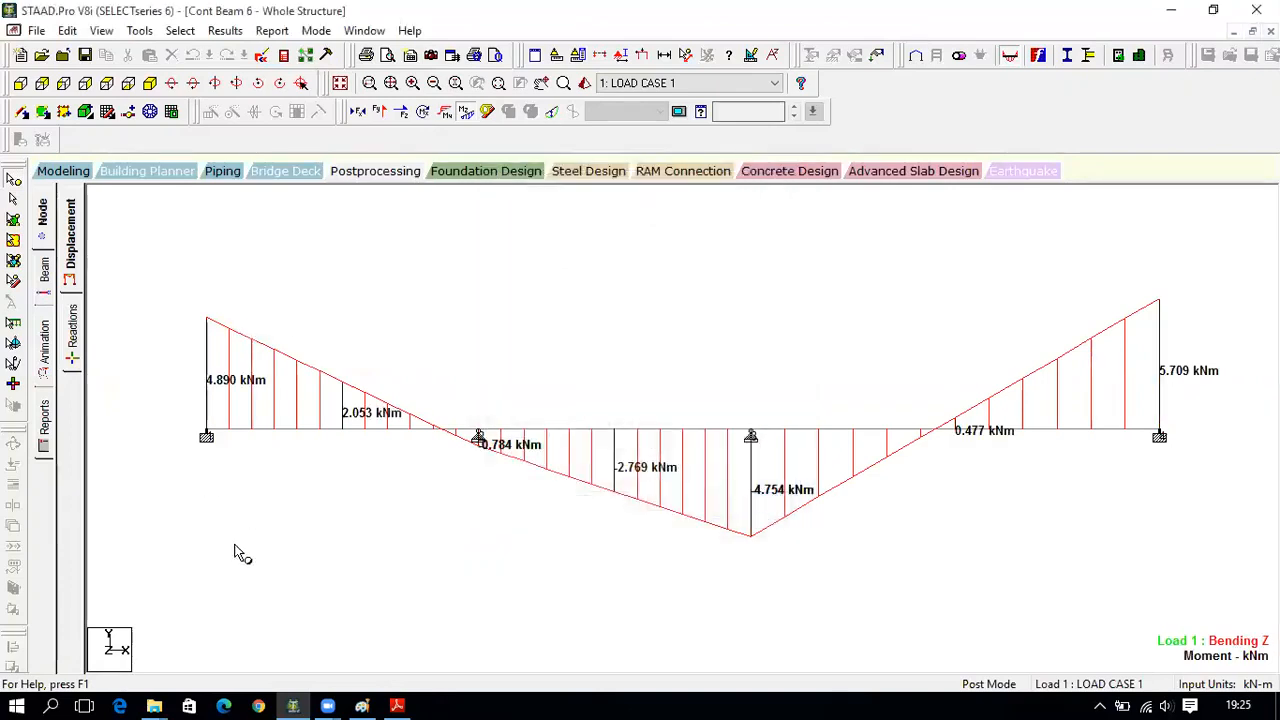
# - Compare the annotated bending moments with Fig. 1086 on page 11 of the PDF and return to STAAD.Pro
pyautogui.click(397, 706)
pyautogui.scroll(-10, 169, 336)
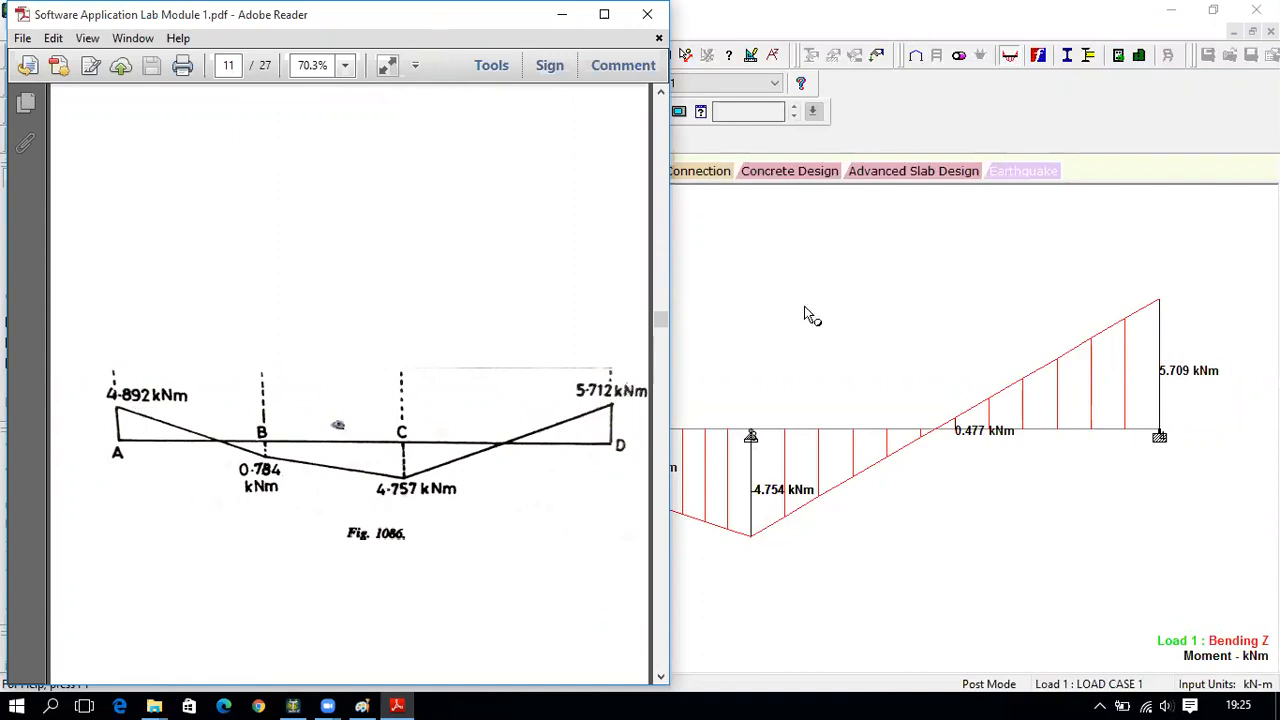
pyautogui.click(820, 222)
# - Display the Shear Y diagram instead of bending and annotate only the beam shear values at the ends and mid point
pyautogui.click(450, 112)
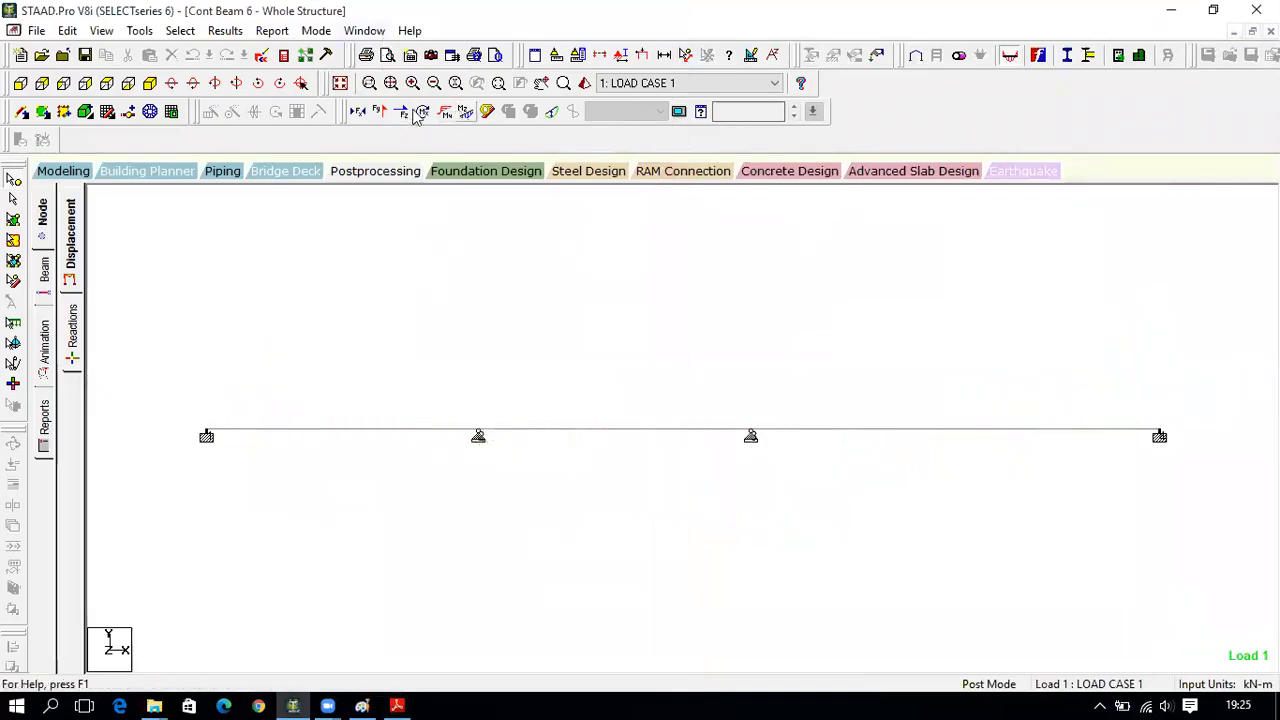
pyautogui.click(381, 113)
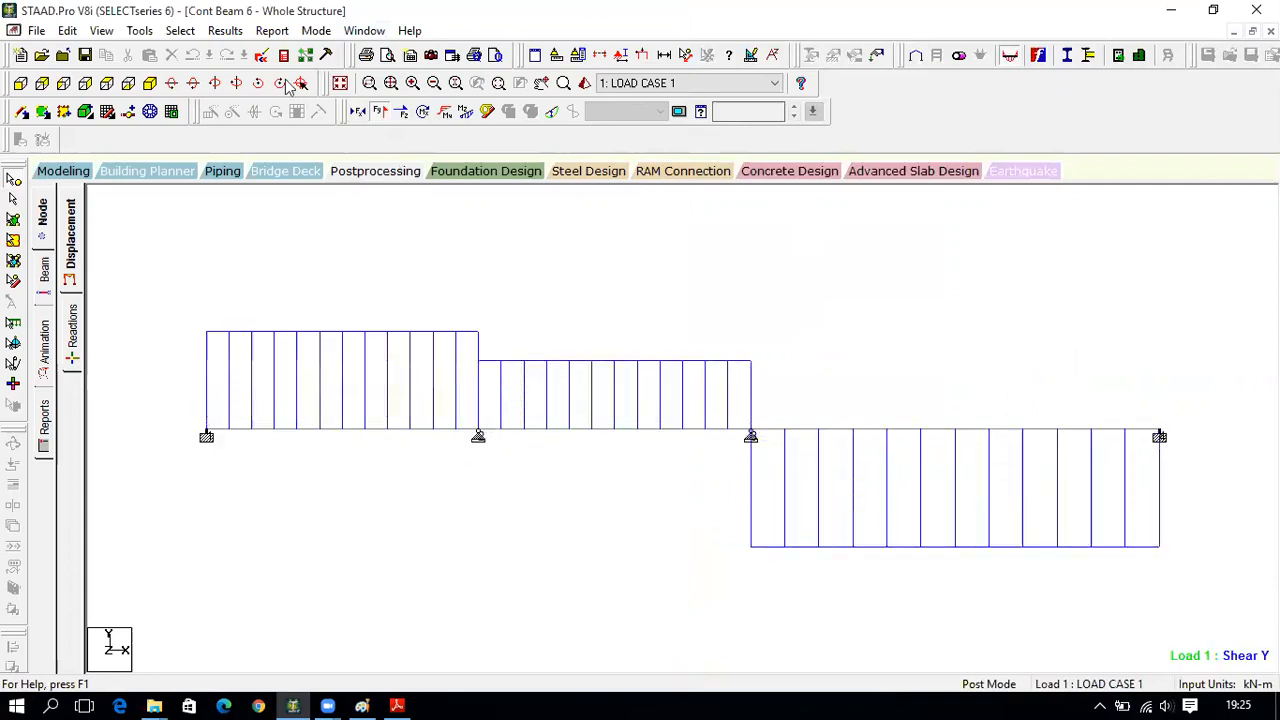
pyautogui.click(225, 31)
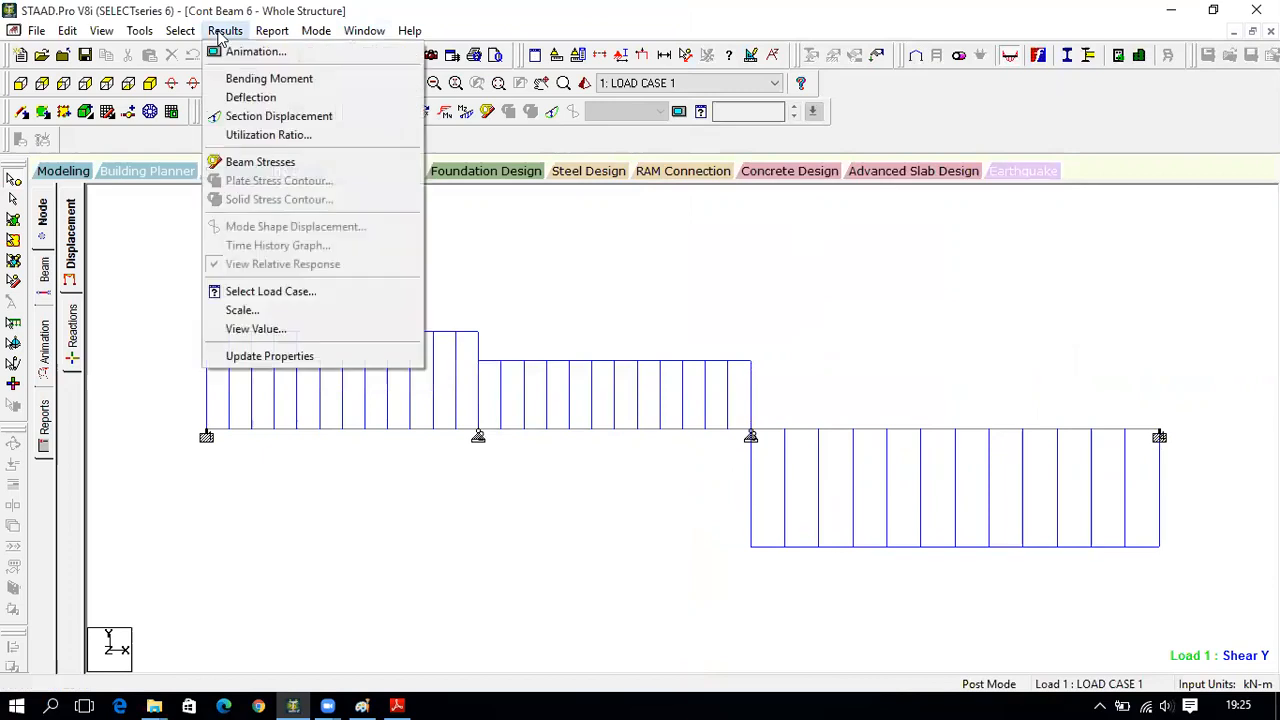
pyautogui.click(256, 329)
pyautogui.click(569, 209)
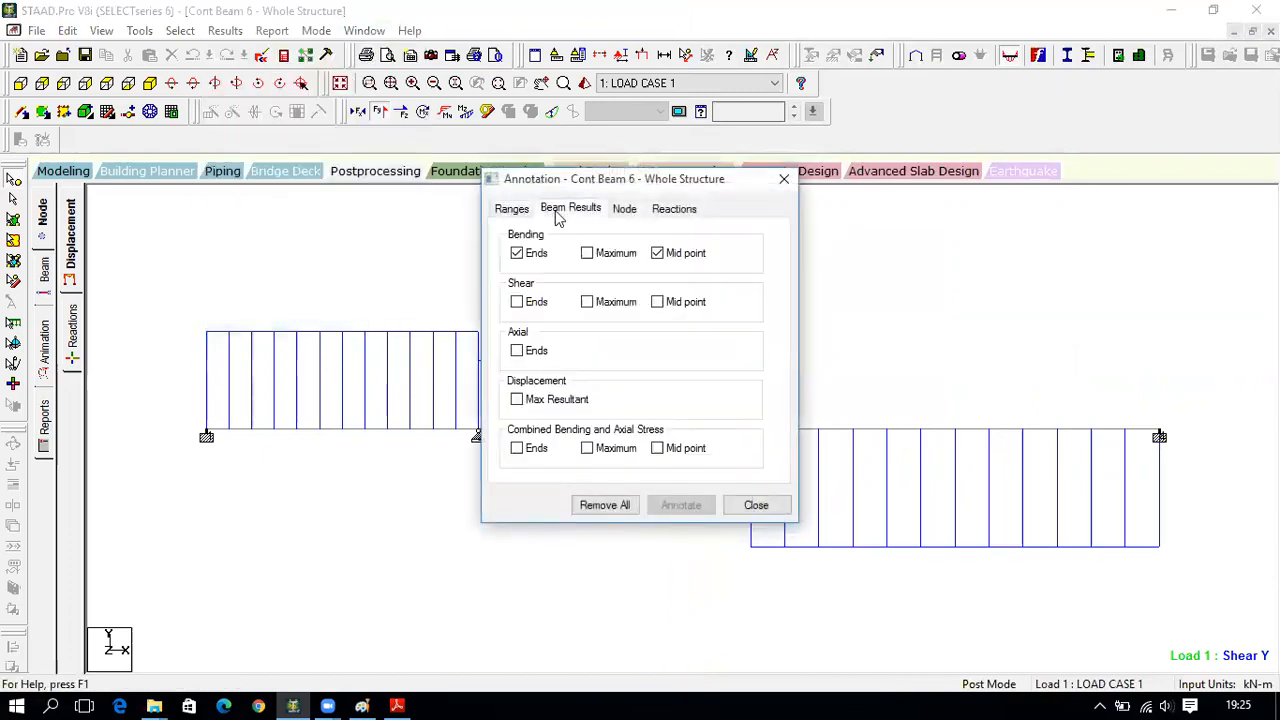
pyautogui.click(516, 254)
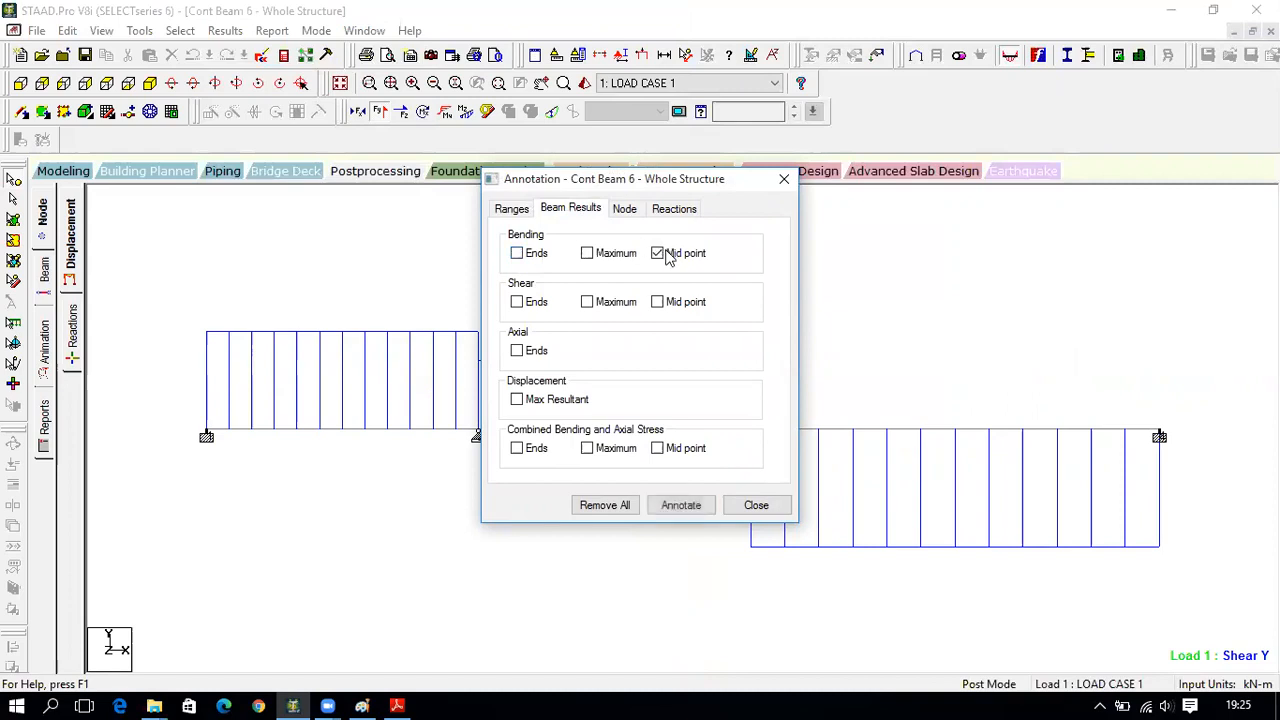
pyautogui.click(658, 255)
pyautogui.click(681, 505)
pyautogui.click(758, 508)
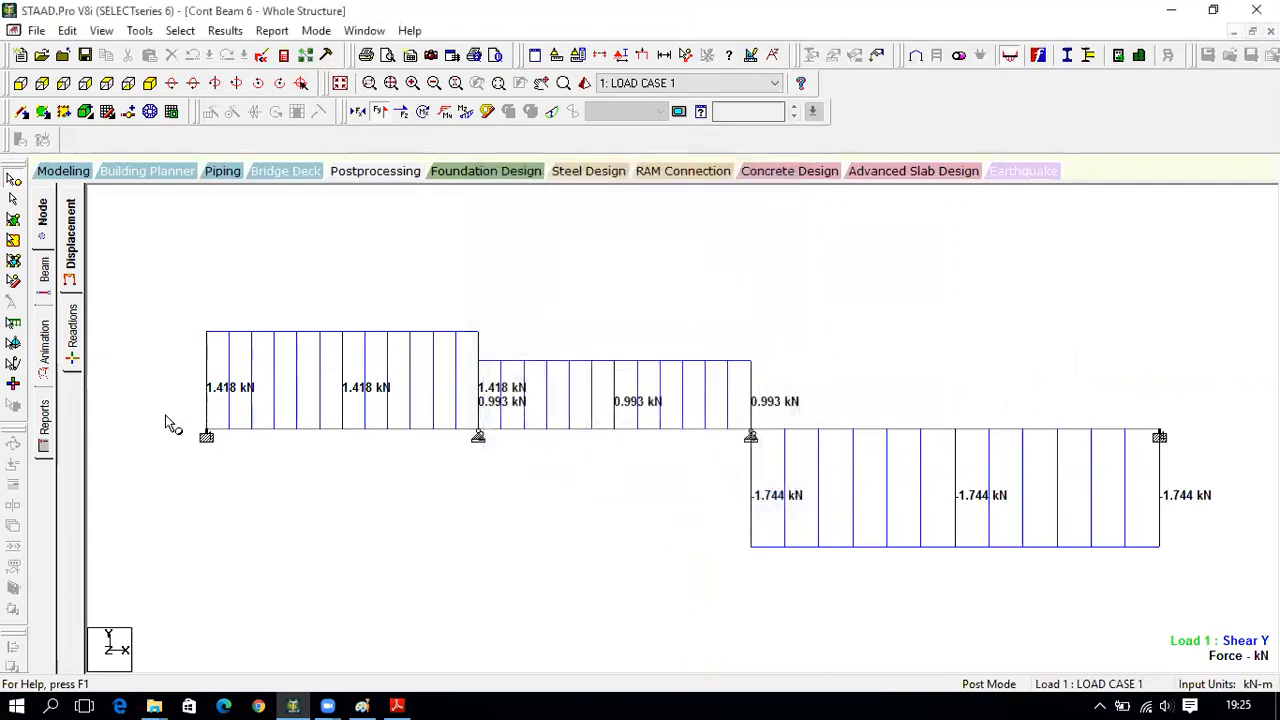
# - Replace the shear diagram with the displacement diagram and annotate only its maximum resultant displacements
pyautogui.click(383, 112)
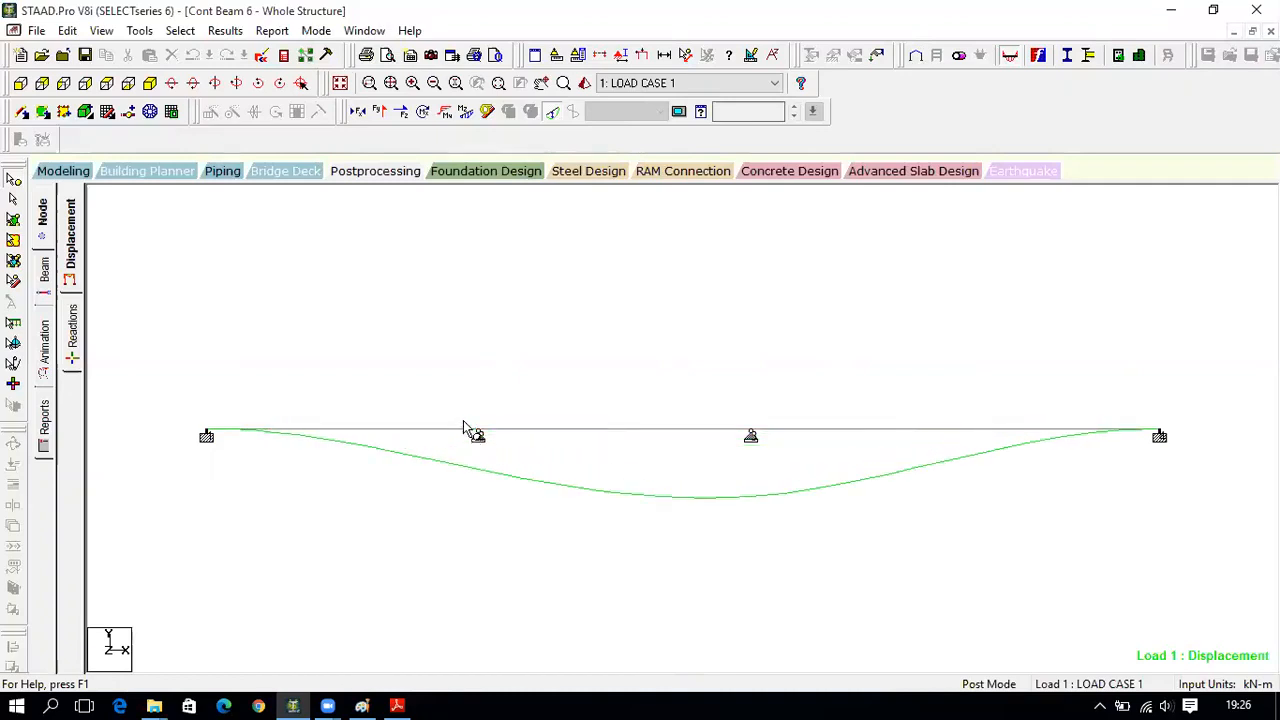
pyautogui.click(225, 30)
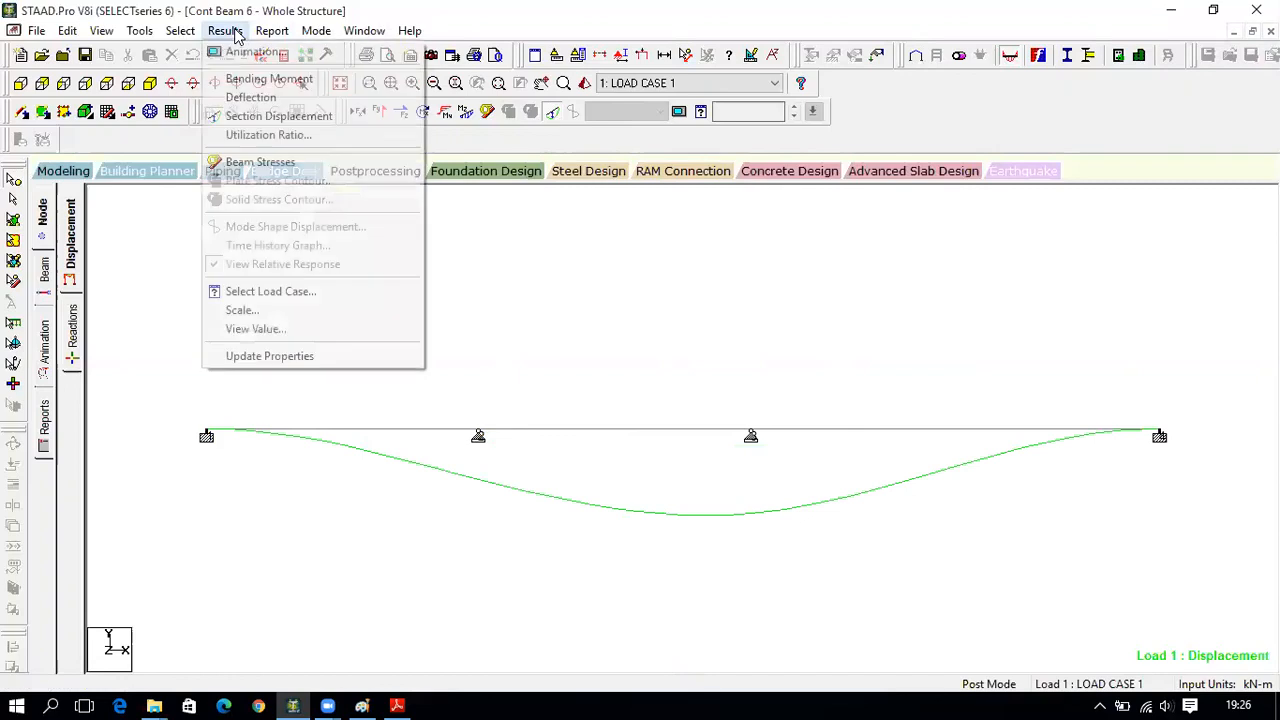
pyautogui.click(256, 329)
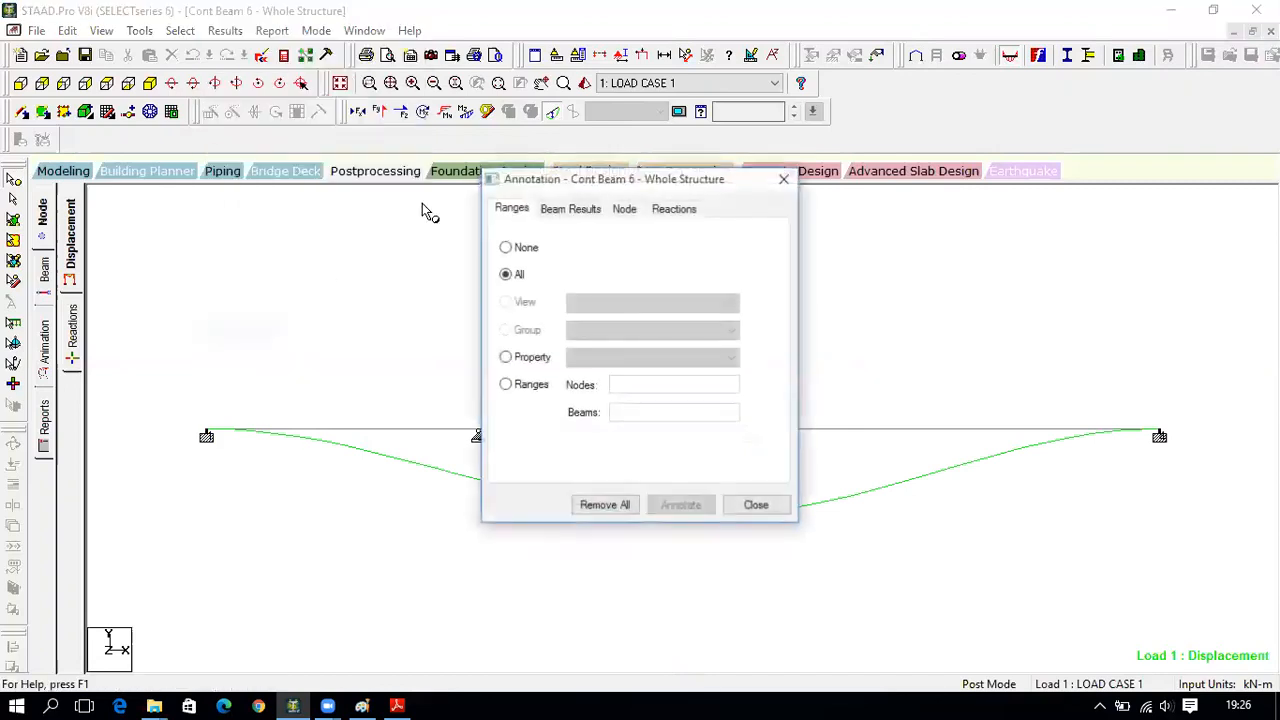
pyautogui.click(572, 211)
pyautogui.click(517, 302)
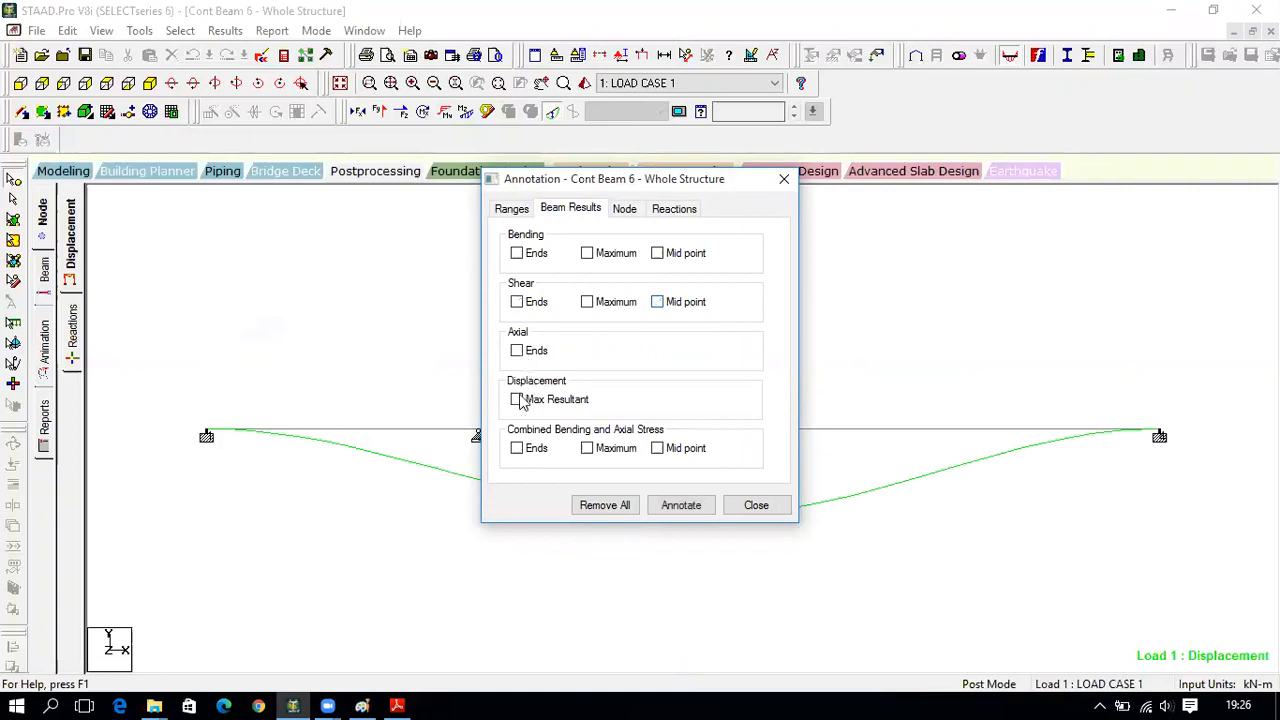
pyautogui.click(670, 503)
pyautogui.click(752, 505)
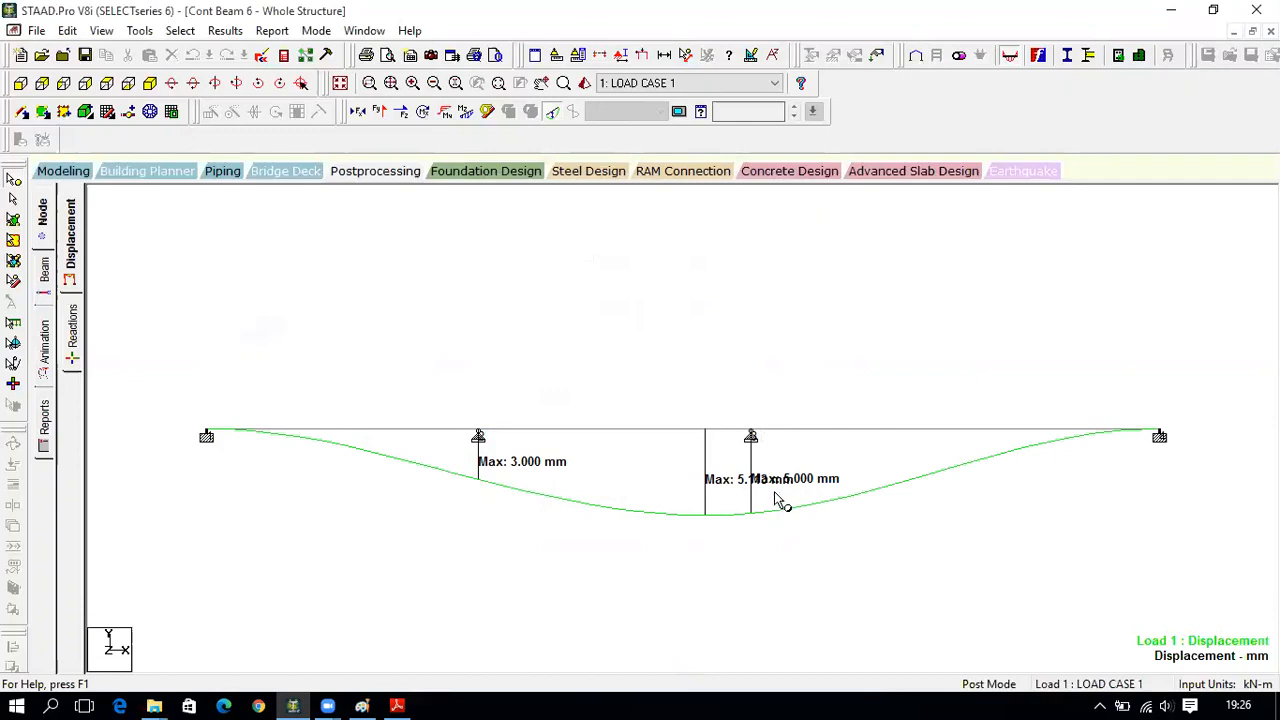
# - Enlarge the plotted scale of the displacement diagram to inspect the deflected shape and reduce it again
pyautogui.press('9')
pyautogui.press('9')
pyautogui.press('8')
pyautogui.press('9')
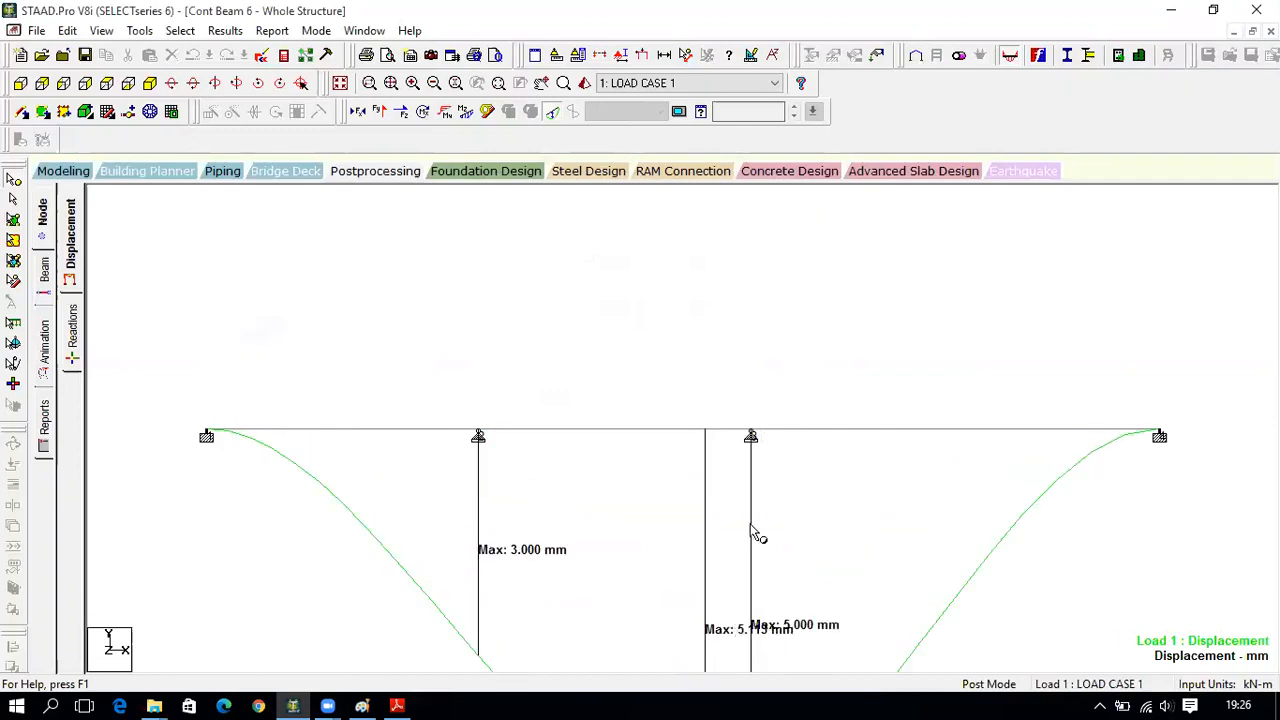
pyautogui.press('8')
pyautogui.press('8')
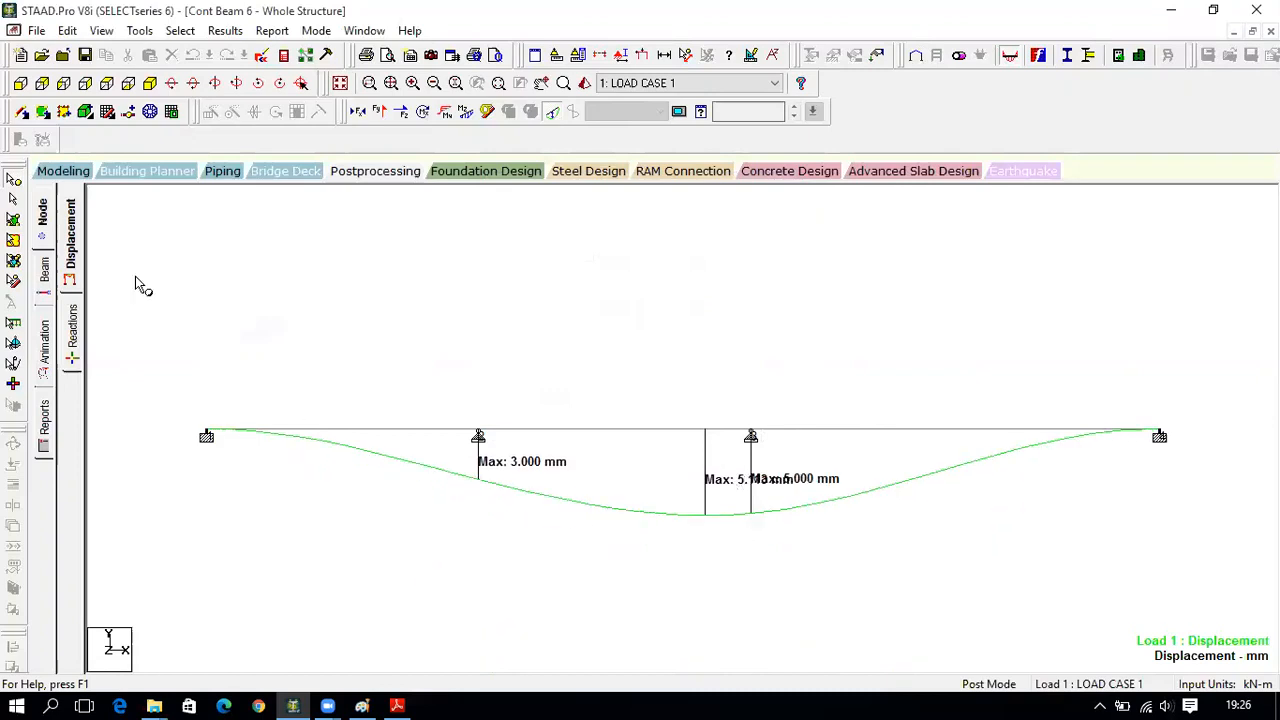
# - Copy the picture of the annotated displacement diagram and paste it into a blank, maximised Paint canvas
pyautogui.click(68, 32)
pyautogui.click(80, 199)
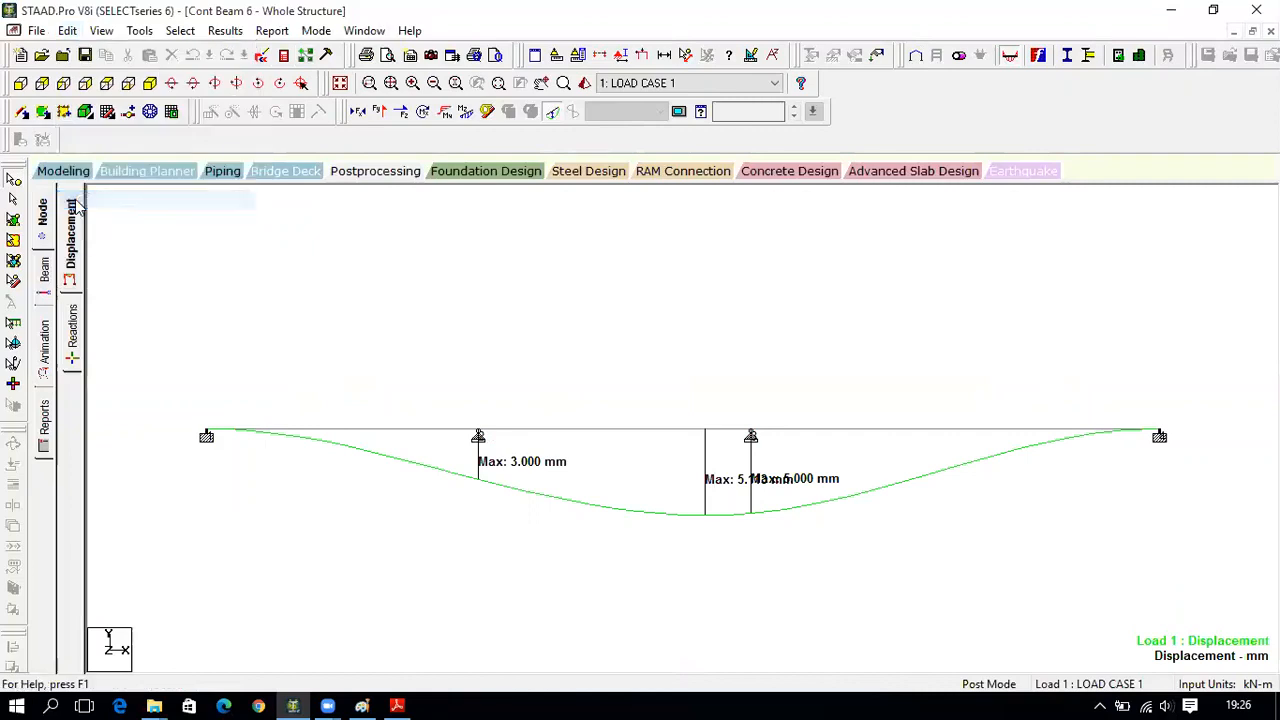
pyautogui.click(362, 704)
pyautogui.click(1210, 12)
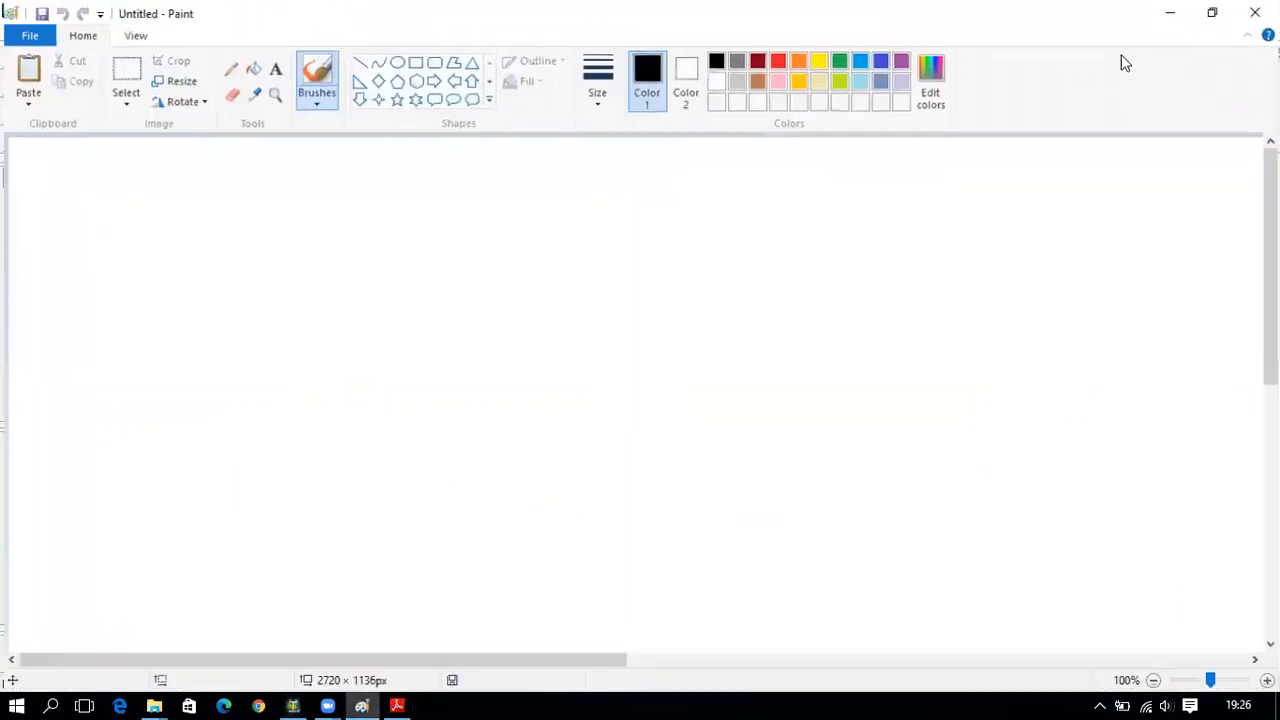
pyautogui.hotkey('ctrl', 'v')
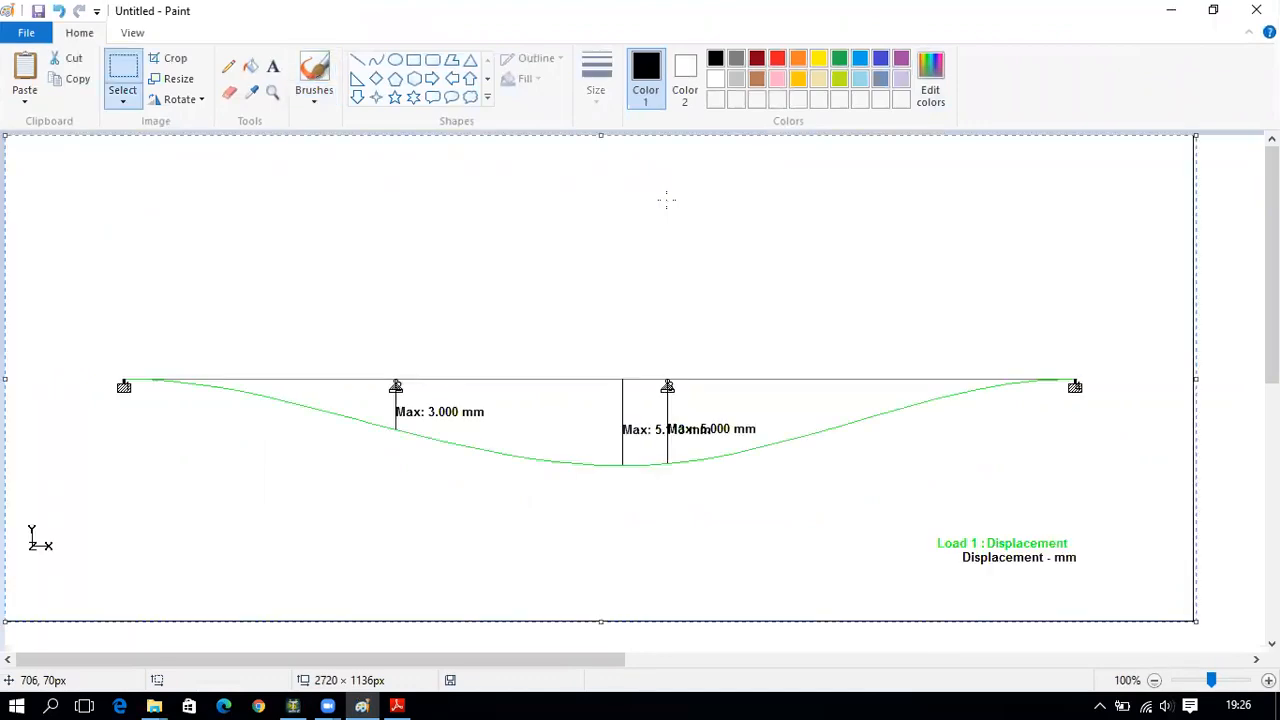
pyautogui.click(40, 33)
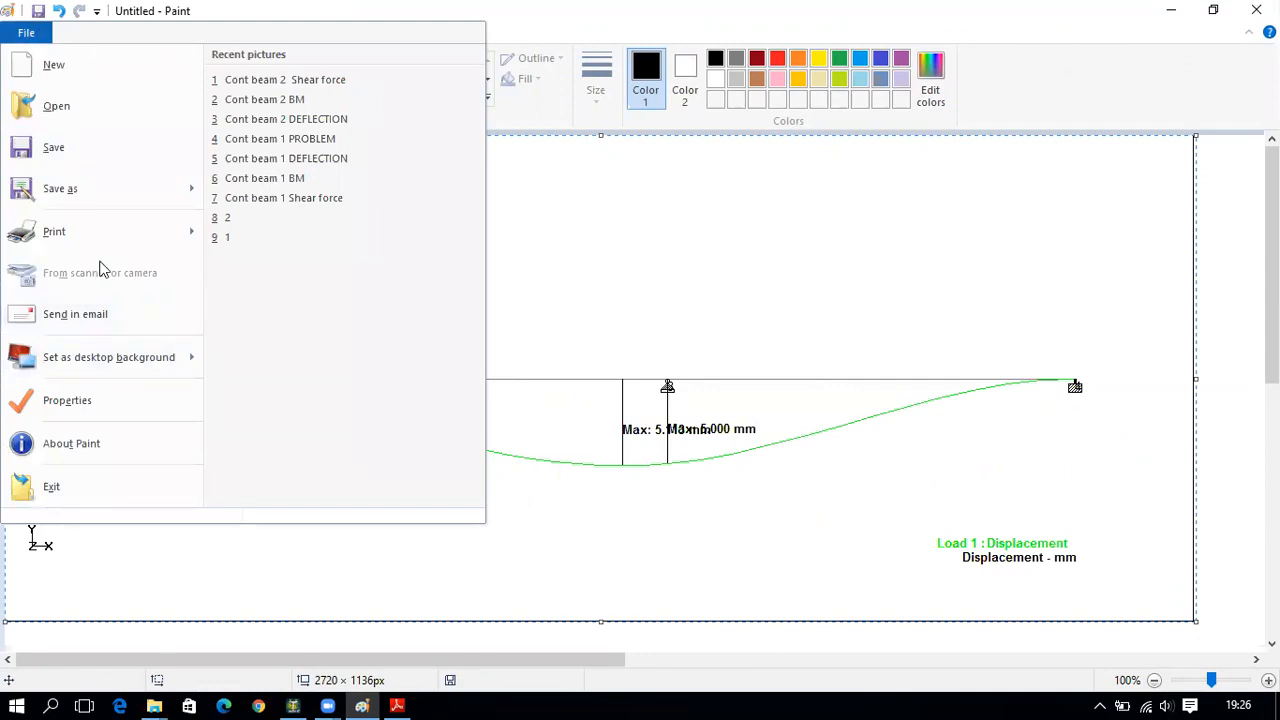
pyautogui.moveTo(128, 197)
pyautogui.click(252, 158)
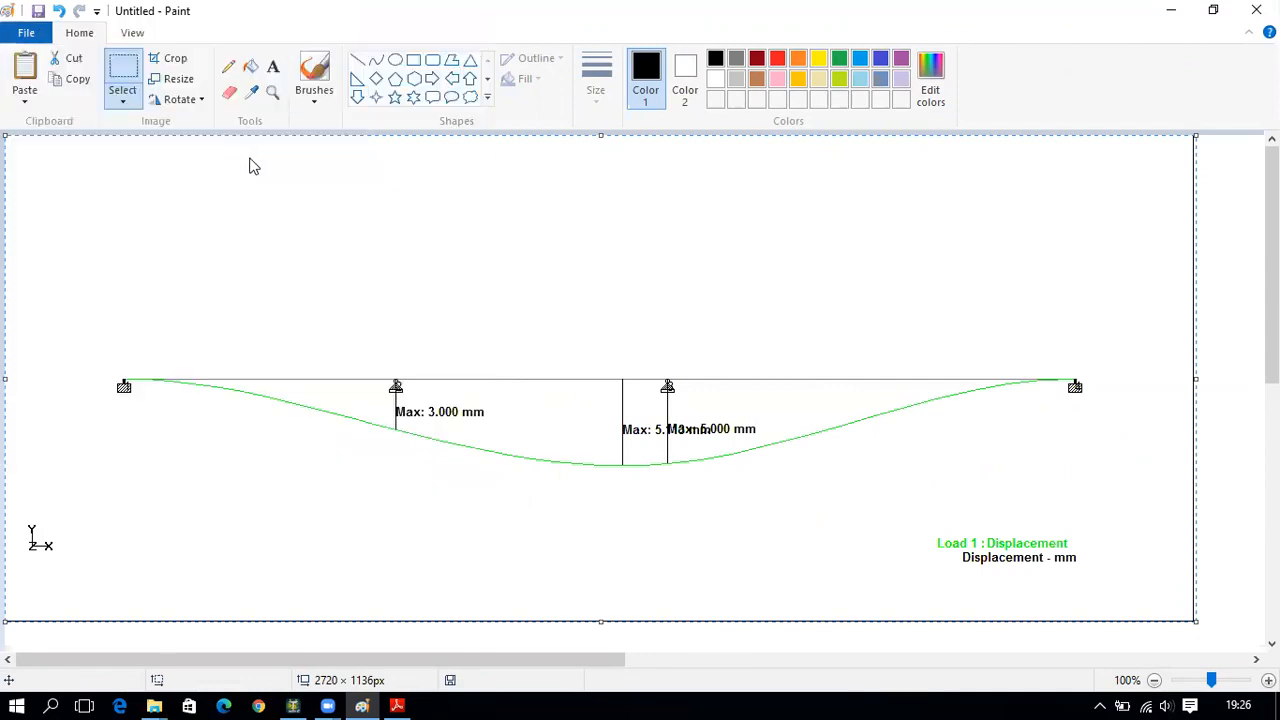
pyautogui.click(893, 527)
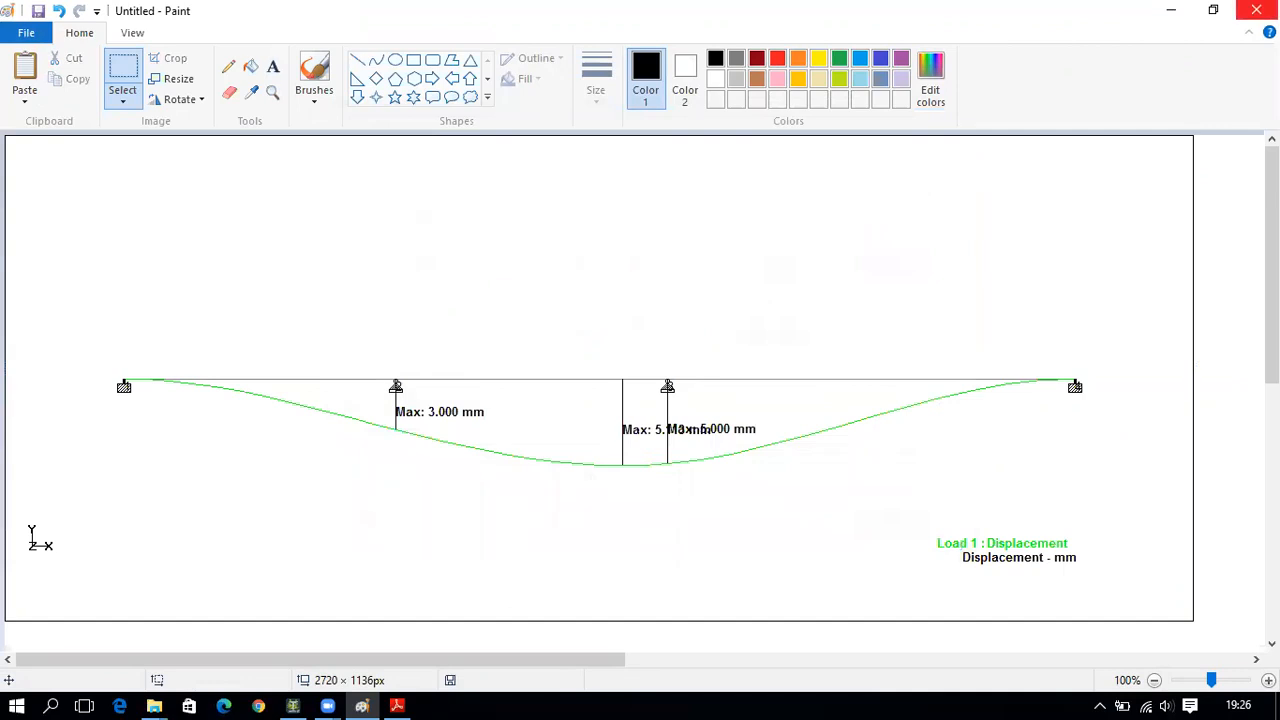
# - Switch back to STAAD.Pro and show the Bending Z diagram in place of the displacement diagram
pyautogui.click(288, 697)
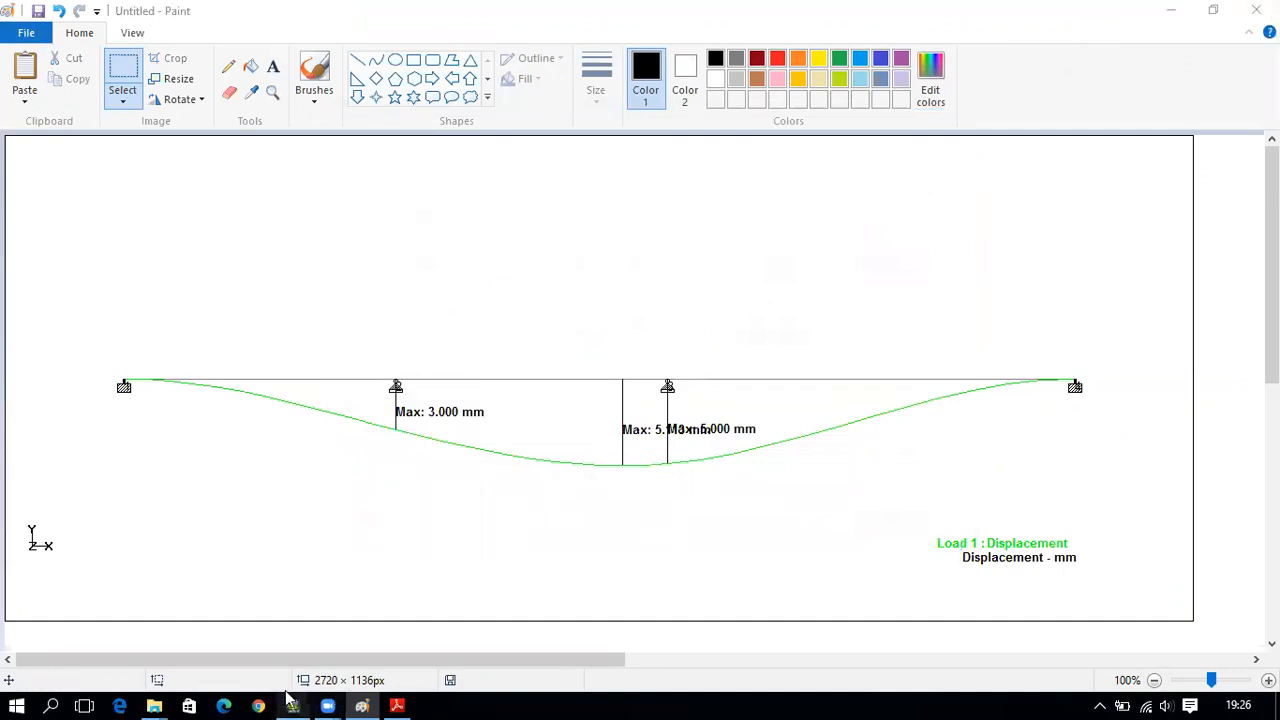
pyautogui.click(465, 111)
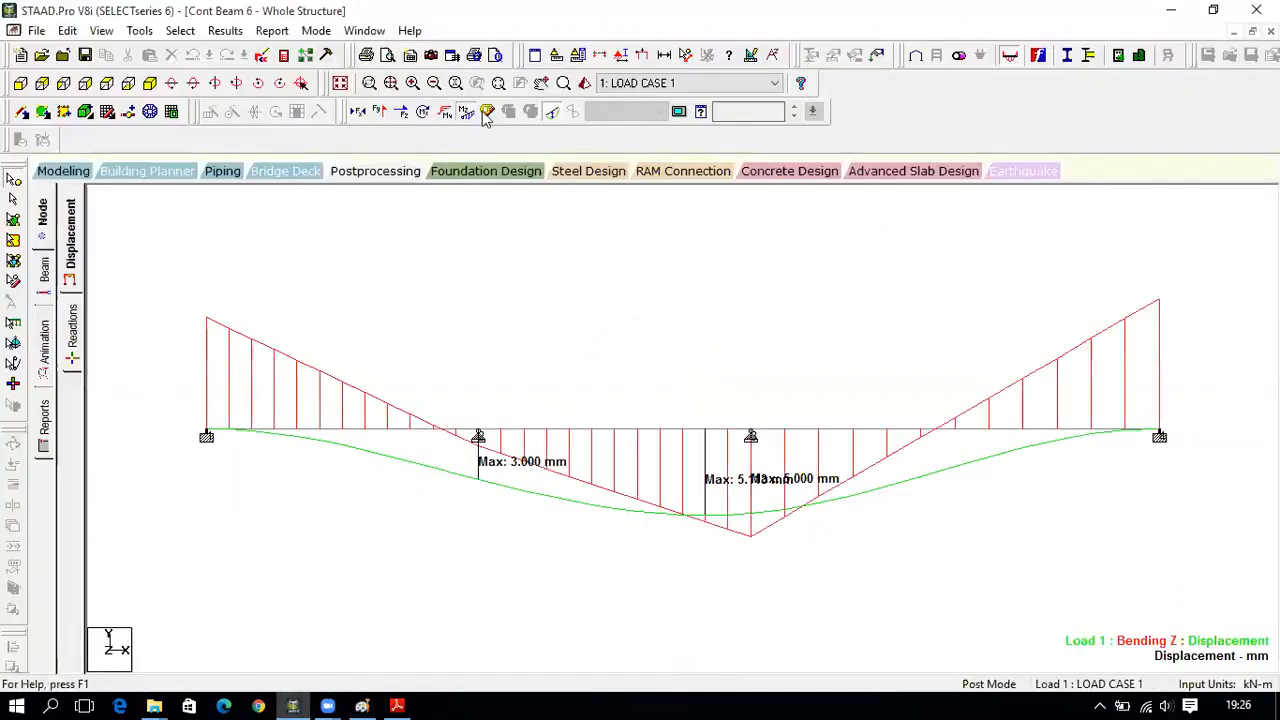
pyautogui.click(550, 113)
# - Annotate the beam results with bending and shear values at the ends and mid point
pyautogui.click(222, 30)
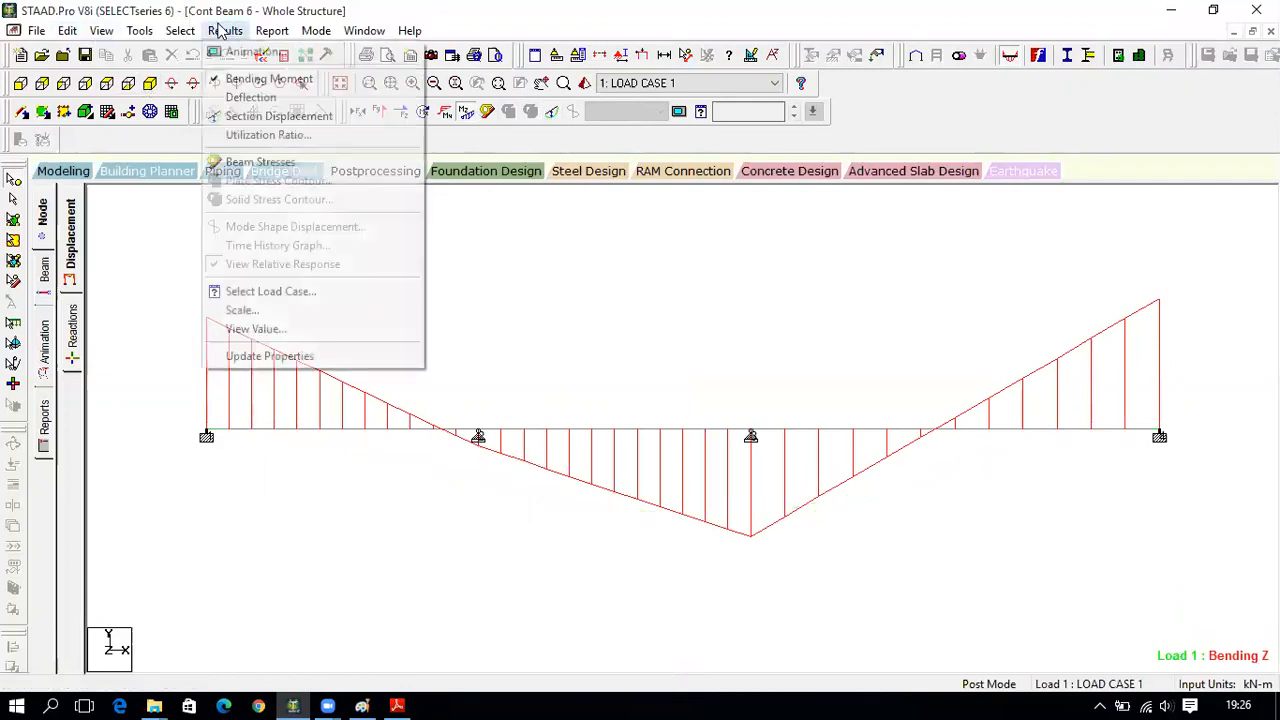
pyautogui.click(292, 329)
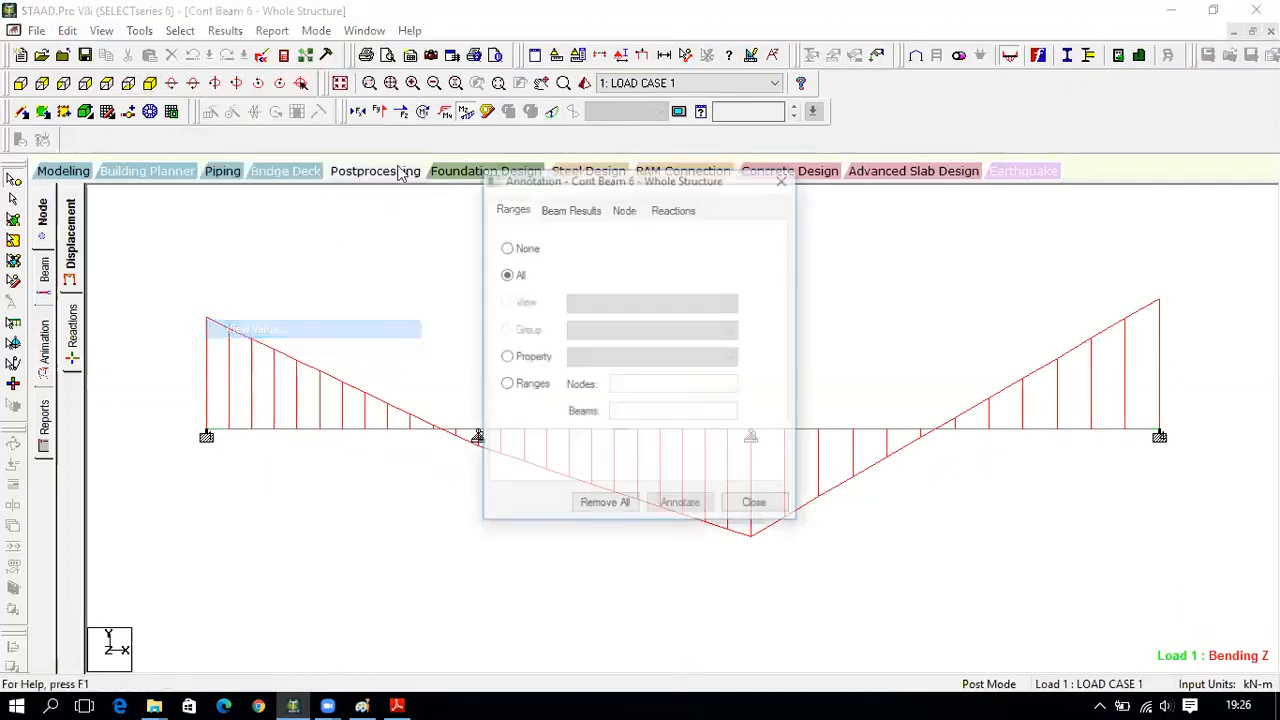
pyautogui.click(565, 209)
pyautogui.click(530, 257)
pyautogui.click(657, 253)
pyautogui.click(517, 303)
pyautogui.click(657, 302)
pyautogui.click(680, 505)
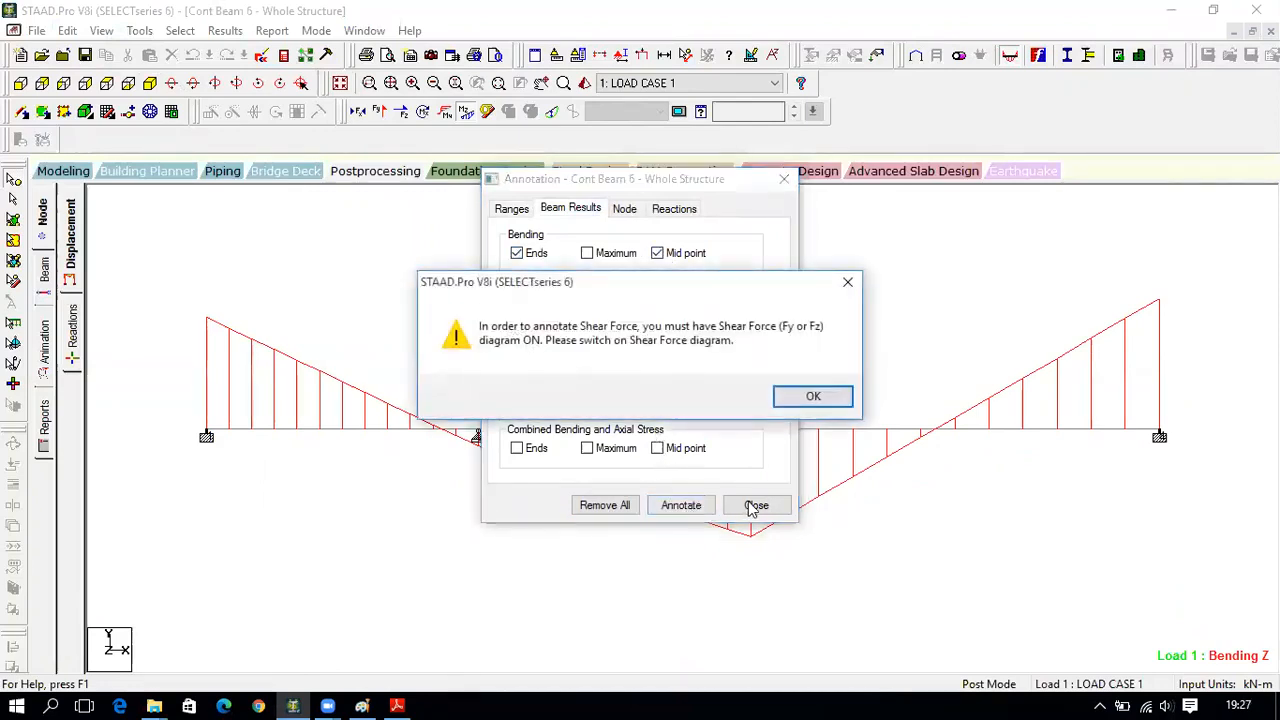
pyautogui.click(800, 398)
pyautogui.click(815, 405)
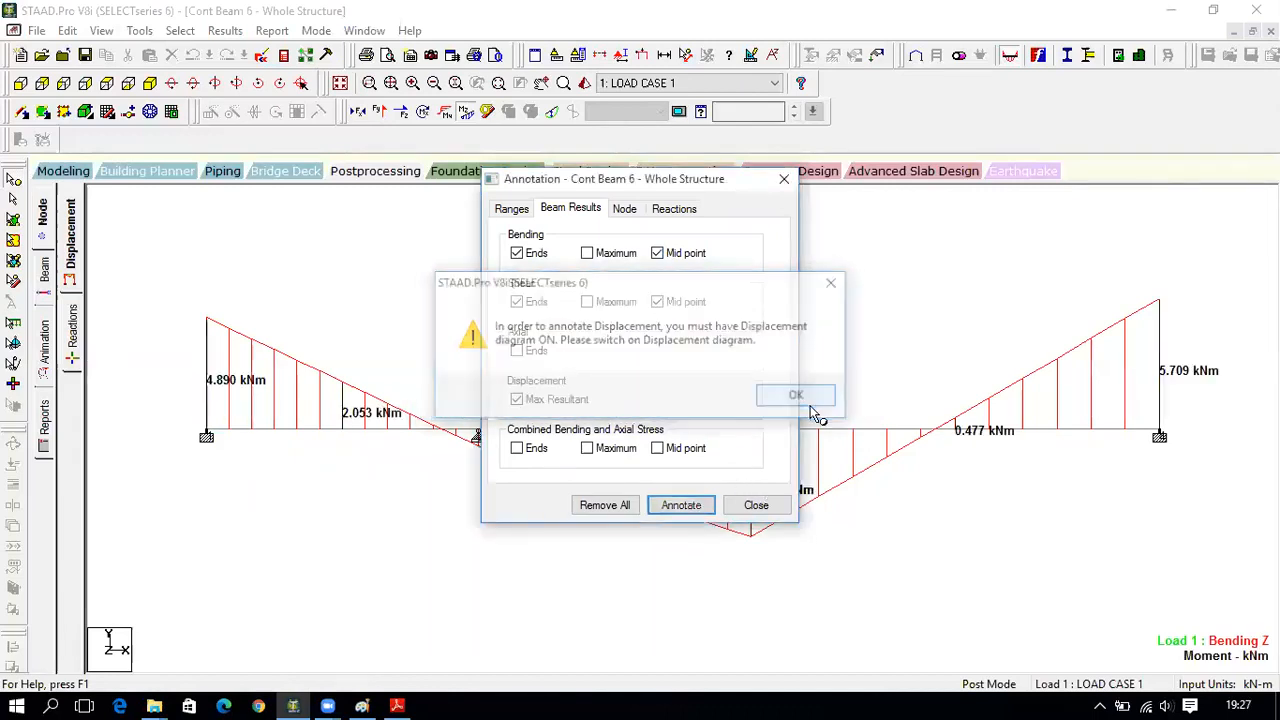
pyautogui.click(757, 505)
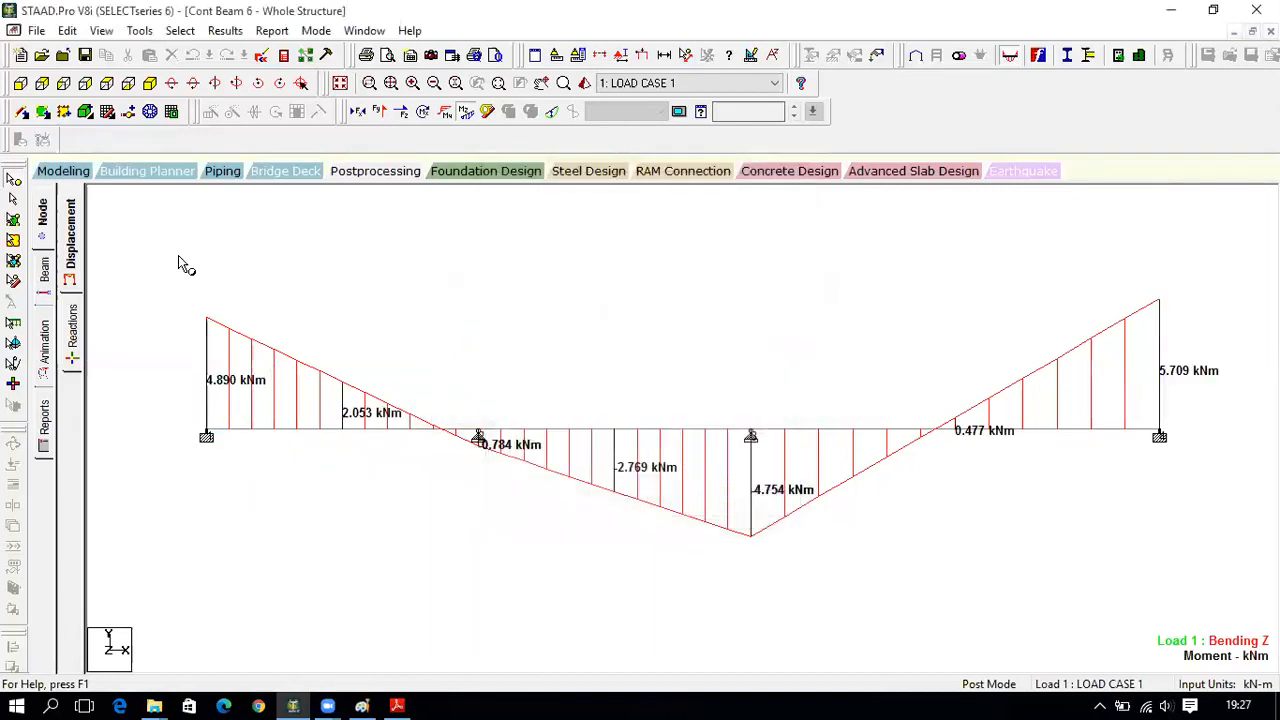
# - Copy the picture of the annotated Bending Z diagram and paste it onto the Paint canvas
pyautogui.click(67, 31)
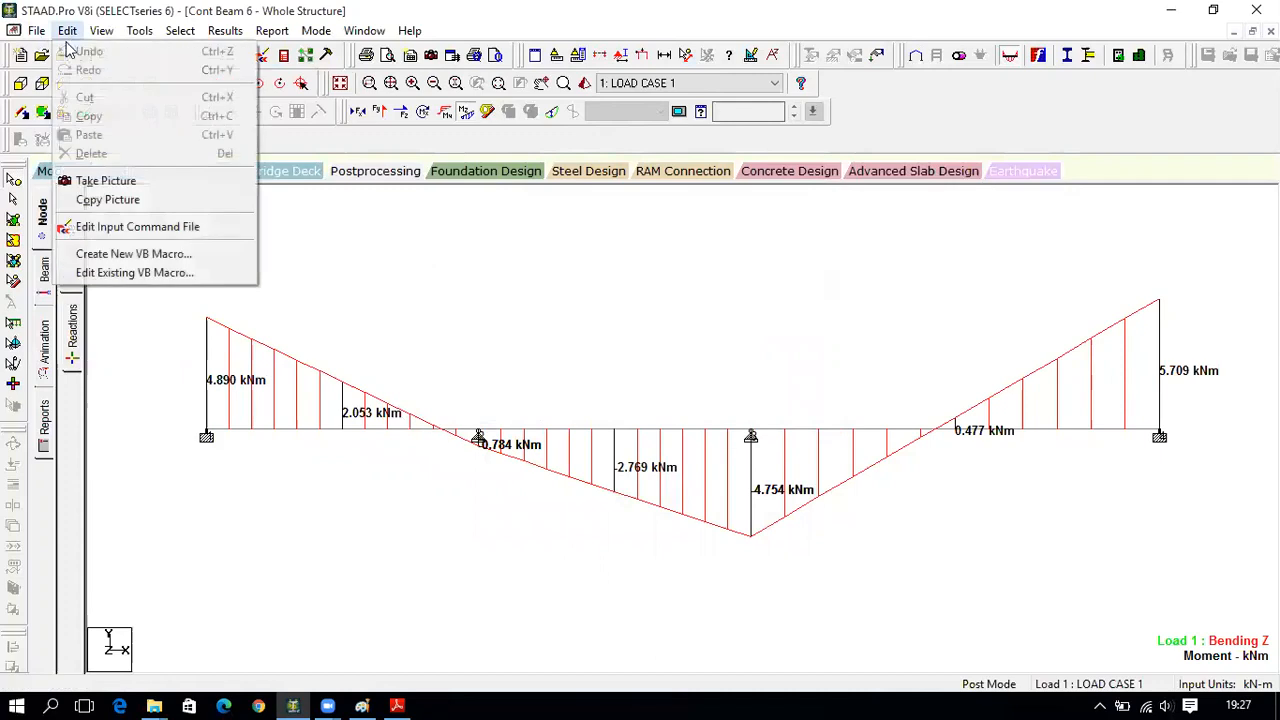
pyautogui.click(150, 200)
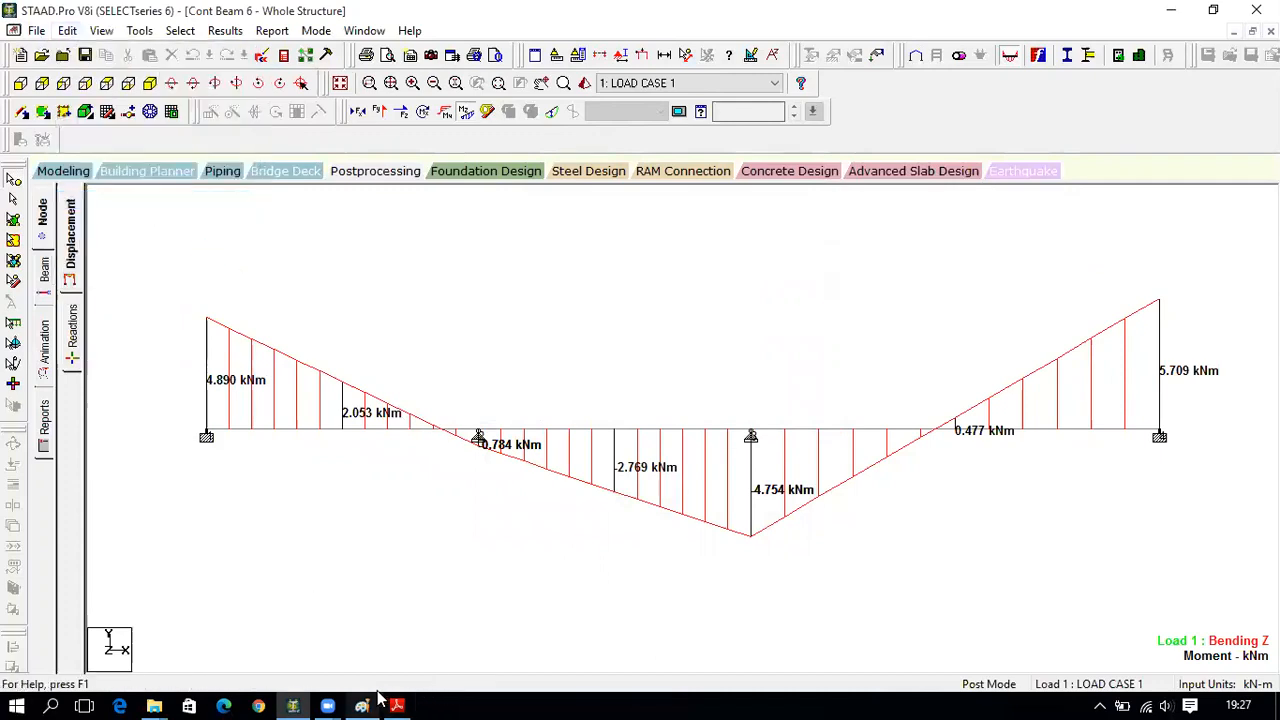
pyautogui.click(364, 703)
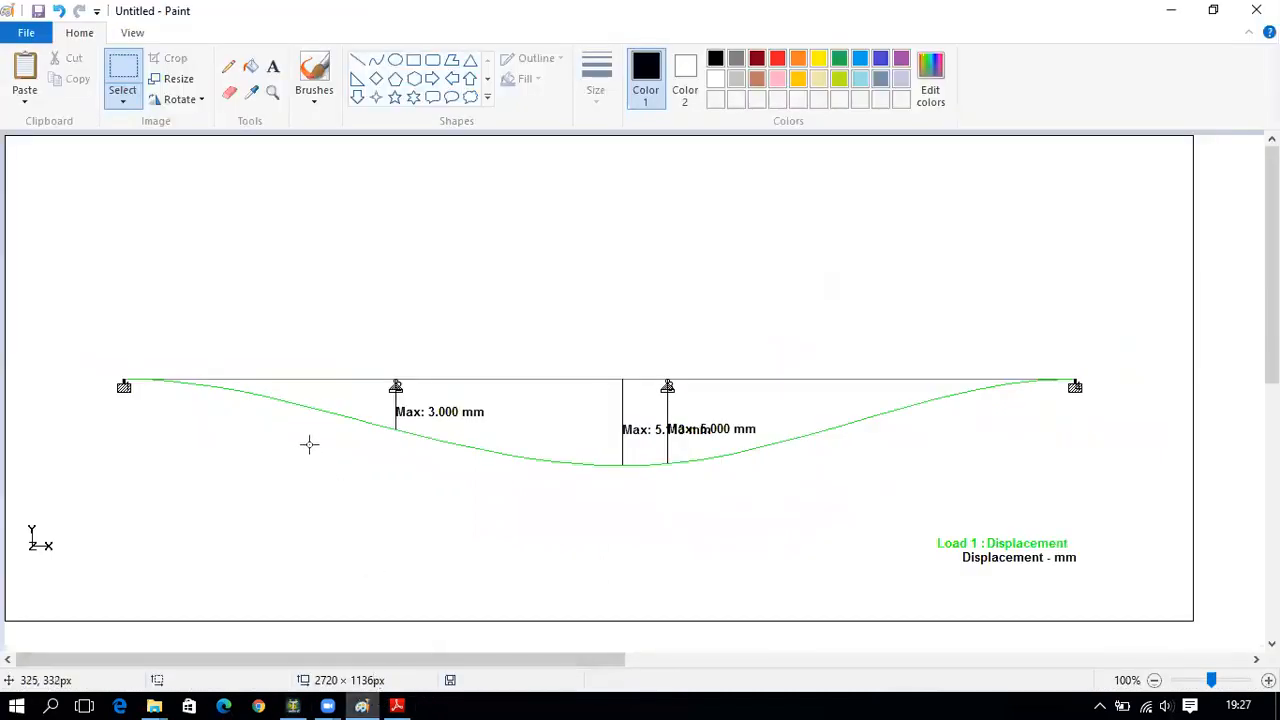
pyautogui.hotkey('ctrl', 'v')
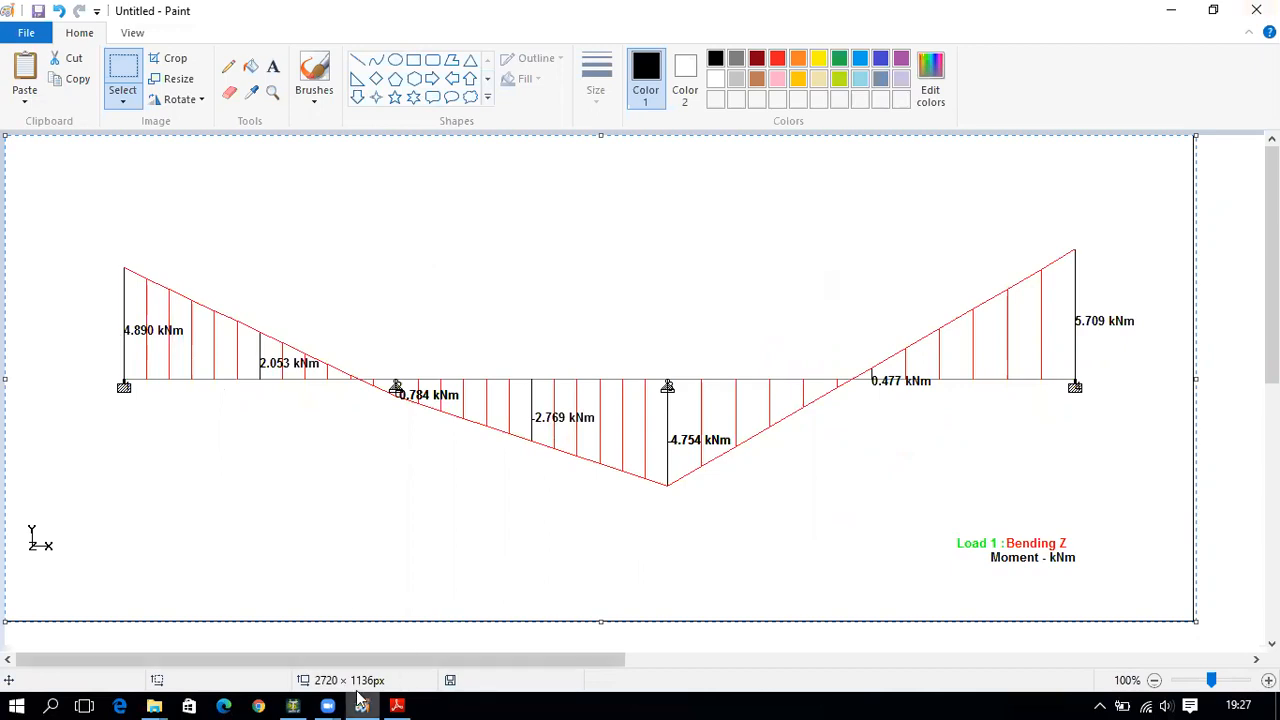
# - Return to STAAD.Pro and display the annotated Shear Y diagram instead of the bending diagram
pyautogui.click(291, 705)
pyautogui.click(380, 111)
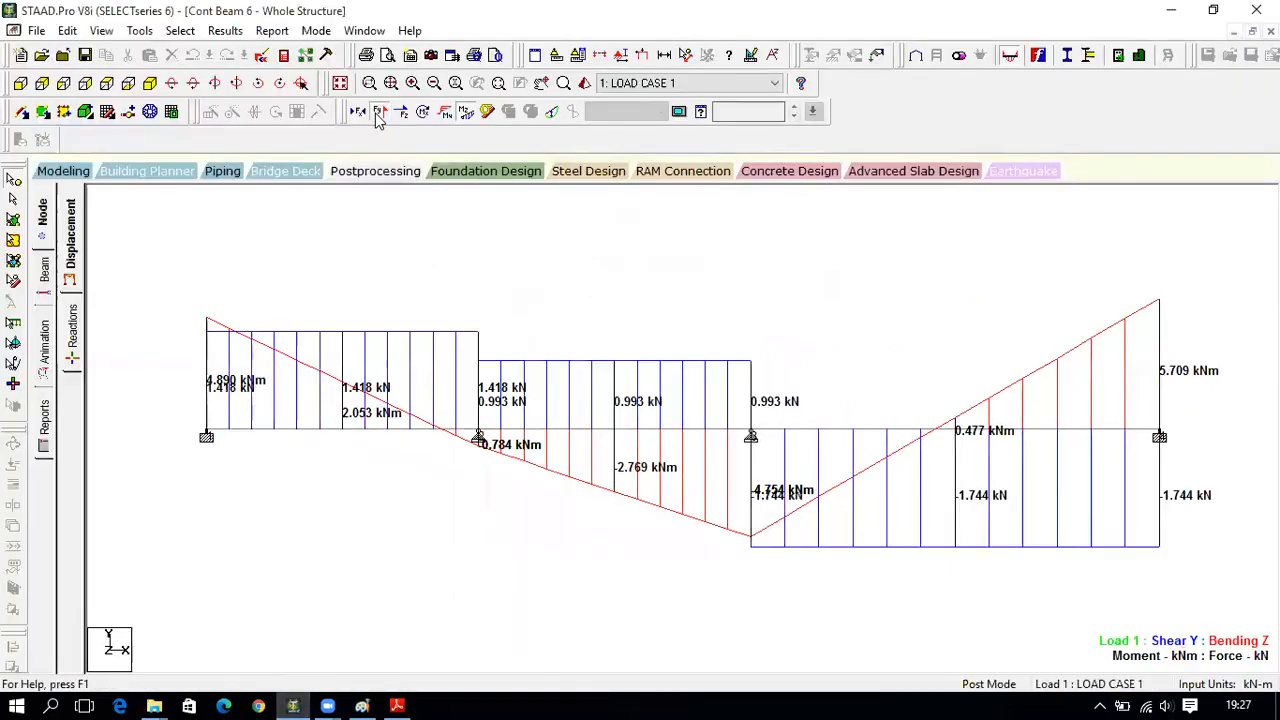
pyautogui.click(466, 116)
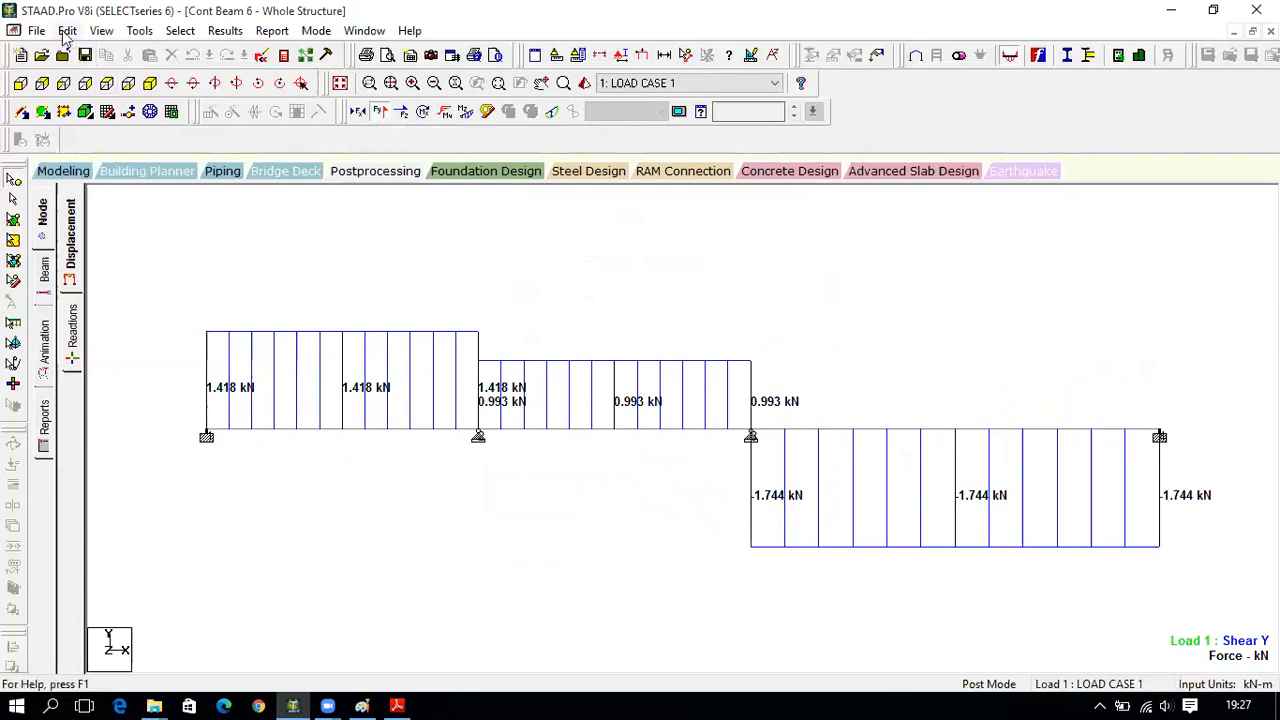
# - Copy the picture of the annotated Shear Y diagram, paste it onto the Paint canvas and minimise Paint
pyautogui.click(66, 31)
pyautogui.click(124, 200)
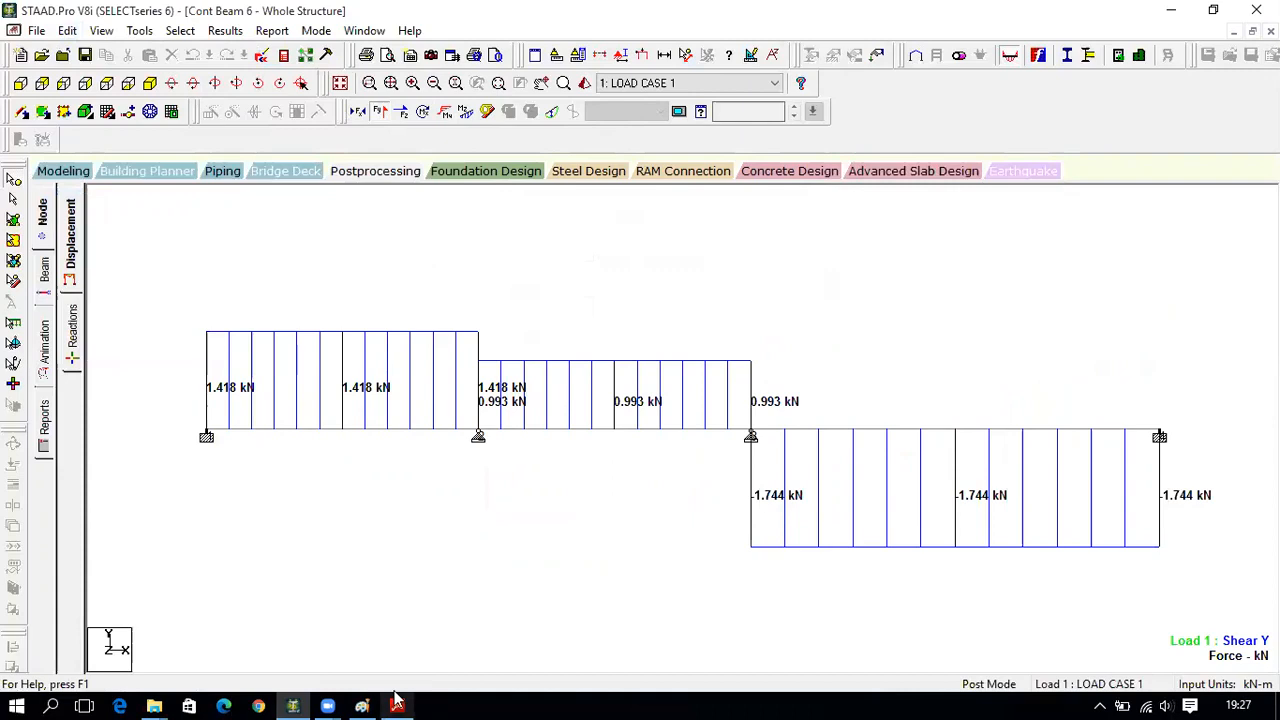
pyautogui.click(362, 706)
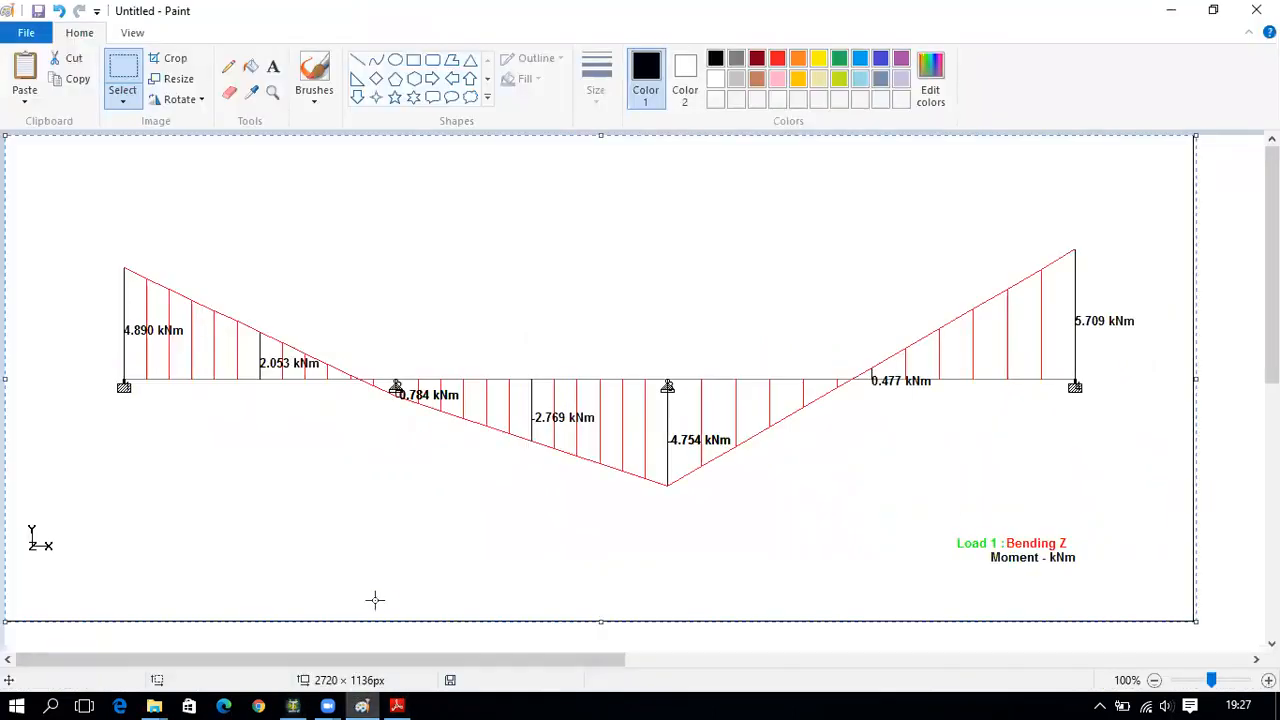
pyautogui.hotkey('ctrl', 'v')
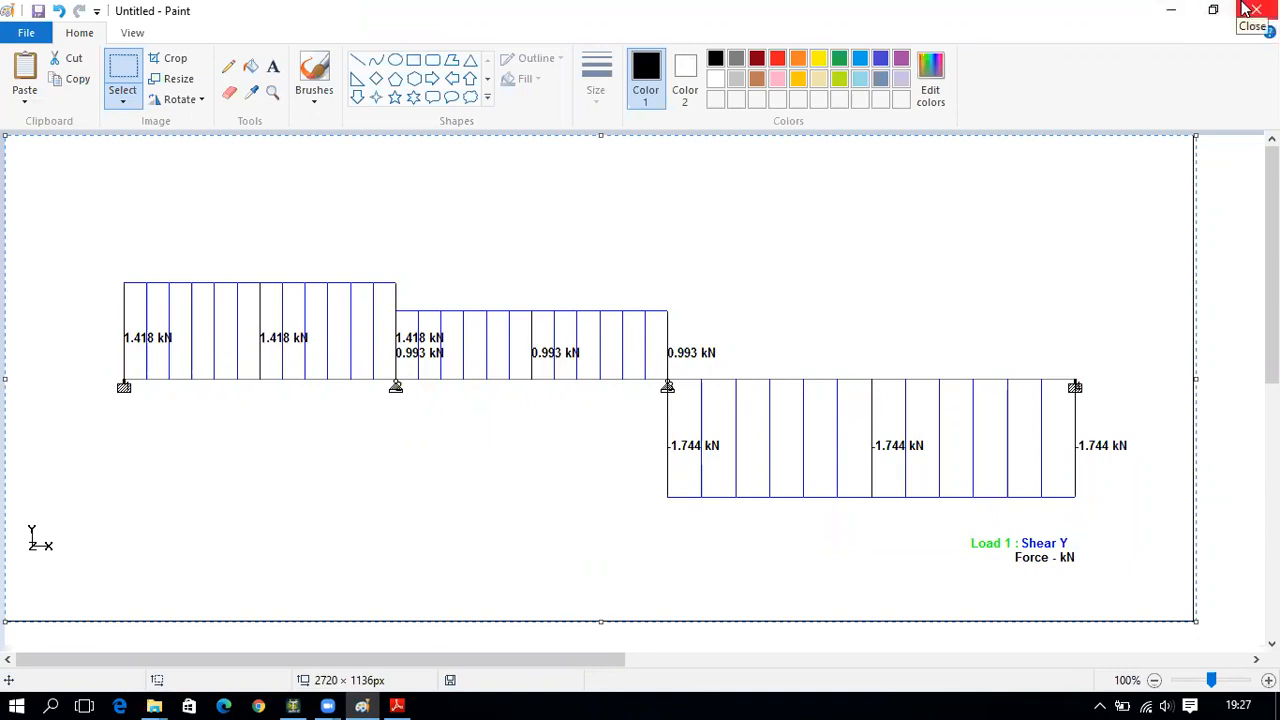
pyautogui.click(754, 354)
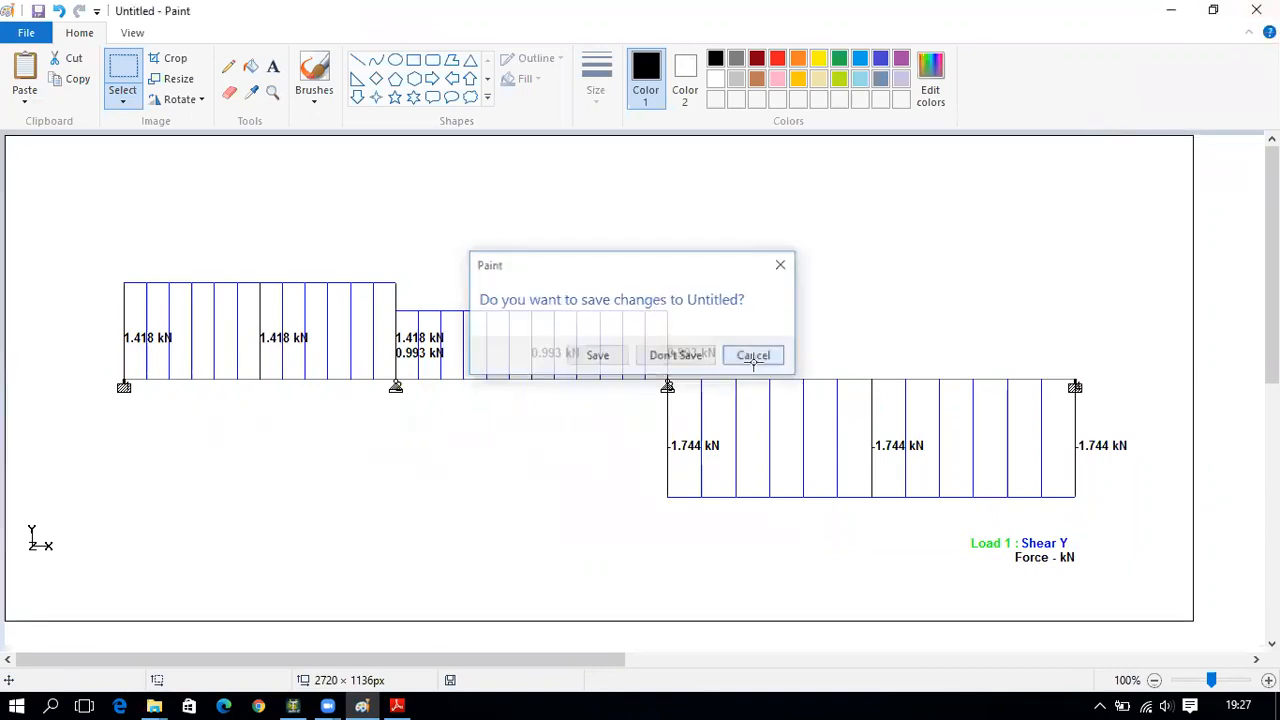
pyautogui.click(1171, 11)
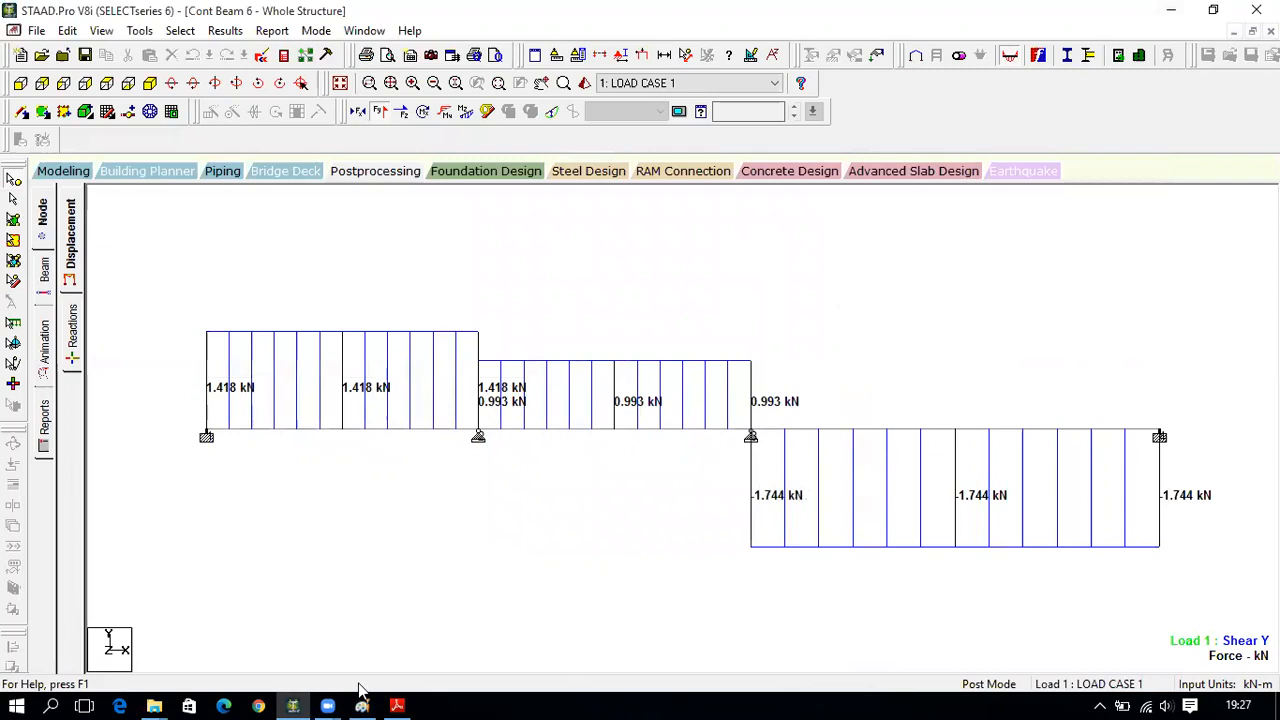
# - Go to Problem 326 on page 12 of the PDF, read its continuous beam figure and return to STAAD.Pro
pyautogui.click(397, 706)
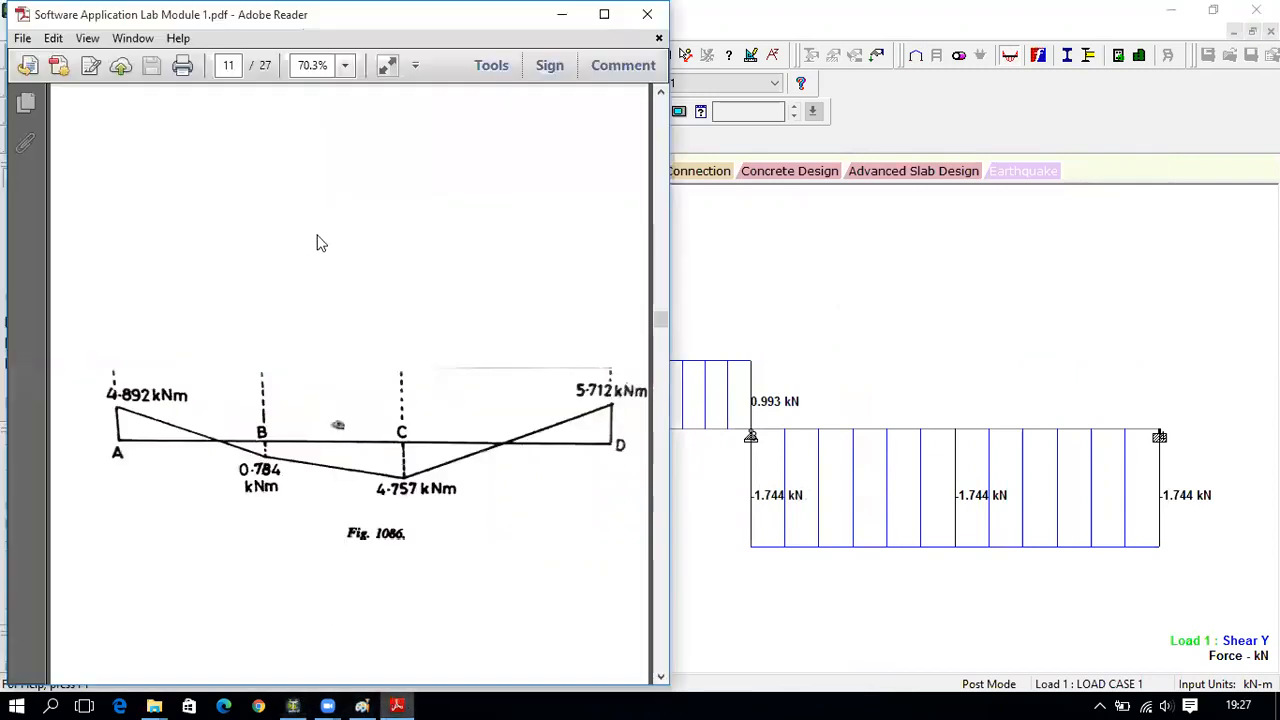
pyautogui.scroll(-10, 389, 286)
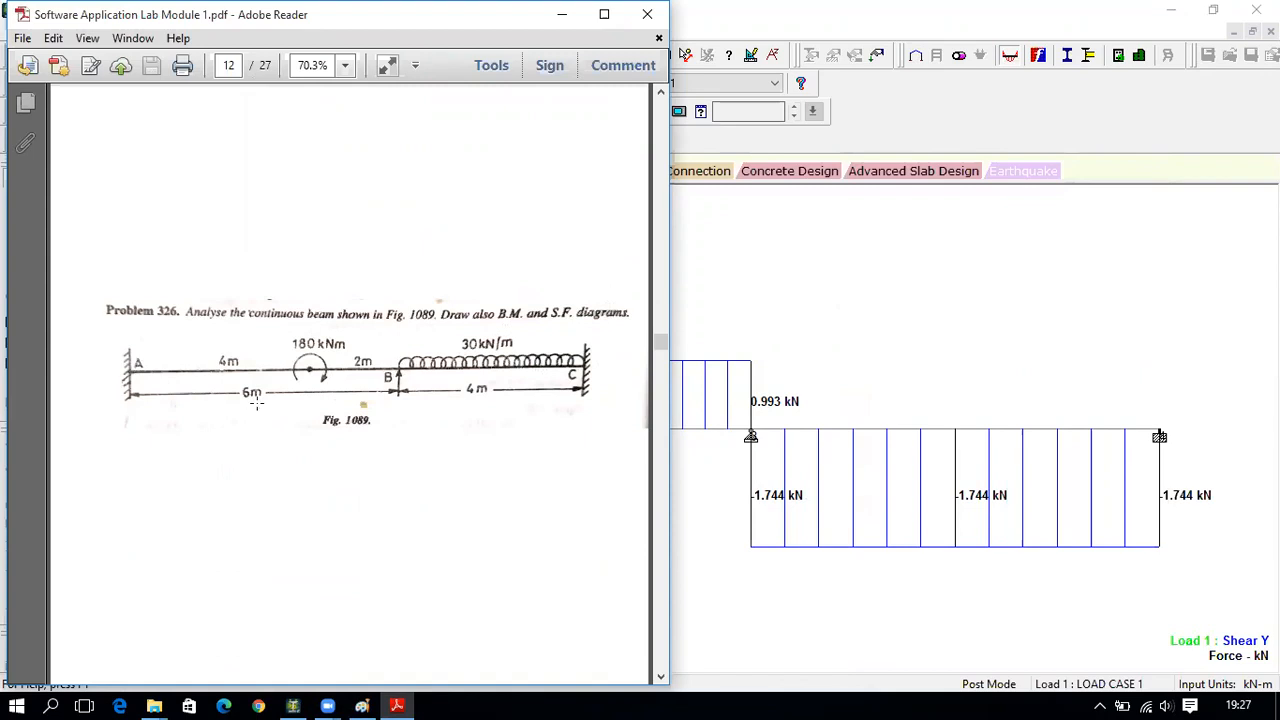
pyautogui.click(840, 46)
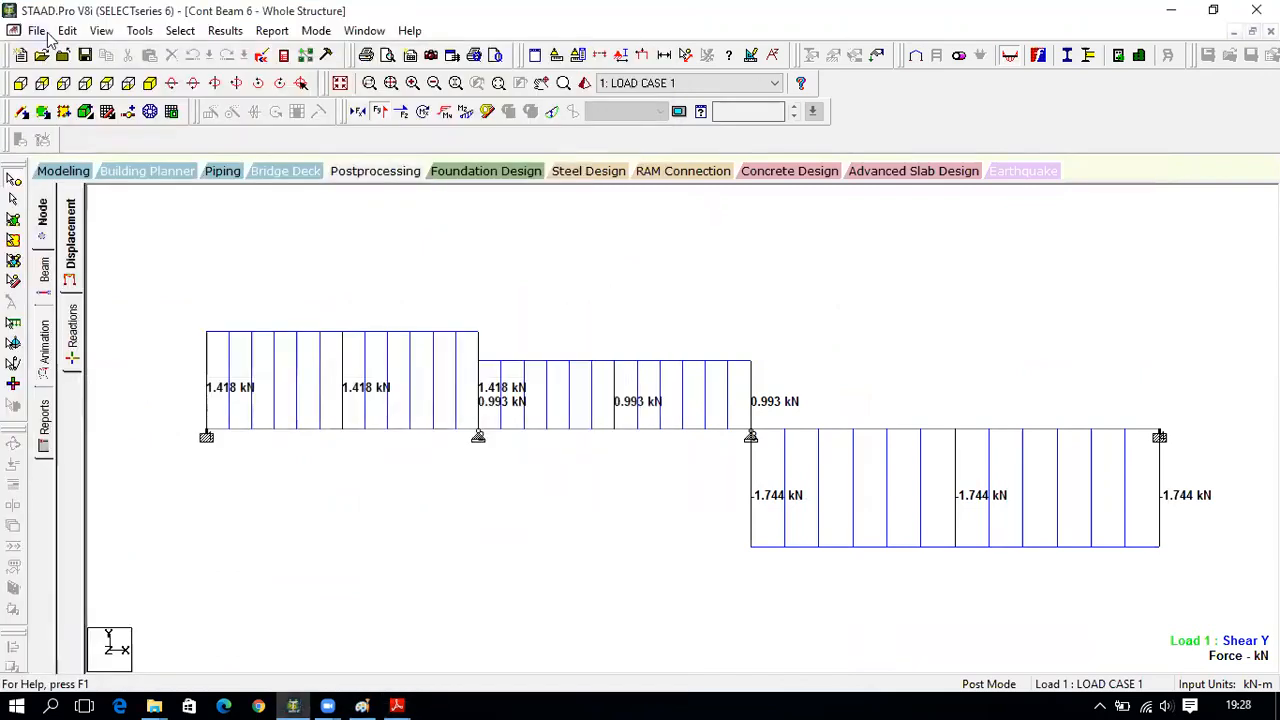
# - Create a new Plane structure model with the file name Cont Beam 7, starting with adding beams
pyautogui.click(40, 32)
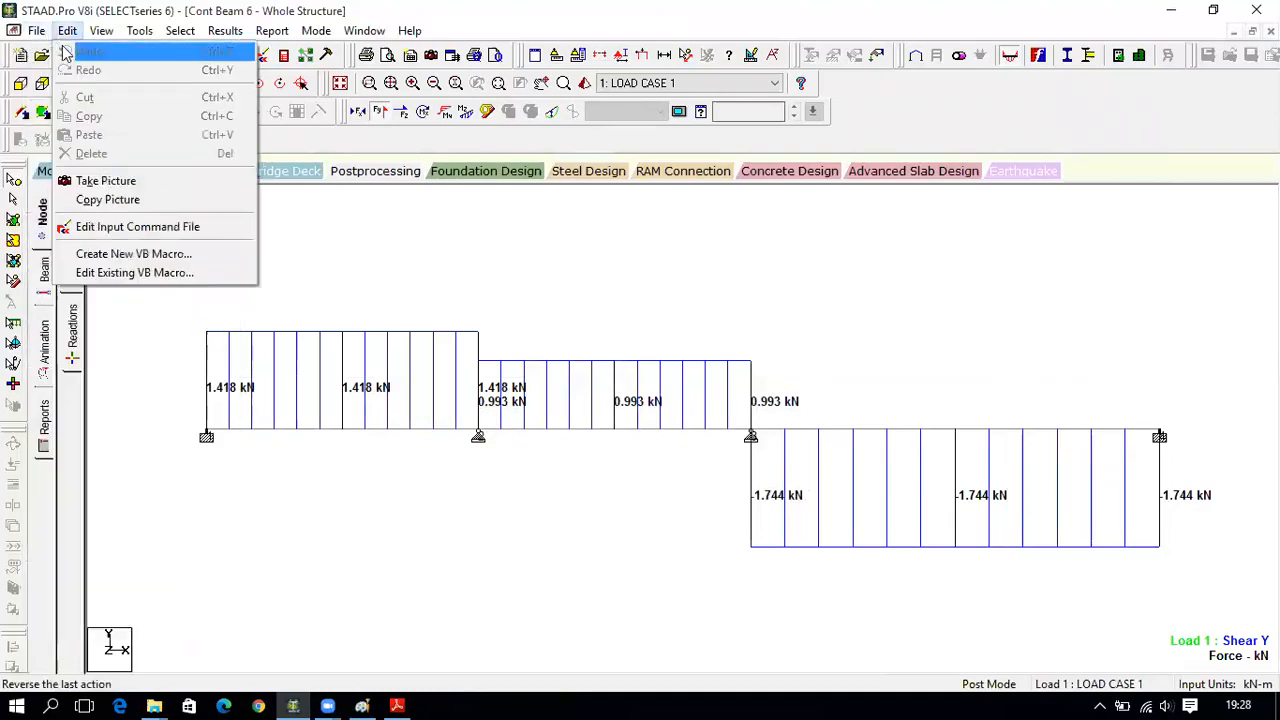
pyautogui.click(42, 55)
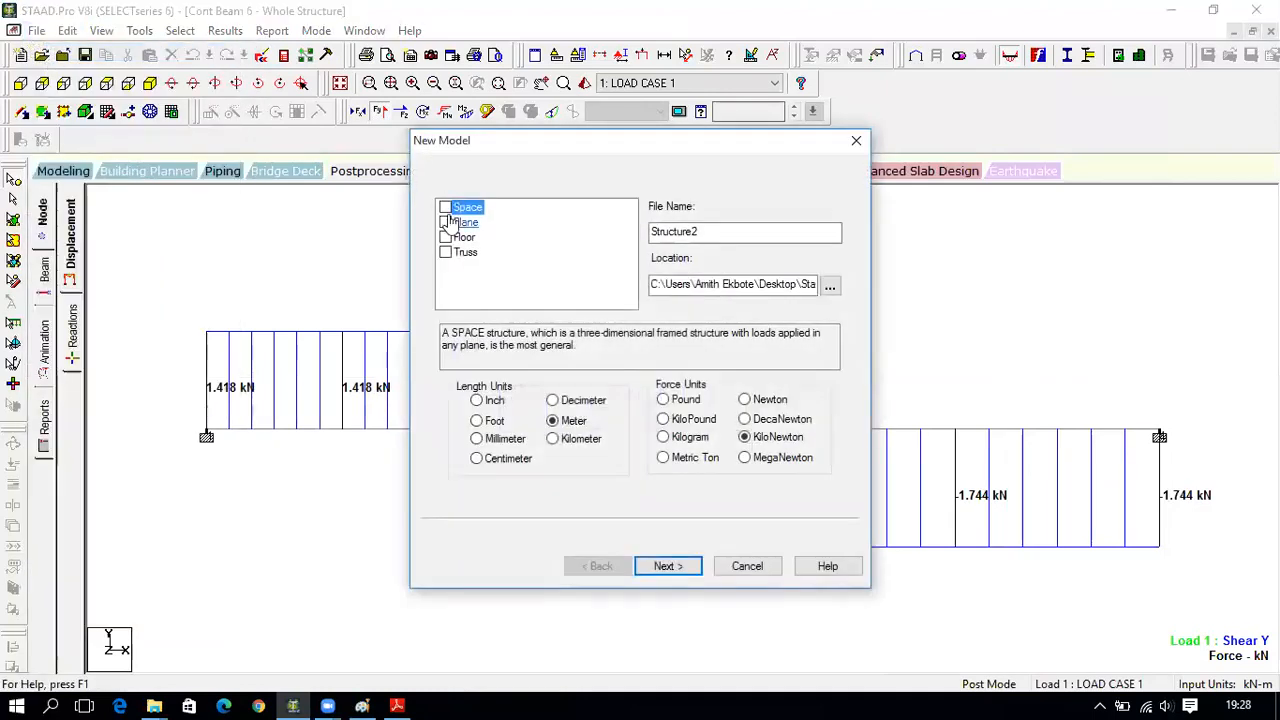
pyautogui.click(445, 222)
pyautogui.doubleClick(710, 233)
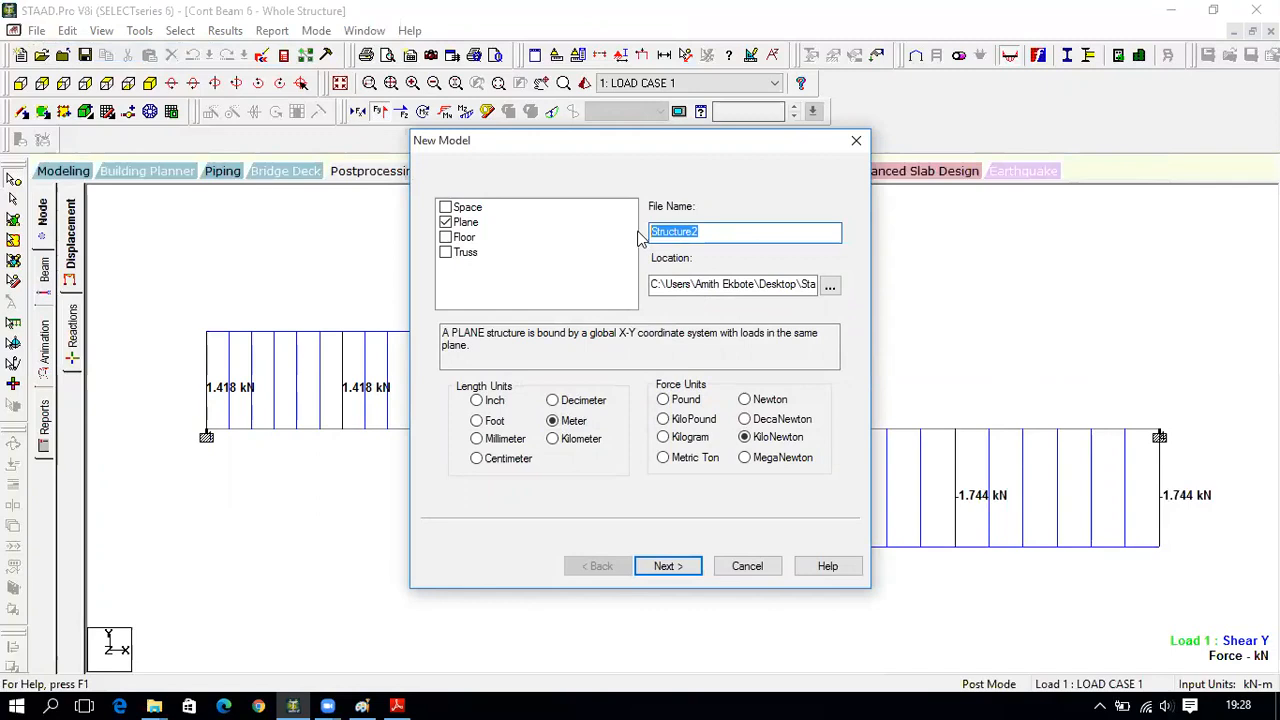
pyautogui.write('COnt Beam 7')
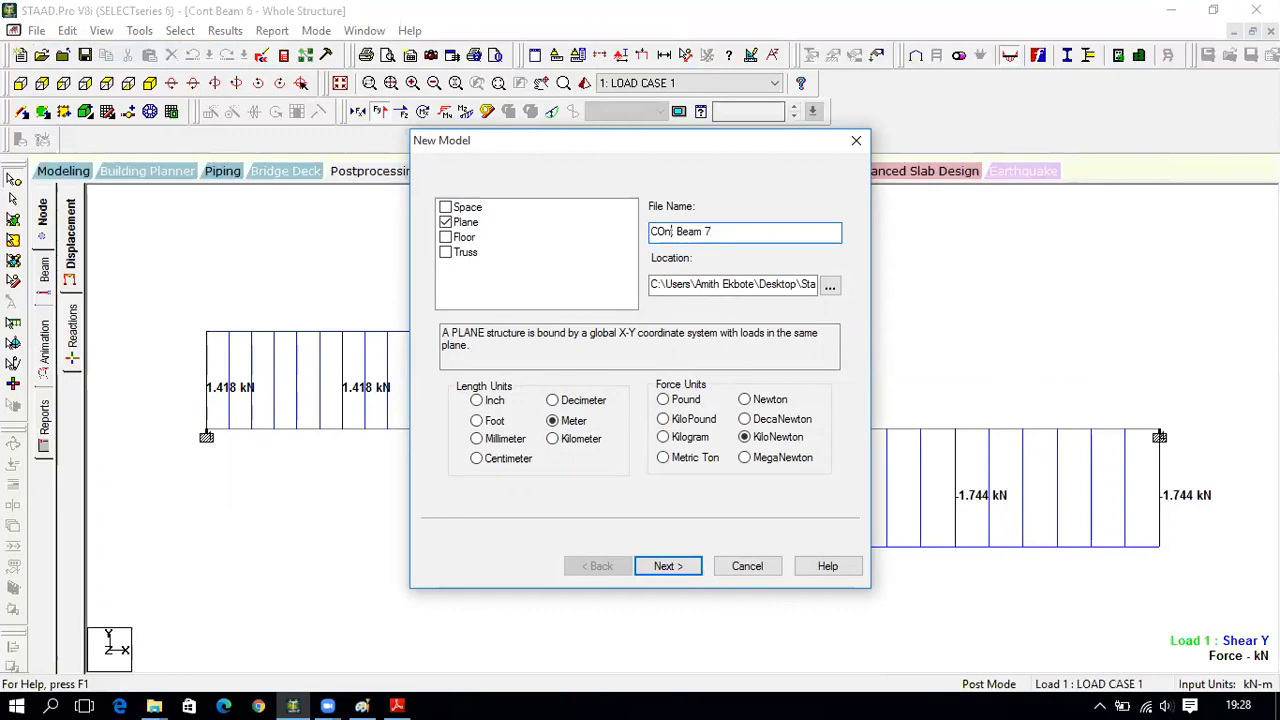
pyautogui.press('BackSpace')
pyautogui.write('ont')
pyautogui.press('Return')
pyautogui.press('Return')
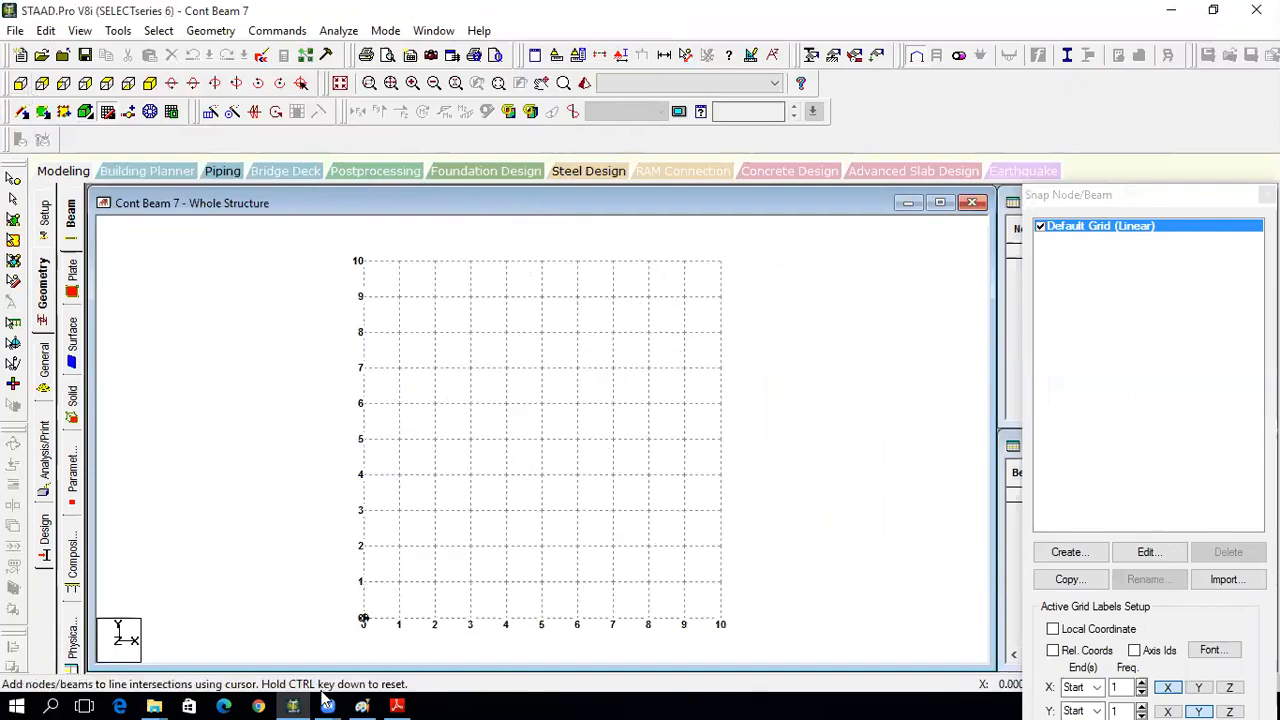
# - Check Problem 326's span lengths in the PDF and draw its two-span beam along the X axis through nodes at 0, 6 and 10 m
pyautogui.click(397, 706)
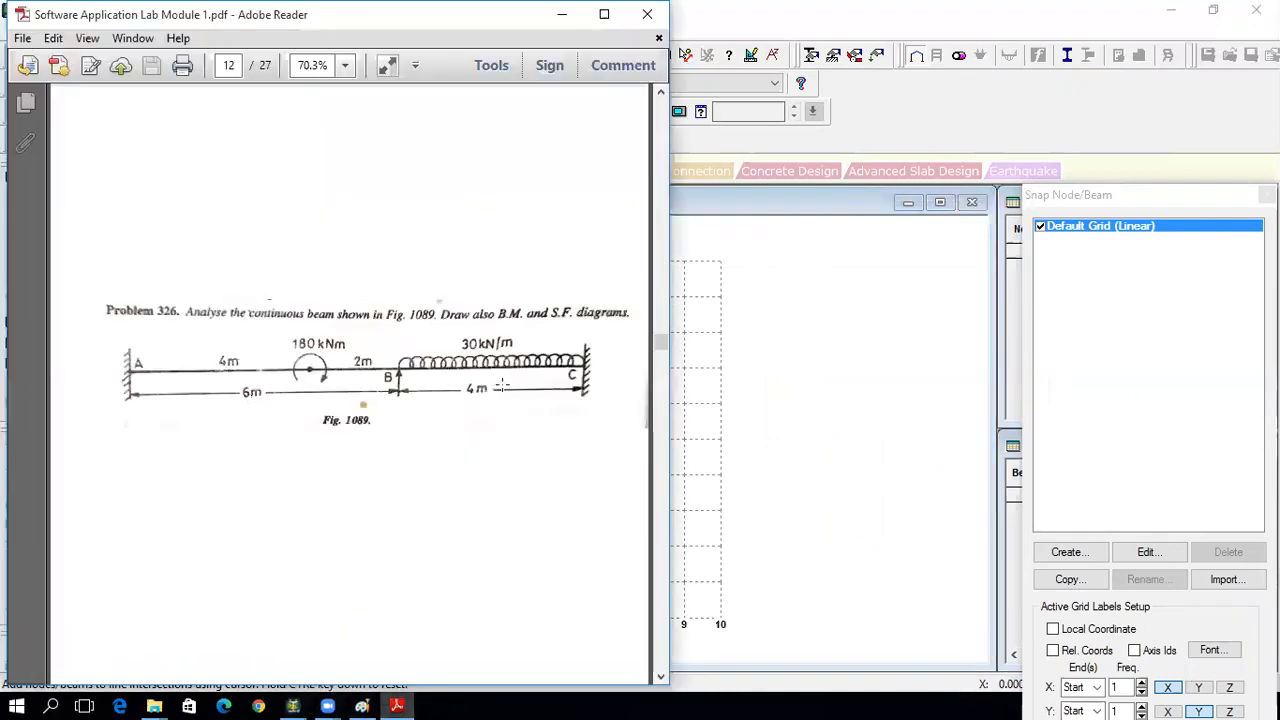
pyautogui.click(292, 706)
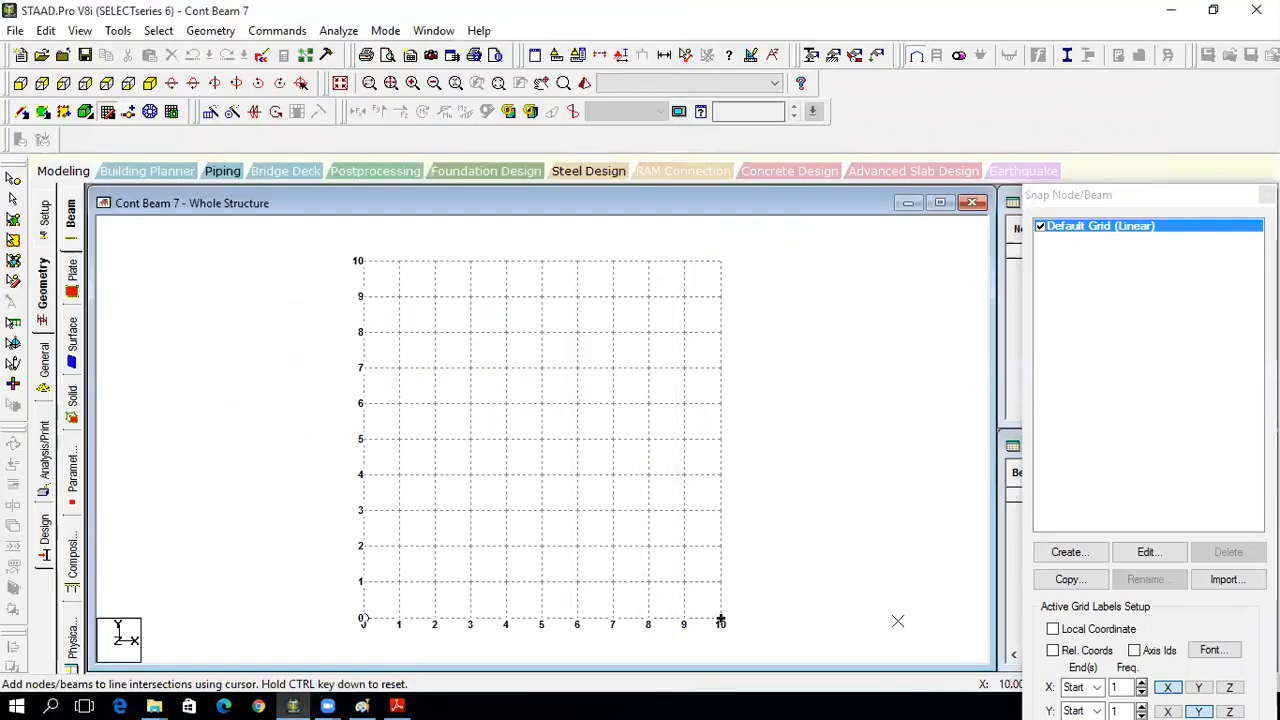
pyautogui.doubleClick(1134, 202)
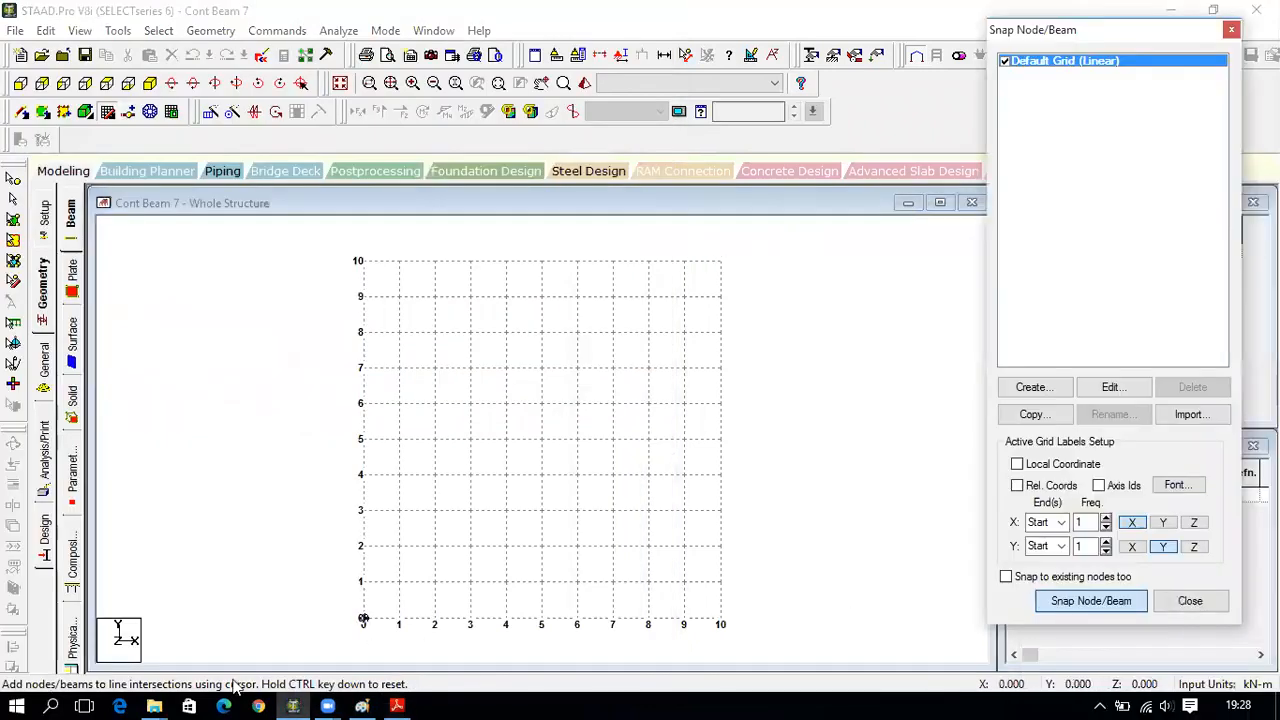
pyautogui.click(362, 617)
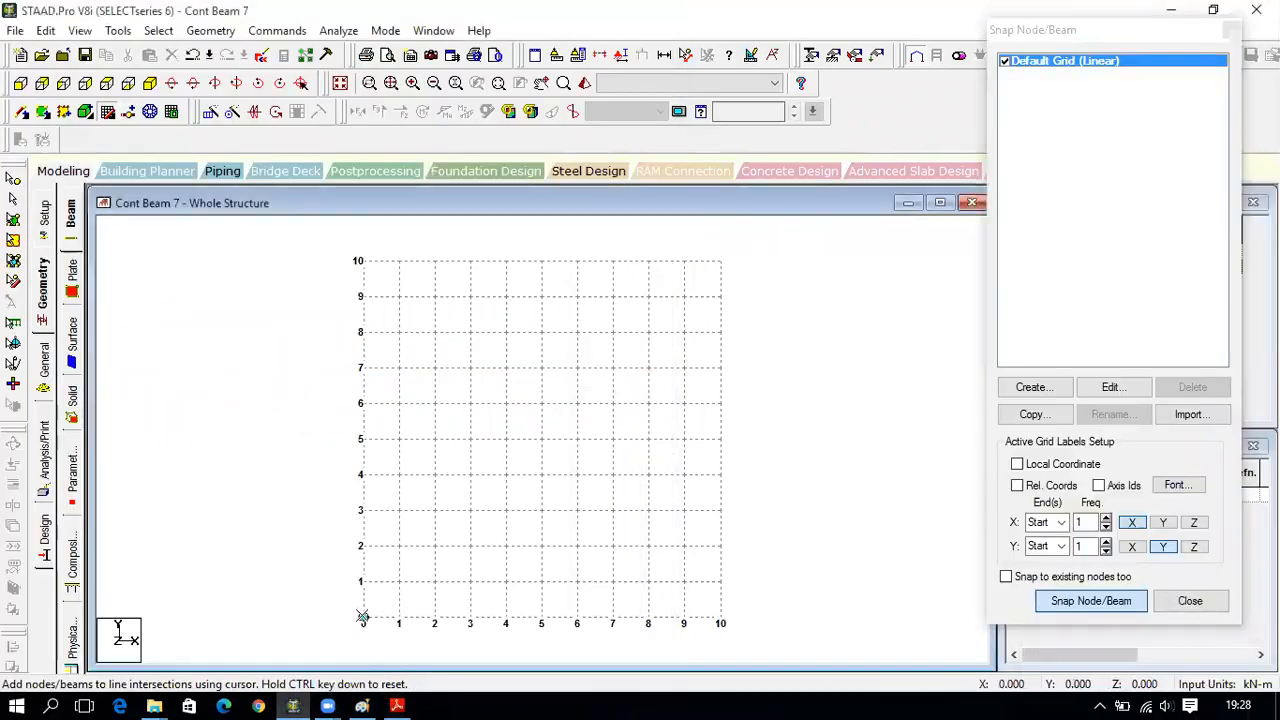
pyautogui.click(574, 619)
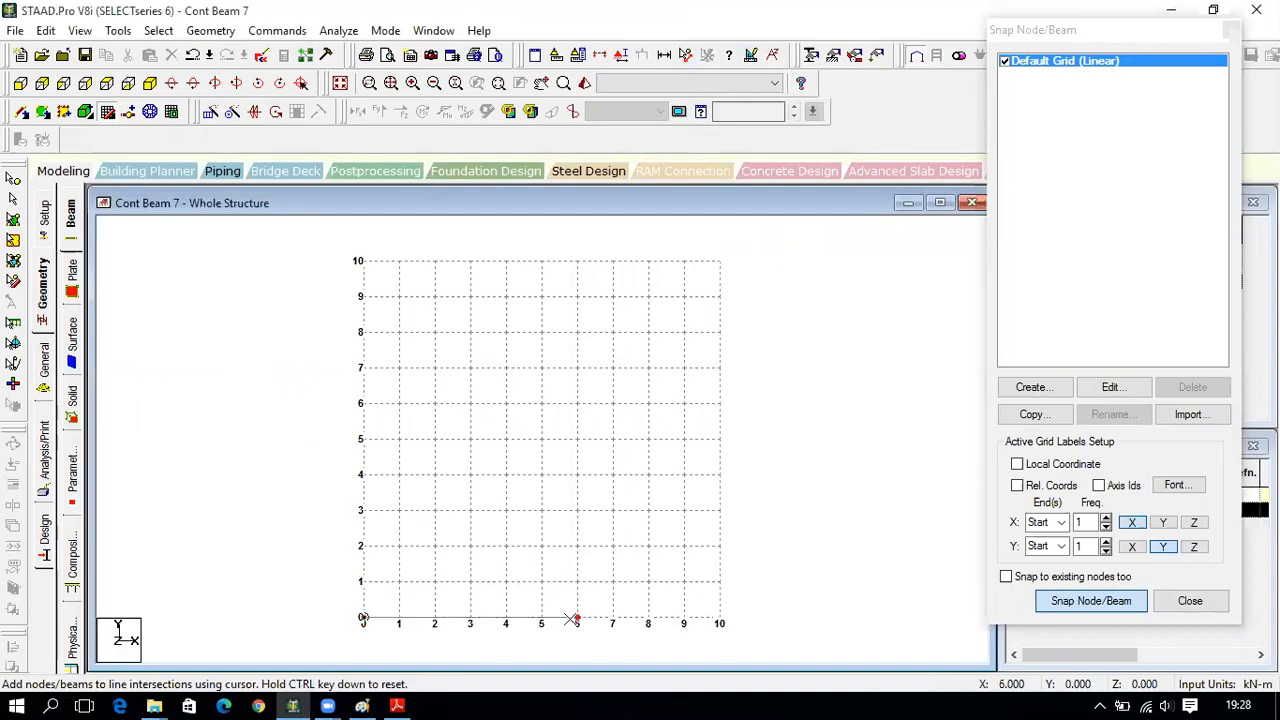
pyautogui.click(719, 619)
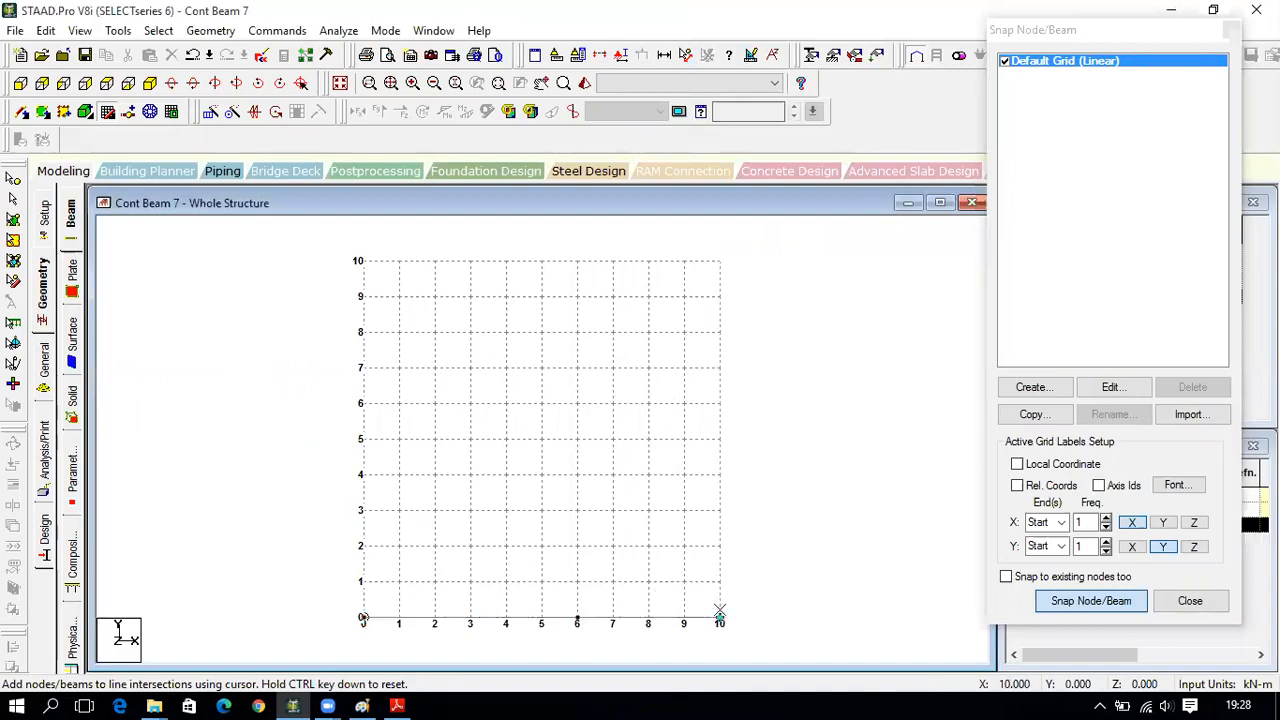
# - End the grid-based beam drawing, check Problem 326's continuous beam figure in the PDF and return to STAAD.Pro
pyautogui.click(1183, 602)
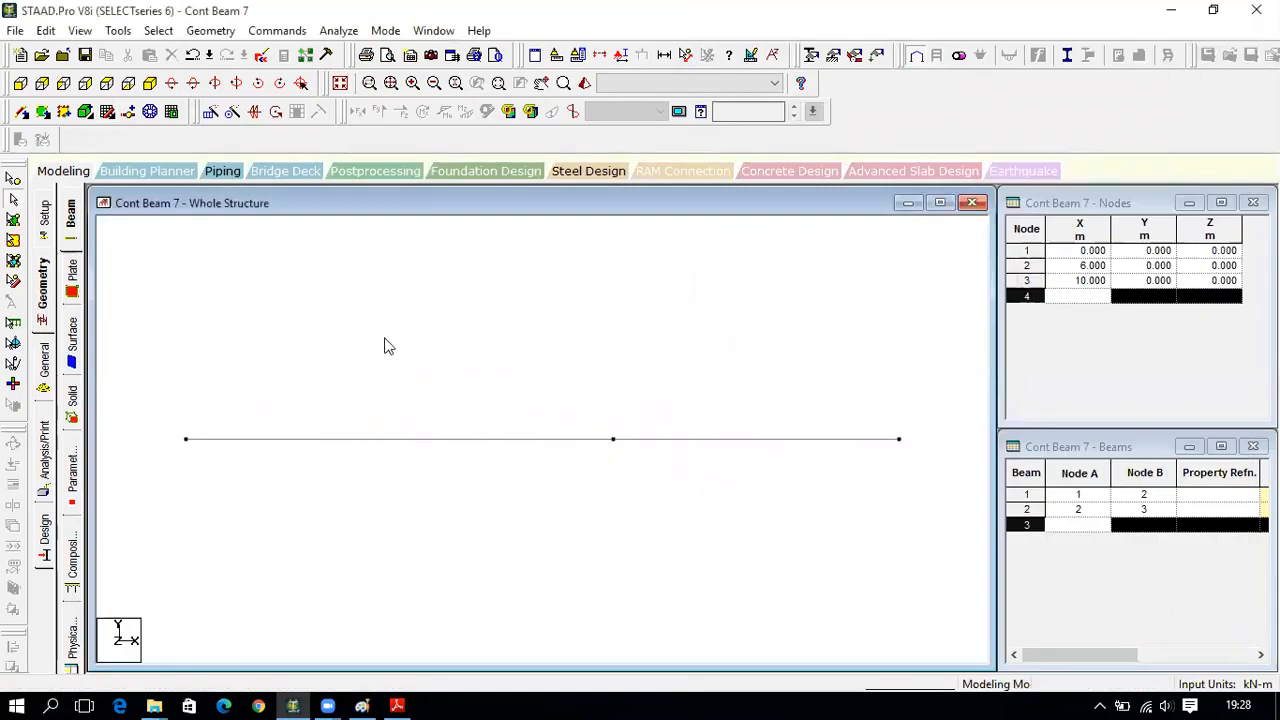
pyautogui.click(398, 705)
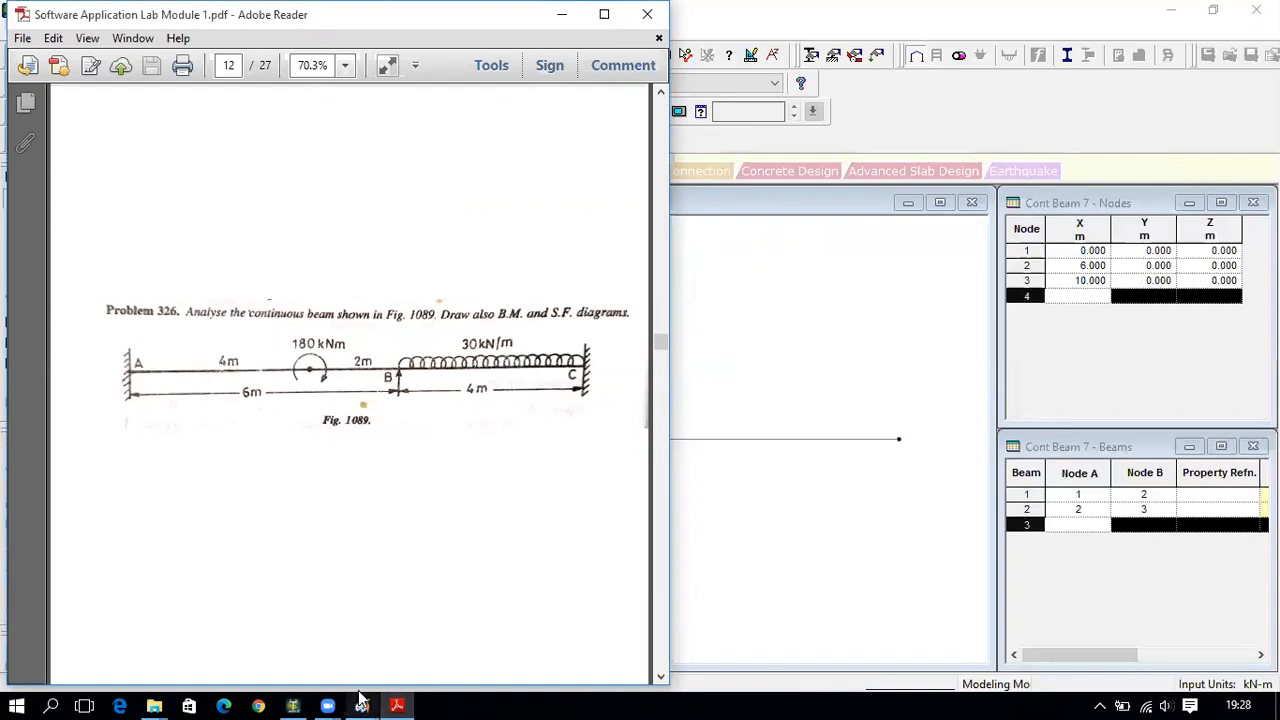
pyautogui.moveTo(362, 700)
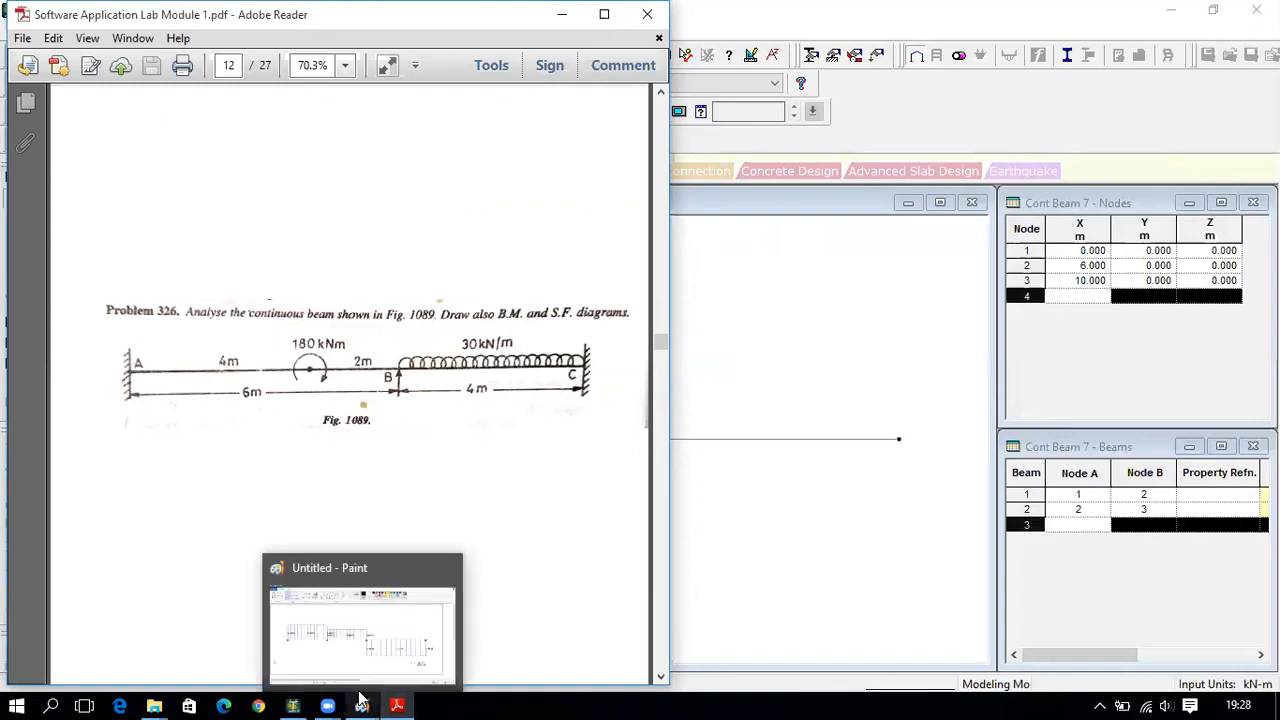
pyautogui.moveTo(288, 698)
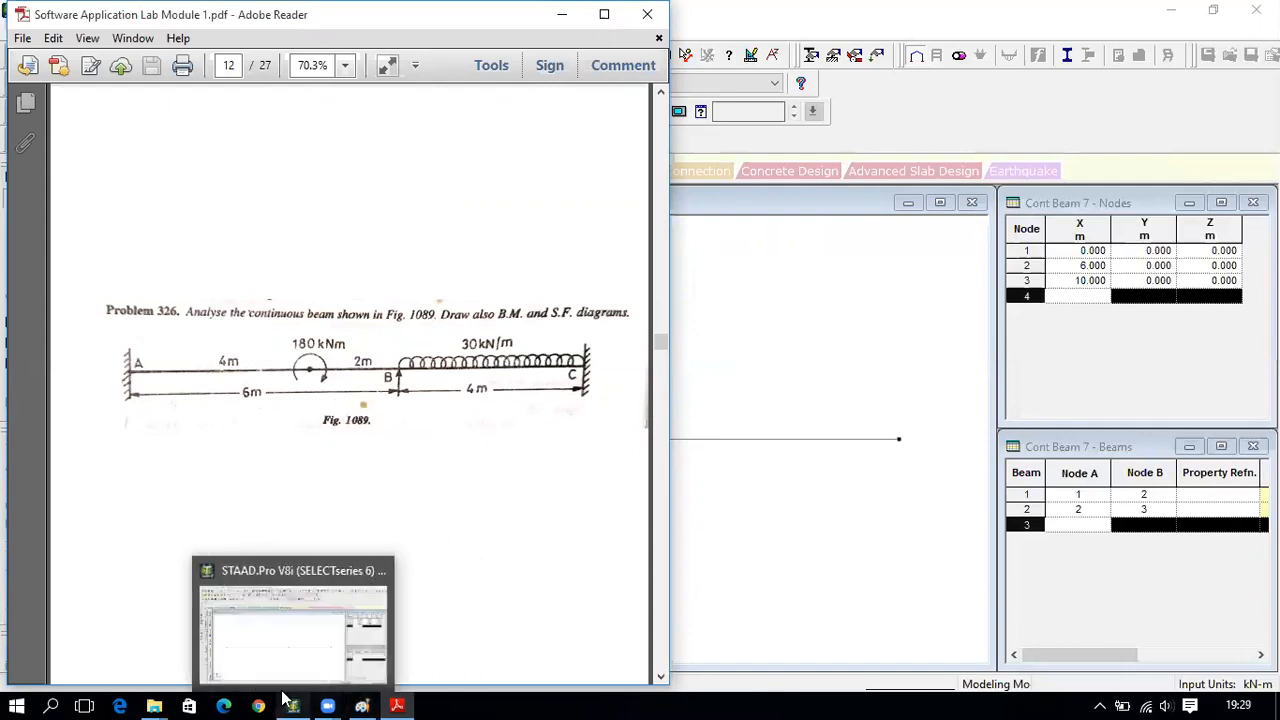
pyautogui.click(288, 700)
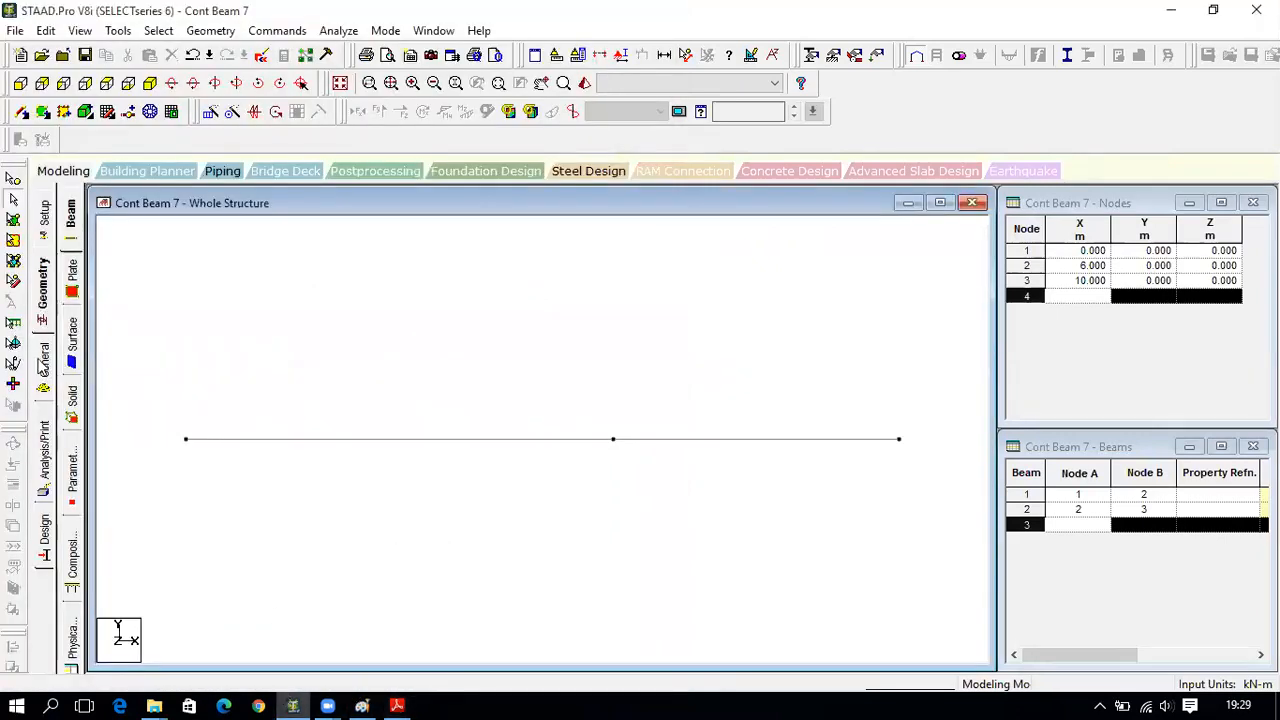
# - Define a rectangular concrete section property with YD 0.4 m and ZD 0.35 m
pyautogui.click(44, 362)
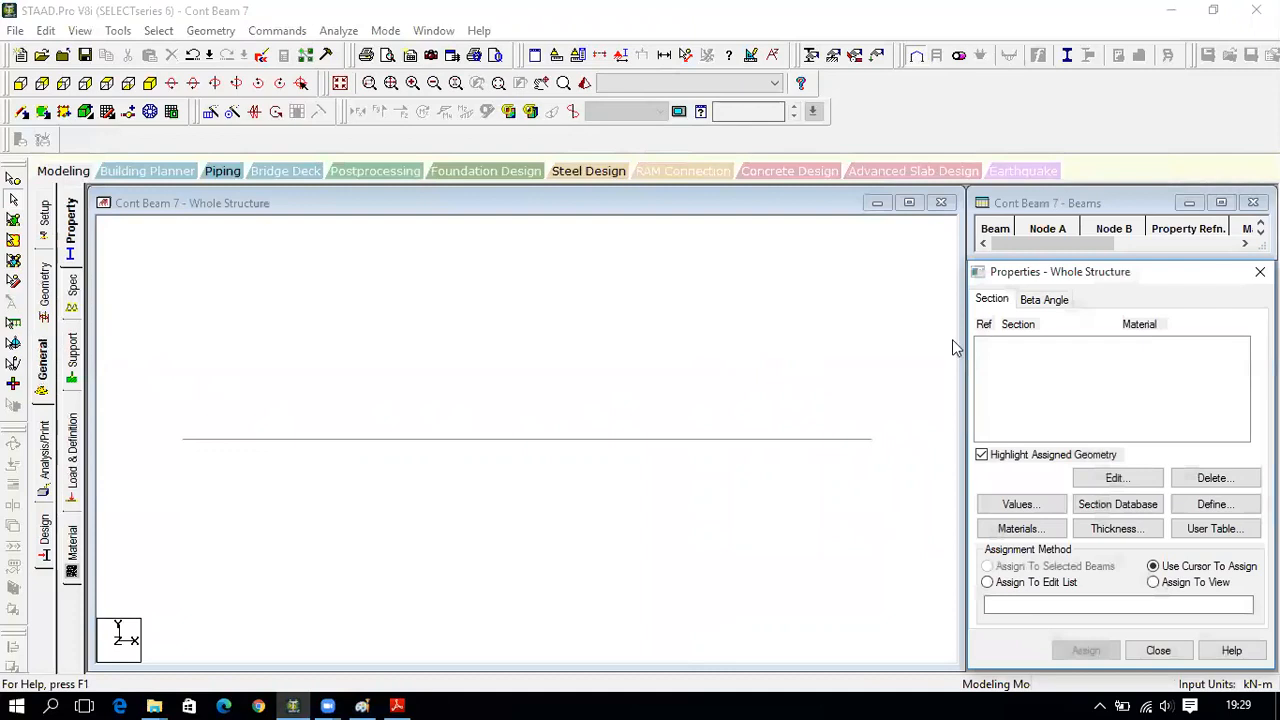
pyautogui.click(1190, 504)
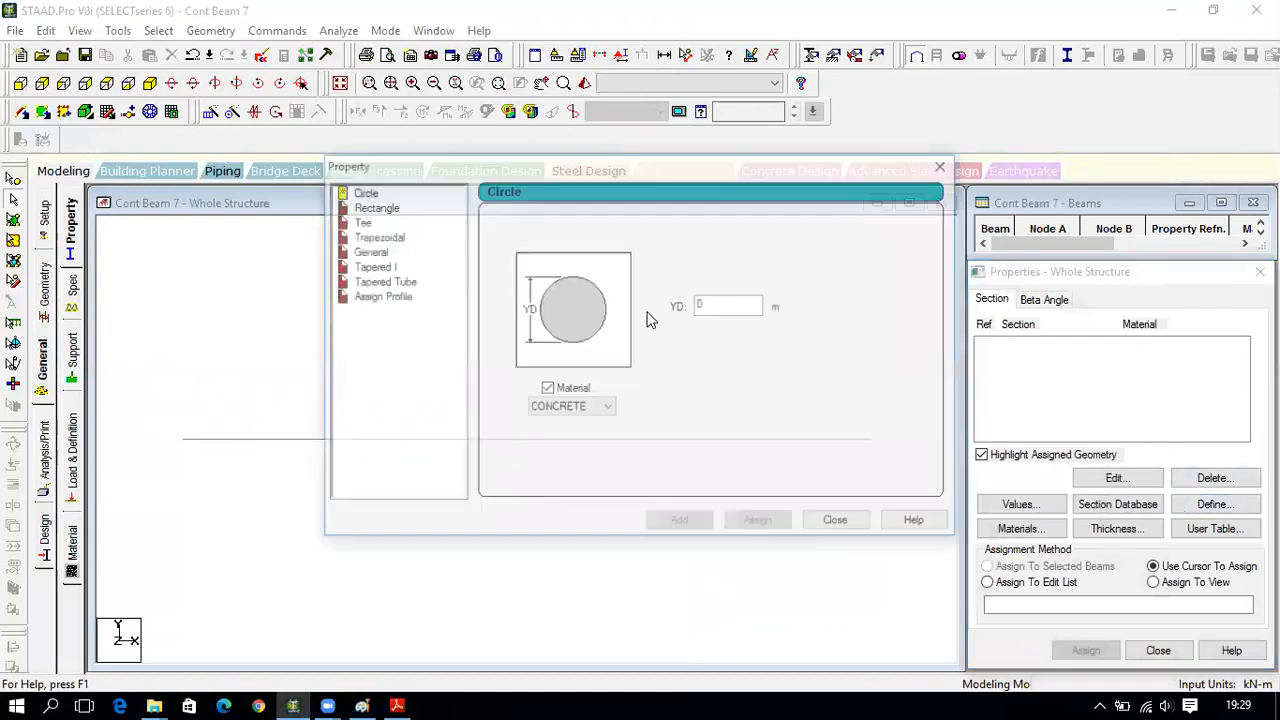
pyautogui.click(370, 221)
pyautogui.click(373, 207)
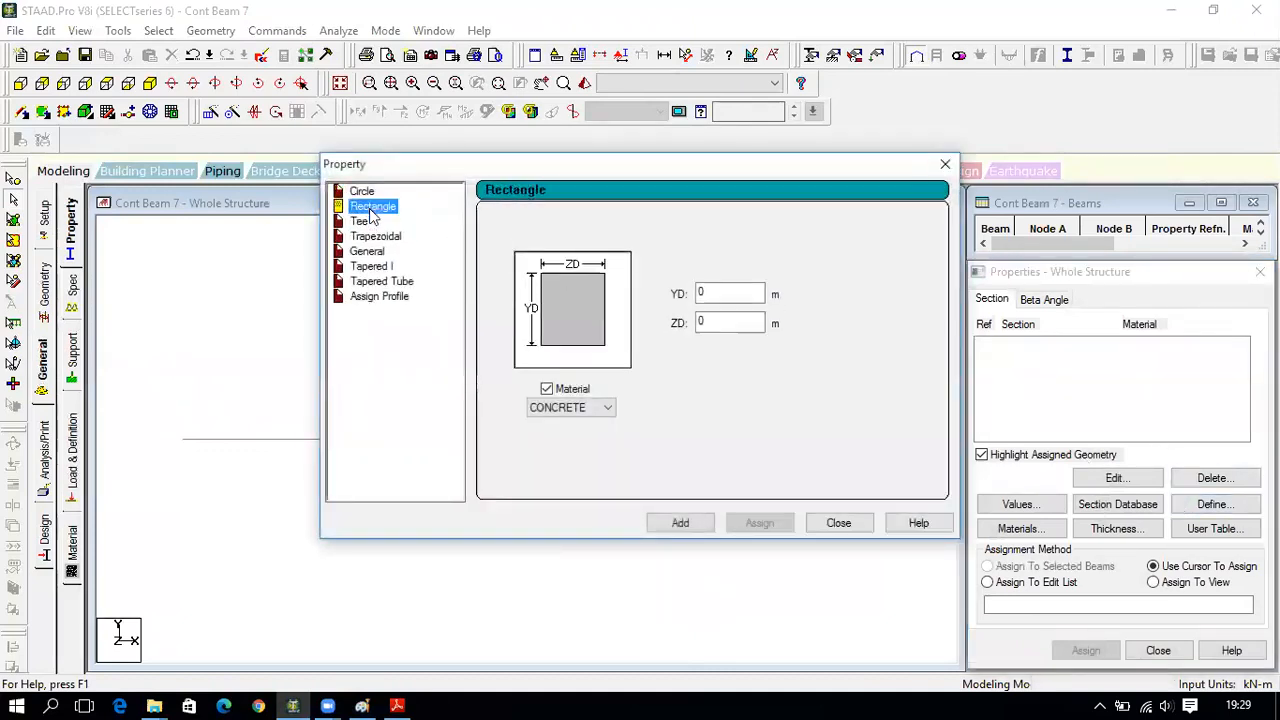
pyautogui.click(728, 295)
pyautogui.write('.4')
pyautogui.click(751, 323)
pyautogui.write('.35')
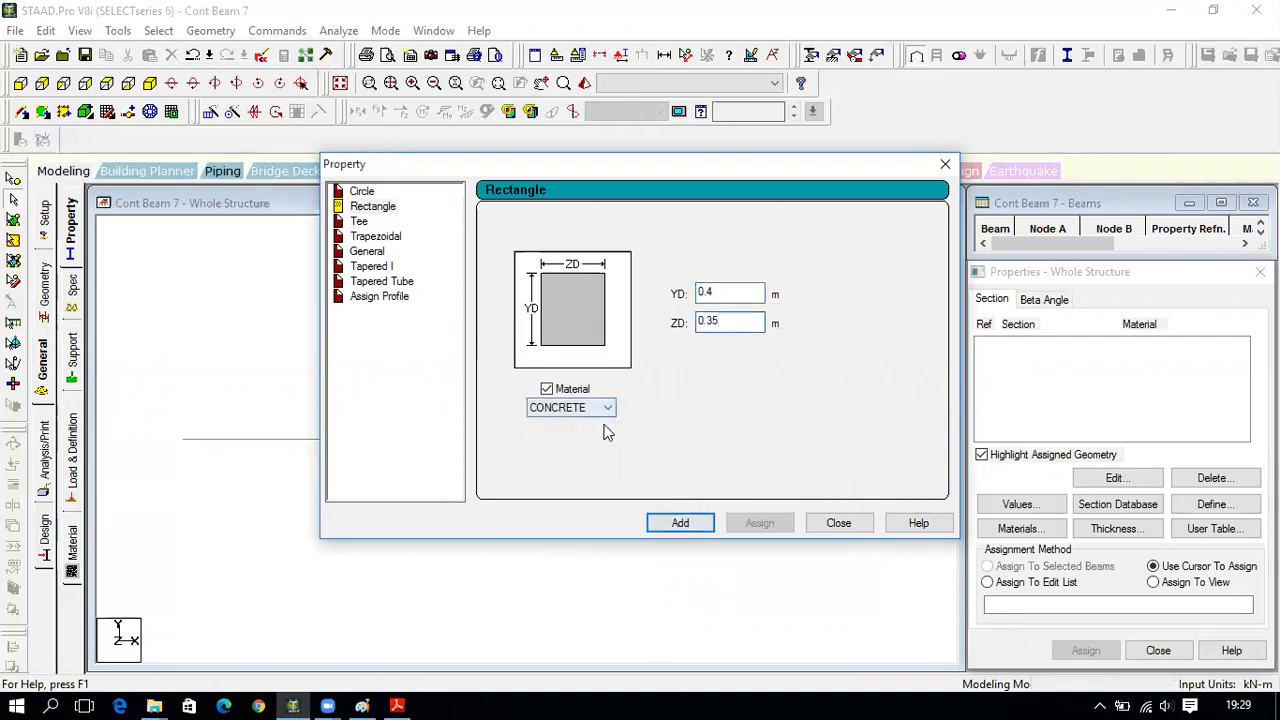
pyautogui.click(680, 527)
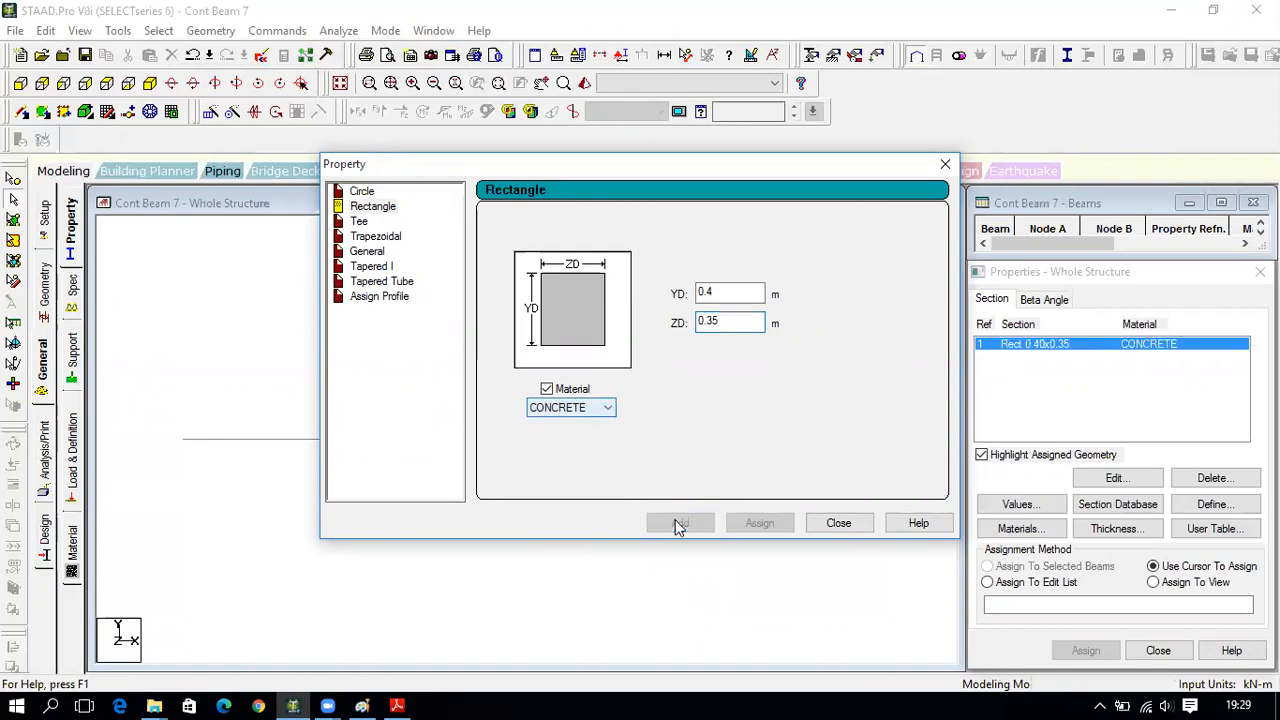
pyautogui.click(862, 529)
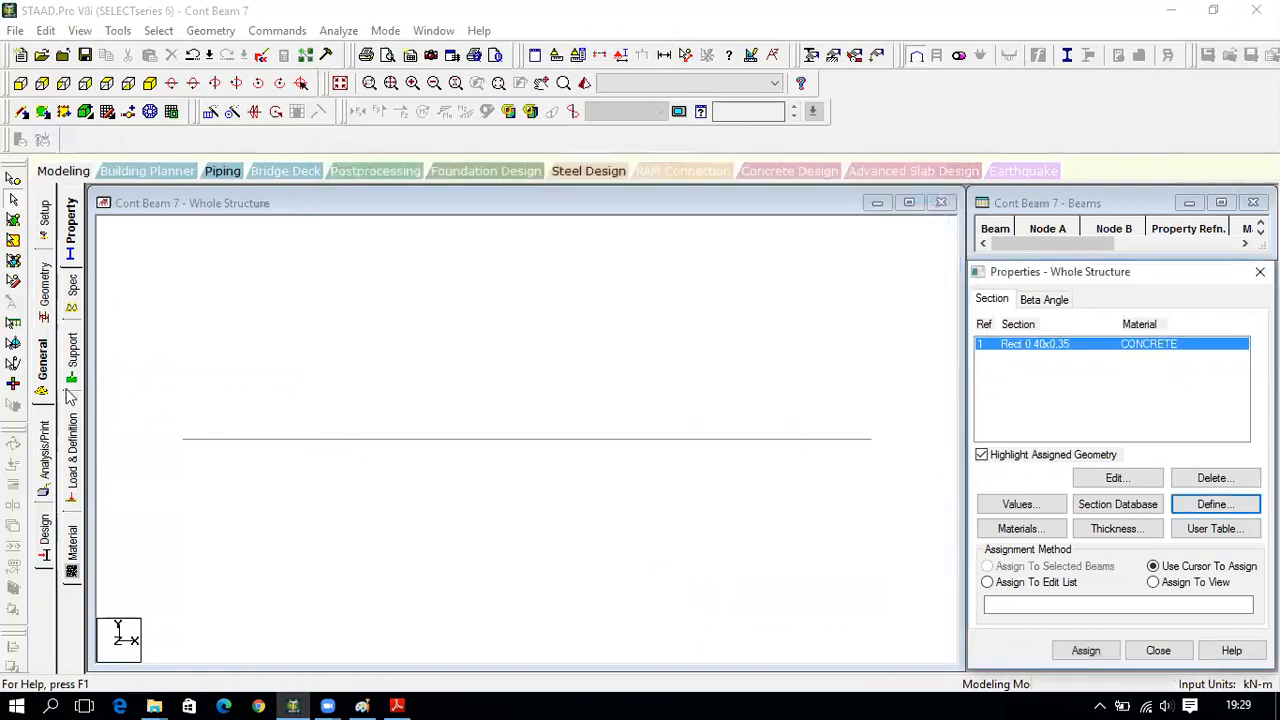
# - Select both beam spans and assign the rectangular concrete section to them
pyautogui.moveTo(150, 379); pyautogui.dragTo(385, 505)
pyautogui.moveTo(174, 384); pyautogui.dragTo(870, 489)
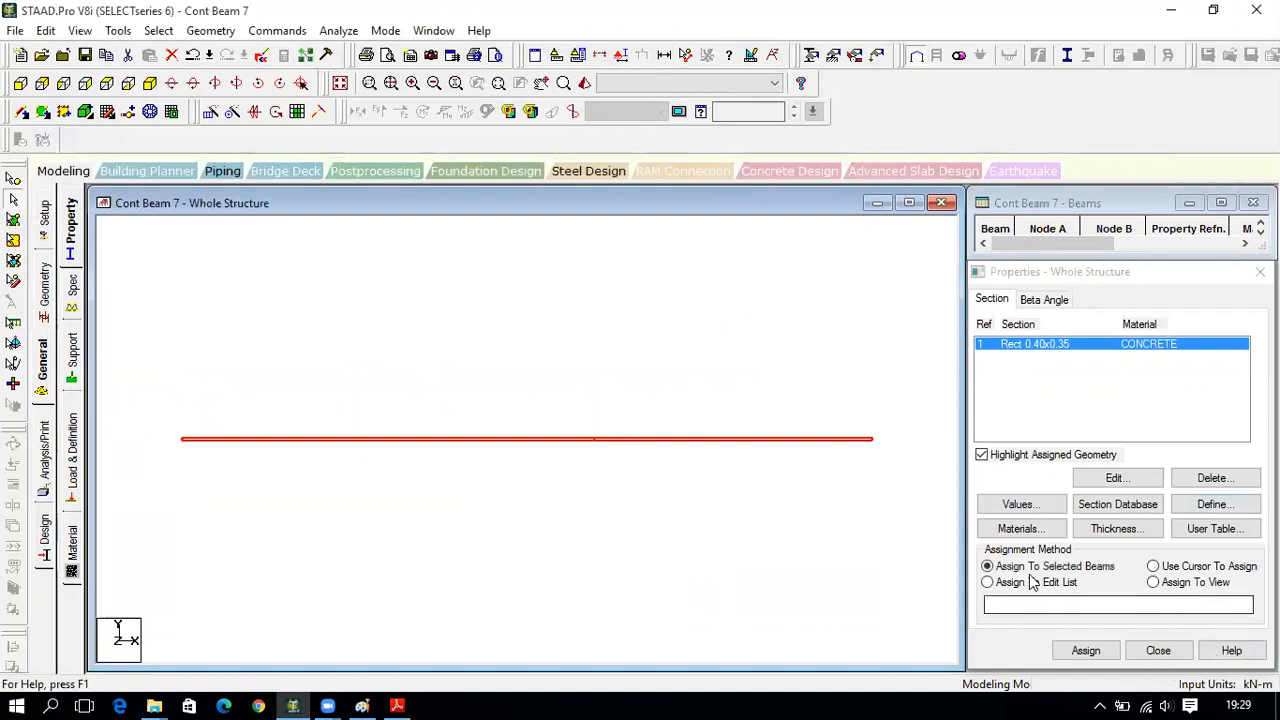
pyautogui.click(1084, 650)
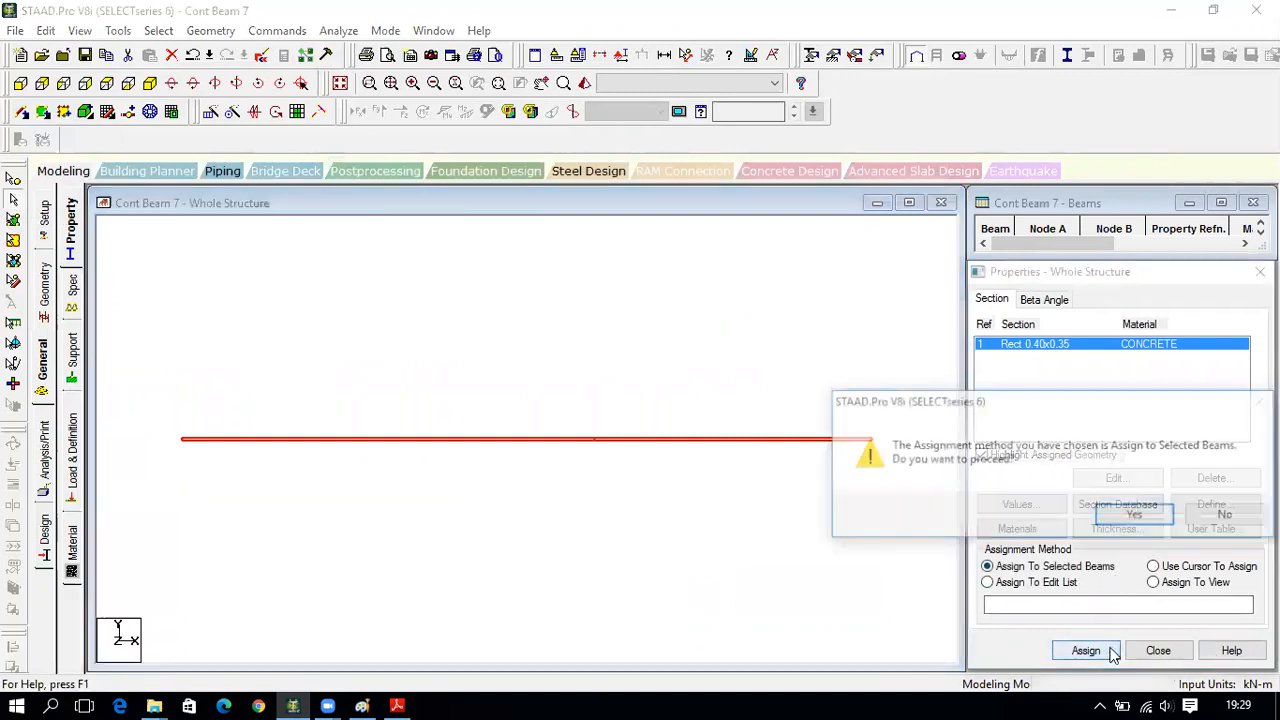
pyautogui.click(1134, 516)
pyautogui.click(463, 481)
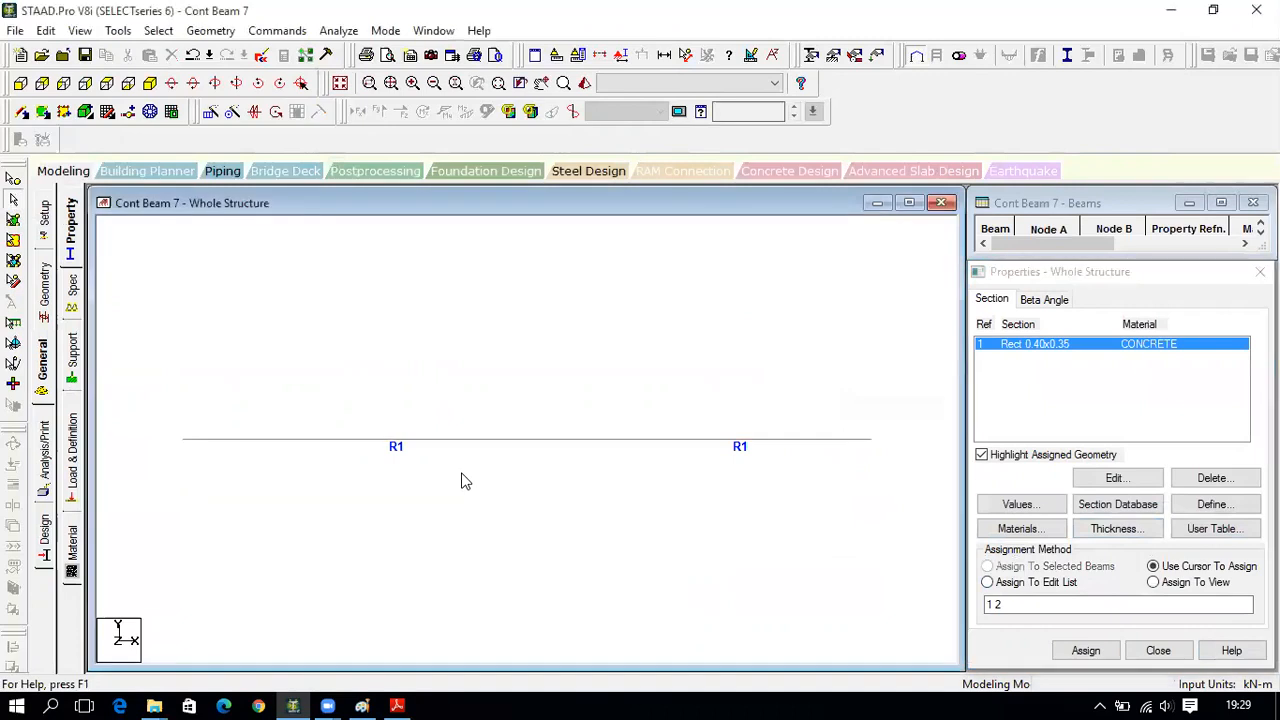
# - Show the node numbers, open the support settings and check Problem 326's support types in the PDF
pyautogui.hotkey('shift', 'n')
pyautogui.click(72, 380)
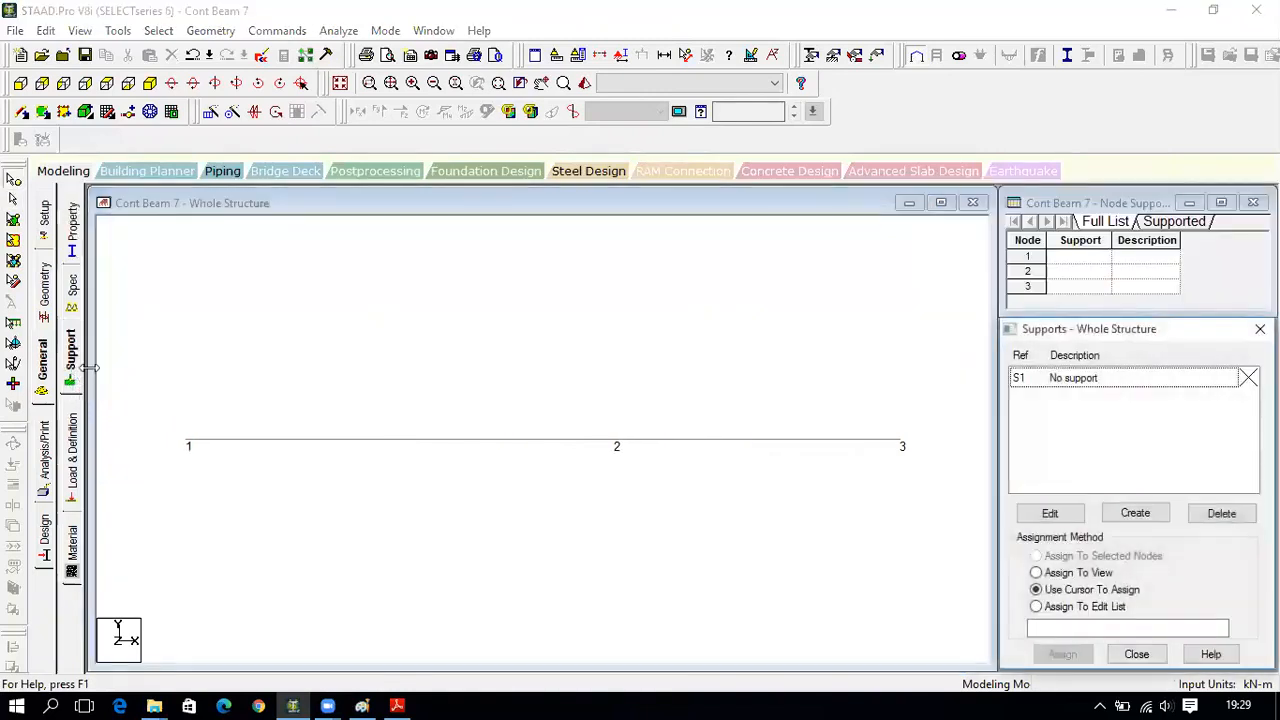
pyautogui.click(397, 706)
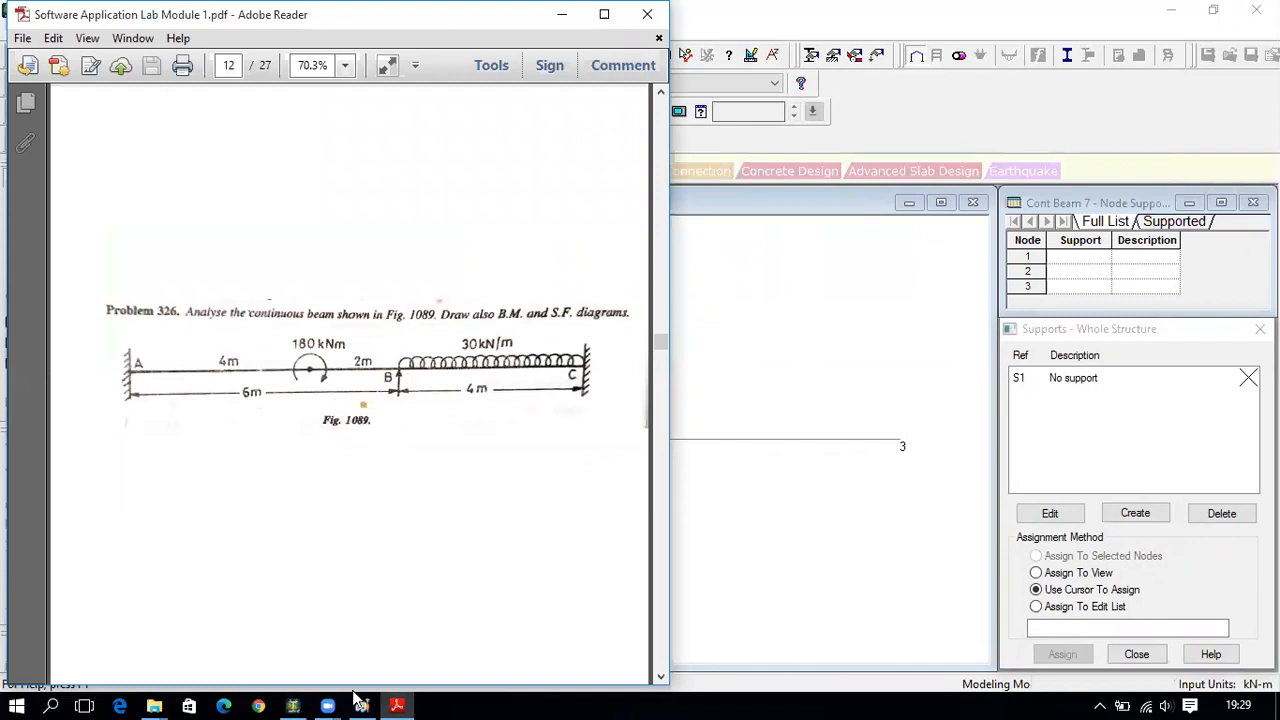
pyautogui.click(292, 706)
# - Create one fixed support and one pinned support for the beam
pyautogui.click(1134, 513)
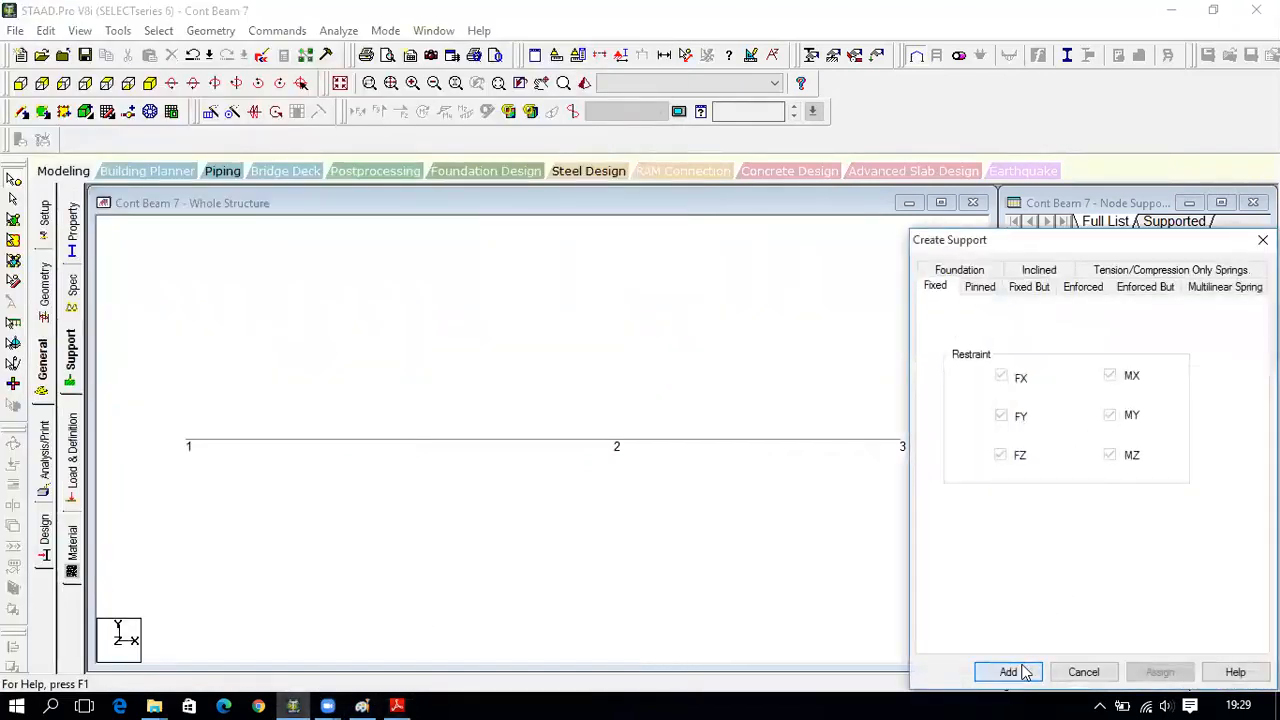
pyautogui.click(1022, 670)
pyautogui.click(1134, 513)
pyautogui.click(984, 292)
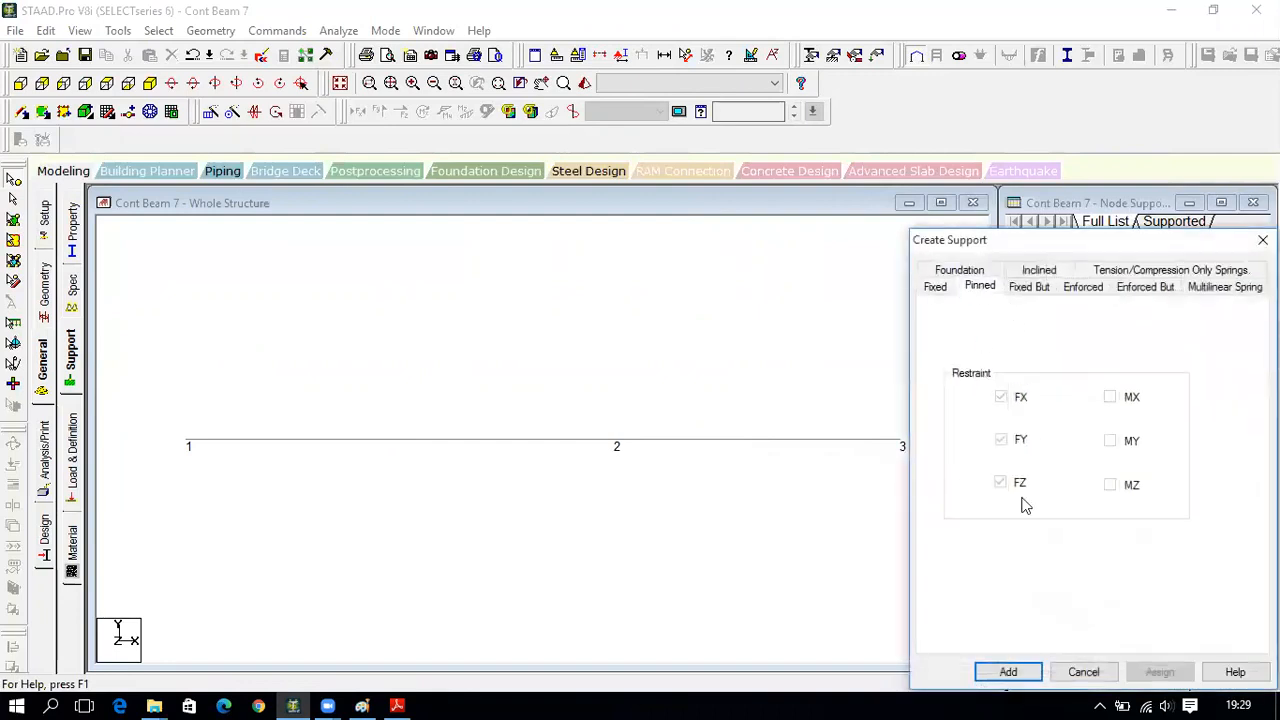
pyautogui.click(1027, 672)
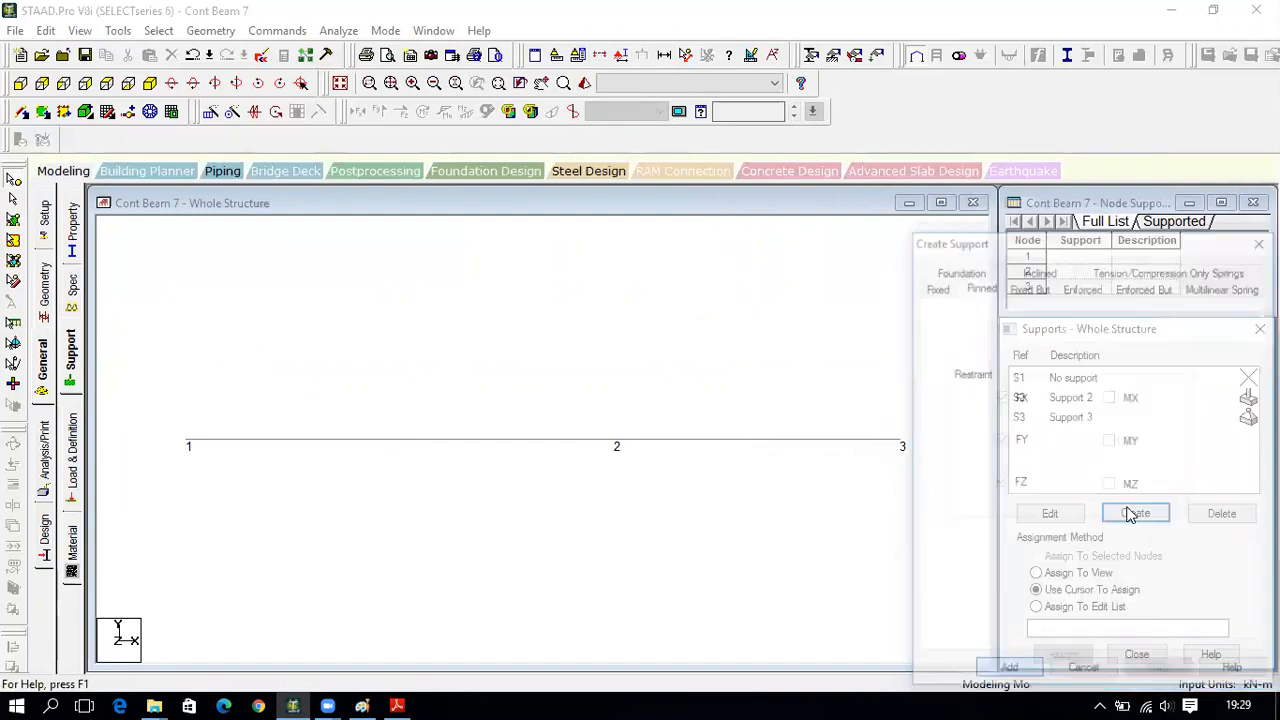
# - Assign the fixed support to nodes 1 and 3 and the pinned support to node 2
pyautogui.click(1173, 397)
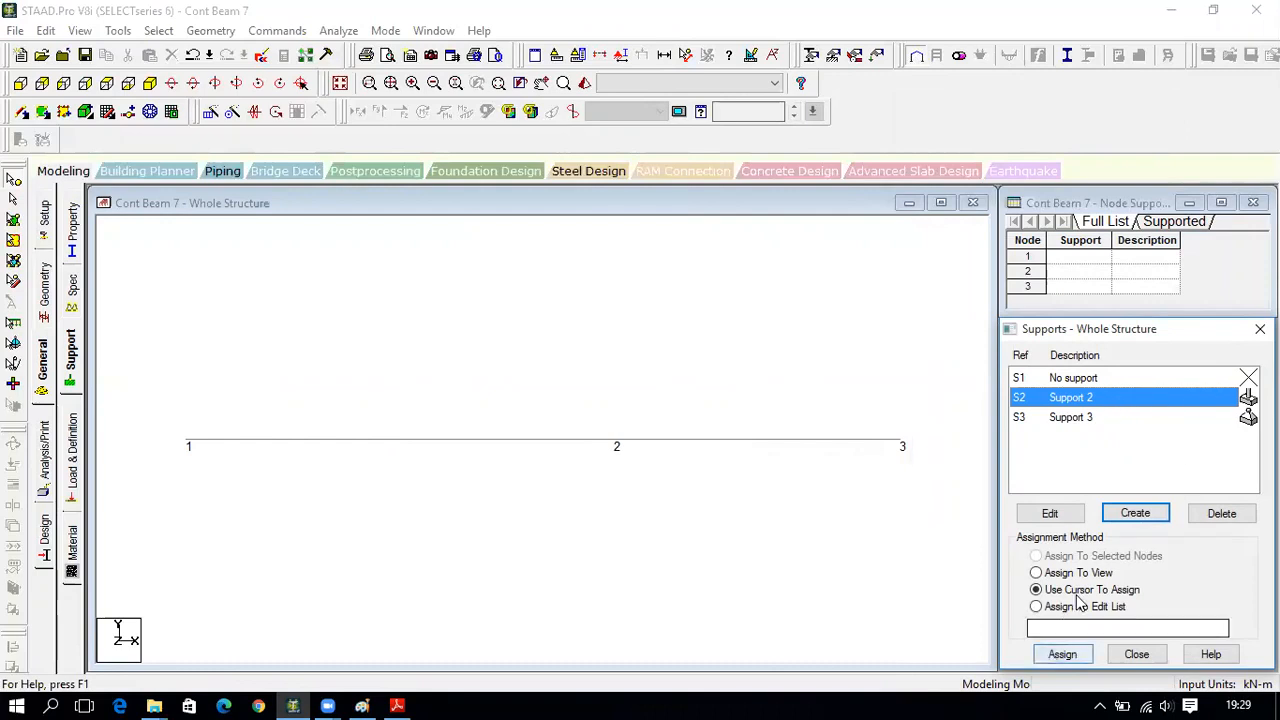
pyautogui.click(1063, 654)
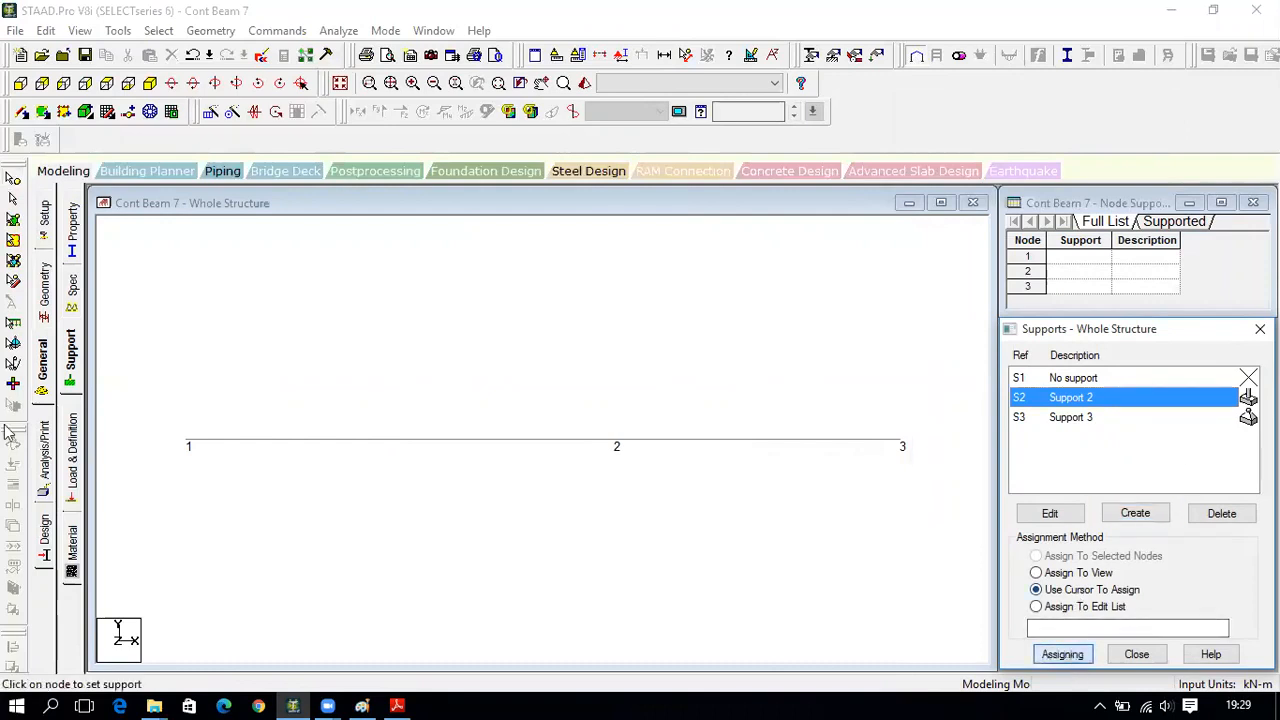
pyautogui.click(186, 446)
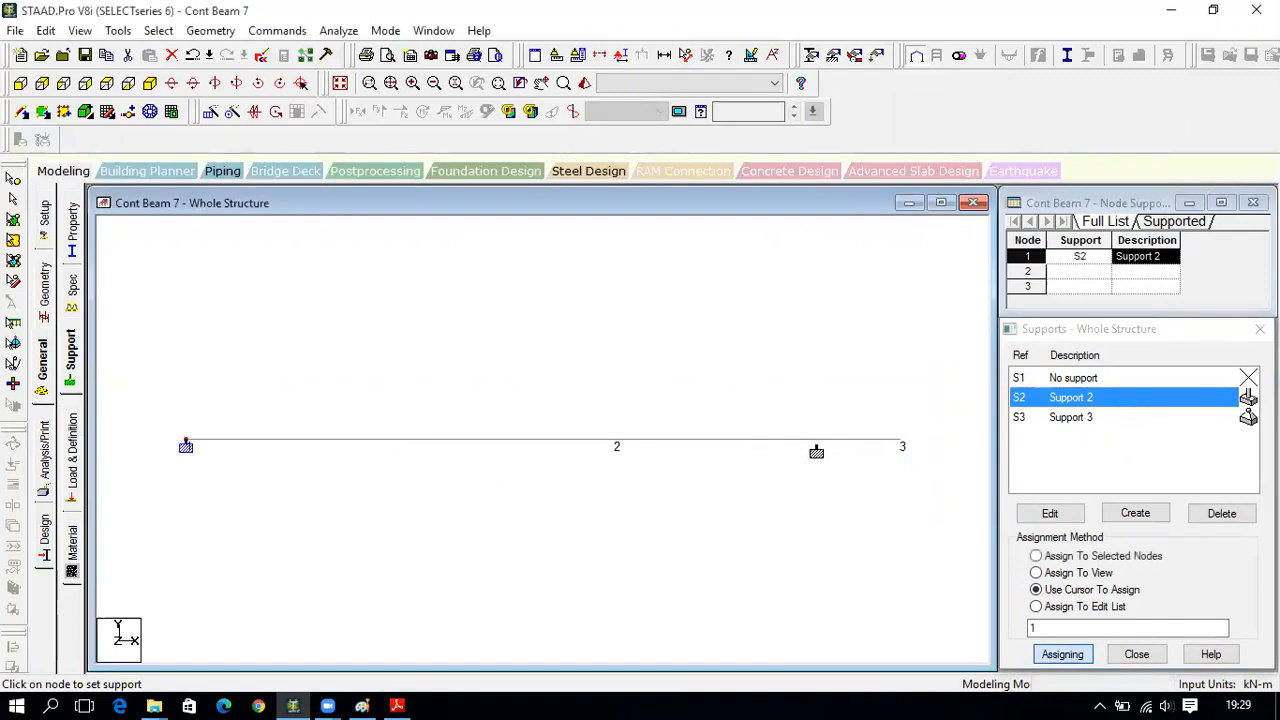
pyautogui.click(900, 446)
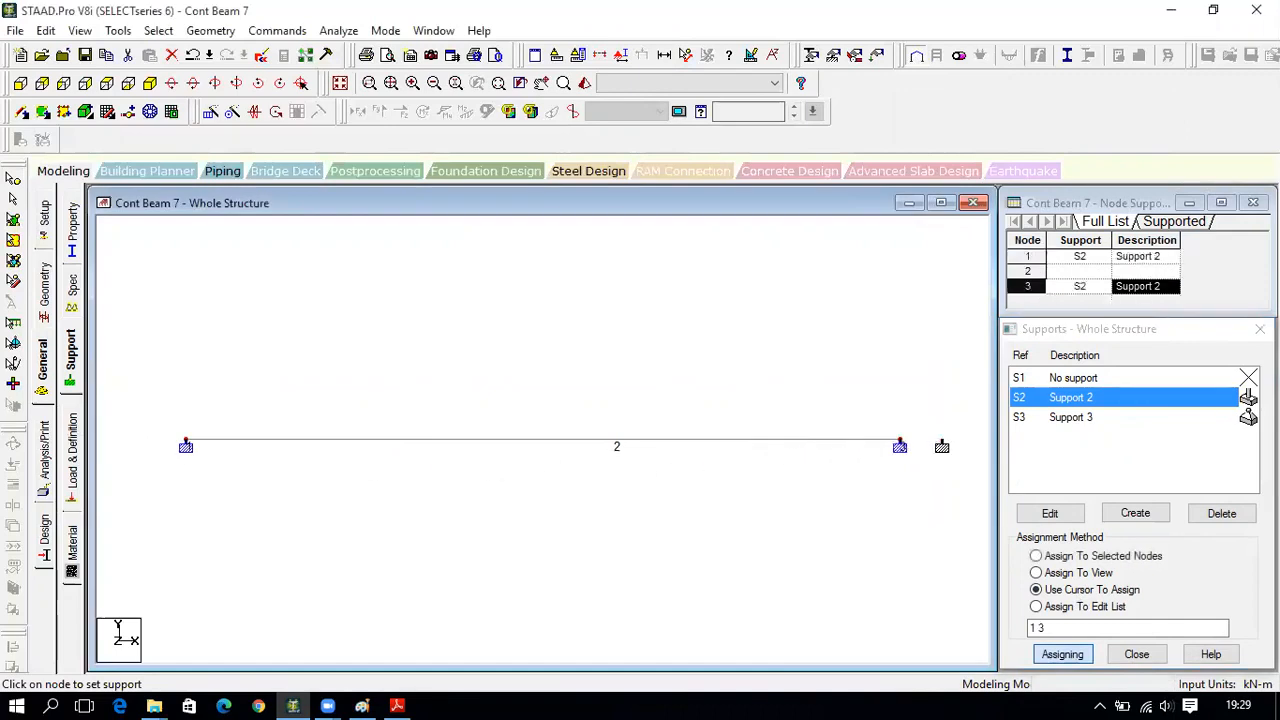
pyautogui.click(1093, 420)
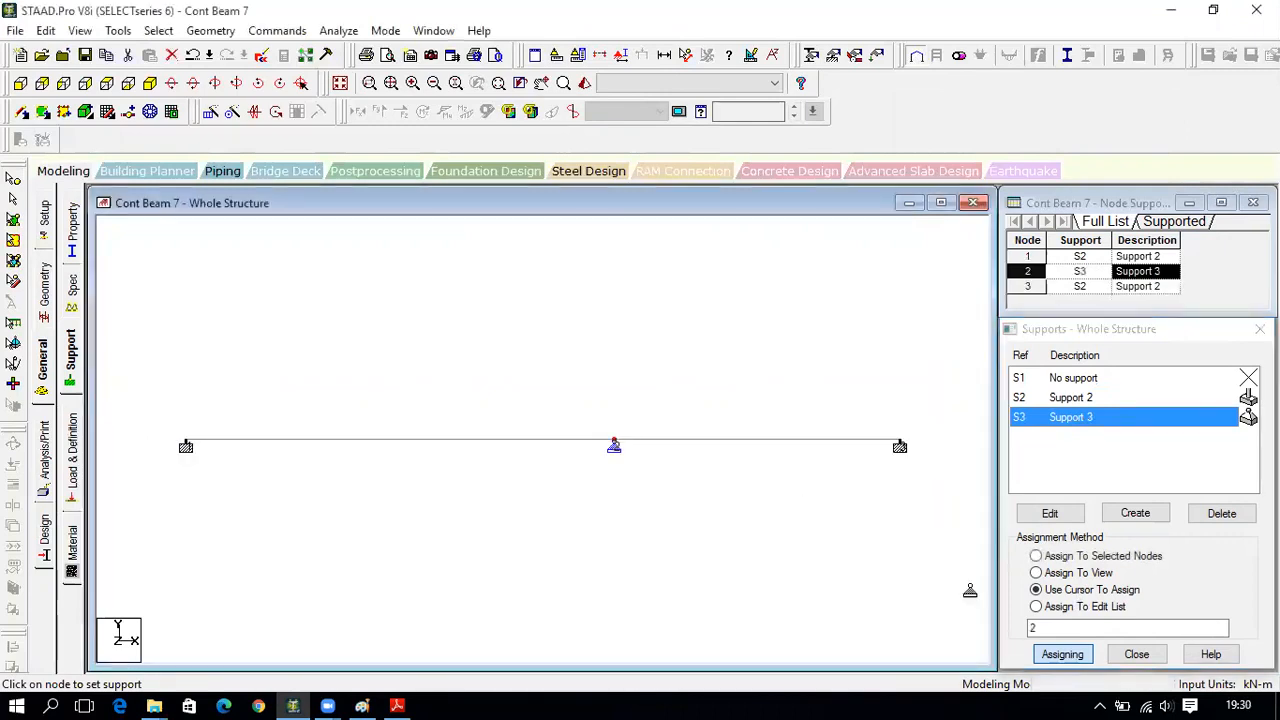
pyautogui.click(1148, 657)
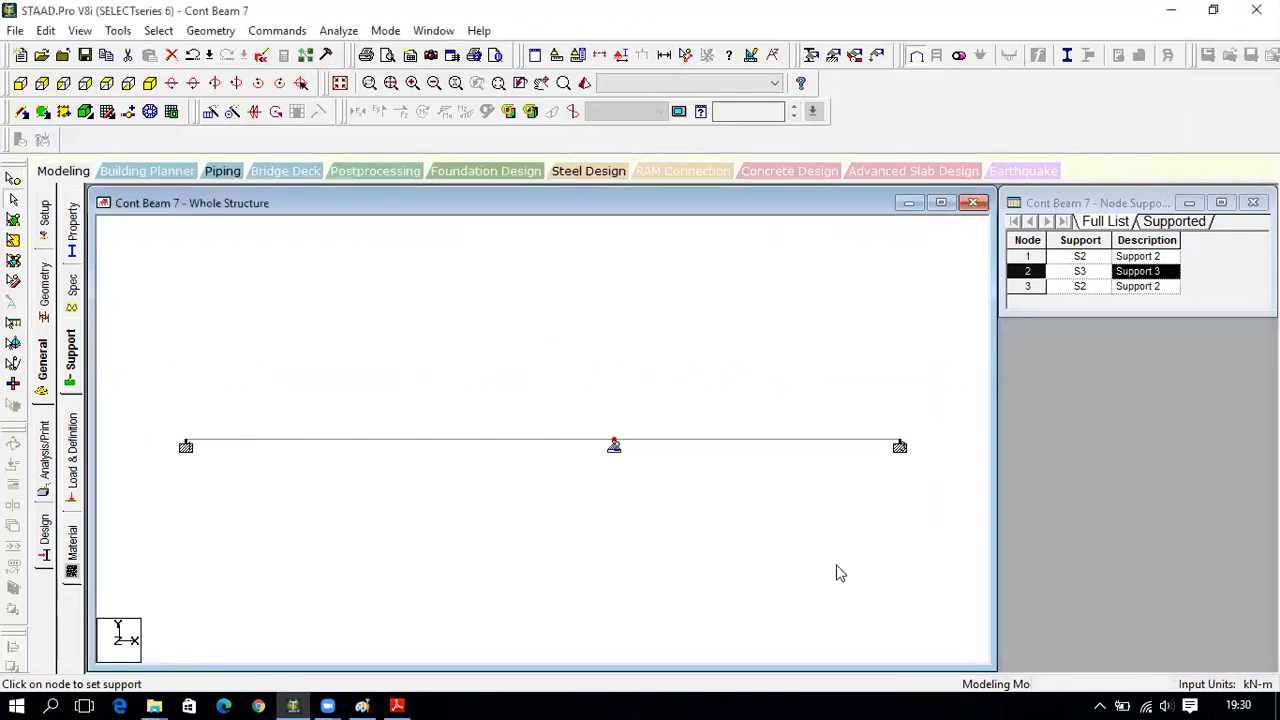
# - Check Problem 326's loads in the PDF and add primary load case 1 titled LOAD CASE 1 with loading type None
pyautogui.click(397, 706)
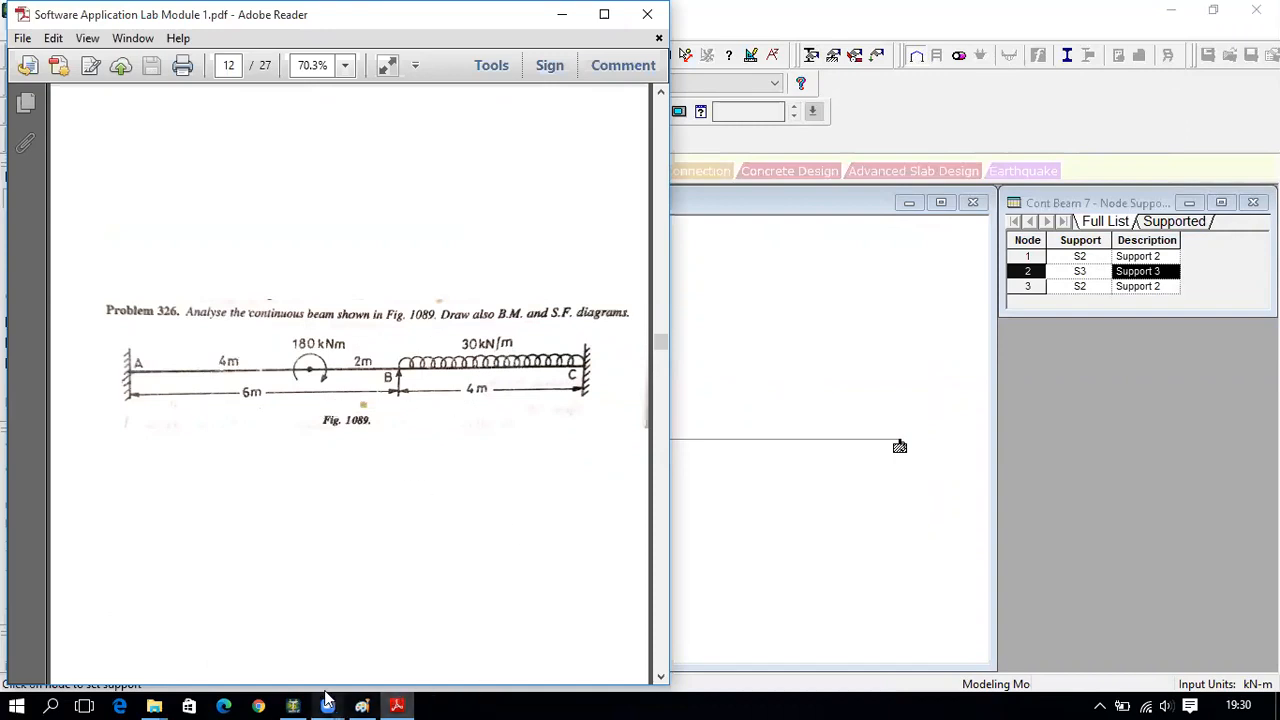
pyautogui.click(293, 706)
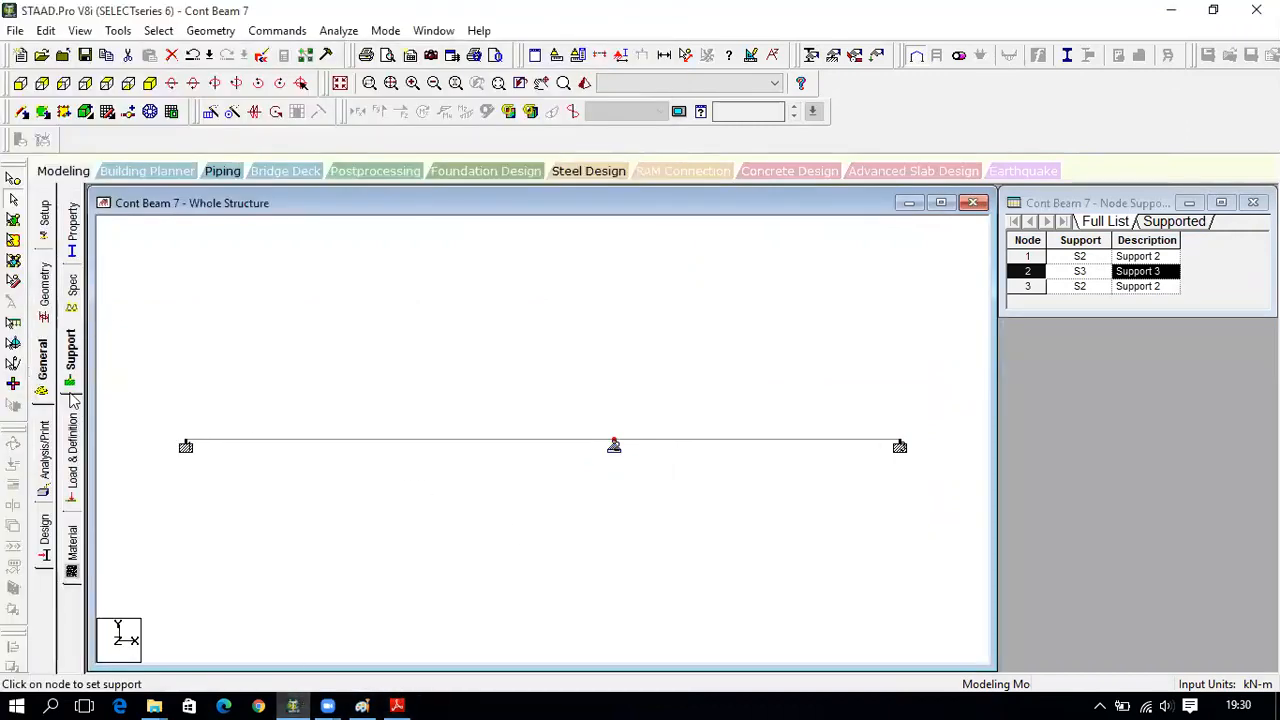
pyautogui.click(72, 452)
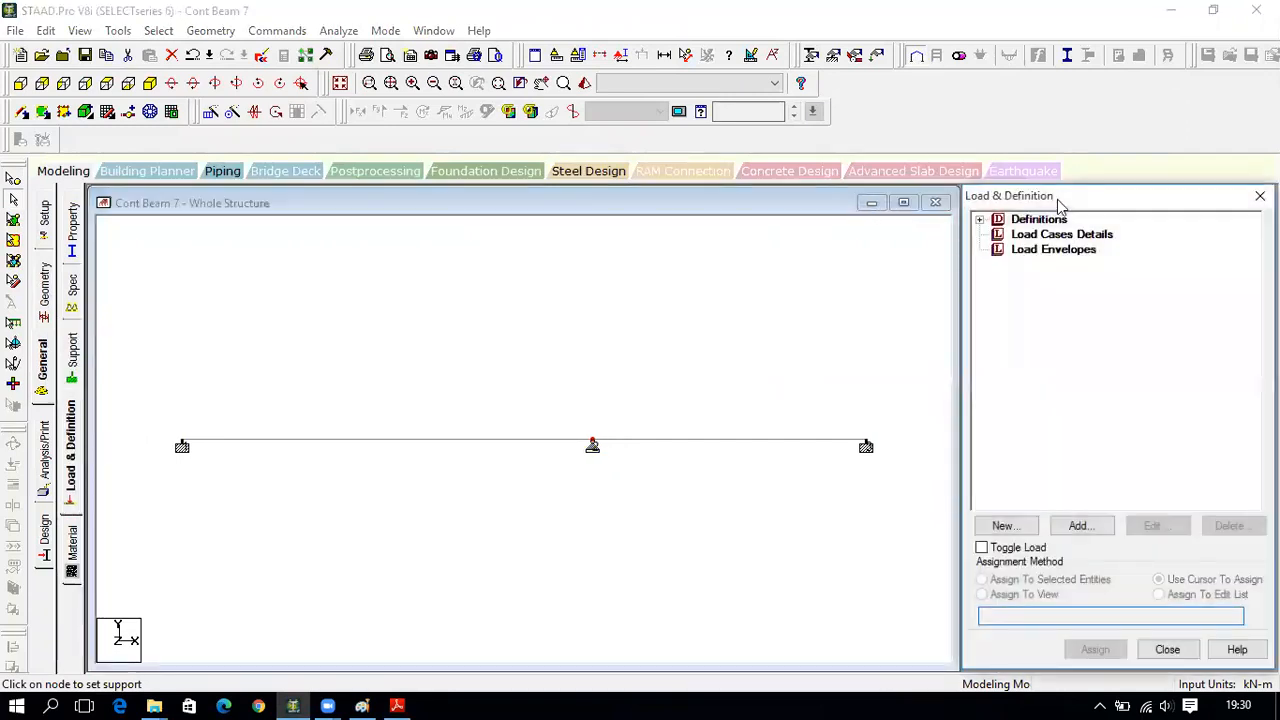
pyautogui.click(1066, 236)
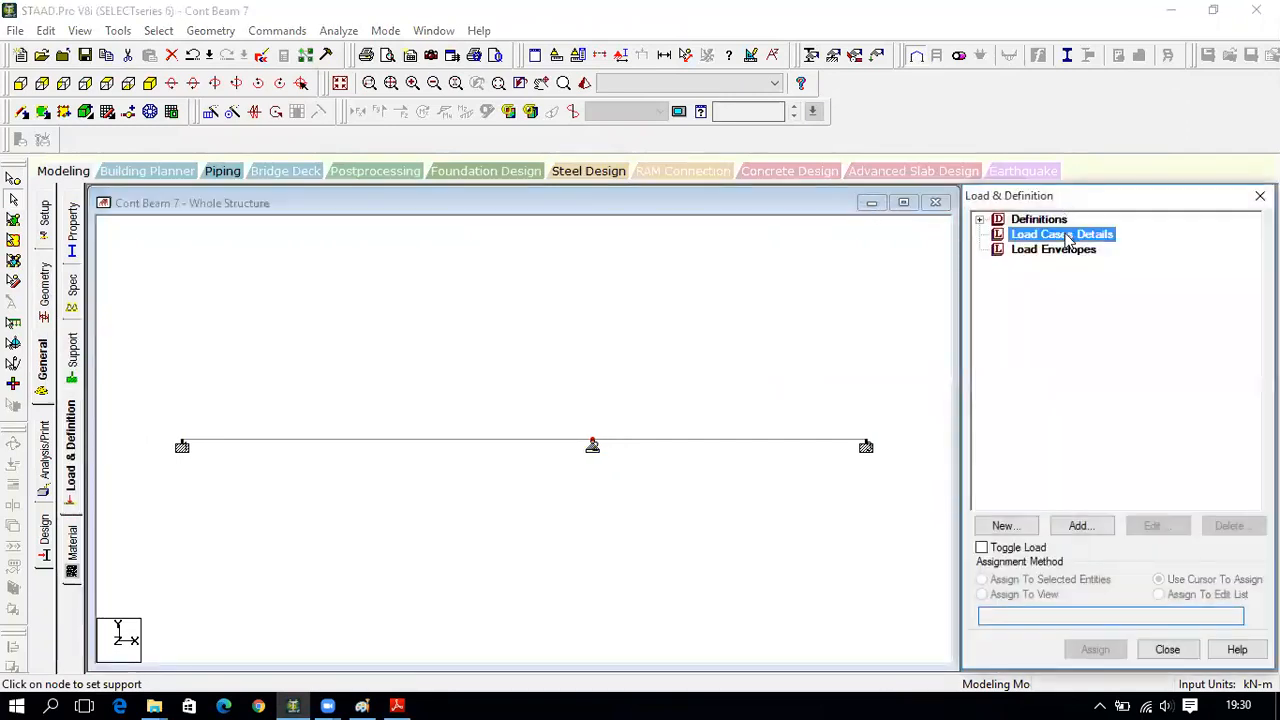
pyautogui.click(1082, 526)
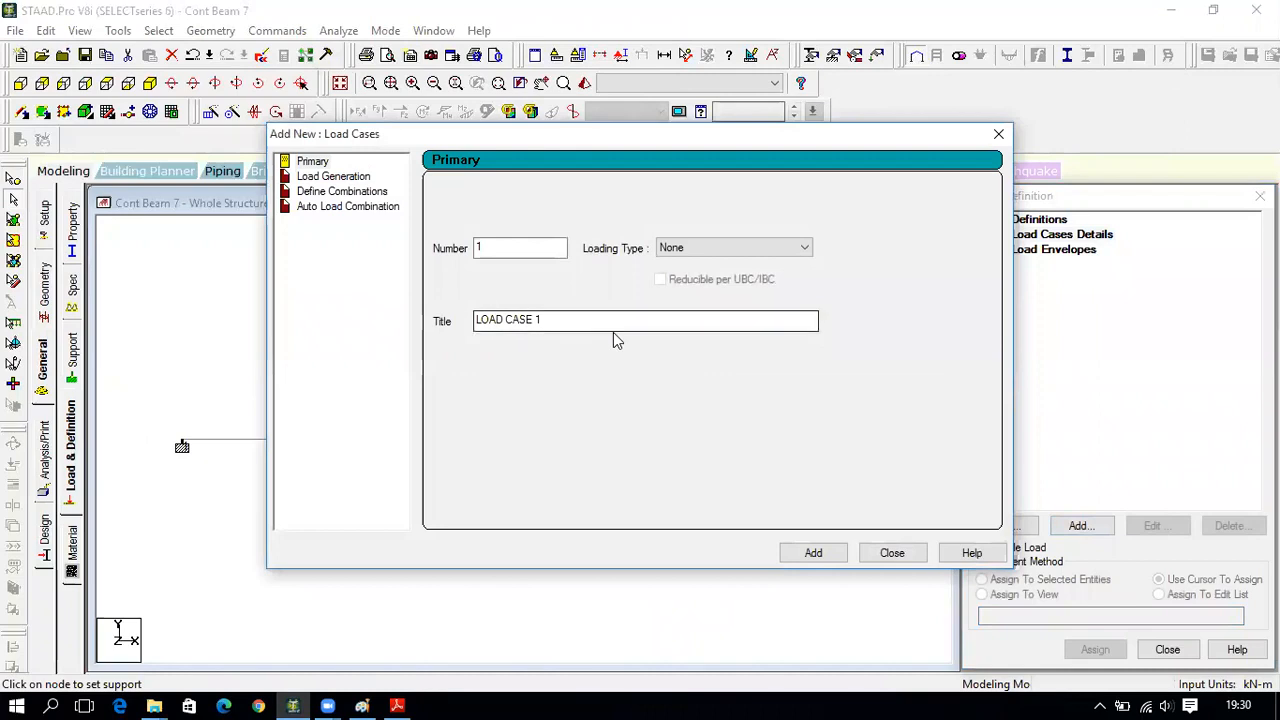
pyautogui.click(814, 555)
pyautogui.click(891, 553)
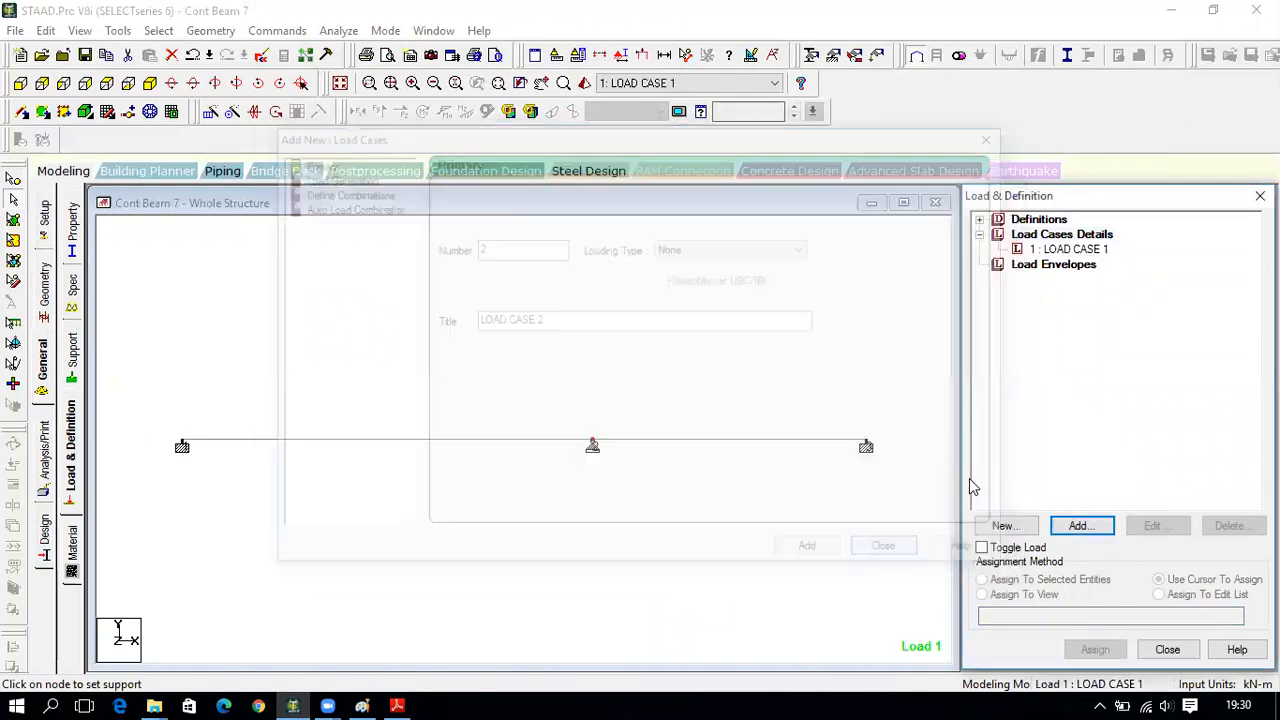
# - Add a uniform member force of -30 kN/m in the GY direction to LOAD CASE 1
pyautogui.click(1068, 250)
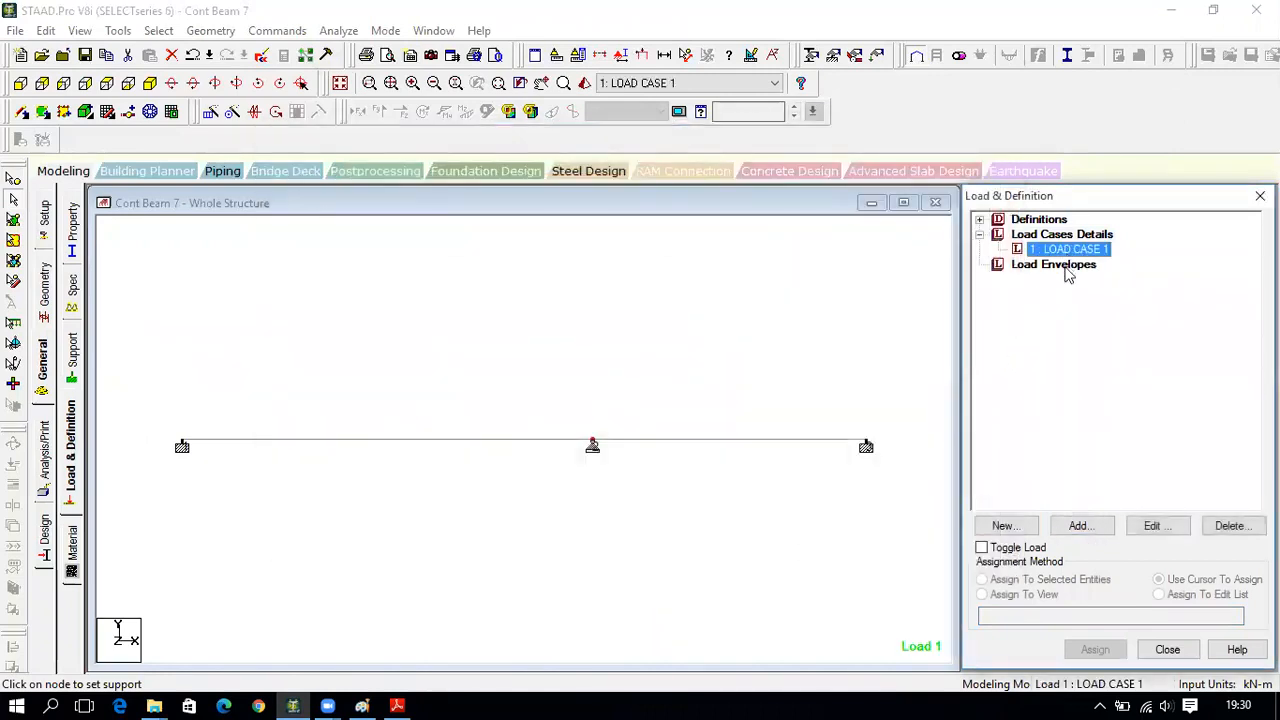
pyautogui.click(1076, 525)
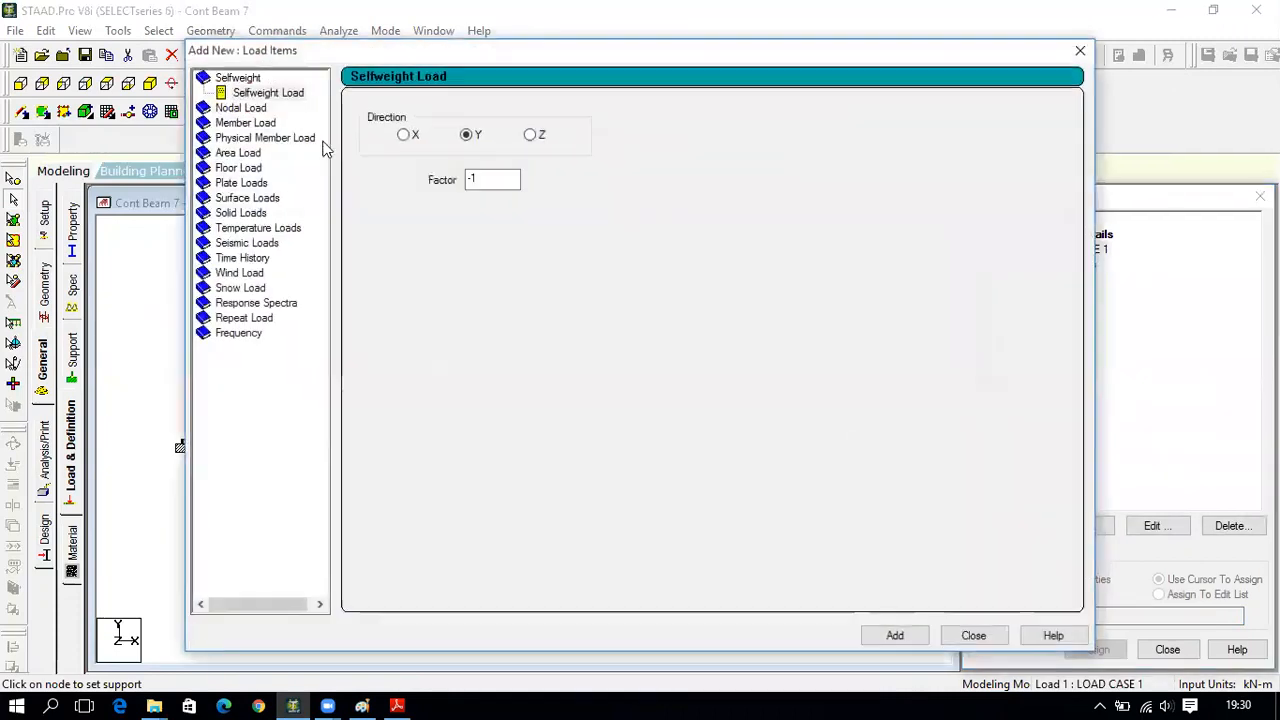
pyautogui.click(244, 122)
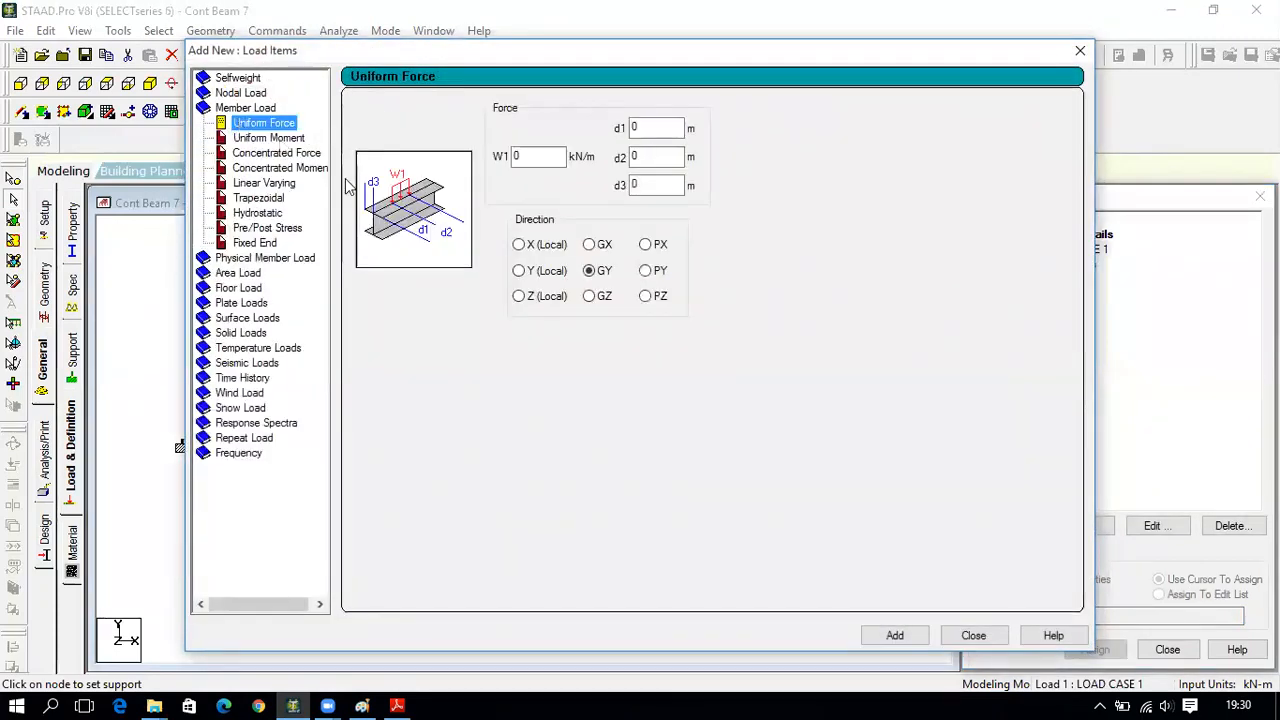
pyautogui.click(537, 155)
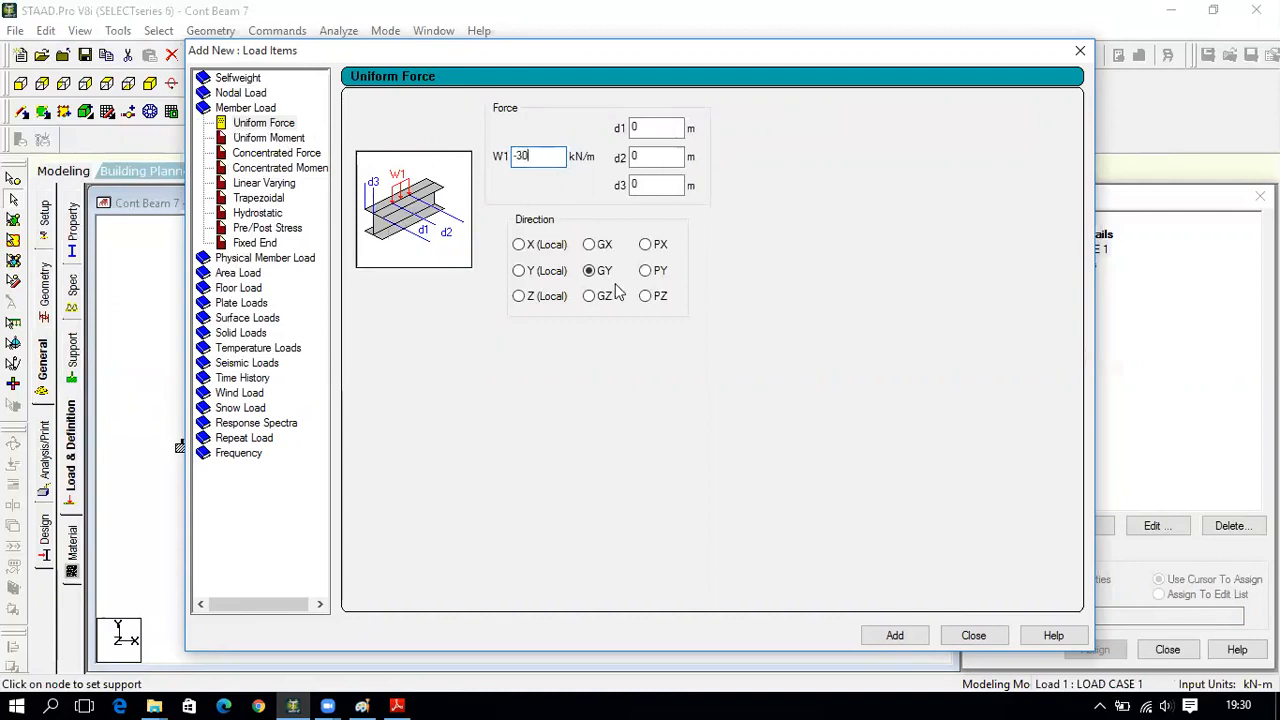
pyautogui.click(914, 635)
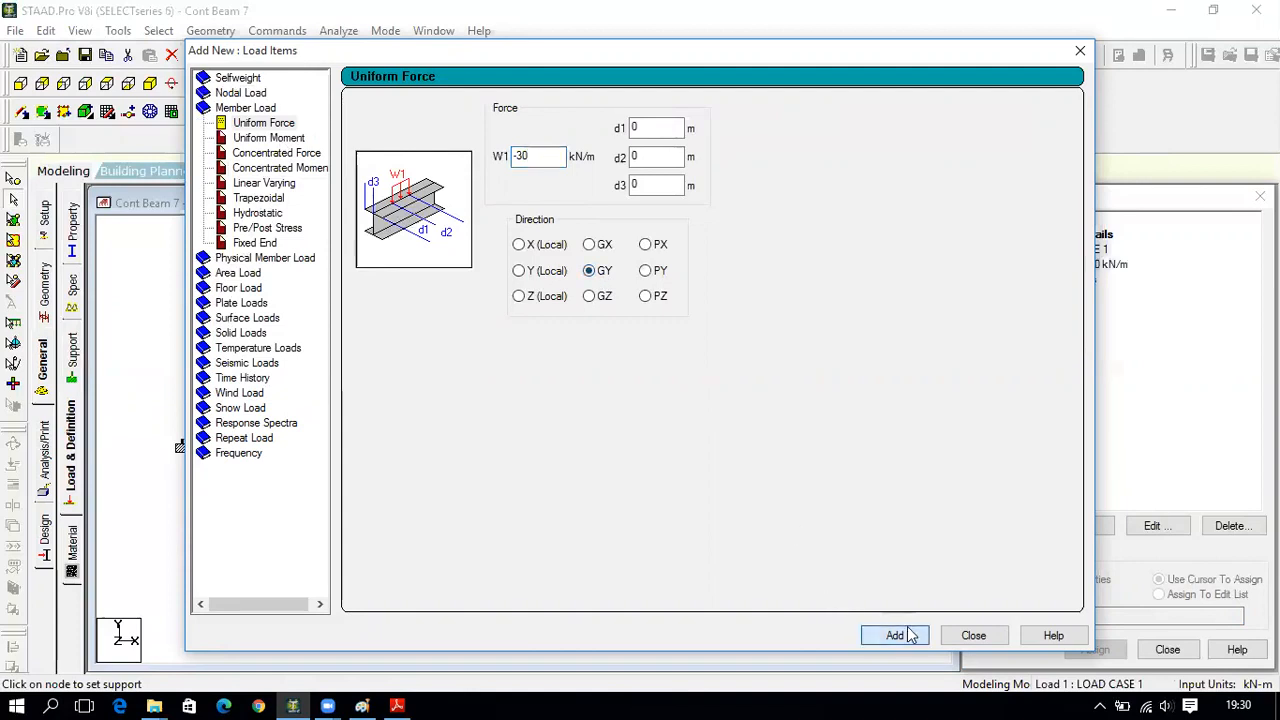
# - Check Problem 326's moment in the PDF and add a concentrated member moment of -180 kNm at d1 4 m in the GZ direction
pyautogui.click(266, 169)
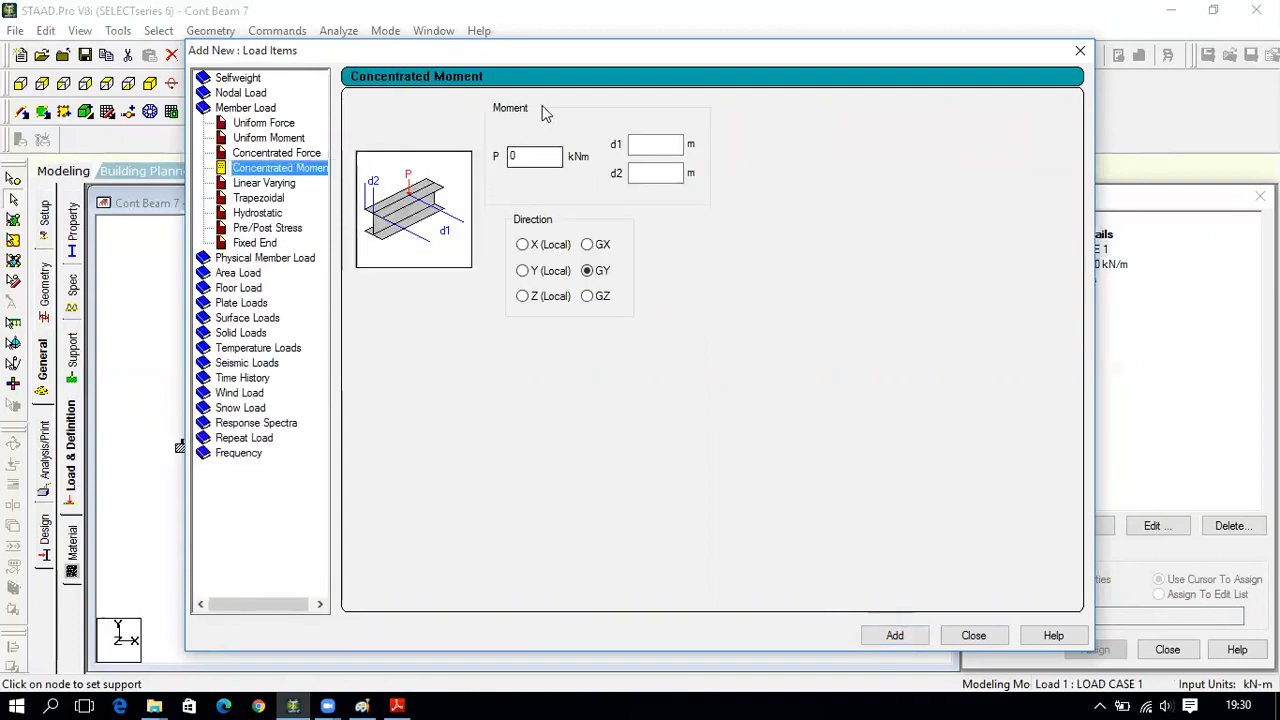
pyautogui.moveTo(560, 63); pyautogui.dragTo(524, 49)
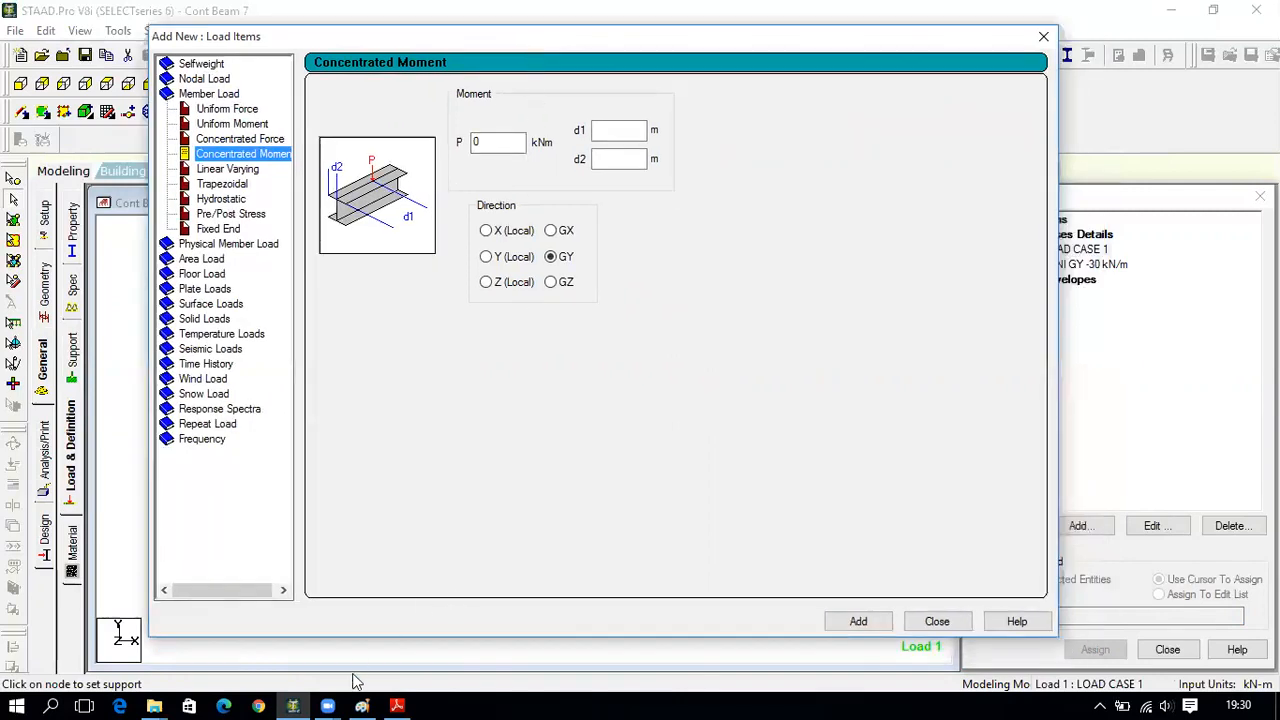
pyautogui.click(297, 704)
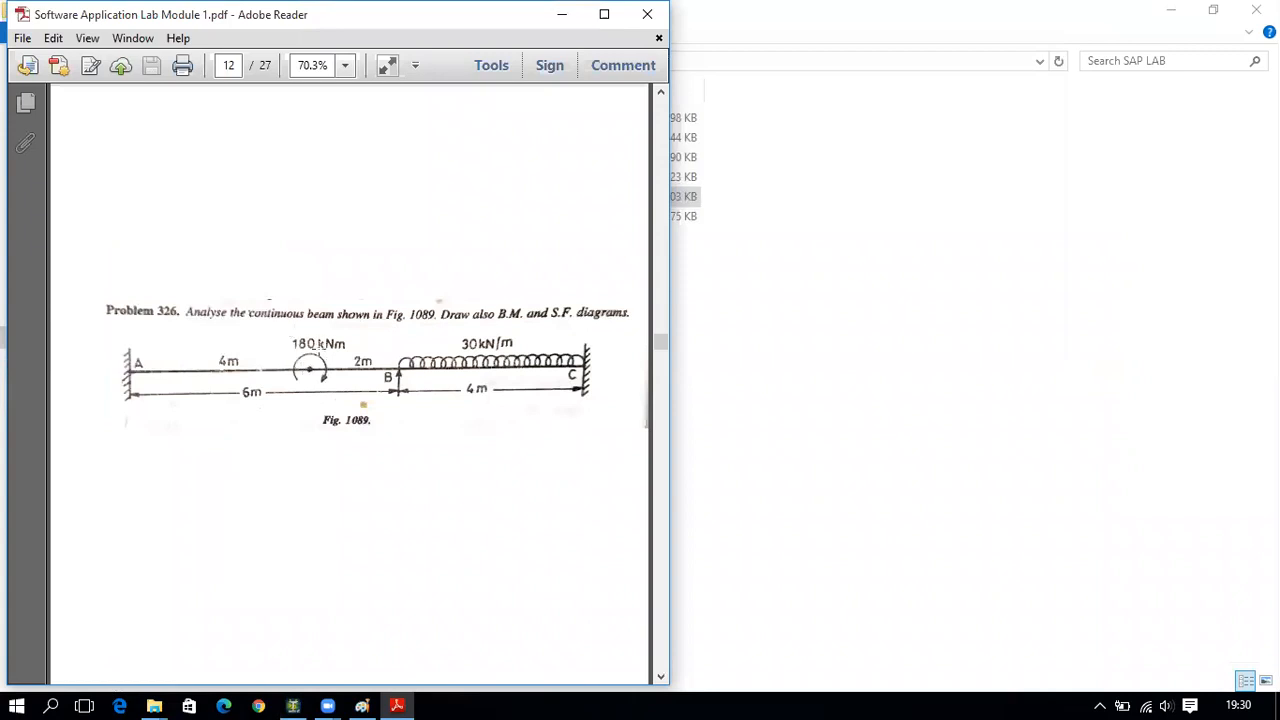
pyautogui.click(293, 706)
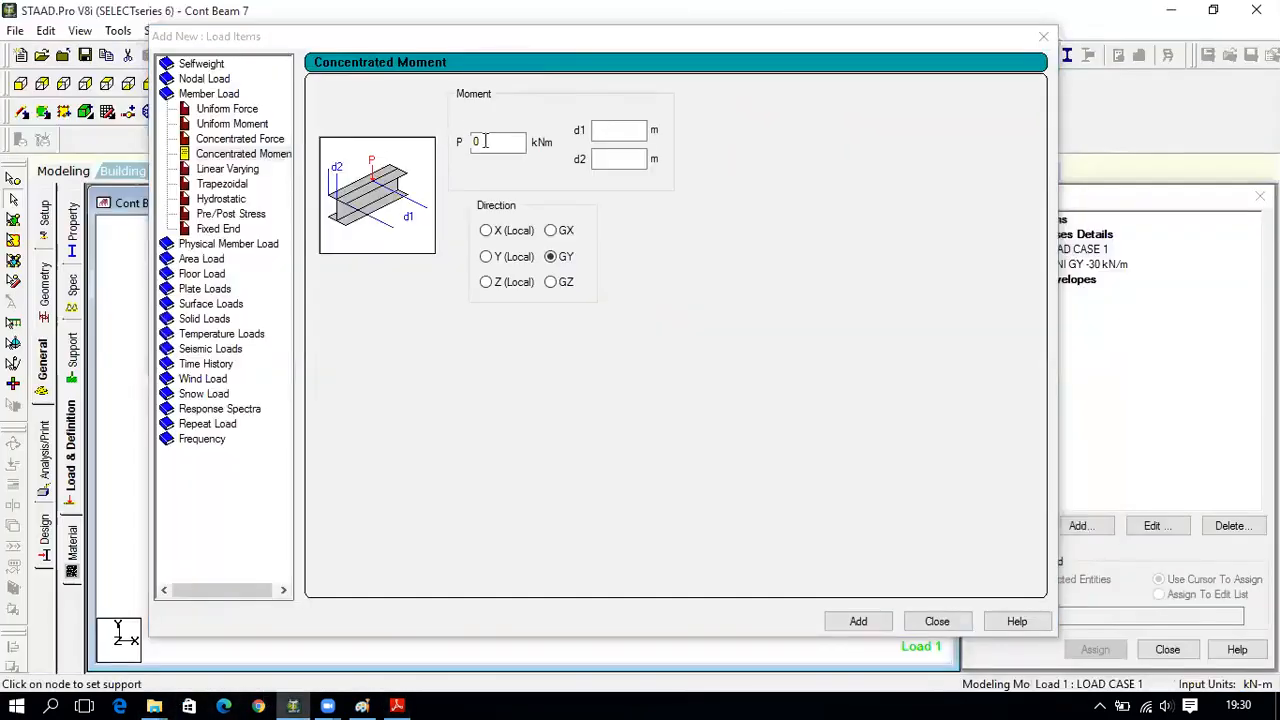
pyautogui.write('-180')
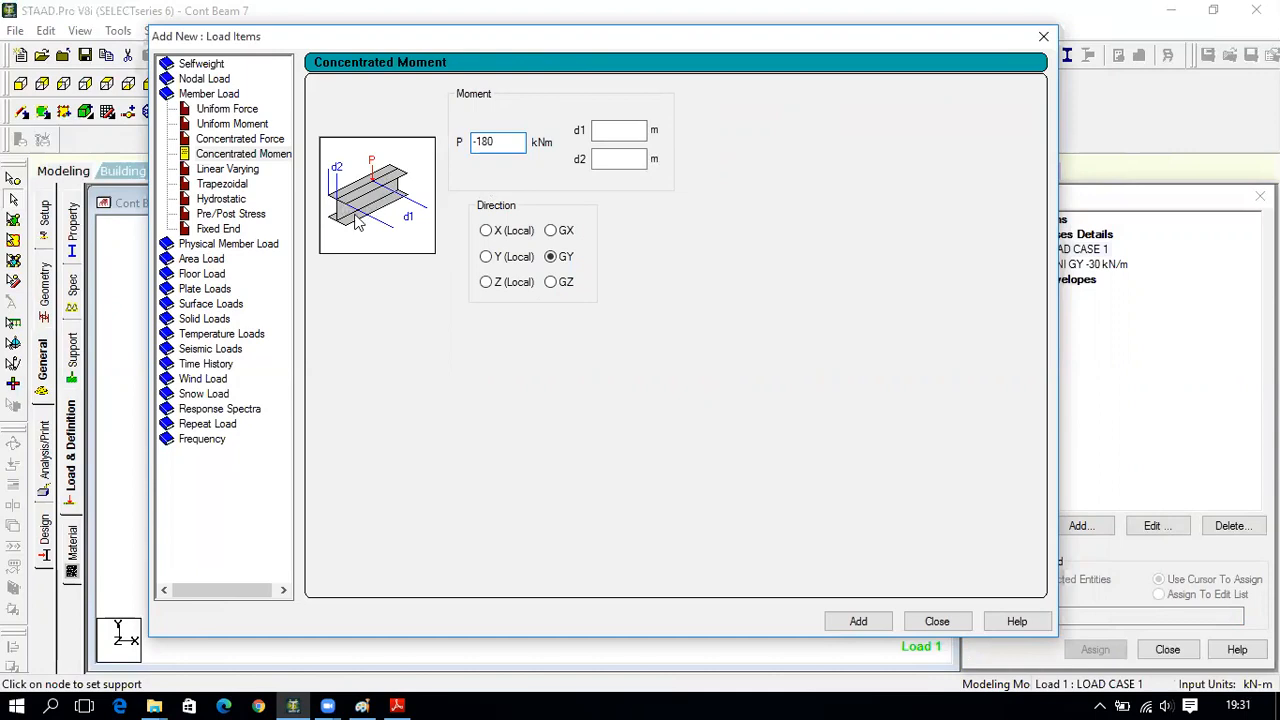
pyautogui.click(397, 706)
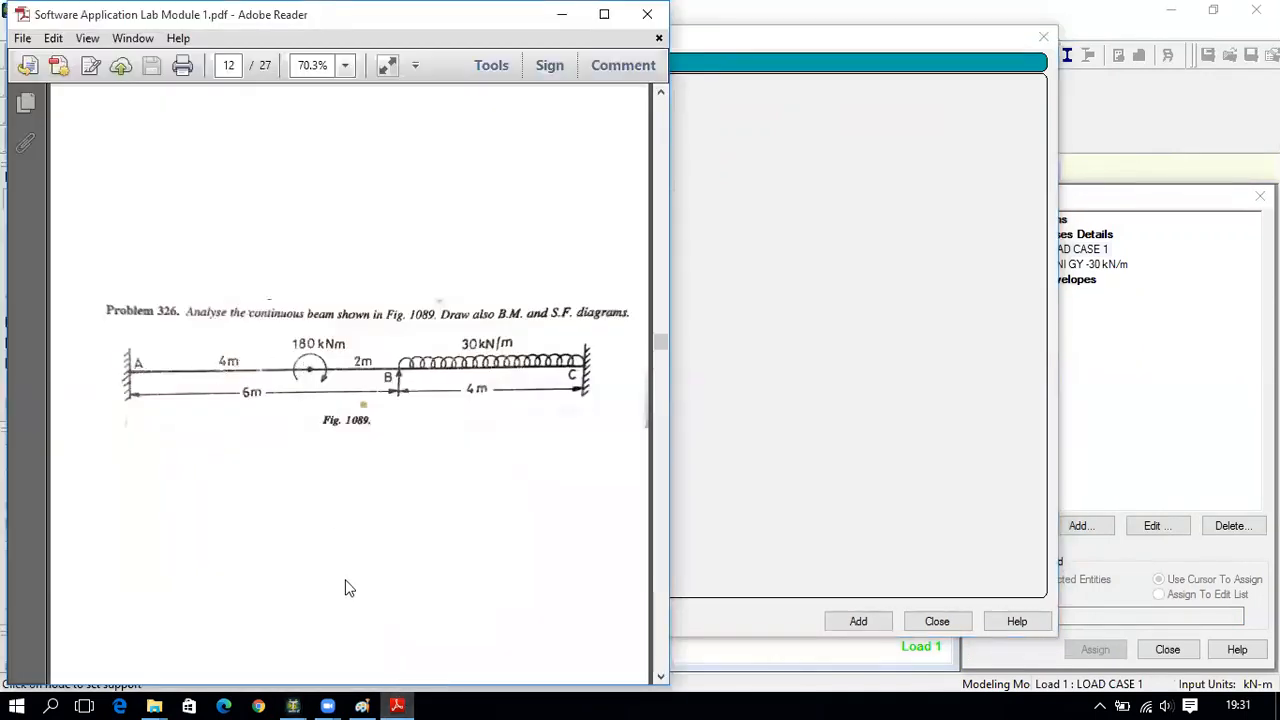
pyautogui.click(293, 706)
pyautogui.click(622, 131)
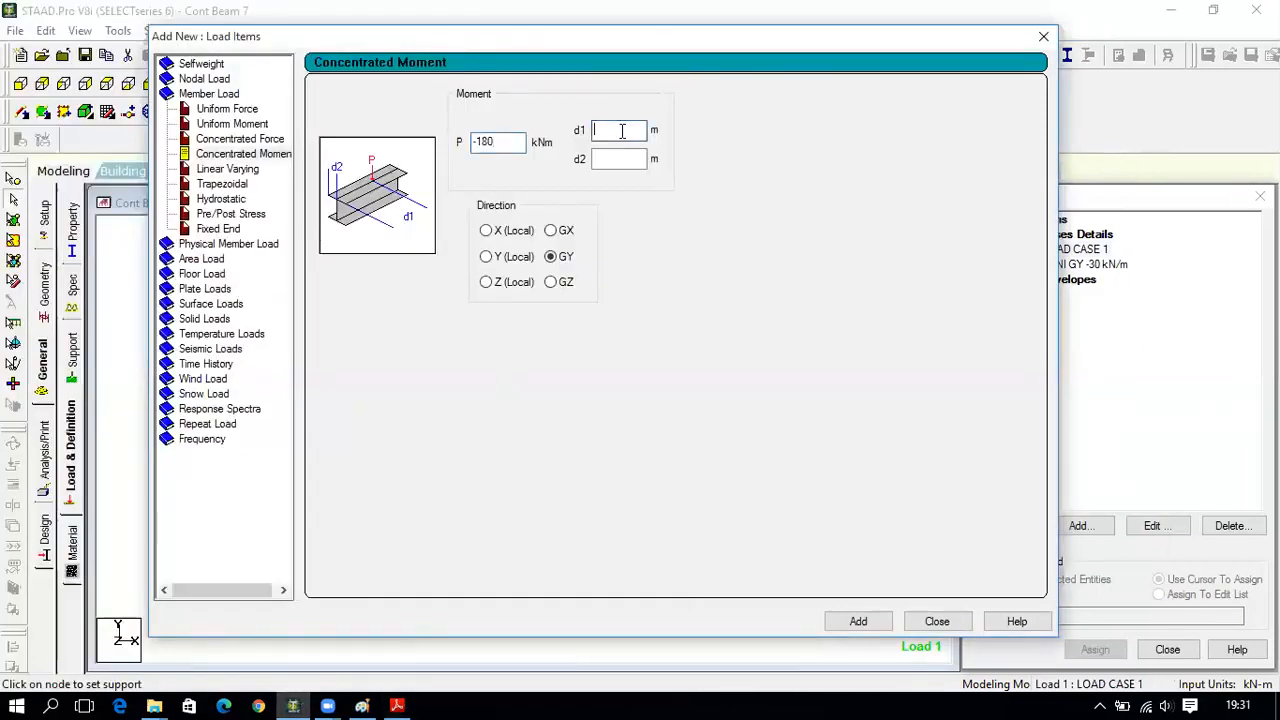
pyautogui.click(553, 283)
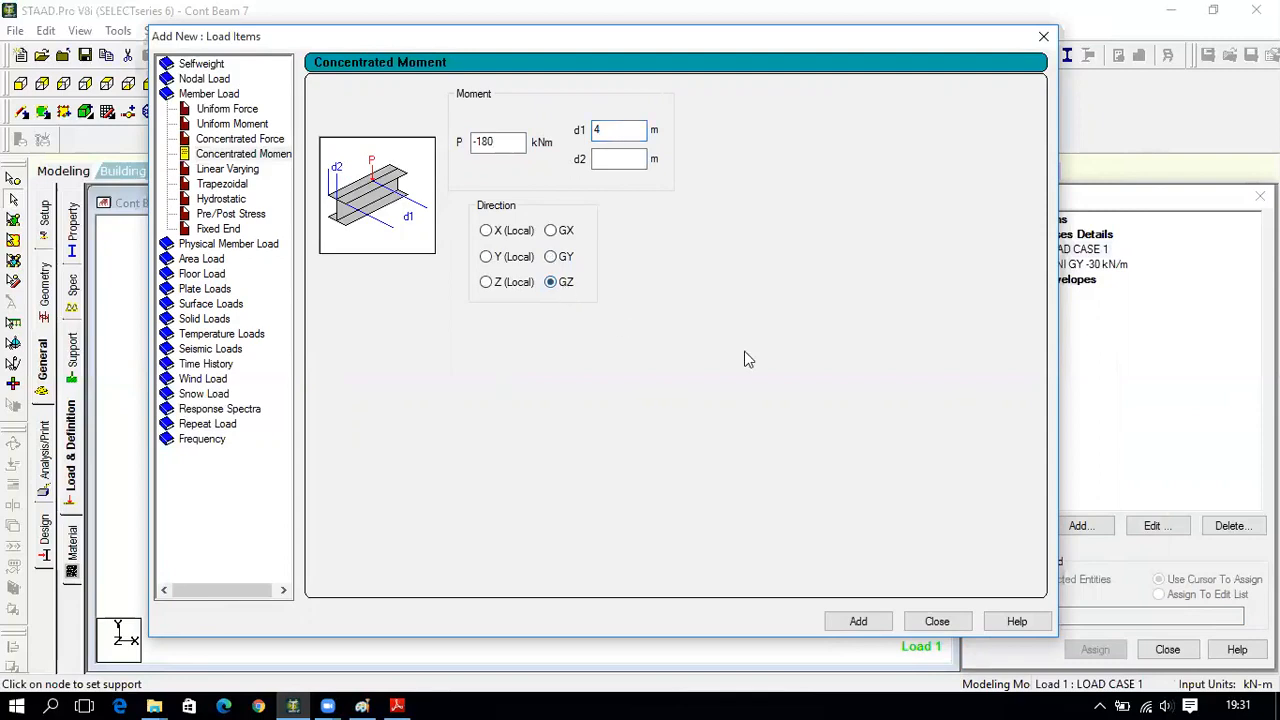
pyautogui.click(868, 624)
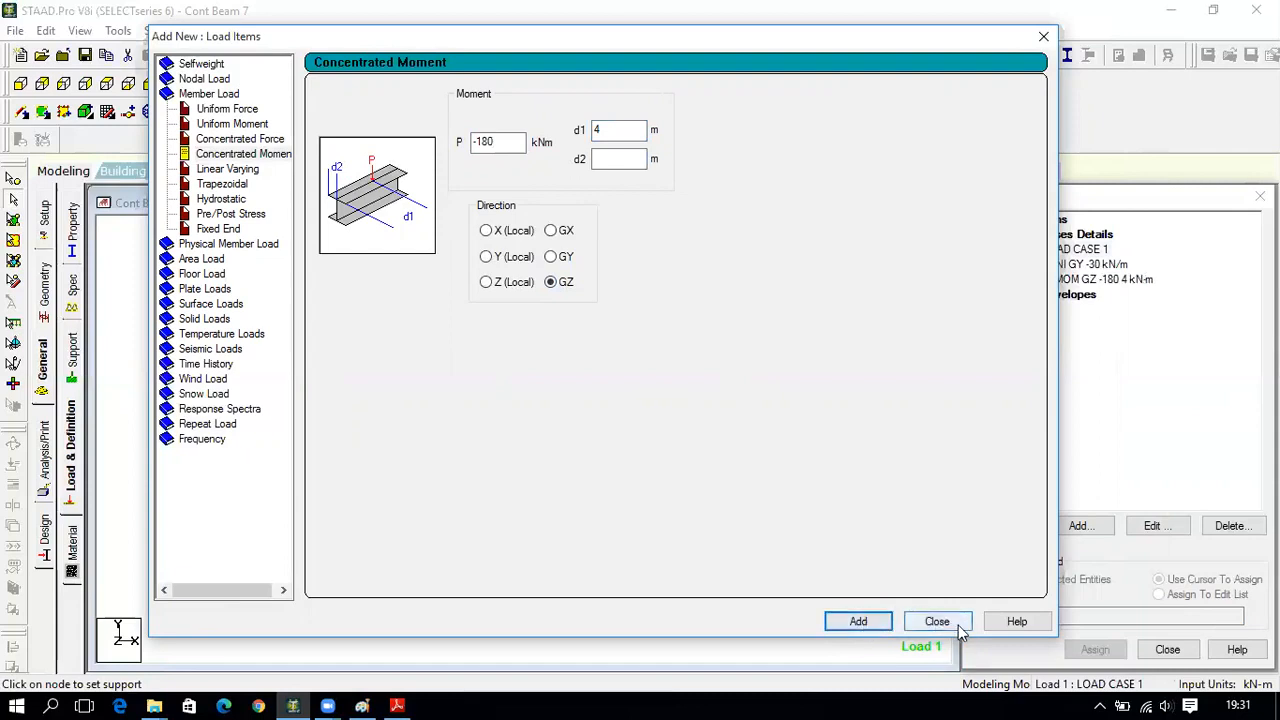
pyautogui.click(958, 628)
# - Assign the -30 kN/m uniform load to the beam's 4 m span between nodes 2 and 3
pyautogui.click(1108, 265)
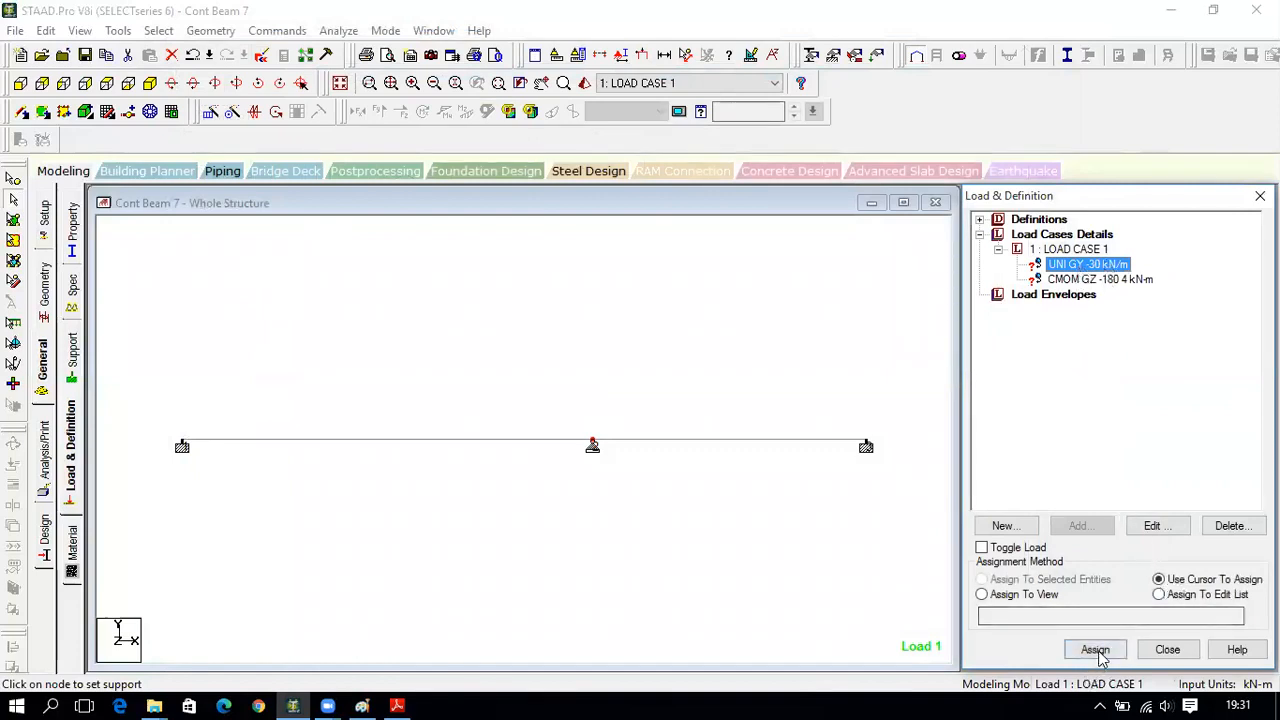
pyautogui.click(1095, 650)
pyautogui.click(760, 441)
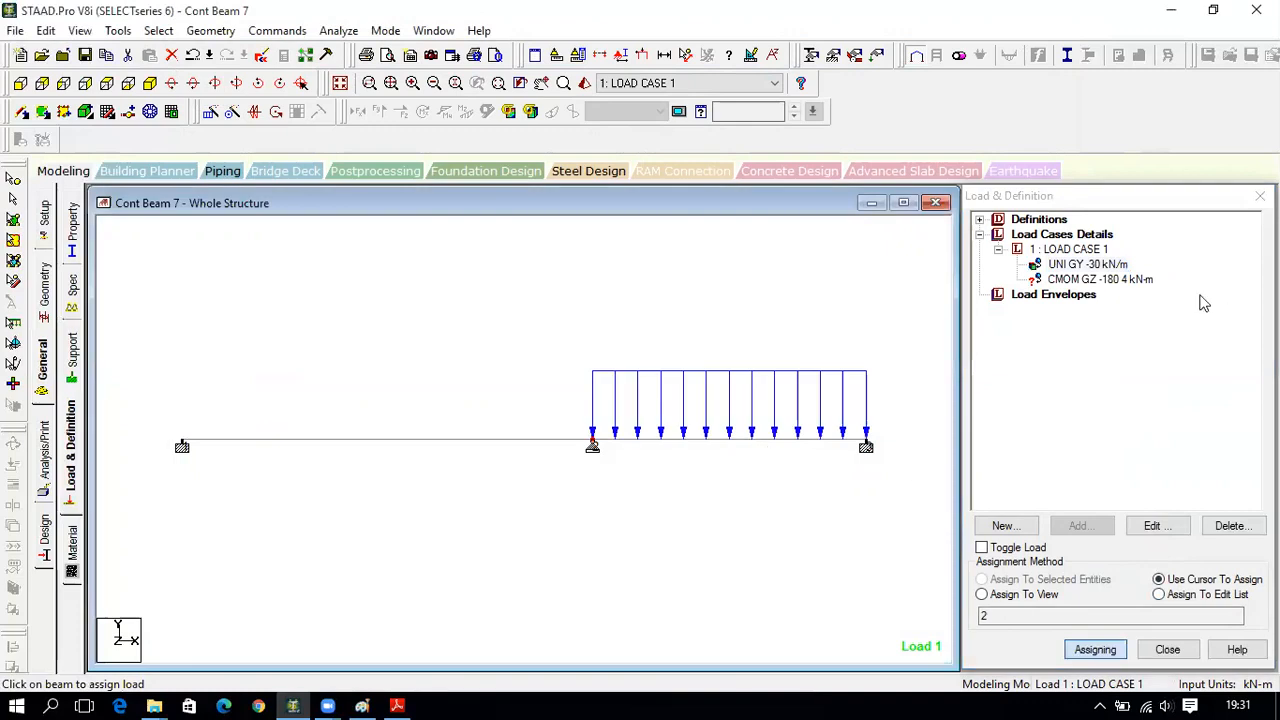
# - Assign the concentrated moment to the 6 m span, and delete that moment from LOAD CASE 1
pyautogui.click(1136, 281)
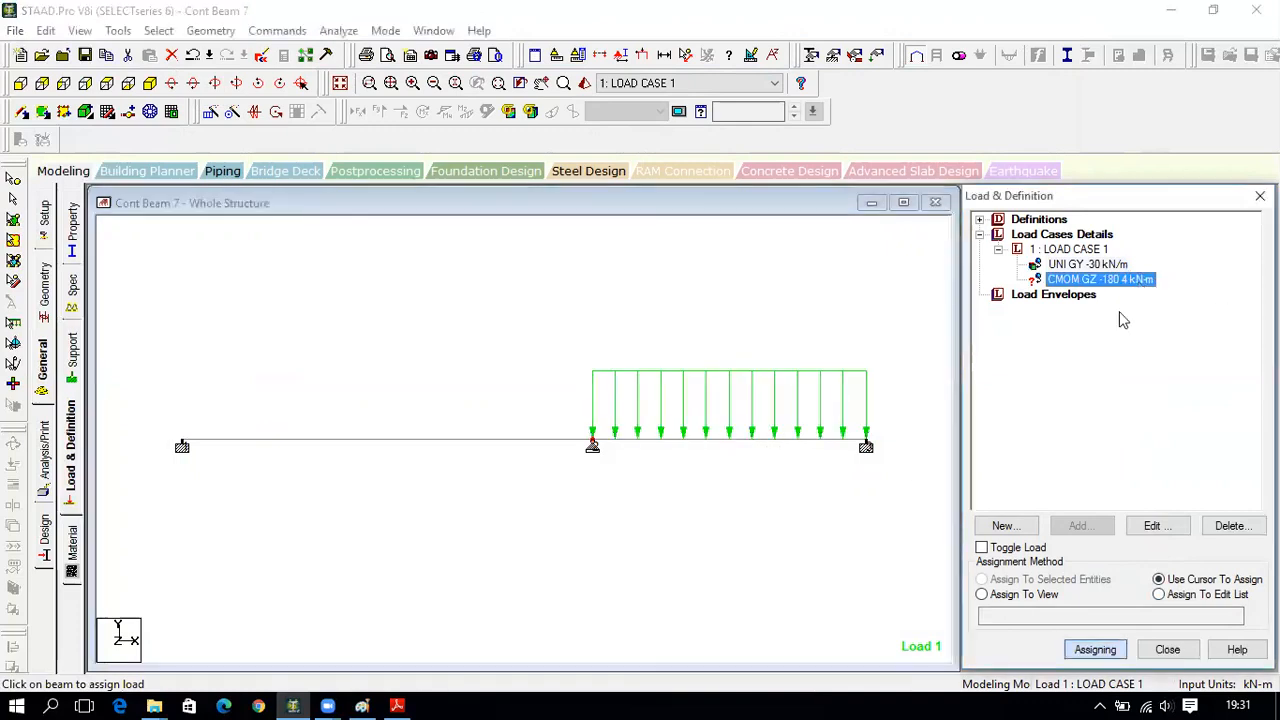
pyautogui.click(352, 441)
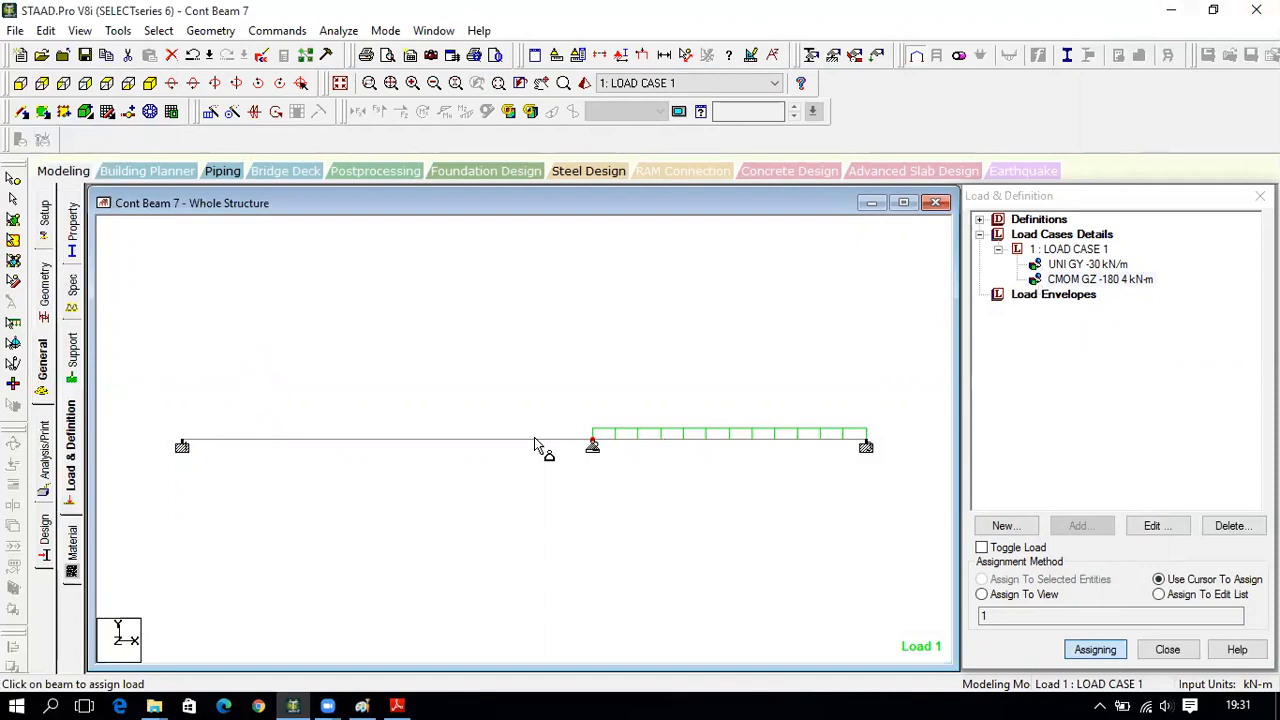
pyautogui.click(1117, 280)
pyautogui.click(1233, 525)
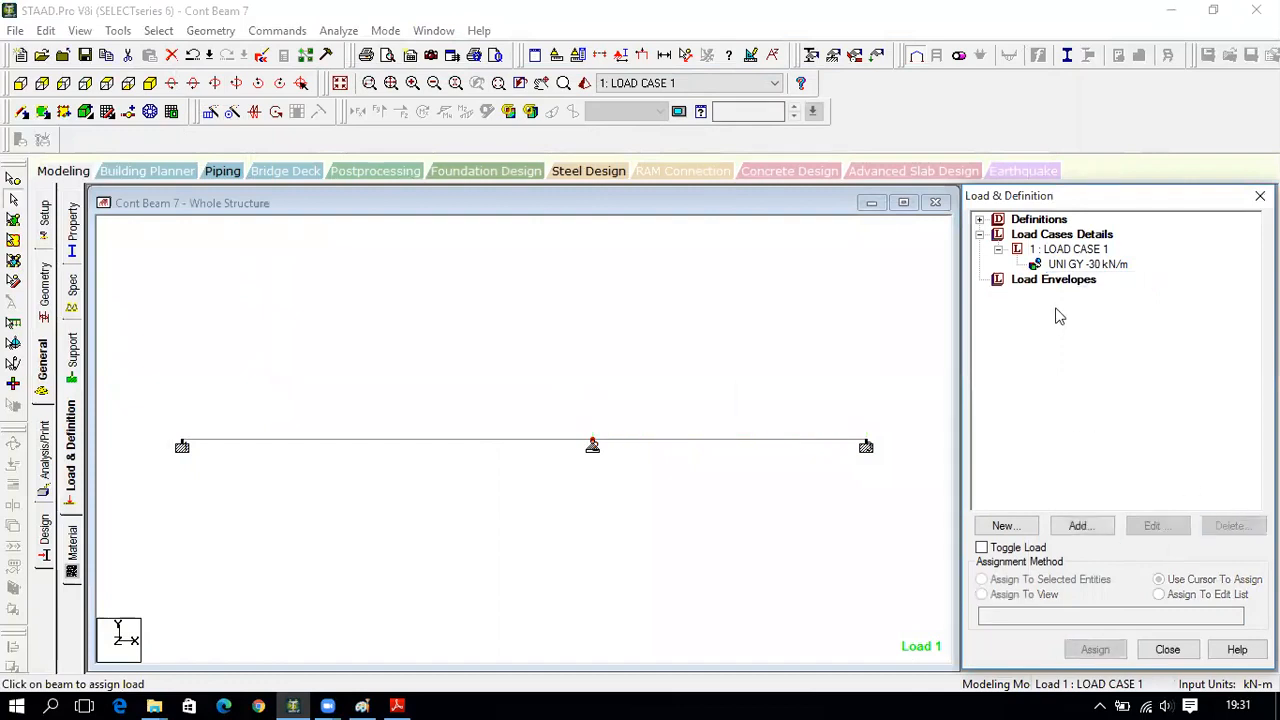
# - Add a new concentrated member moment to LOAD CASE 1 with P -180 kNm, d1 4 m and direction GZ
pyautogui.click(1082, 526)
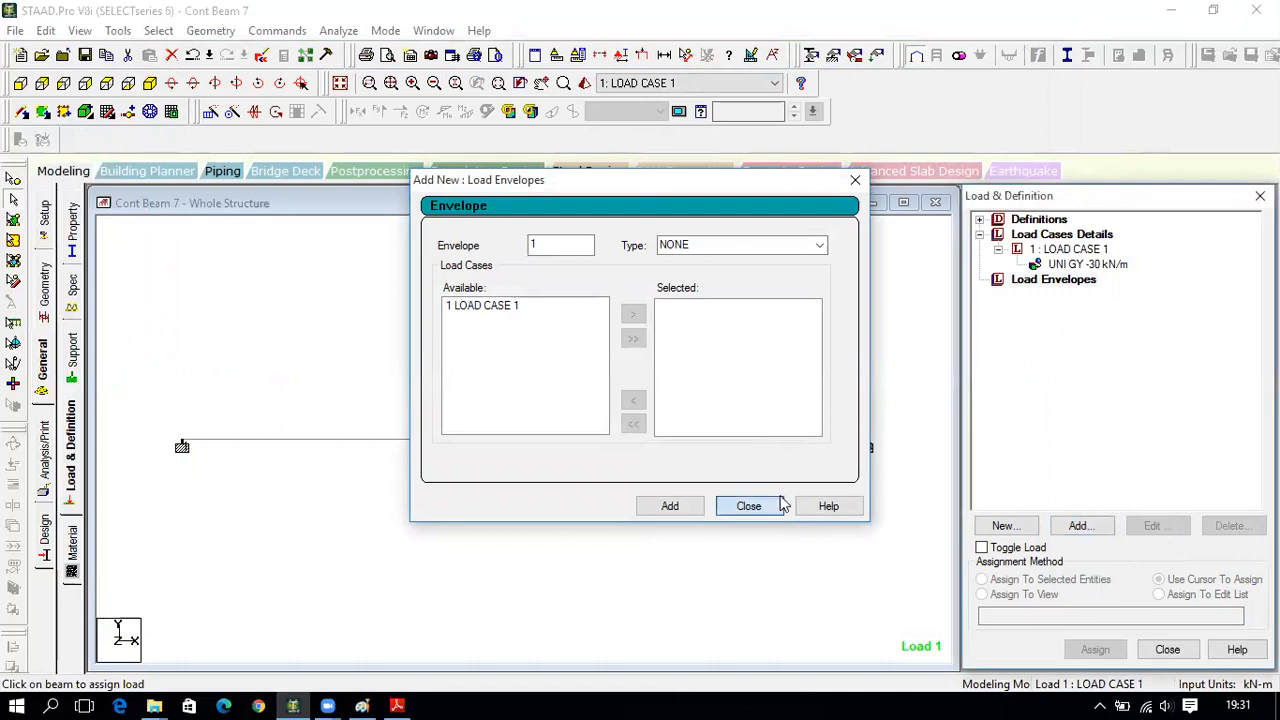
pyautogui.click(750, 507)
pyautogui.click(1082, 526)
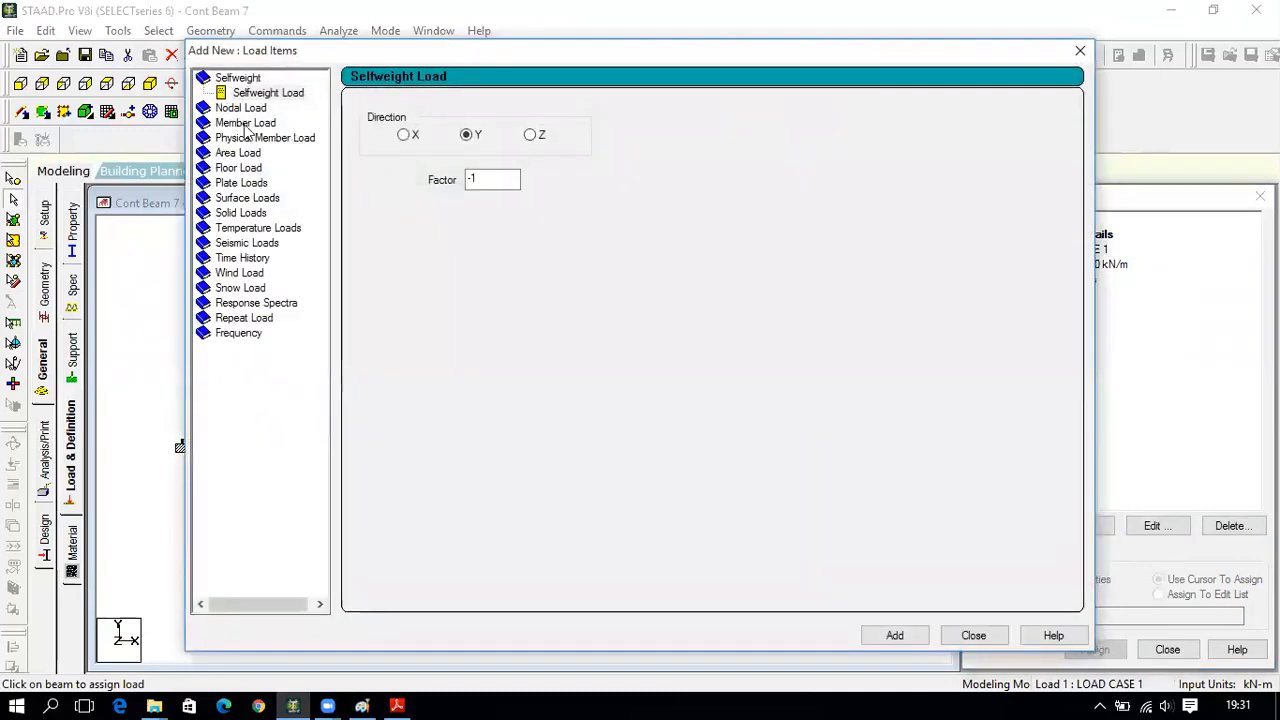
pyautogui.click(245, 122)
pyautogui.click(268, 167)
pyautogui.click(532, 156)
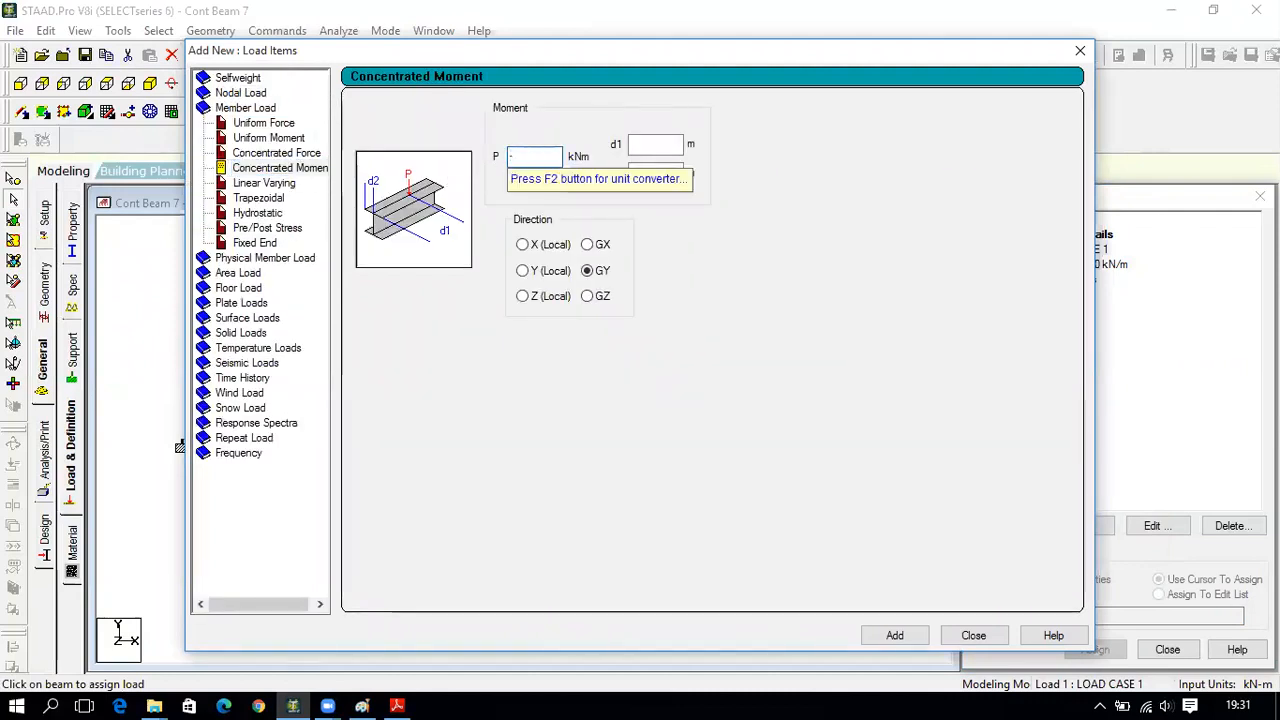
pyautogui.click(645, 143)
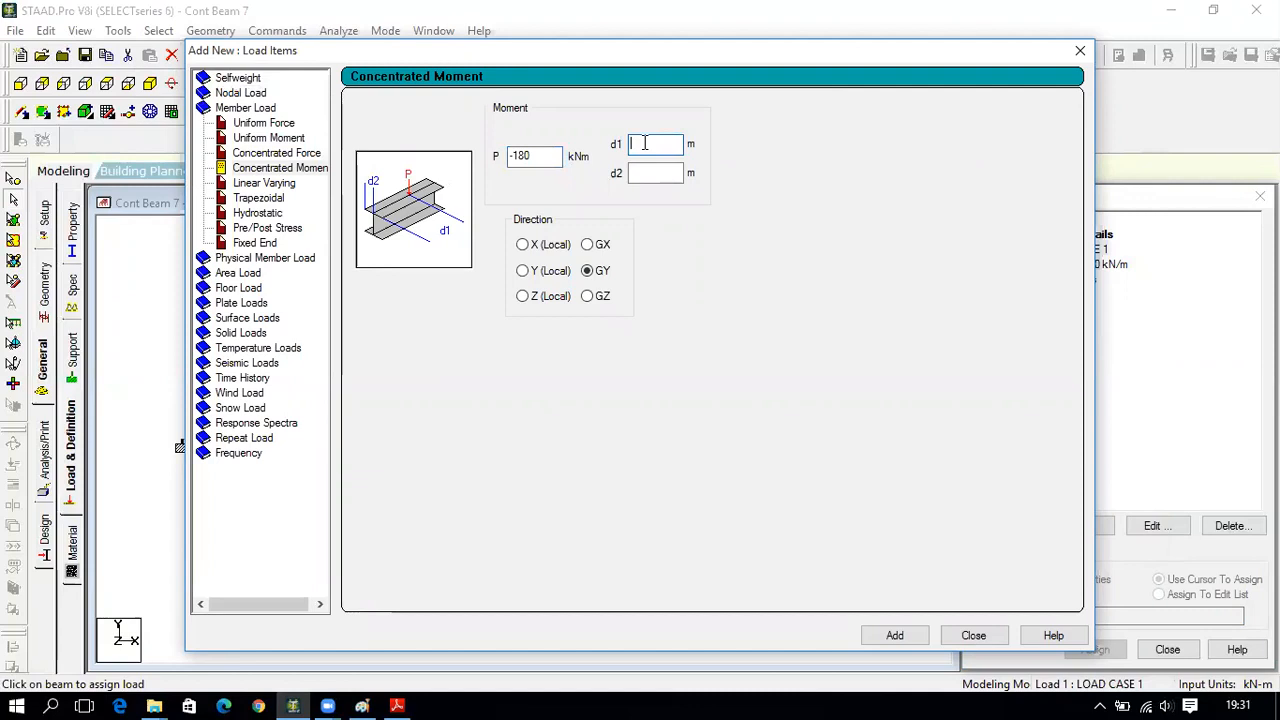
pyautogui.write('4')
pyautogui.click(590, 296)
pyautogui.click(909, 639)
pyautogui.click(973, 634)
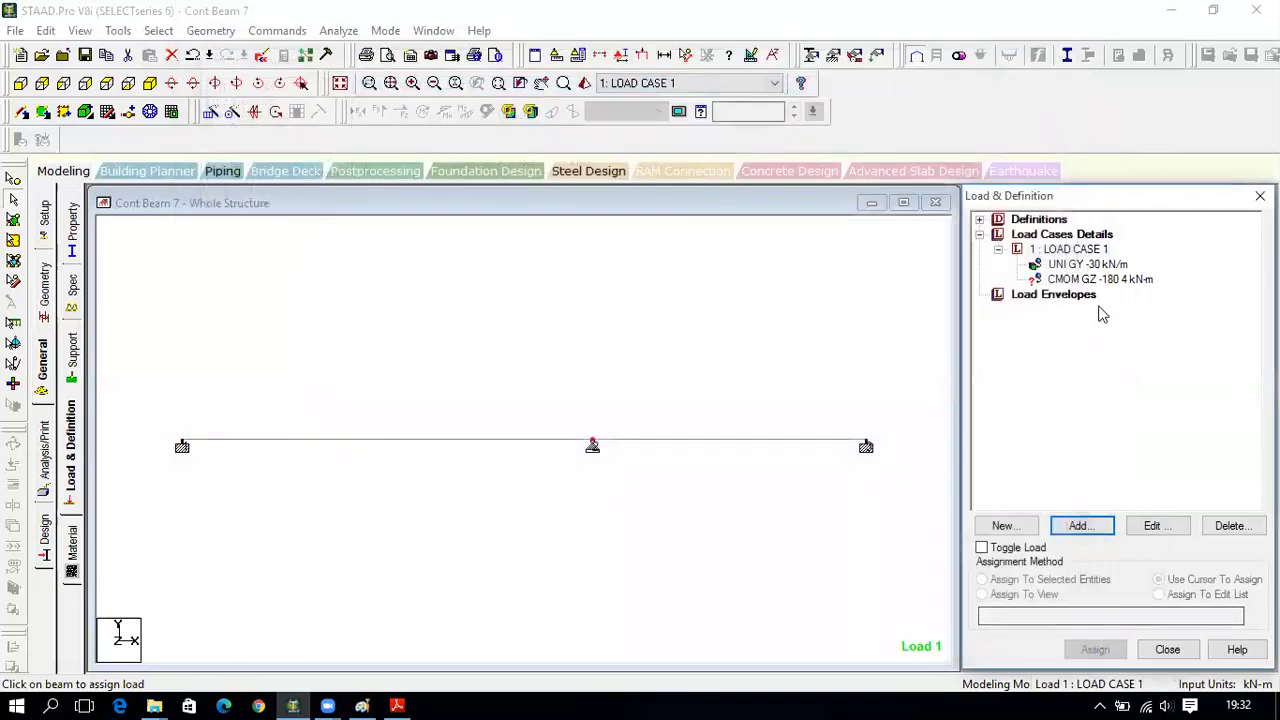
# - Assign the -180 kNm concentrated moment to the 6 m span between nodes 1 and 2
pyautogui.click(1105, 281)
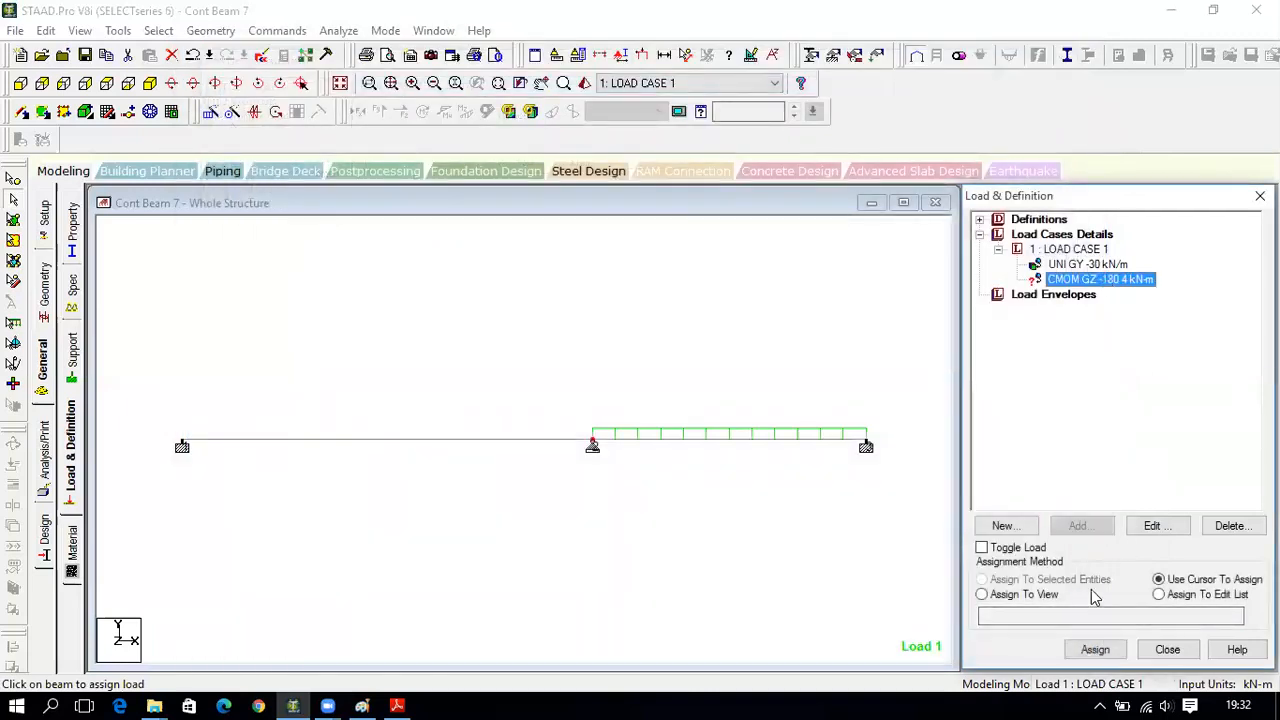
pyautogui.click(1093, 651)
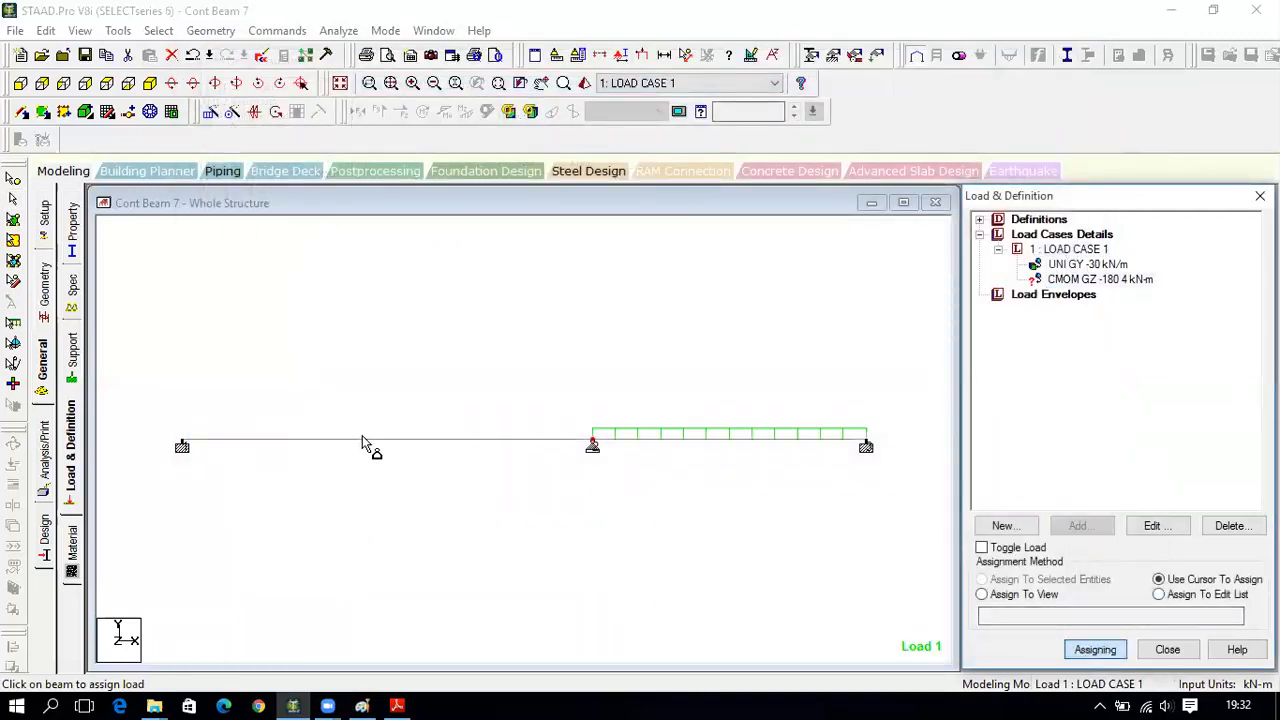
pyautogui.click(365, 440)
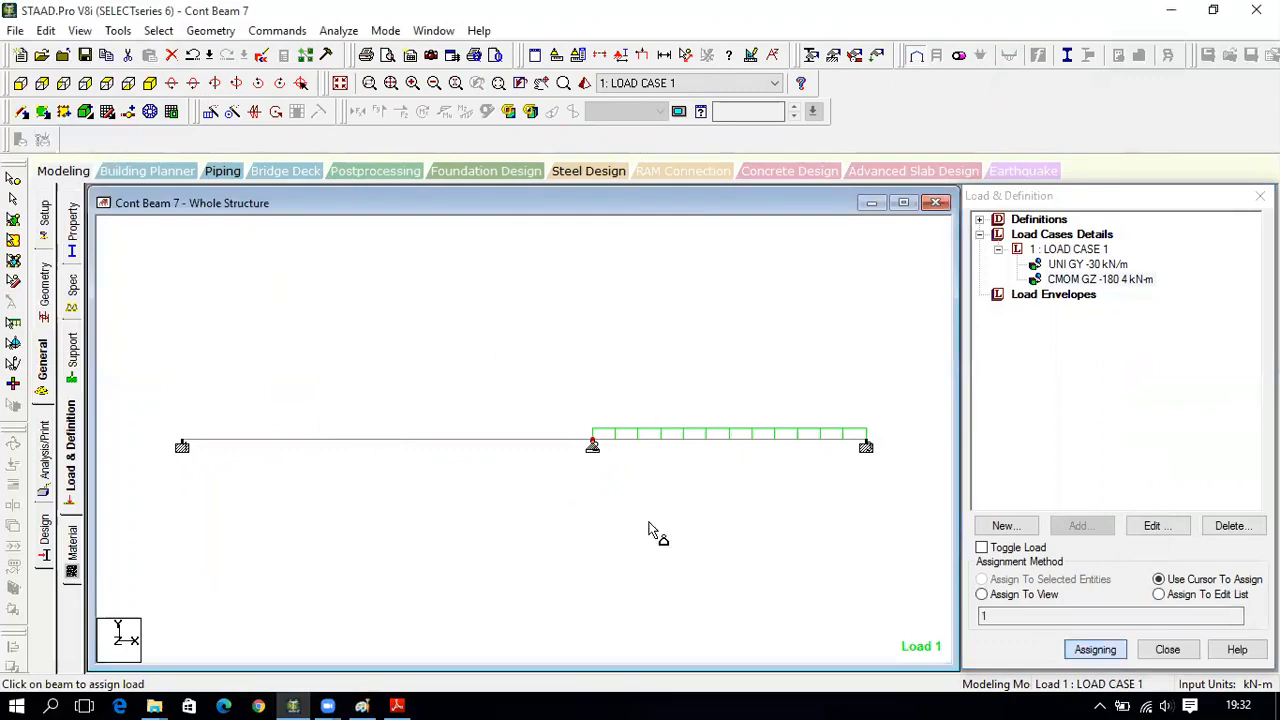
# - Display the load values on the beam and set the point moment scale to 70 kNm per m
pyautogui.rightClick(502, 385)
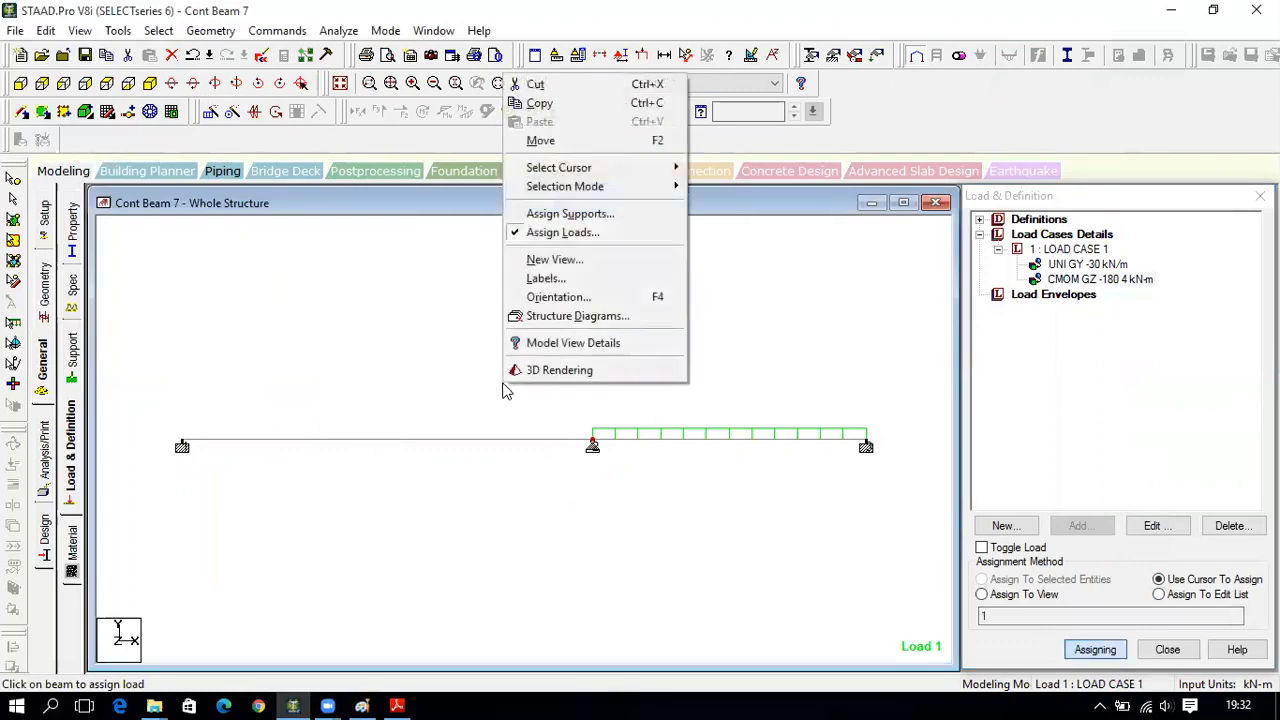
pyautogui.rightClick(471, 402)
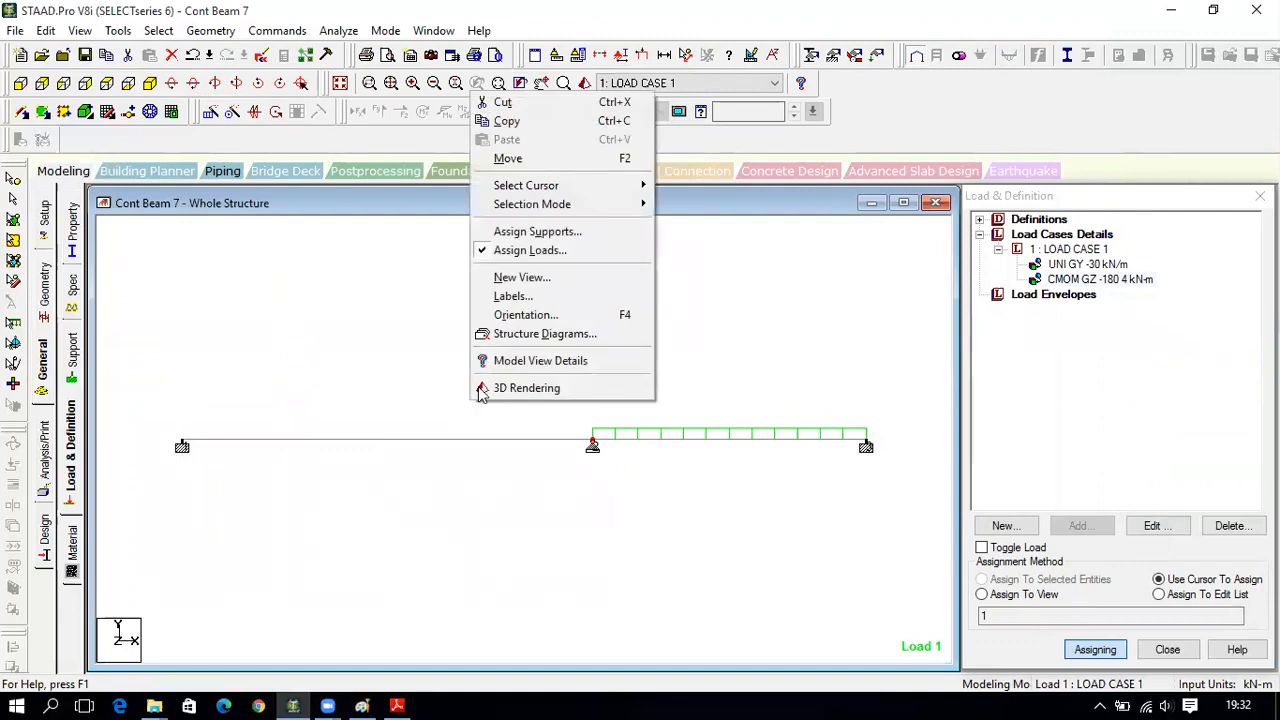
pyautogui.click(545, 297)
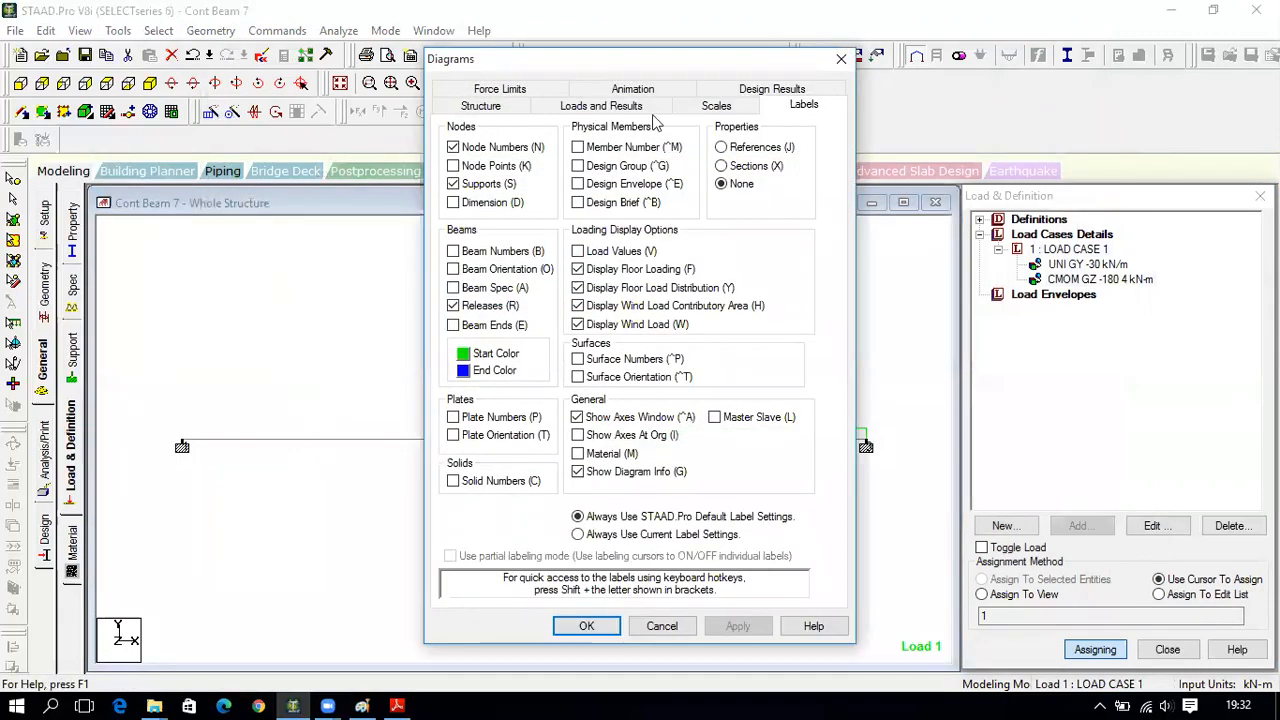
pyautogui.click(617, 253)
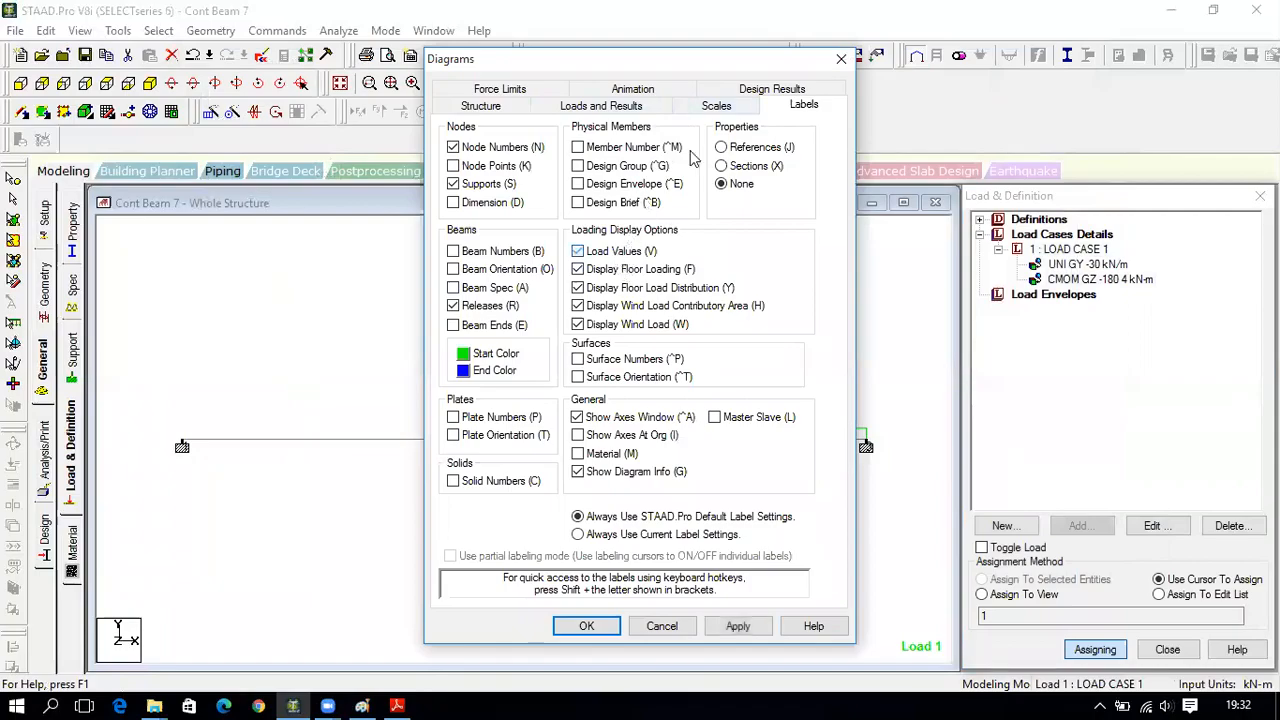
pyautogui.click(719, 107)
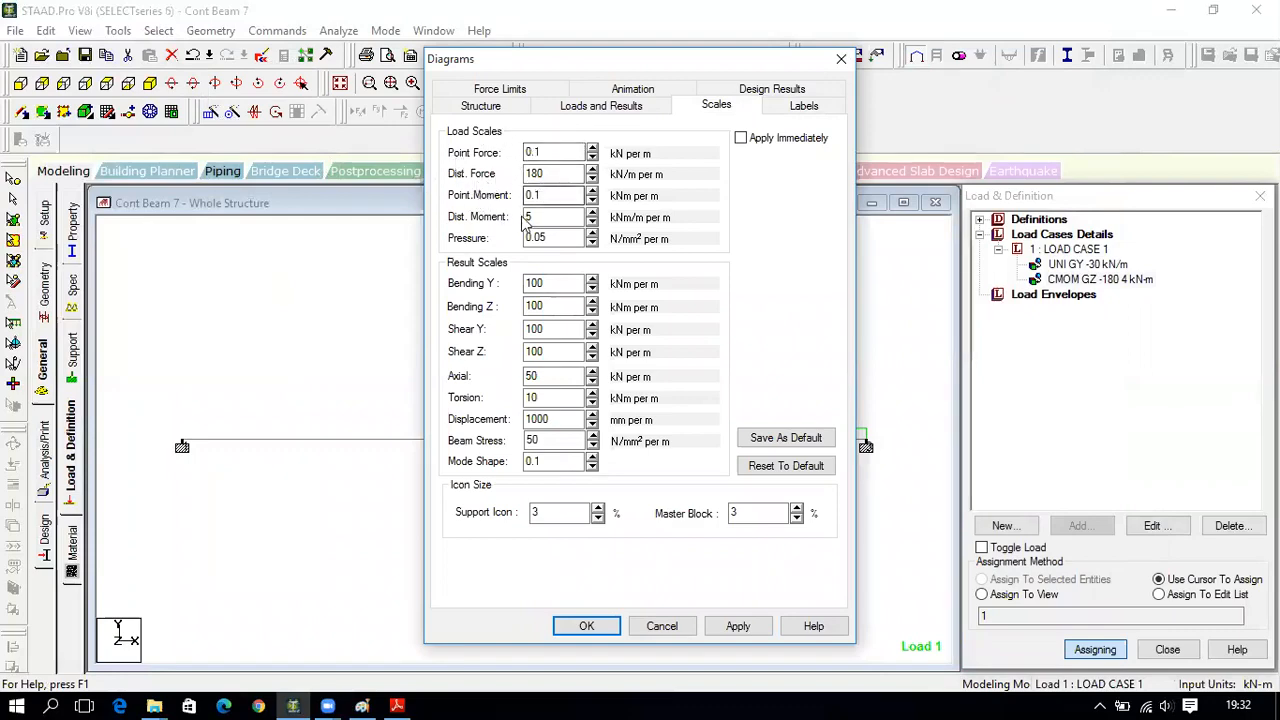
pyautogui.moveTo(562, 194); pyautogui.dragTo(518, 192)
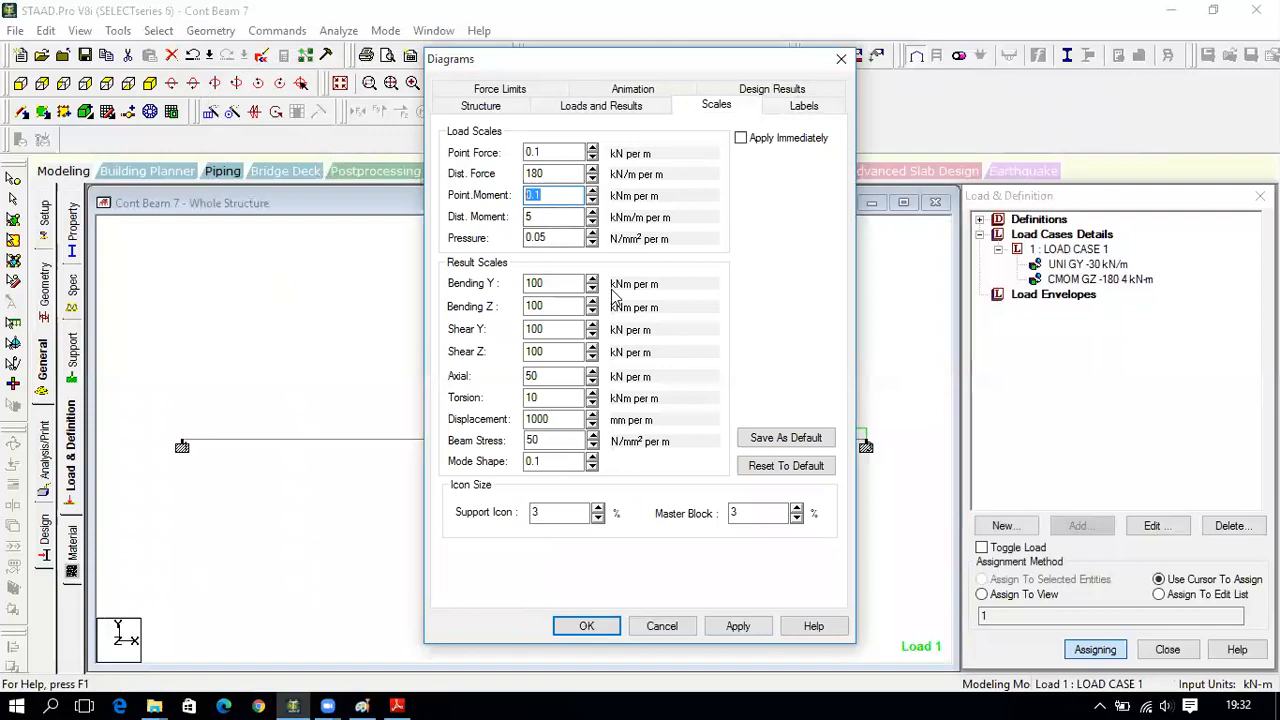
pyautogui.write('70')
pyautogui.click(740, 628)
pyautogui.click(586, 630)
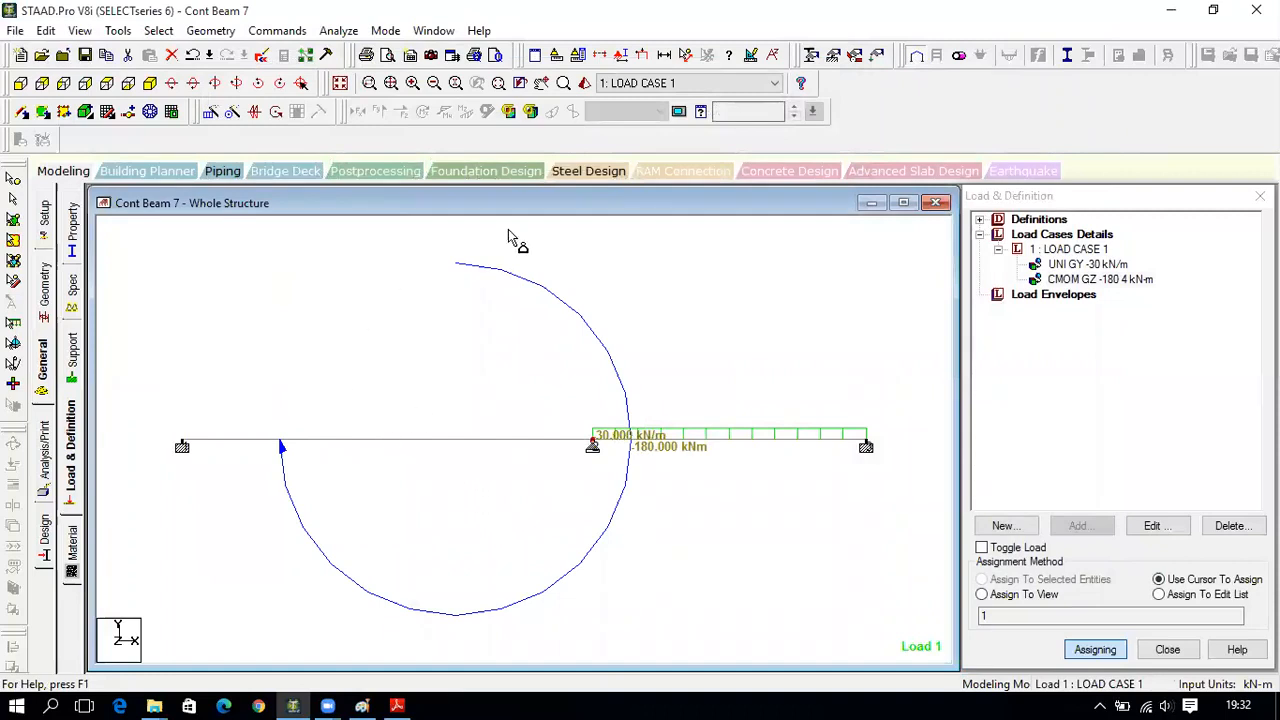
# - Try point moment load scales of 100 and 200 kNm per m to shrink the moment symbol on the beam
pyautogui.rightClick(419, 369)
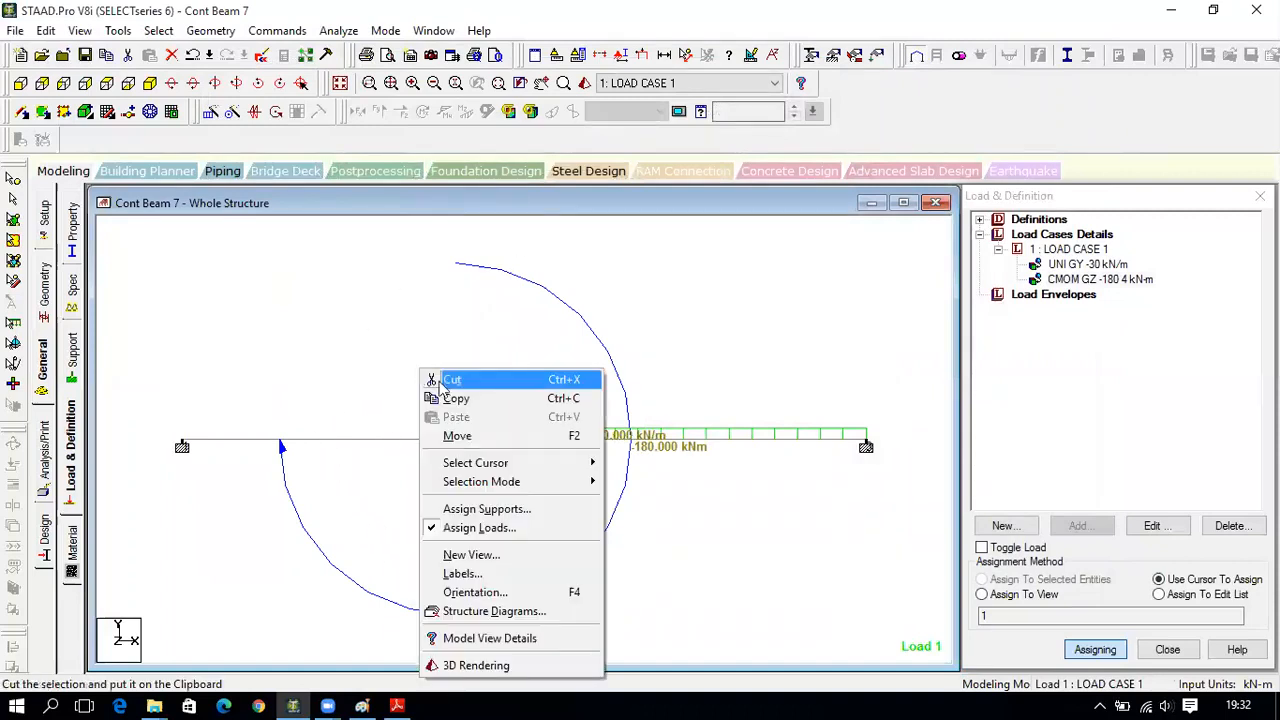
pyautogui.click(532, 578)
pyautogui.click(716, 104)
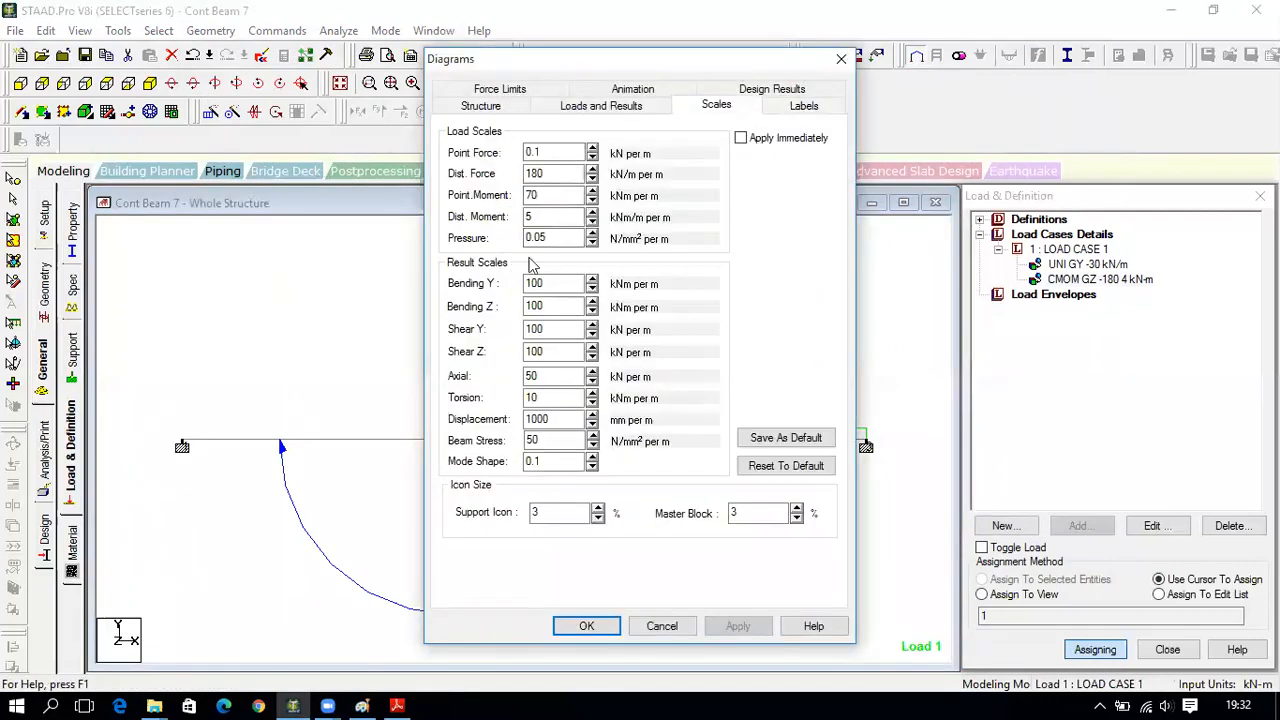
pyautogui.doubleClick(535, 196)
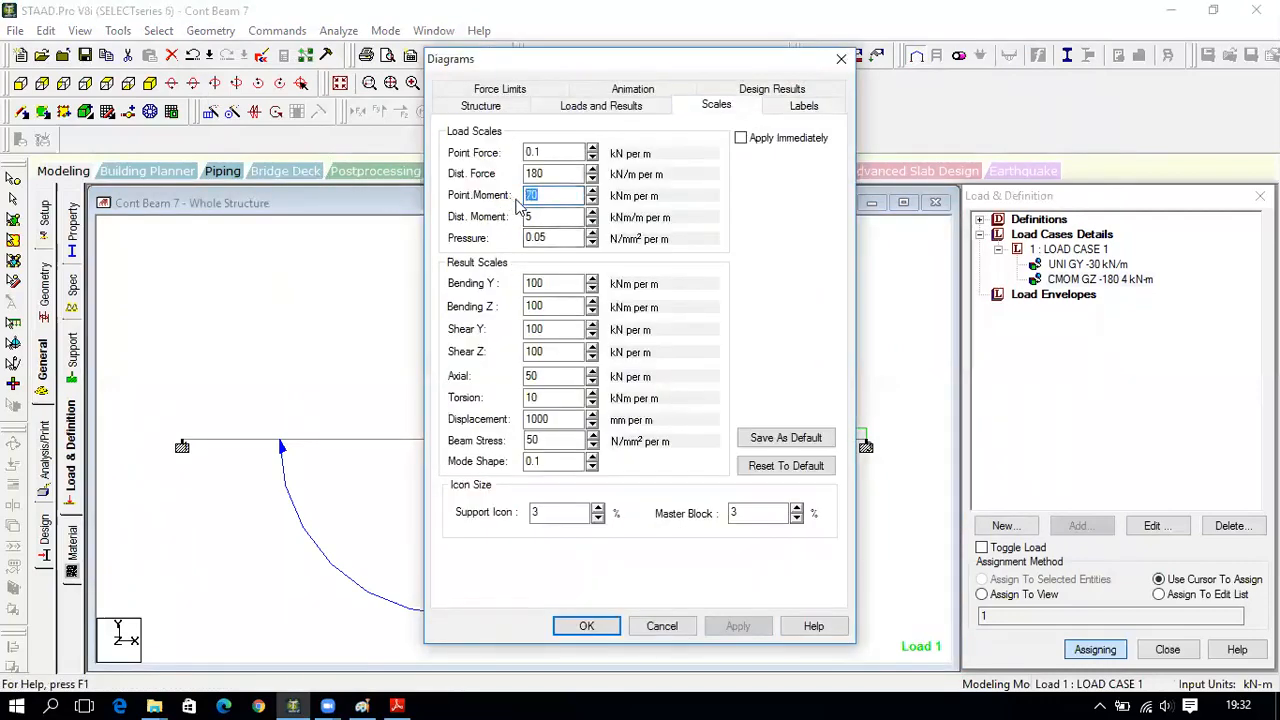
pyautogui.write('100')
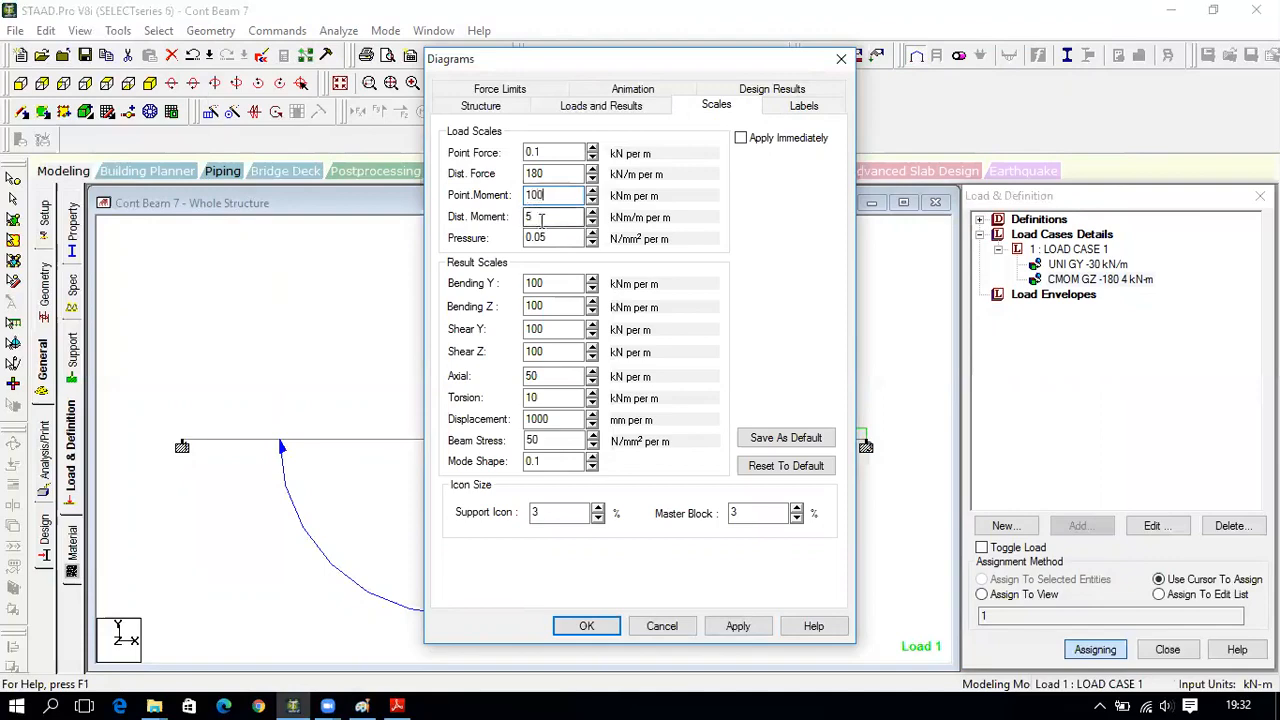
pyautogui.click(756, 625)
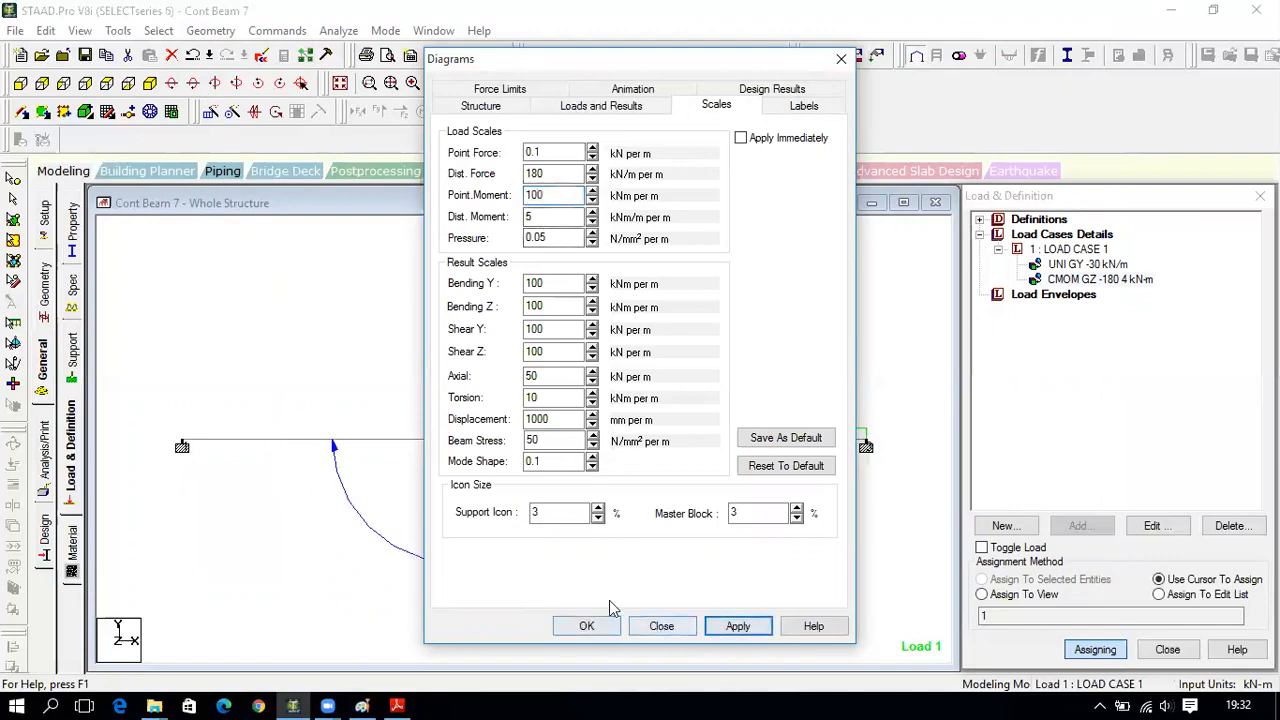
pyautogui.moveTo(687, 62); pyautogui.dragTo(833, 24)
pyautogui.doubleClick(700, 159)
pyautogui.write('200')
pyautogui.click(885, 590)
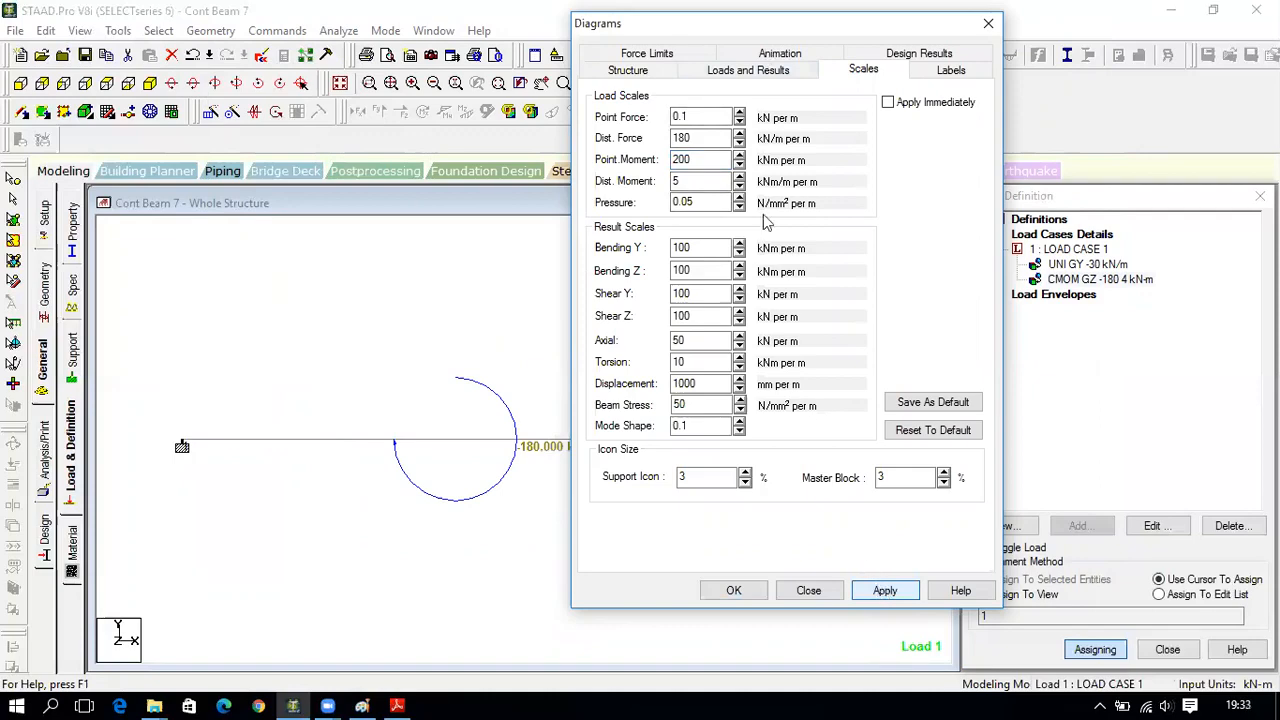
# - Set the point moment load scale to 300 kNm per m and accept the diagram settings
pyautogui.click(704, 157)
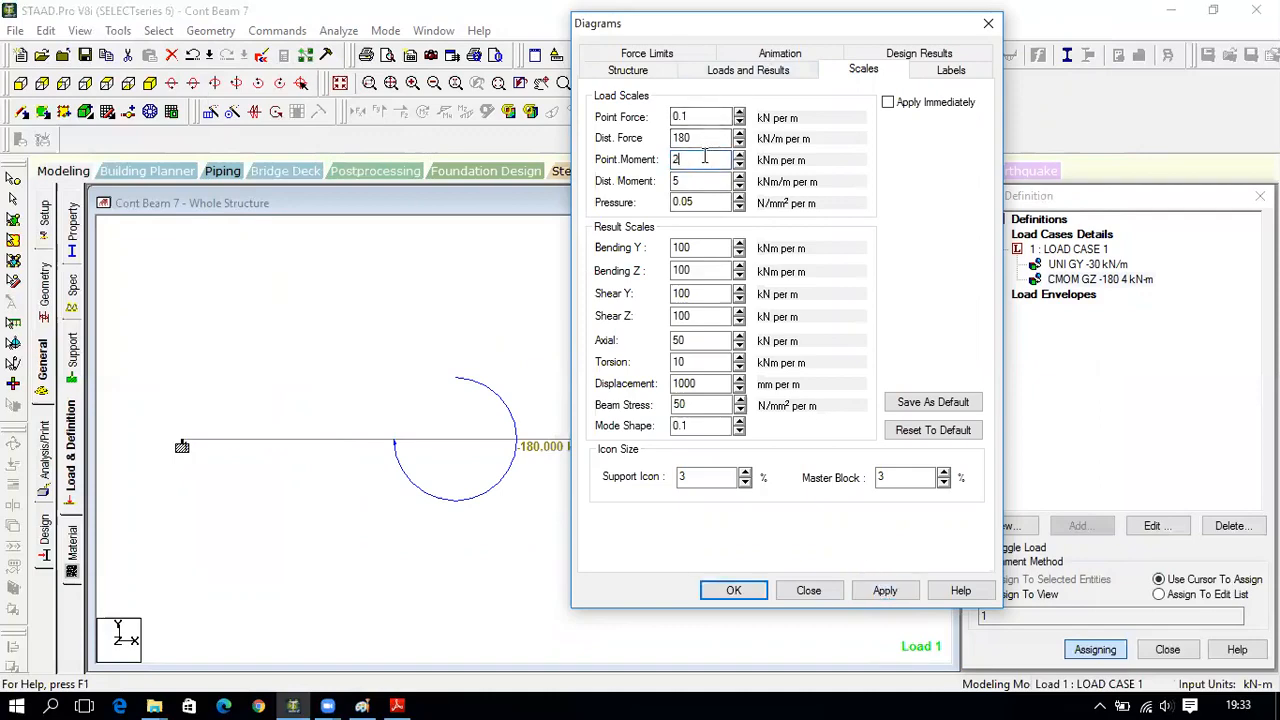
pyautogui.doubleClick(704, 157)
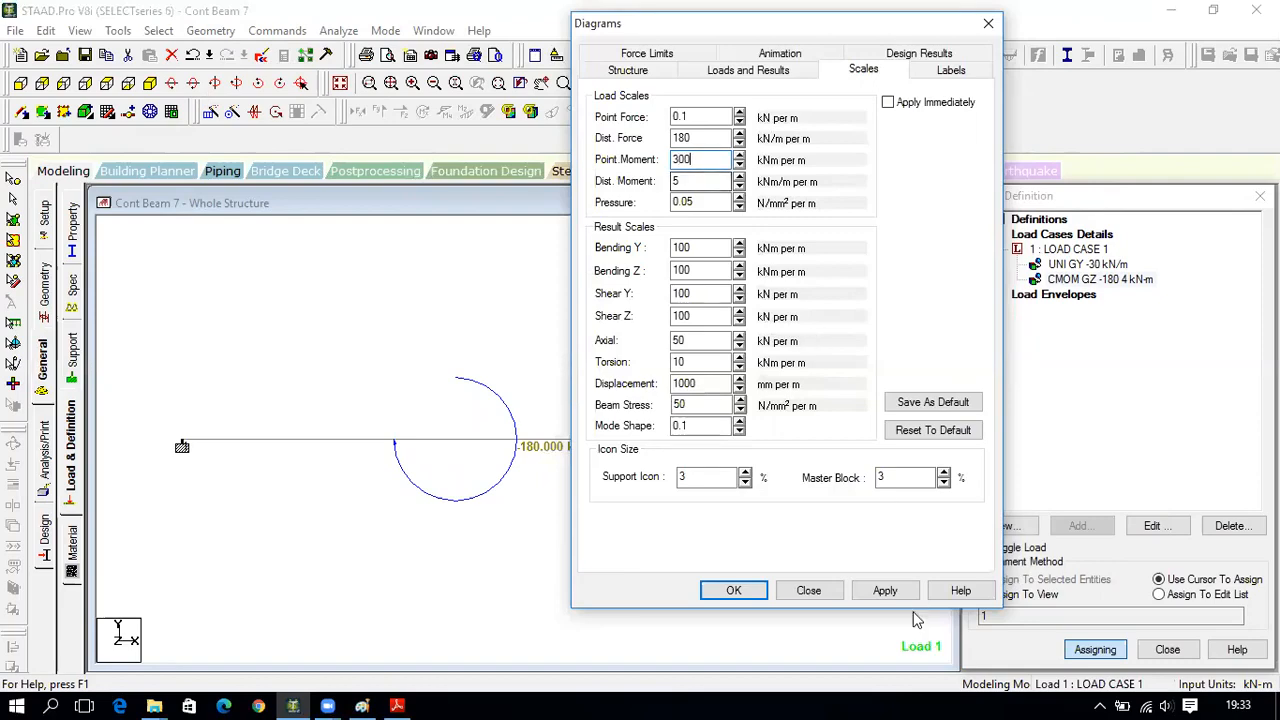
pyautogui.click(885, 590)
pyautogui.click(755, 596)
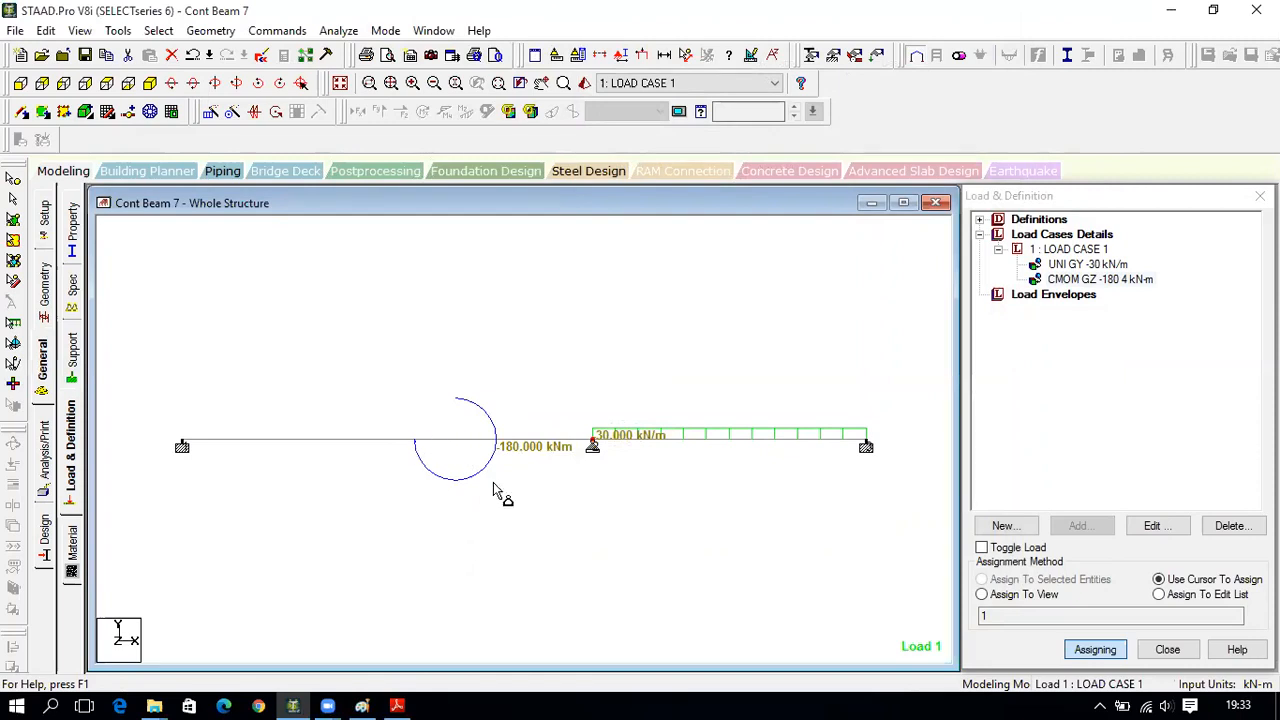
# - Display the member dimensions across the whole view, and remove them again
pyautogui.click(664, 55)
pyautogui.click(314, 300)
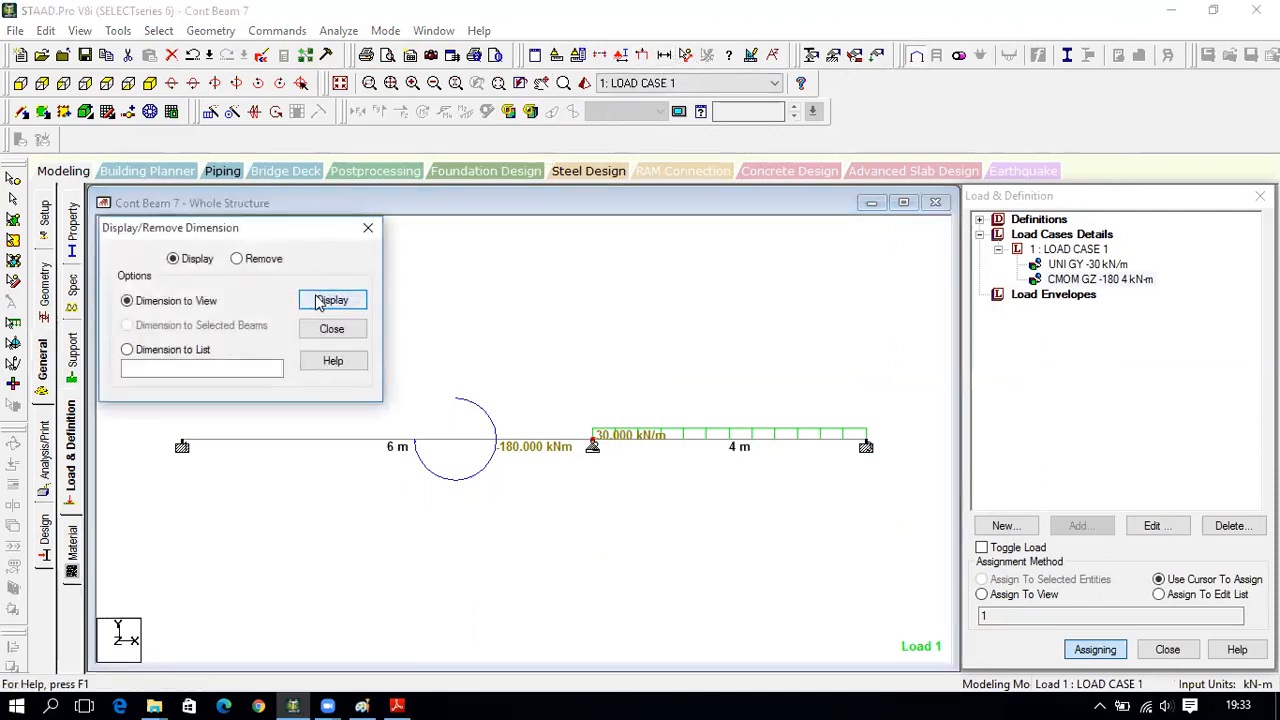
pyautogui.click(236, 258)
pyautogui.click(332, 300)
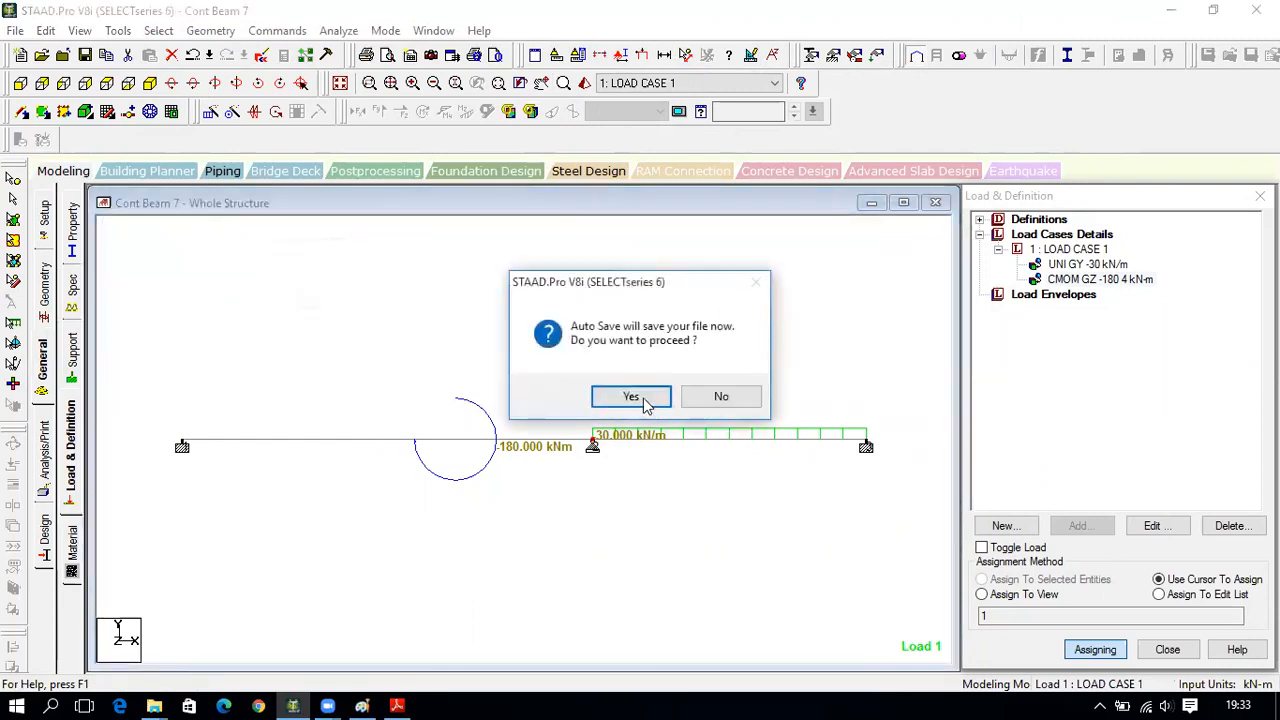
# - Allow Auto Save to save the file, and check the applied loads against Problem 326's figure in Adobe Reader
pyautogui.click(631, 398)
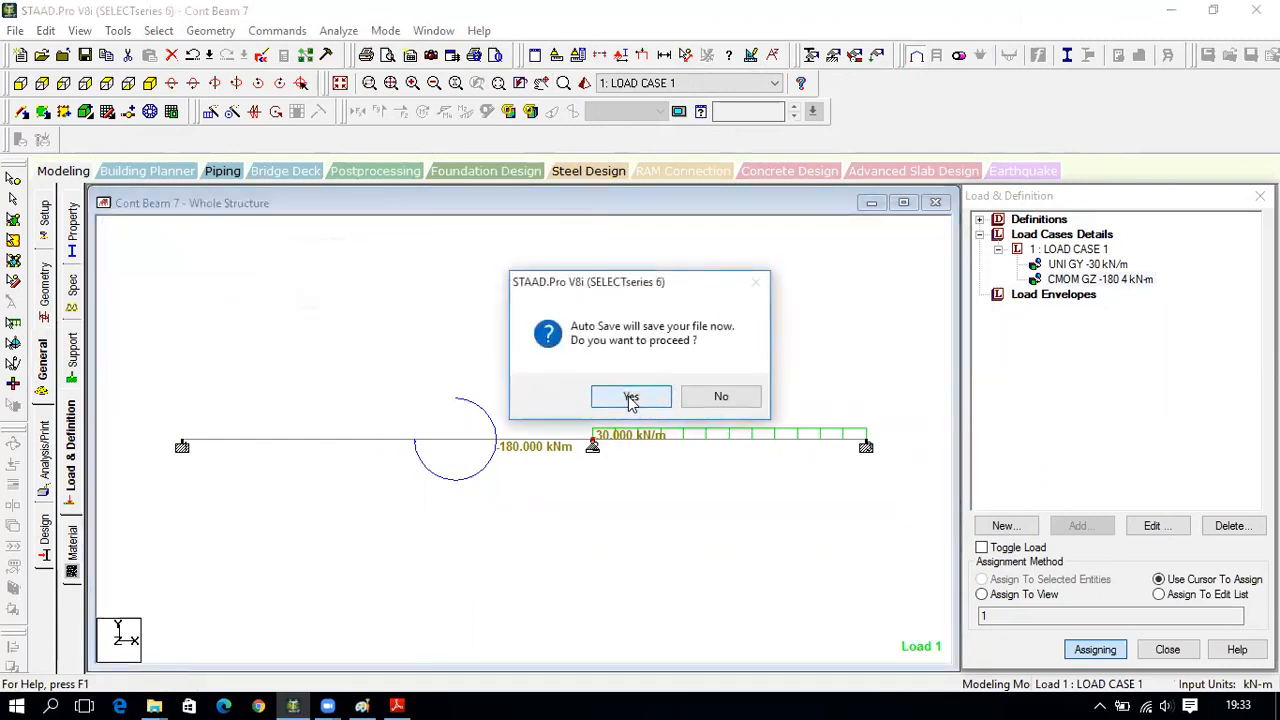
pyautogui.click(530, 378)
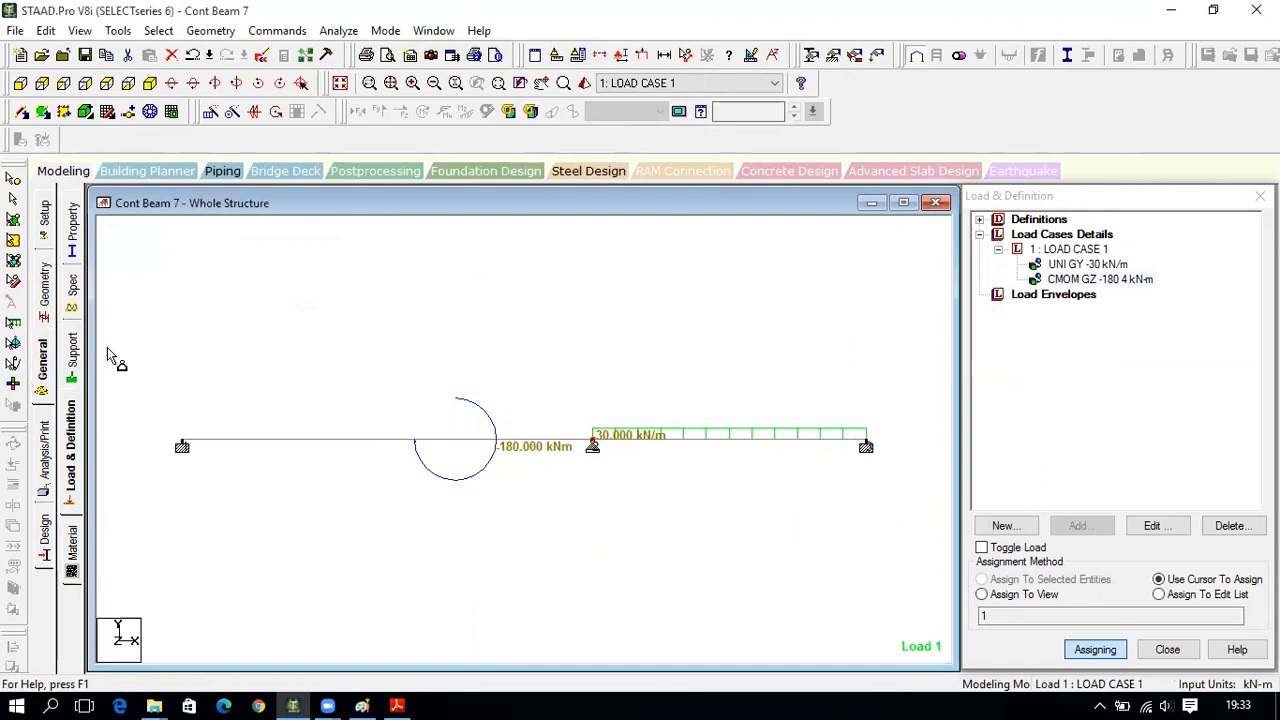
pyautogui.click(397, 705)
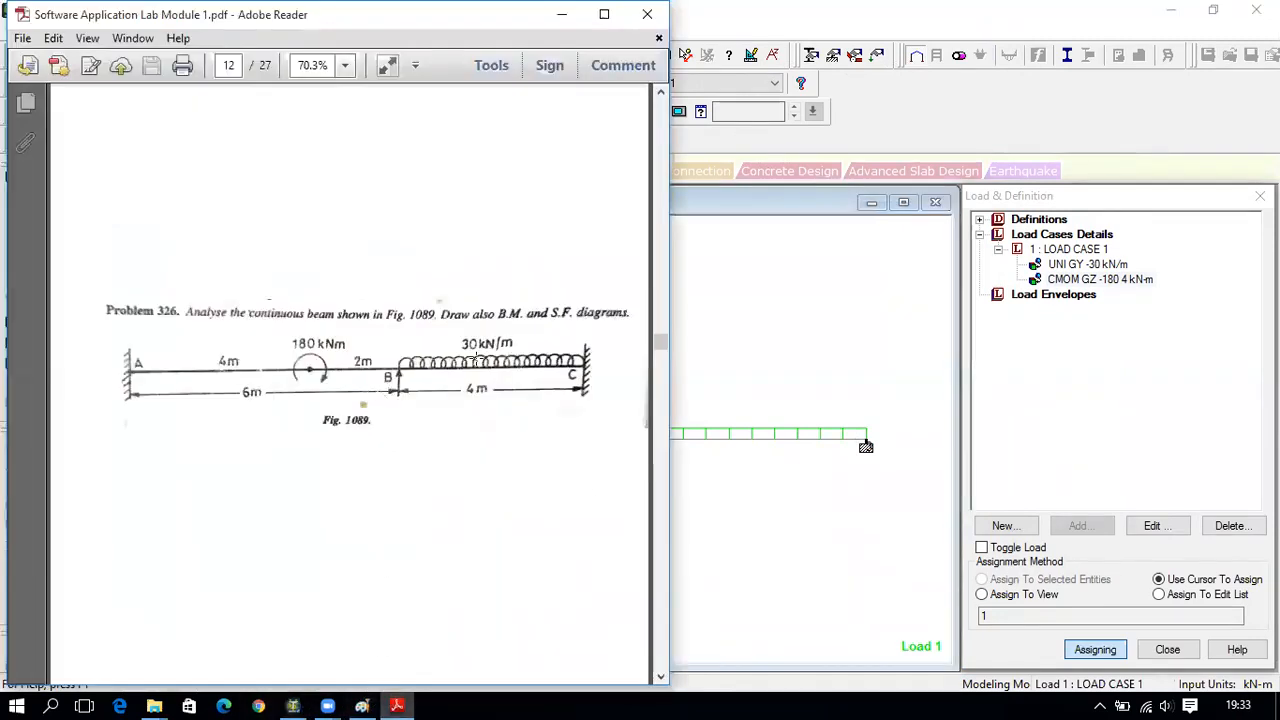
pyautogui.click(292, 705)
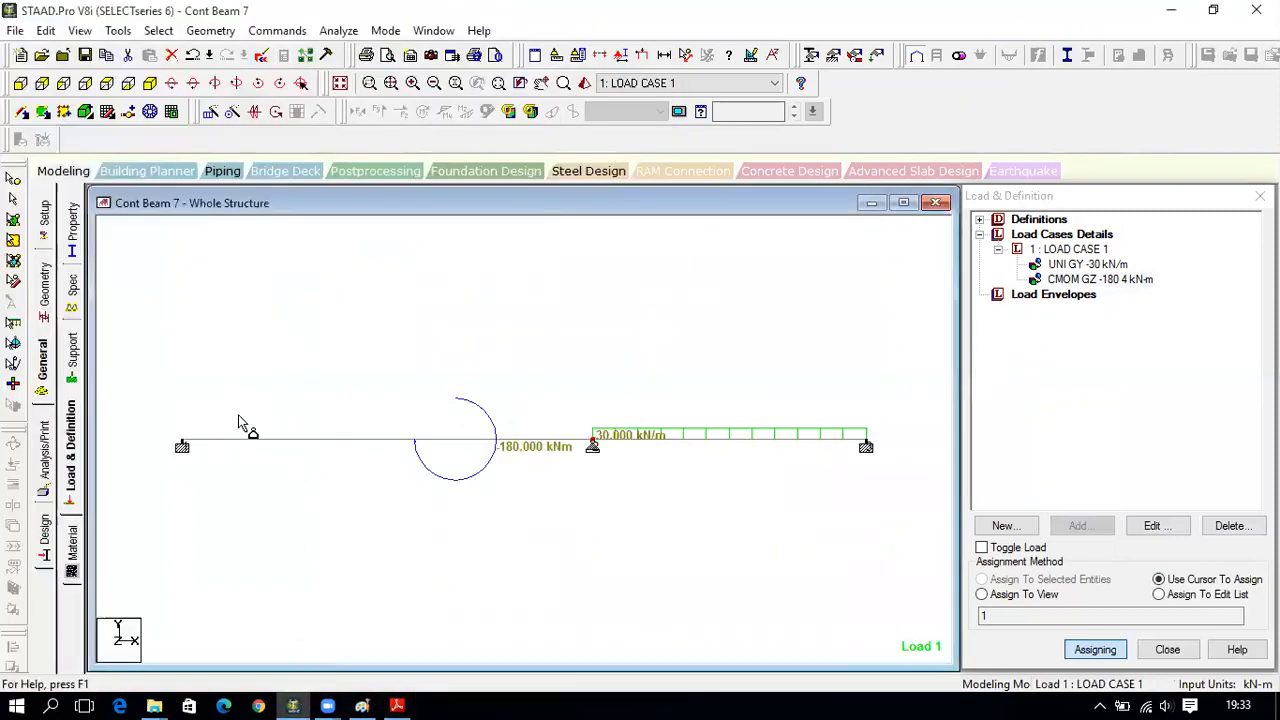
# - Add a Perform Analysis command with No Print, and run the analysis after saving the modified structure
pyautogui.click(42, 480)
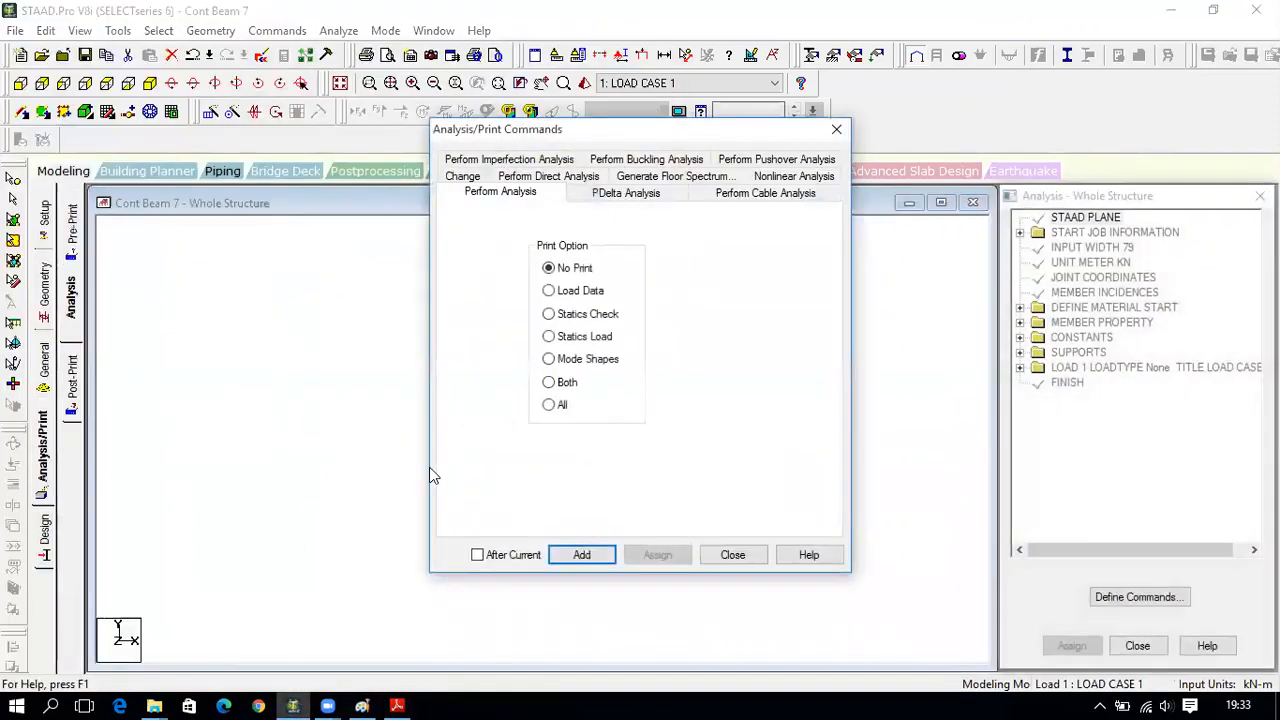
pyautogui.click(588, 554)
pyautogui.click(732, 554)
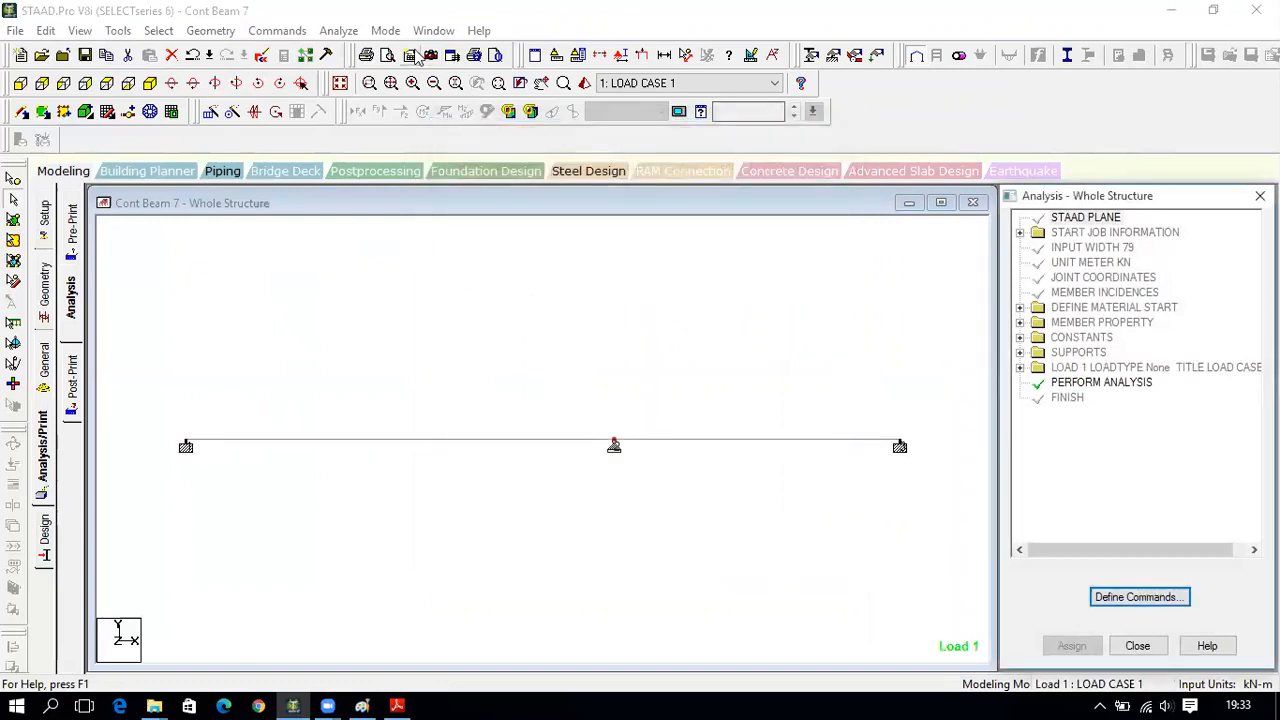
pyautogui.click(338, 30)
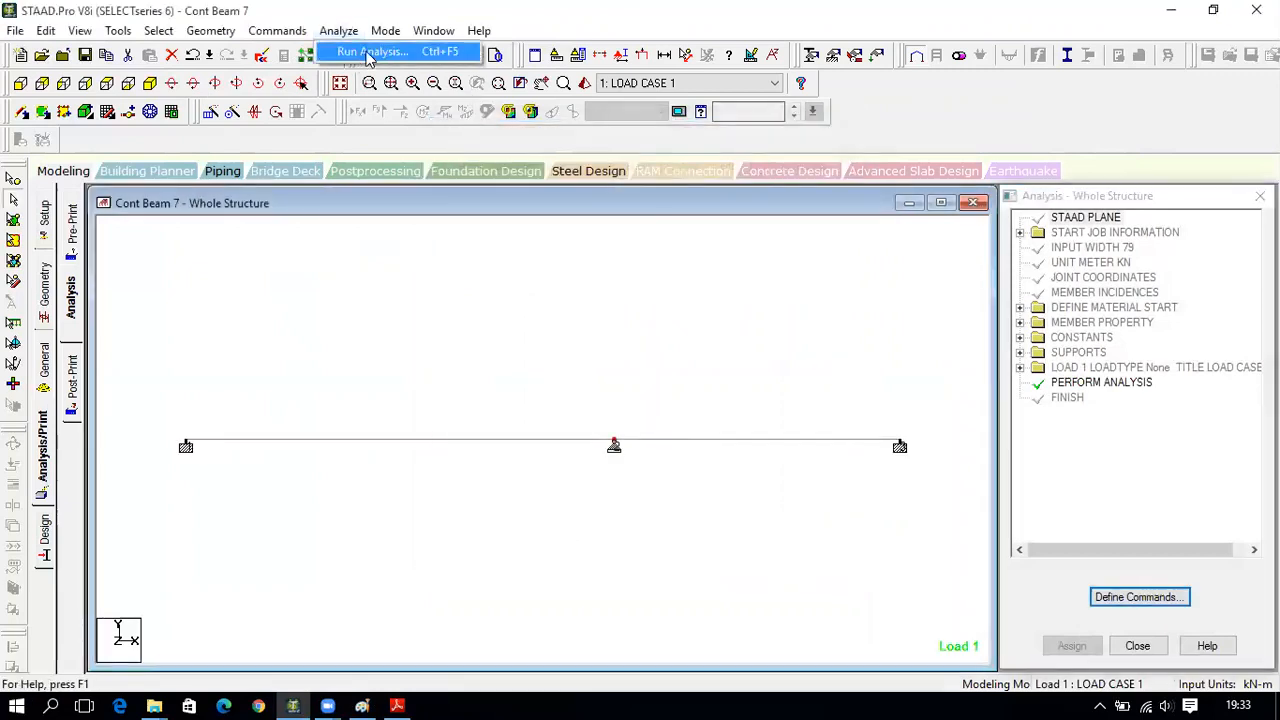
pyautogui.click(369, 53)
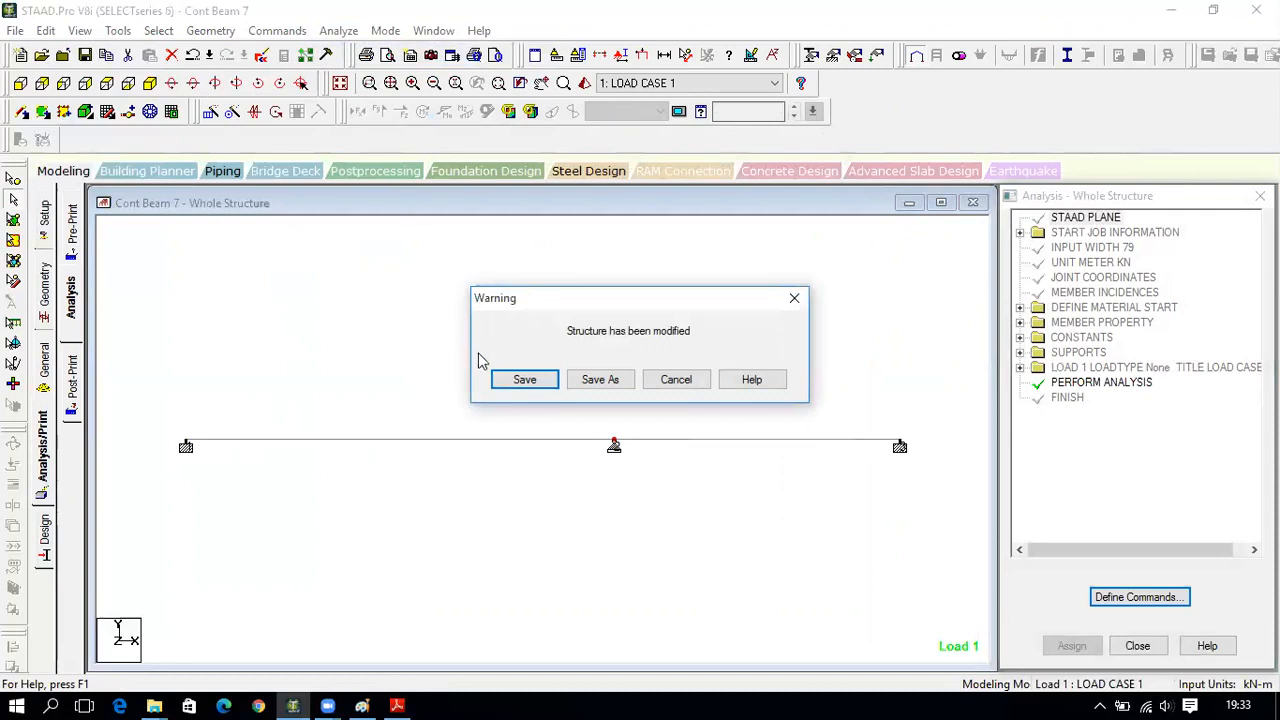
pyautogui.click(524, 379)
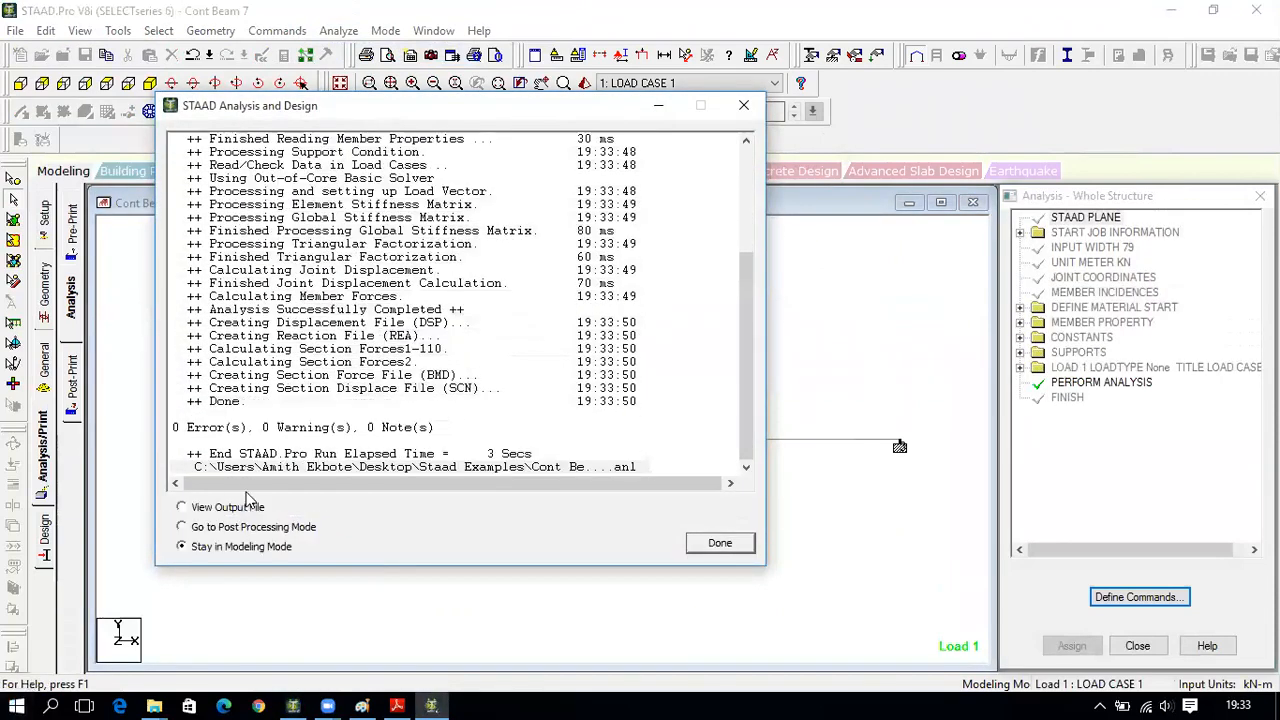
# - Go to Post Processing Mode with LOAD CASE 1 selected for the results, and maximize the Whole Structure view
pyautogui.click(238, 530)
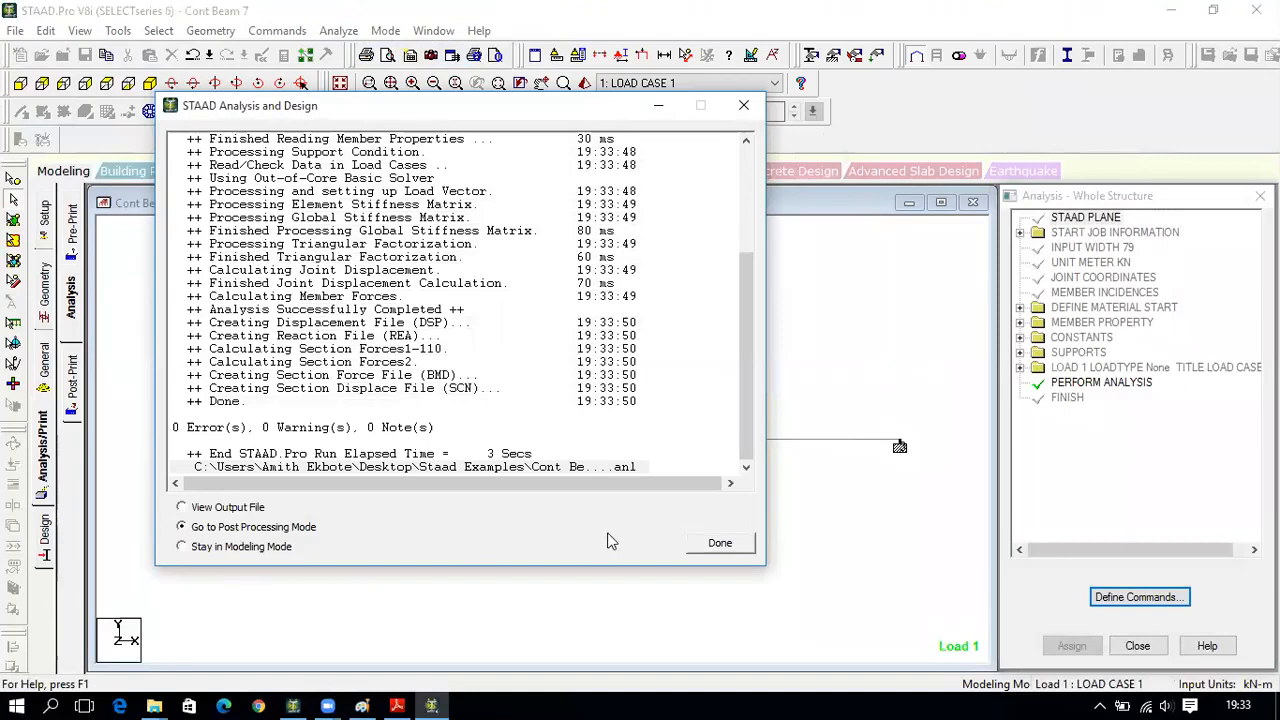
pyautogui.click(720, 543)
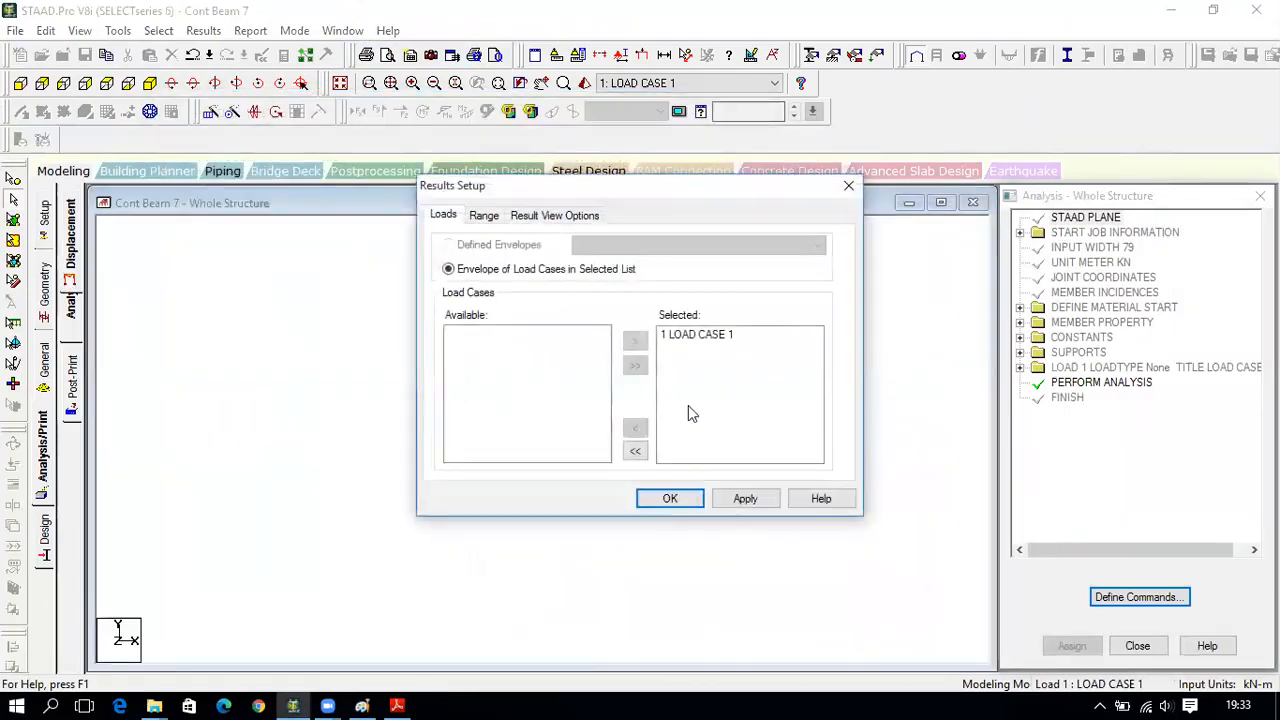
pyautogui.click(686, 336)
pyautogui.click(670, 498)
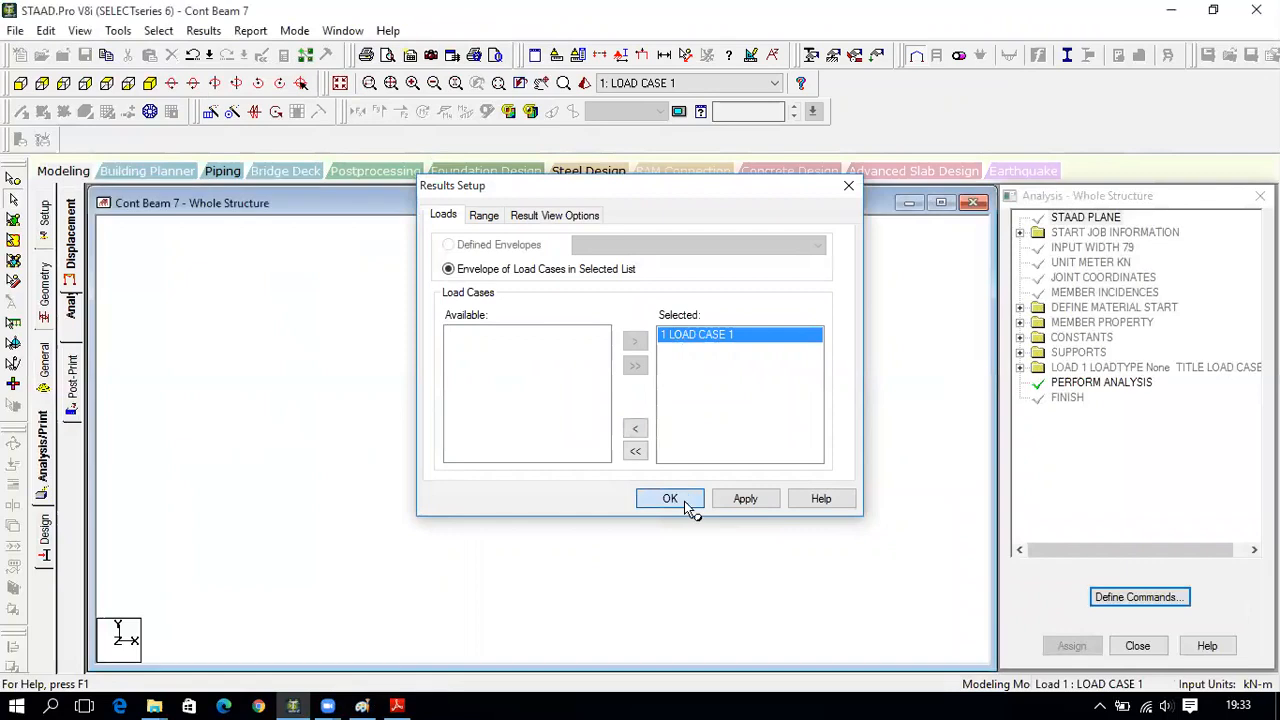
pyautogui.click(631, 205)
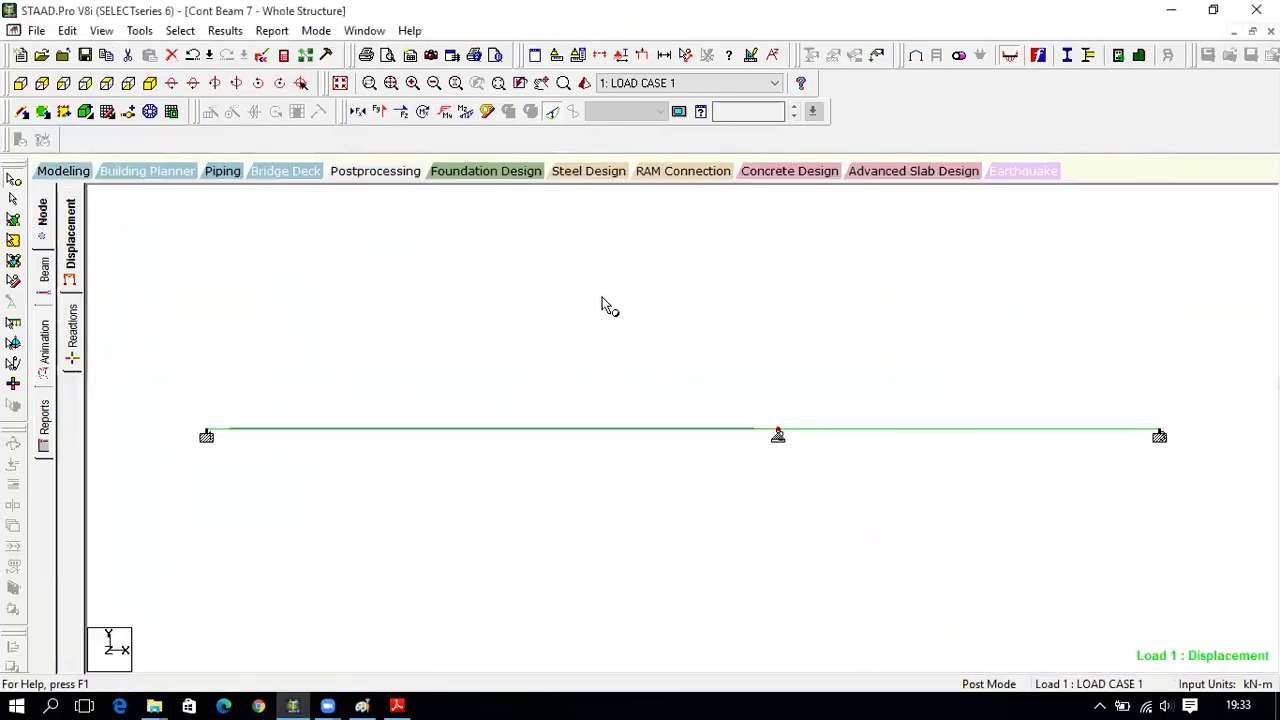
# - Replace the displacement diagram with the Bending Z diagram, annotated with bending values at the ends and mid point
pyautogui.click(556, 113)
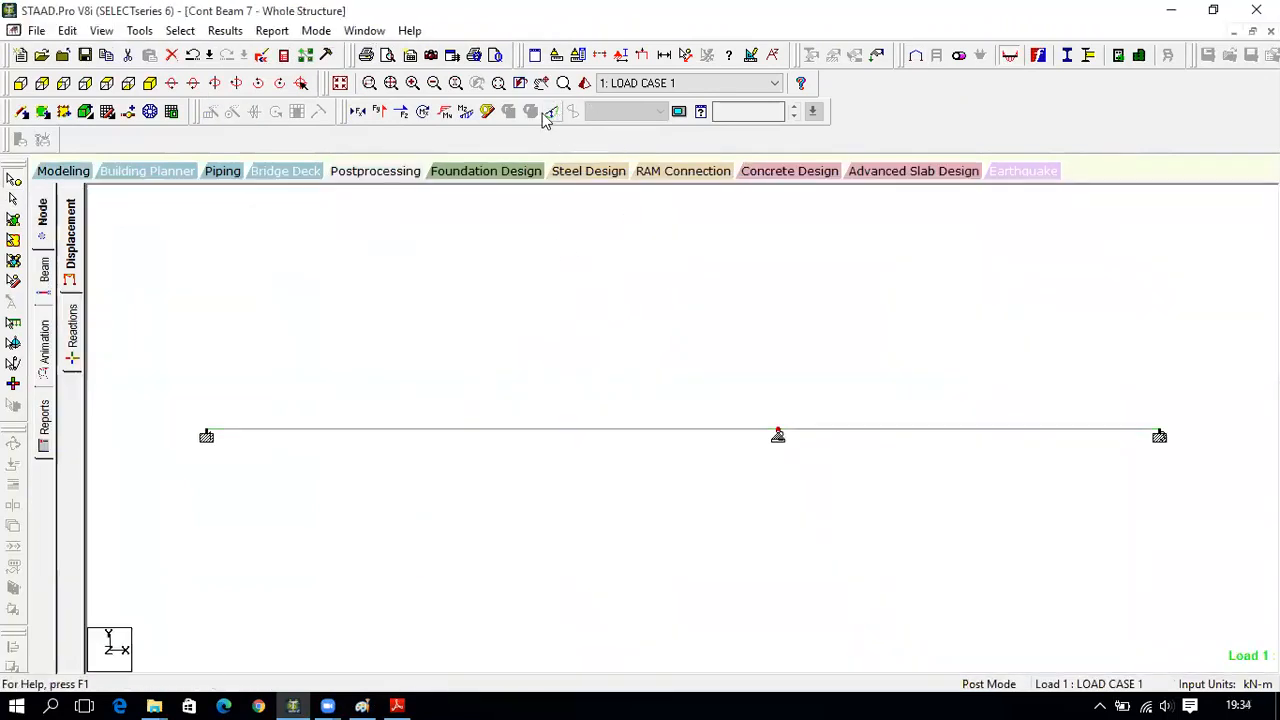
pyautogui.click(465, 113)
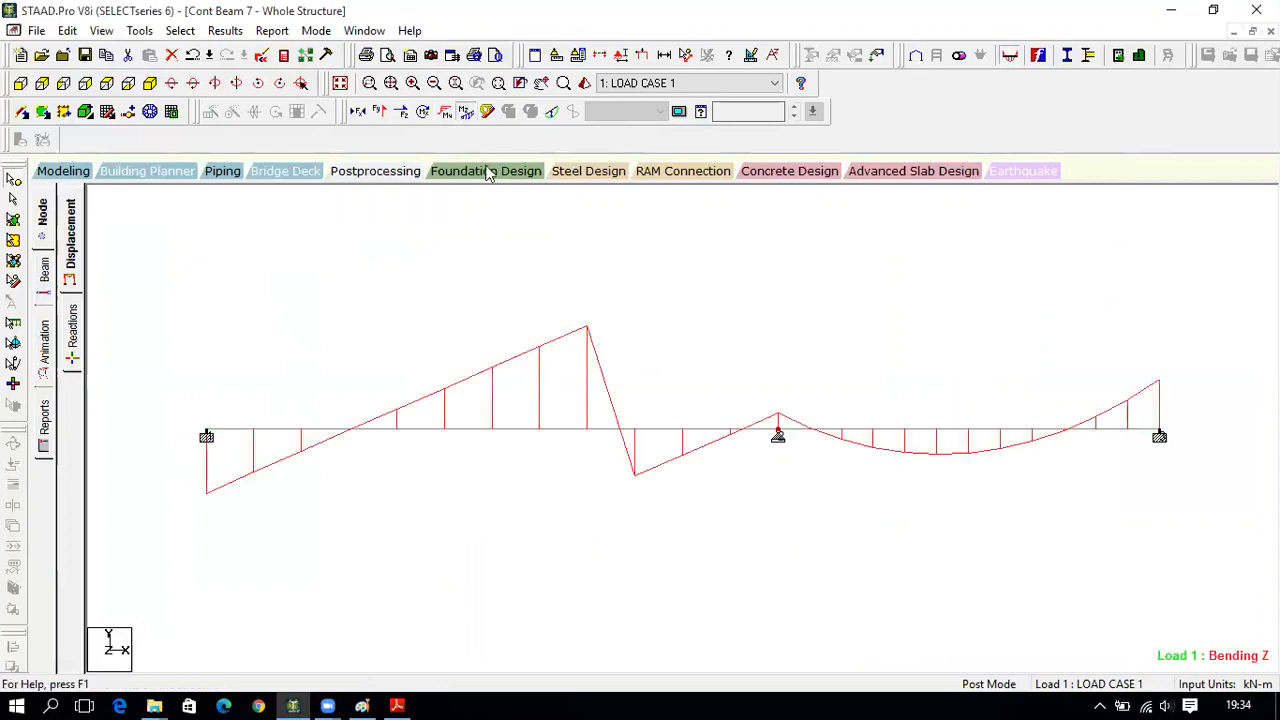
pyautogui.click(225, 30)
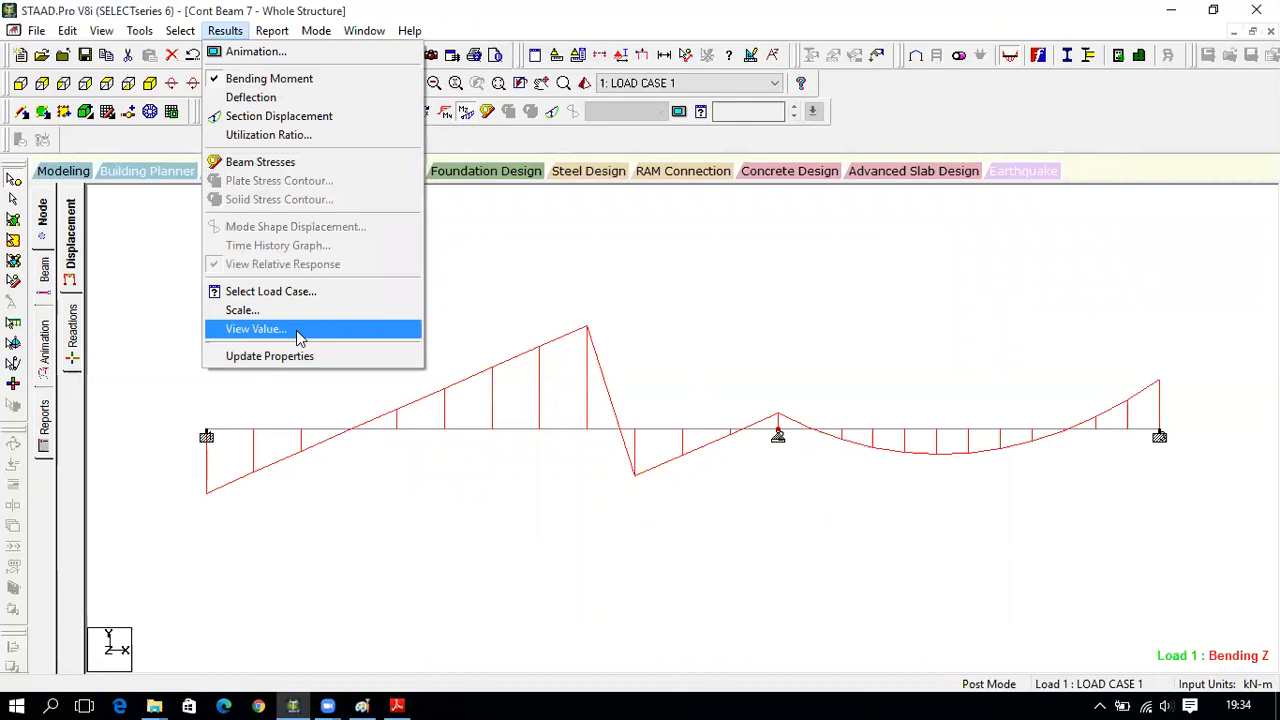
pyautogui.click(294, 330)
pyautogui.click(572, 209)
pyautogui.click(516, 253)
pyautogui.click(657, 253)
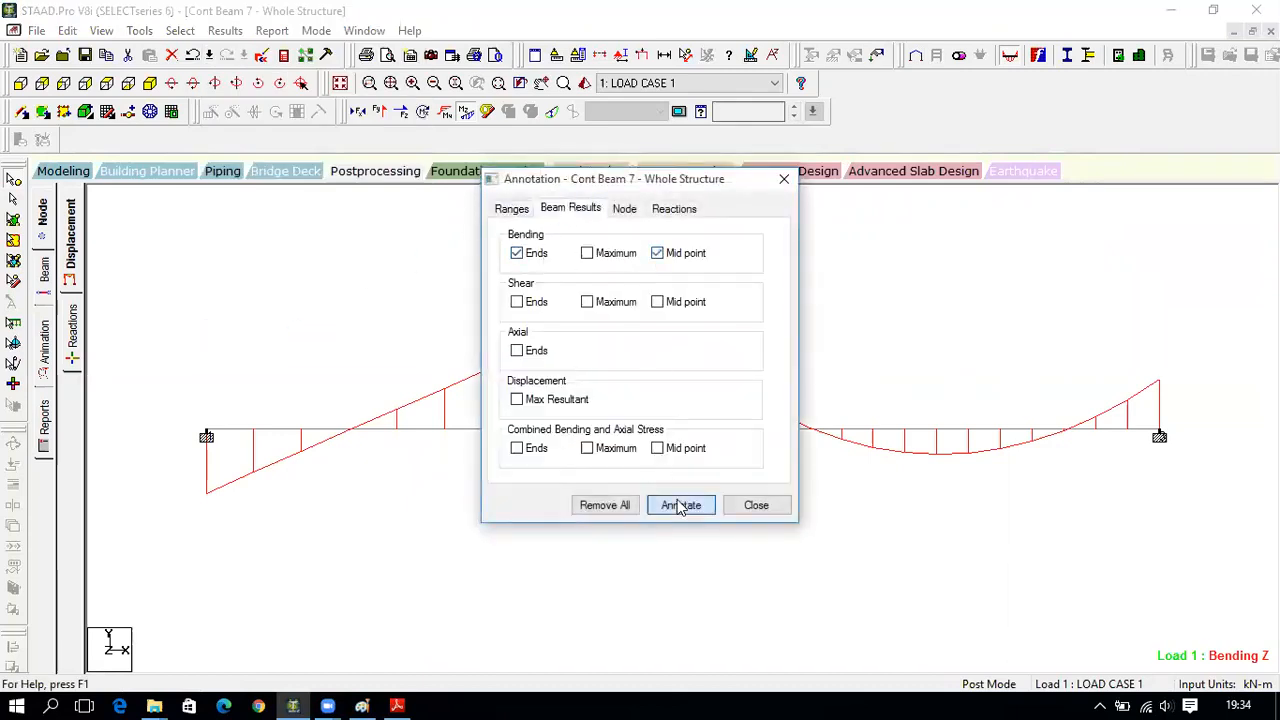
pyautogui.click(681, 505)
pyautogui.click(755, 505)
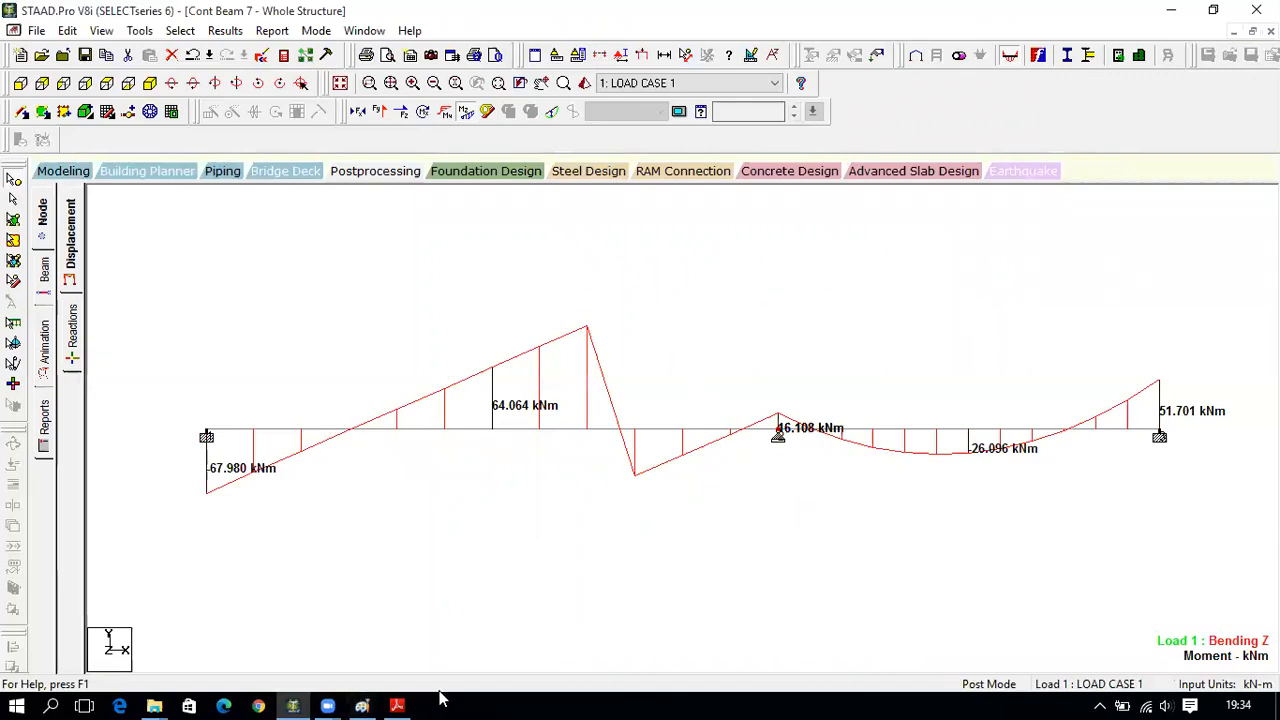
# - Switch to Adobe Reader and compare the Bending Z diagram with the B.M. diagram in Problem 326's solution
pyautogui.click(397, 705)
pyautogui.scroll(-5, 387, 423)
pyautogui.scroll(-5, 387, 420)
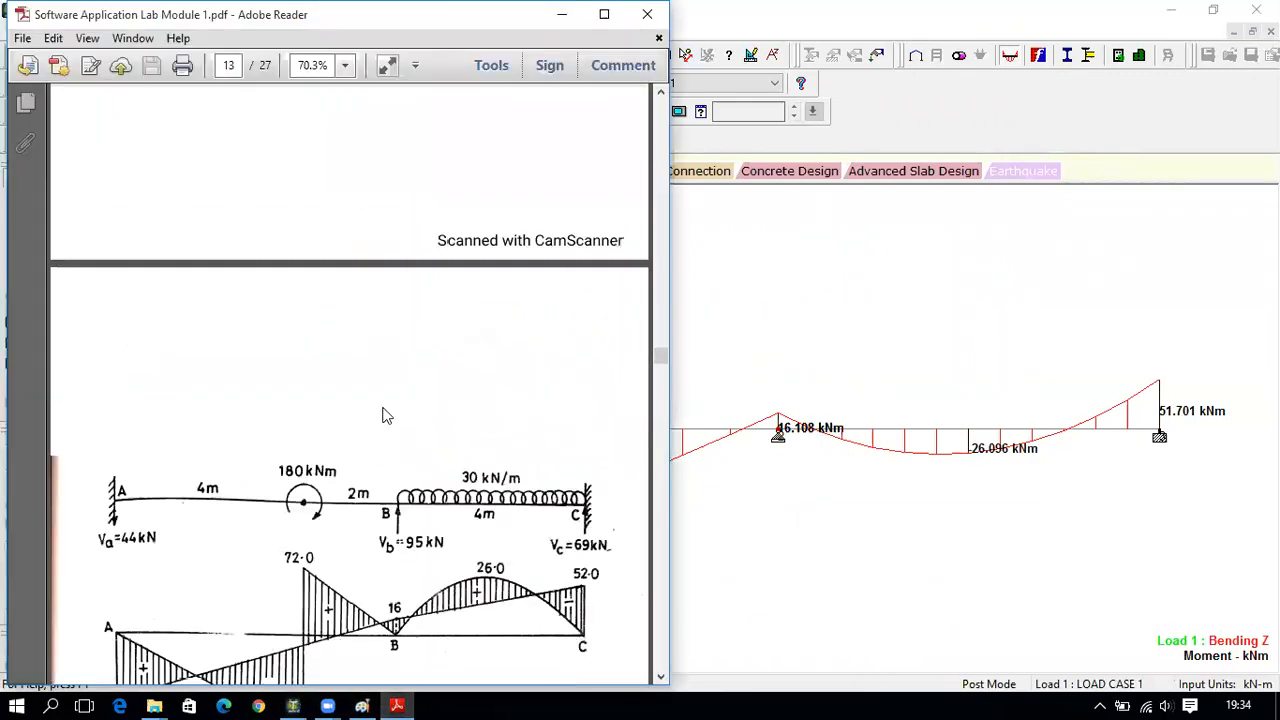
pyautogui.scroll(-2, 385, 410)
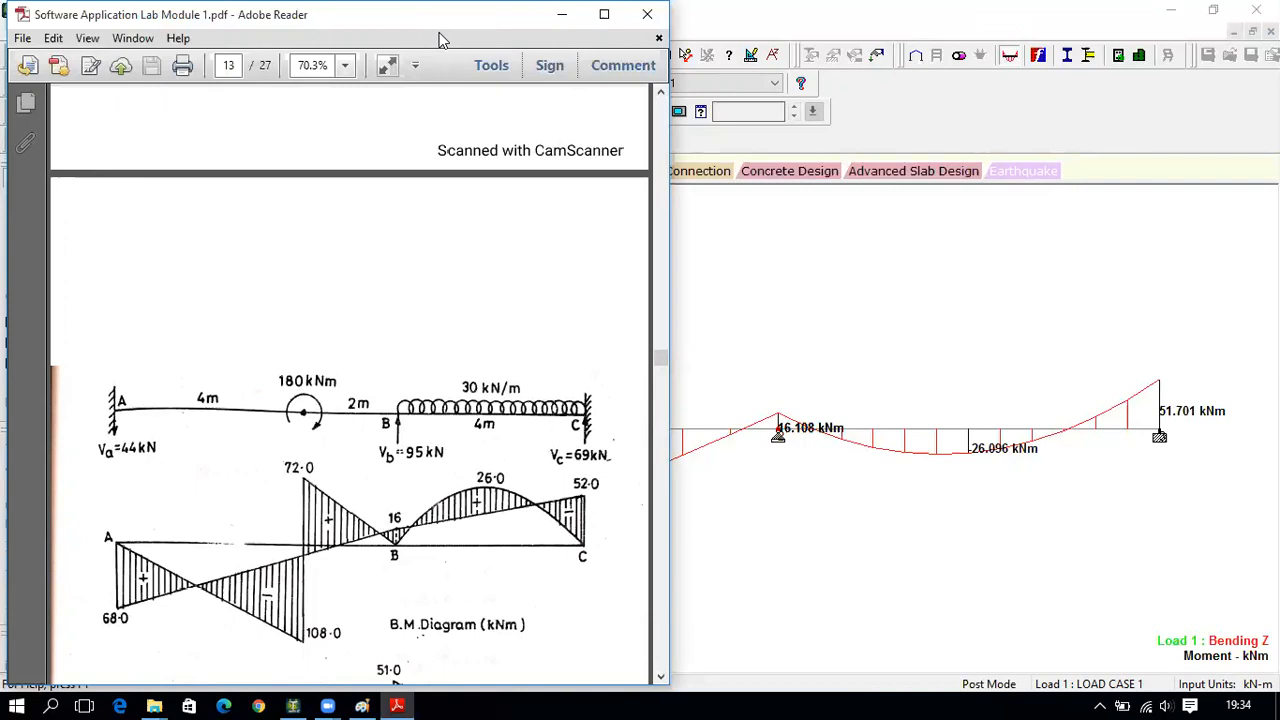
pyautogui.moveTo(440, 38); pyautogui.dragTo(346, 60)
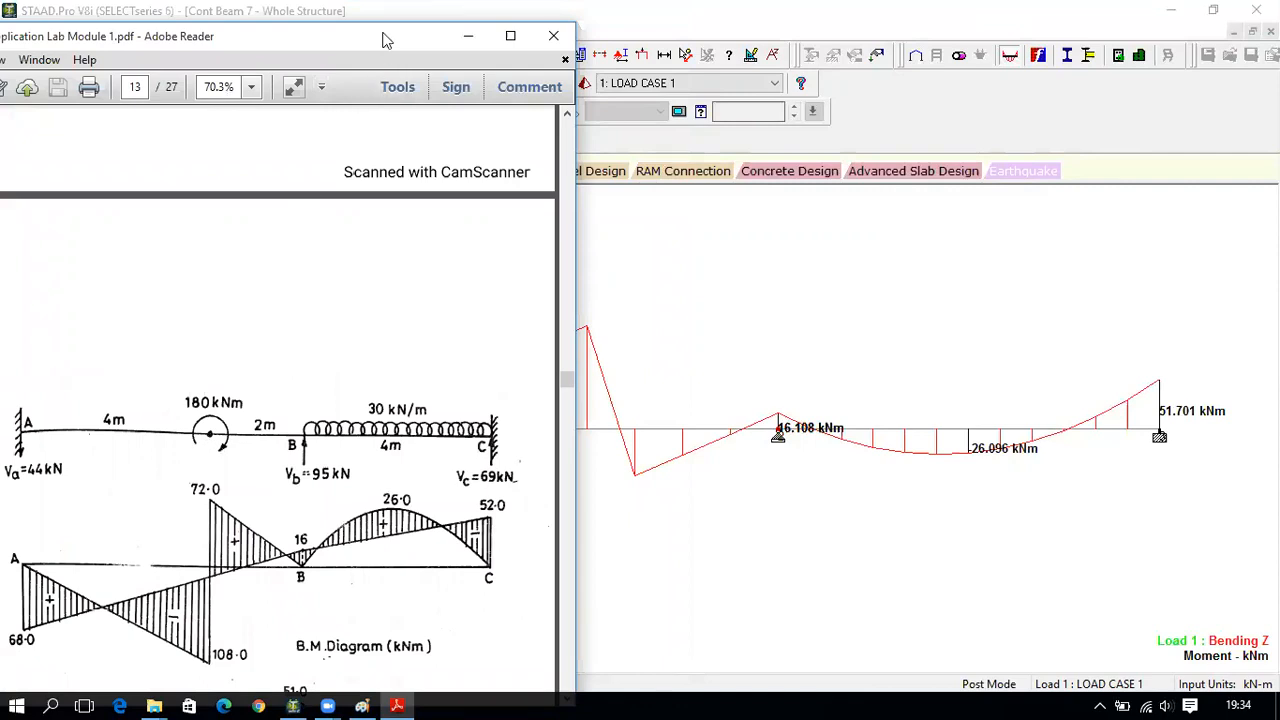
pyautogui.moveTo(383, 40); pyautogui.dragTo(242, 74)
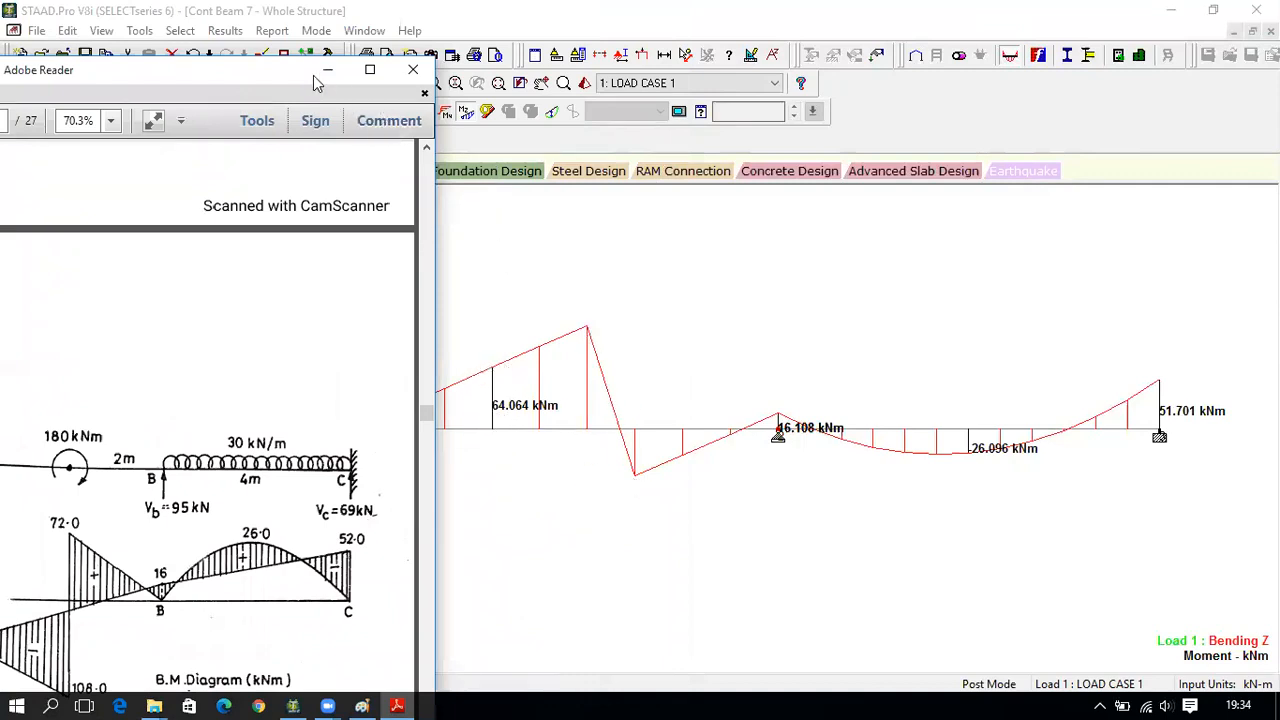
pyautogui.moveTo(305, 73); pyautogui.dragTo(354, 30)
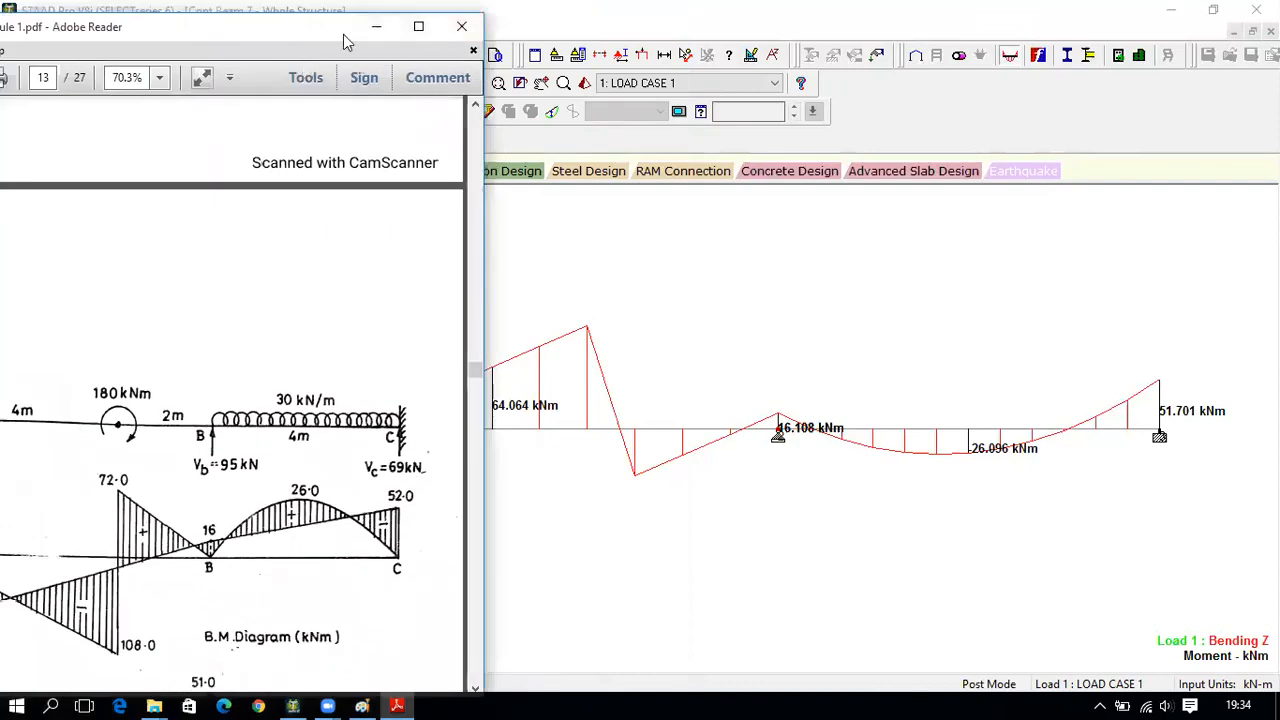
pyautogui.moveTo(343, 34); pyautogui.dragTo(520, 22)
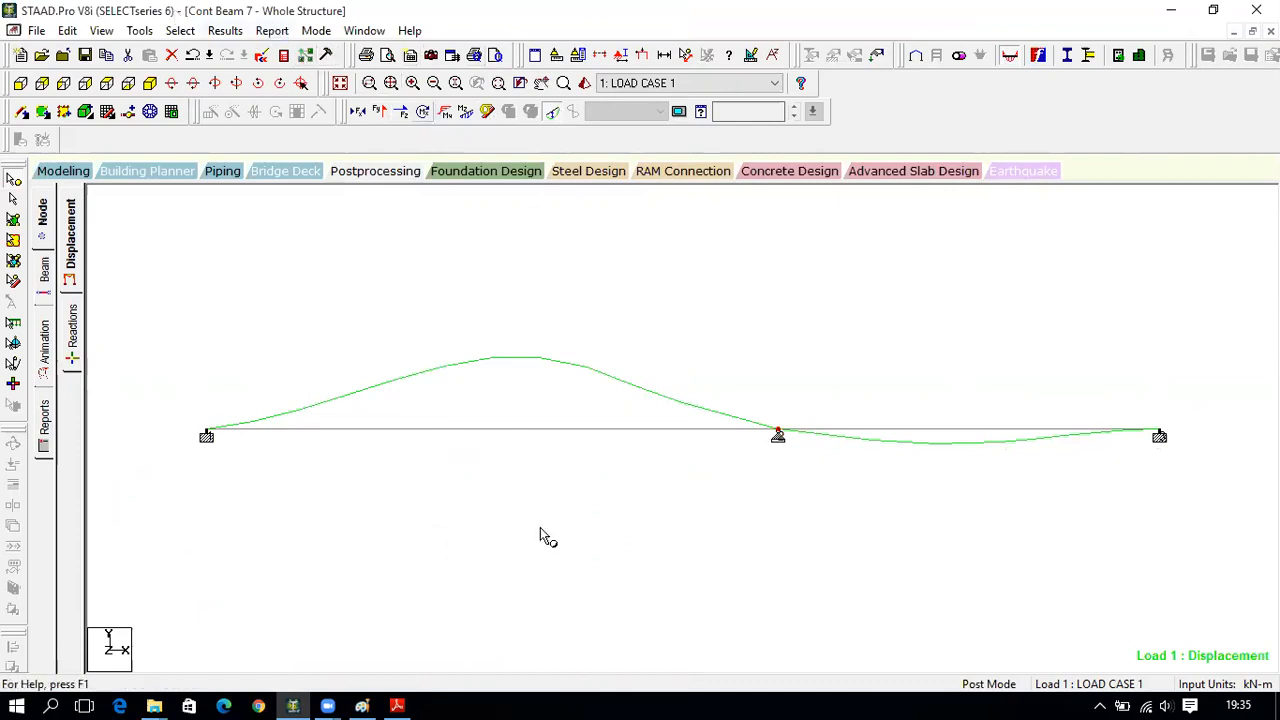
# - Switch to Adobe Reader, examine the 180 kNm moment on Problem 326's beam using a temporary arrow mark, and return to STAAD.Pro
pyautogui.click(398, 705)
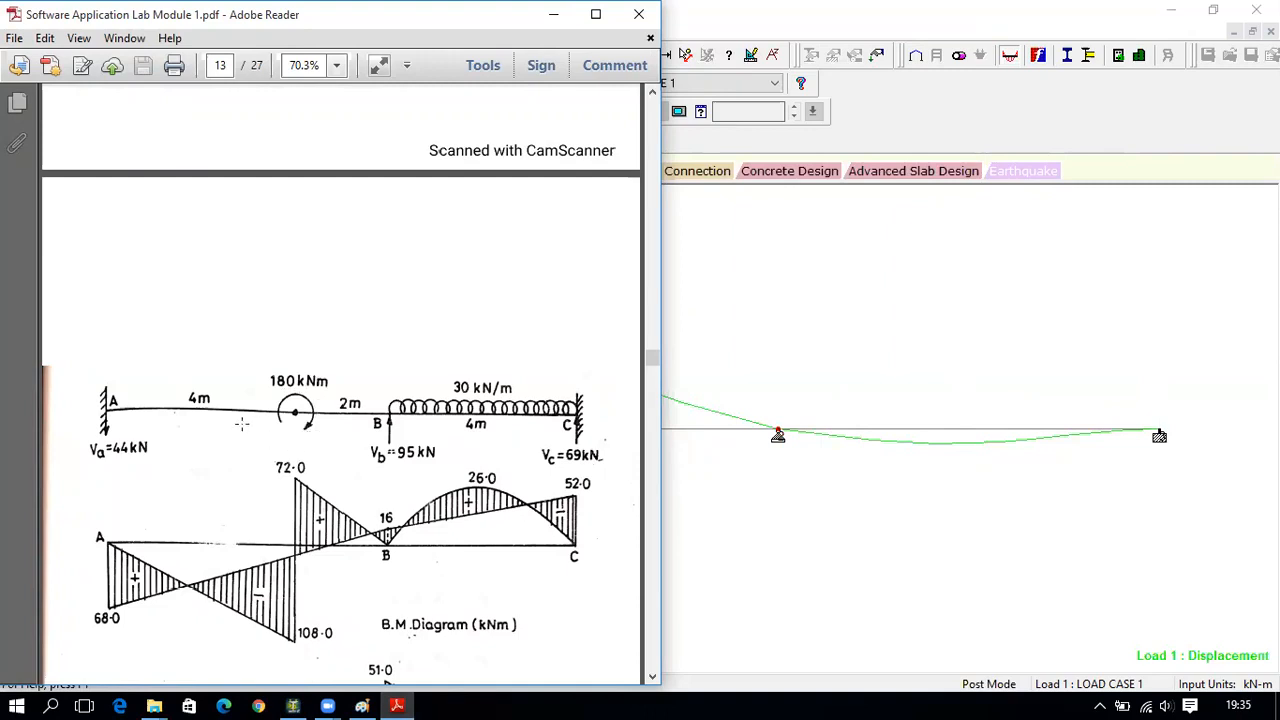
pyautogui.click(287, 9)
pyautogui.moveTo(298, 428); pyautogui.dragTo(237, 414)
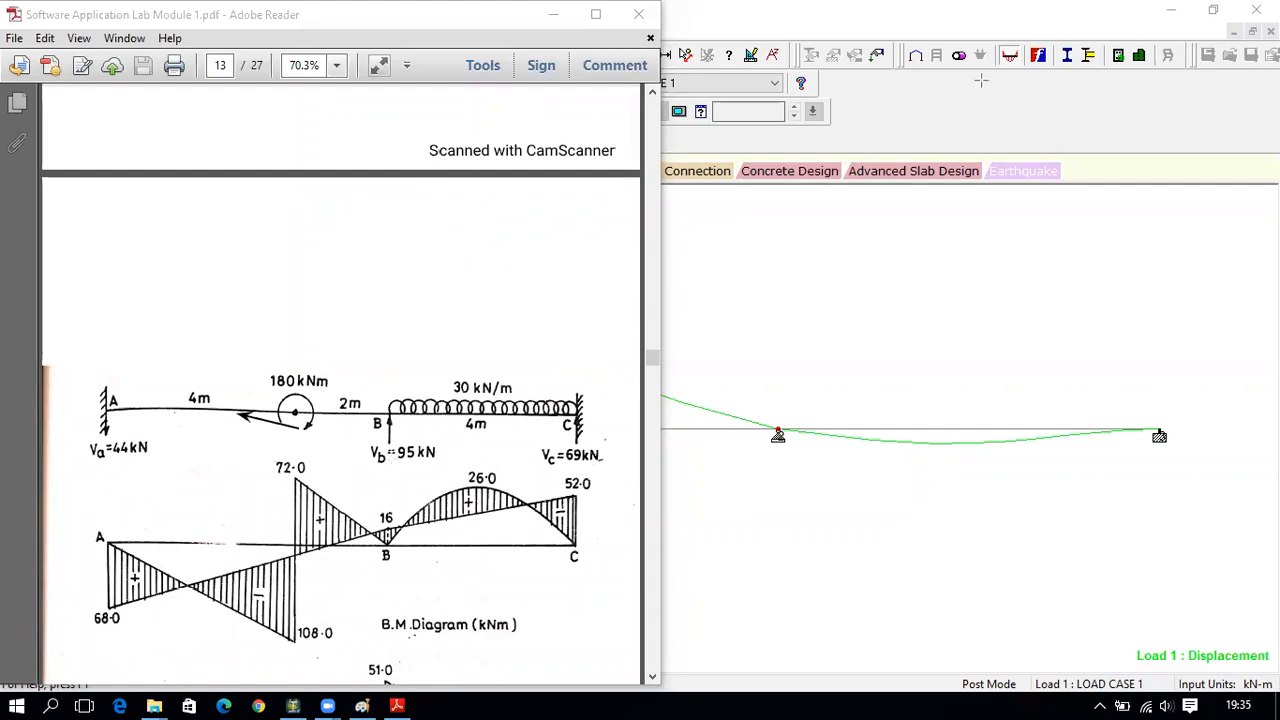
pyautogui.click(294, 422)
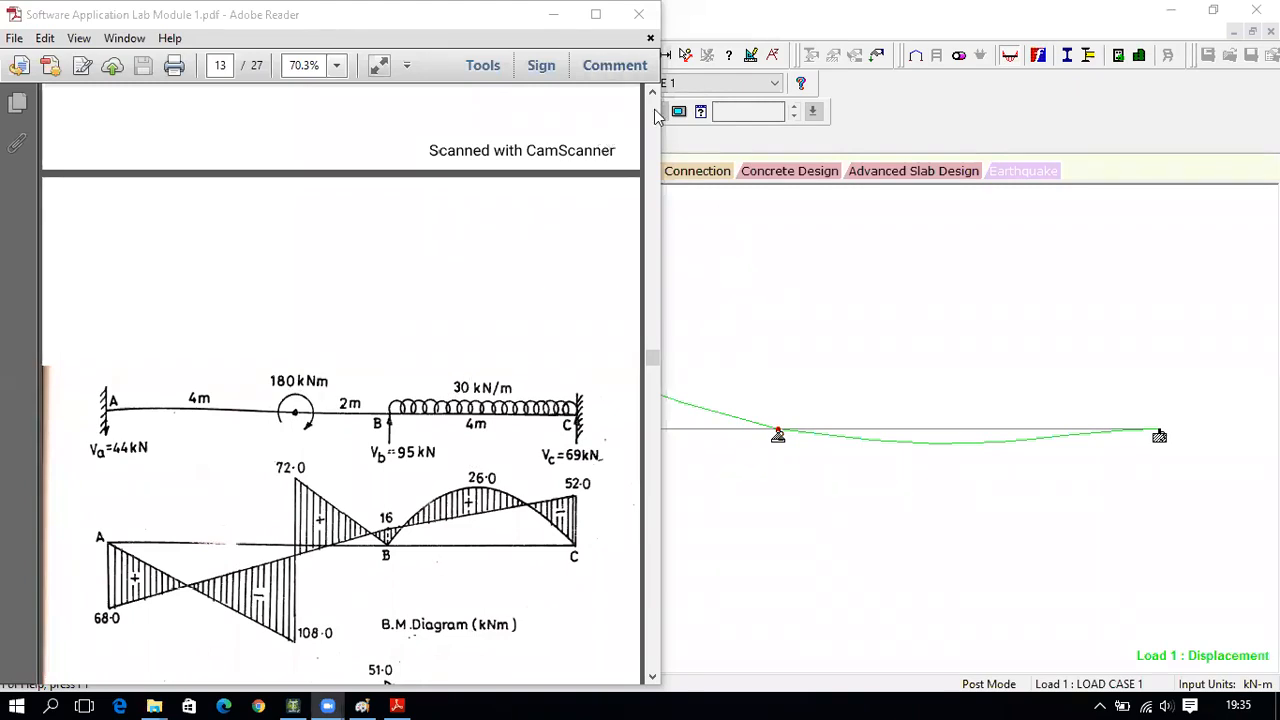
pyautogui.click(685, 112)
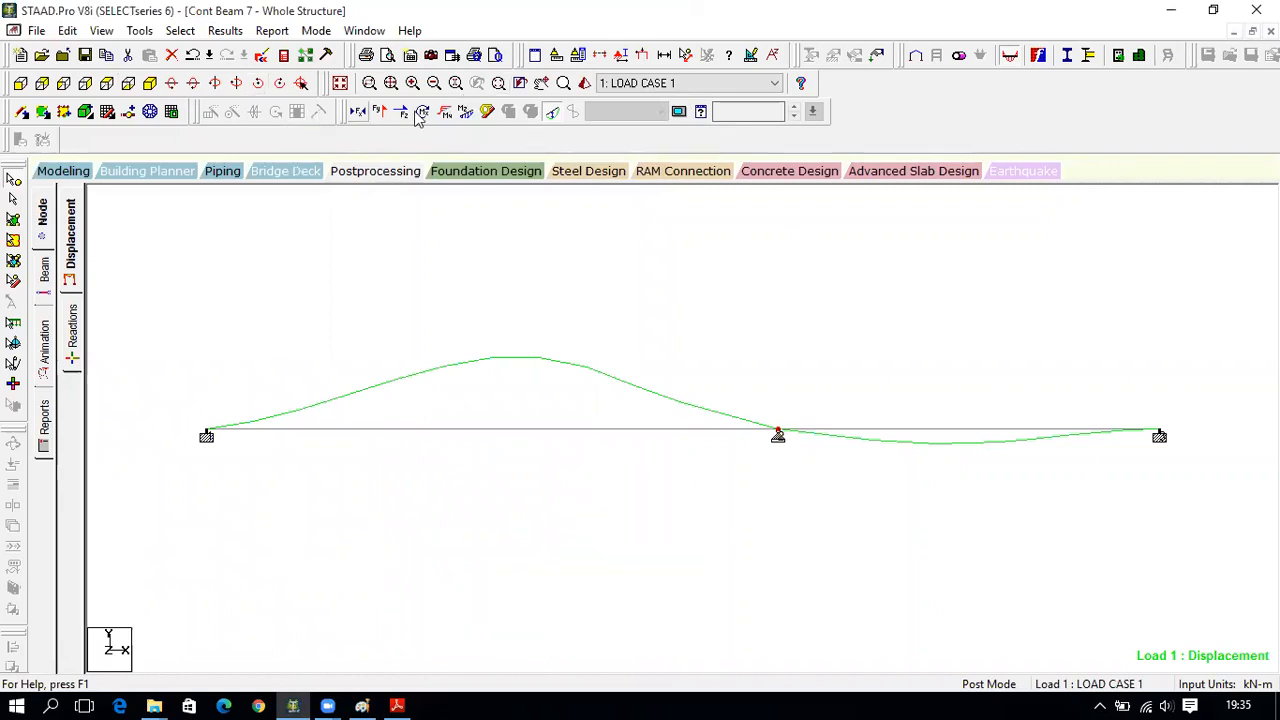
# - Annotate the displacement diagram with the Max Resultant displacement of each beam, turning off the bending ends and mid point values
pyautogui.click(225, 30)
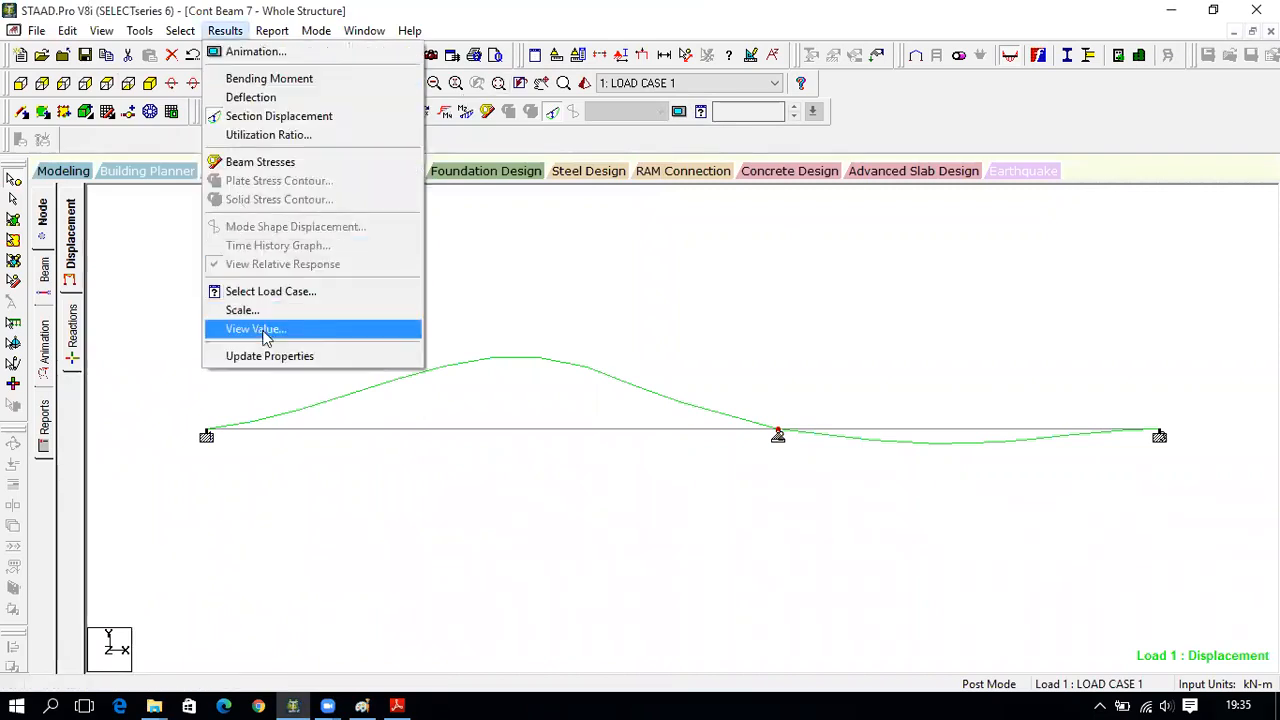
pyautogui.click(268, 331)
pyautogui.click(570, 208)
pyautogui.click(516, 254)
pyautogui.click(657, 253)
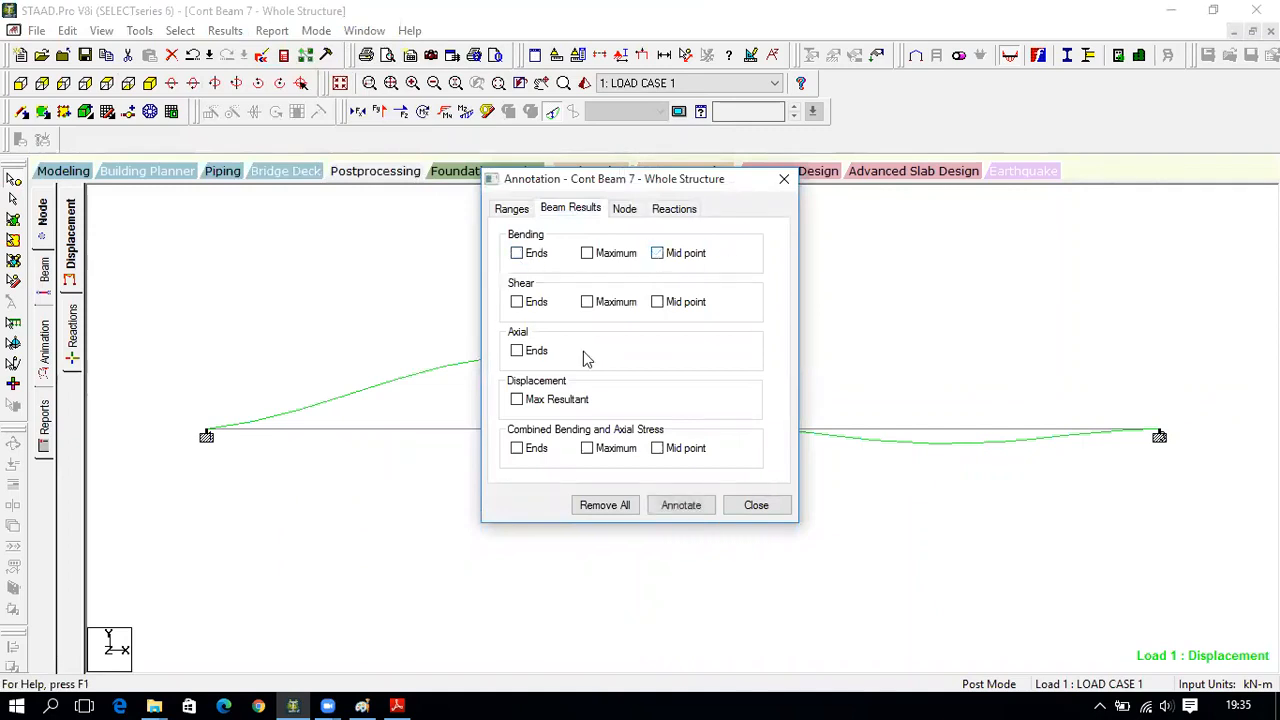
pyautogui.click(690, 505)
pyautogui.click(754, 506)
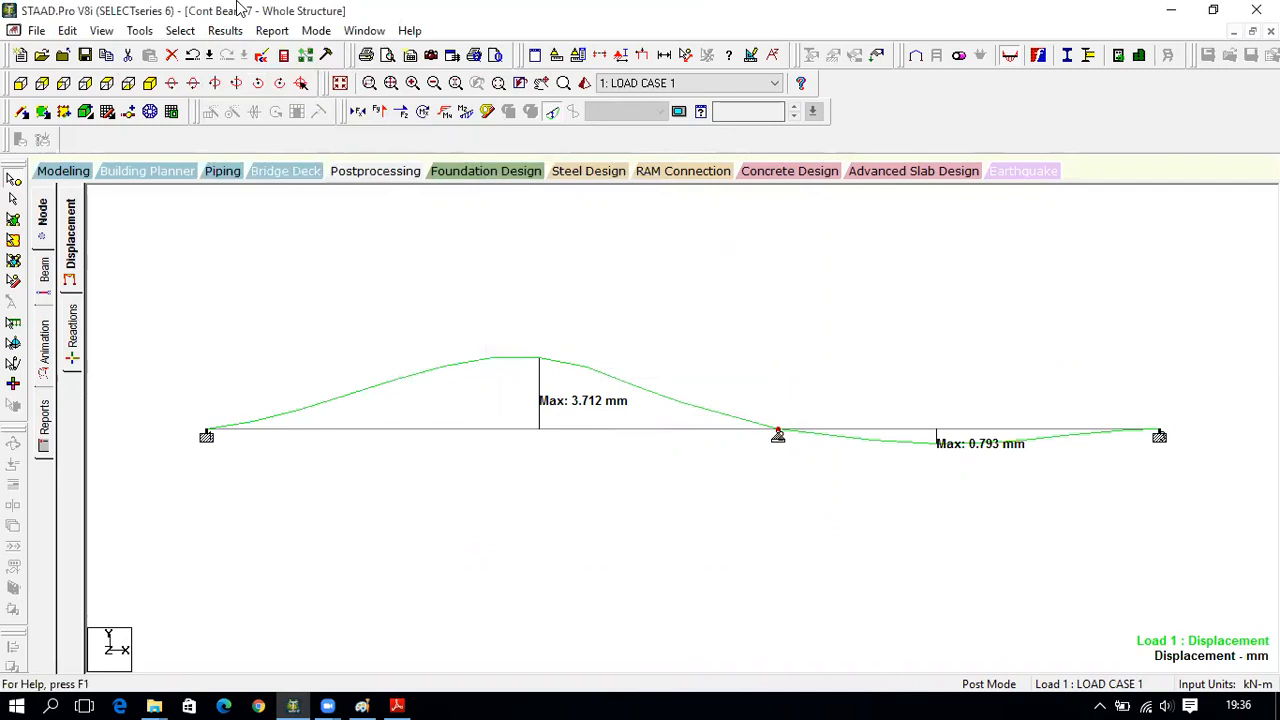
# - Mark the displacement curve's peak regions in both spans with temporary straight annotation lines
pyautogui.click(238, 8)
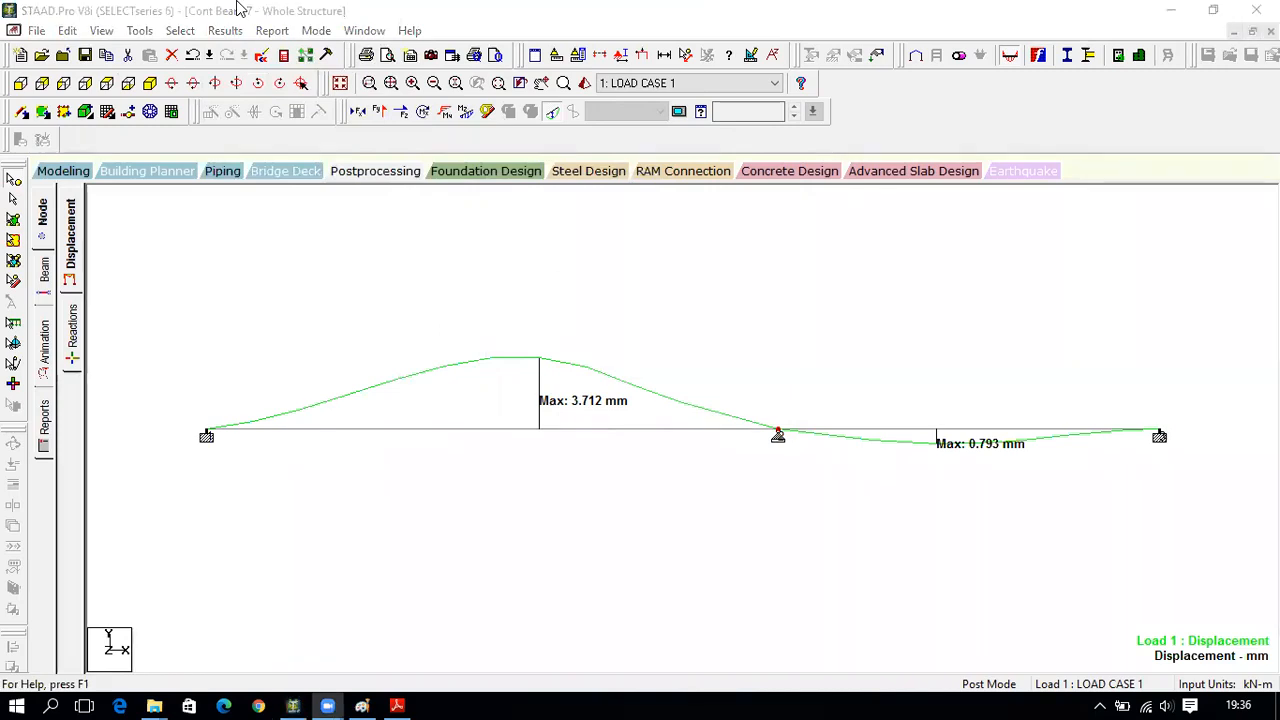
pyautogui.click(363, 450)
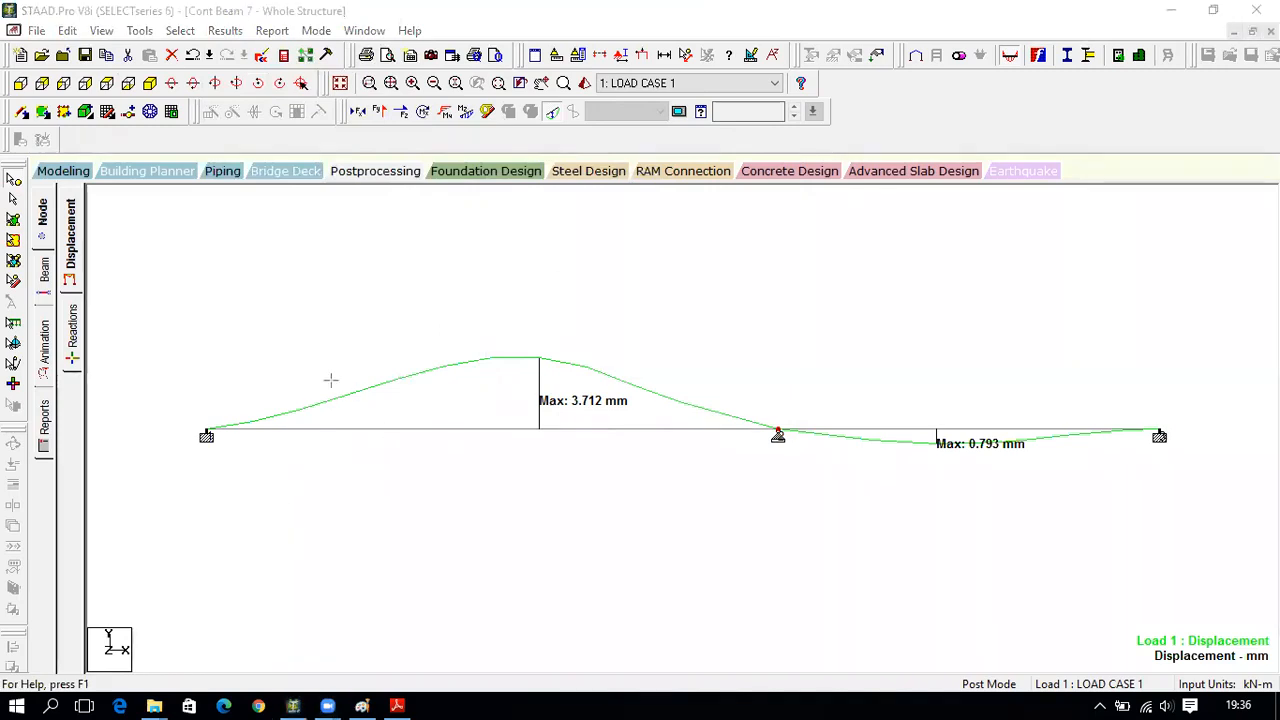
pyautogui.moveTo(305, 372); pyautogui.dragTo(670, 369)
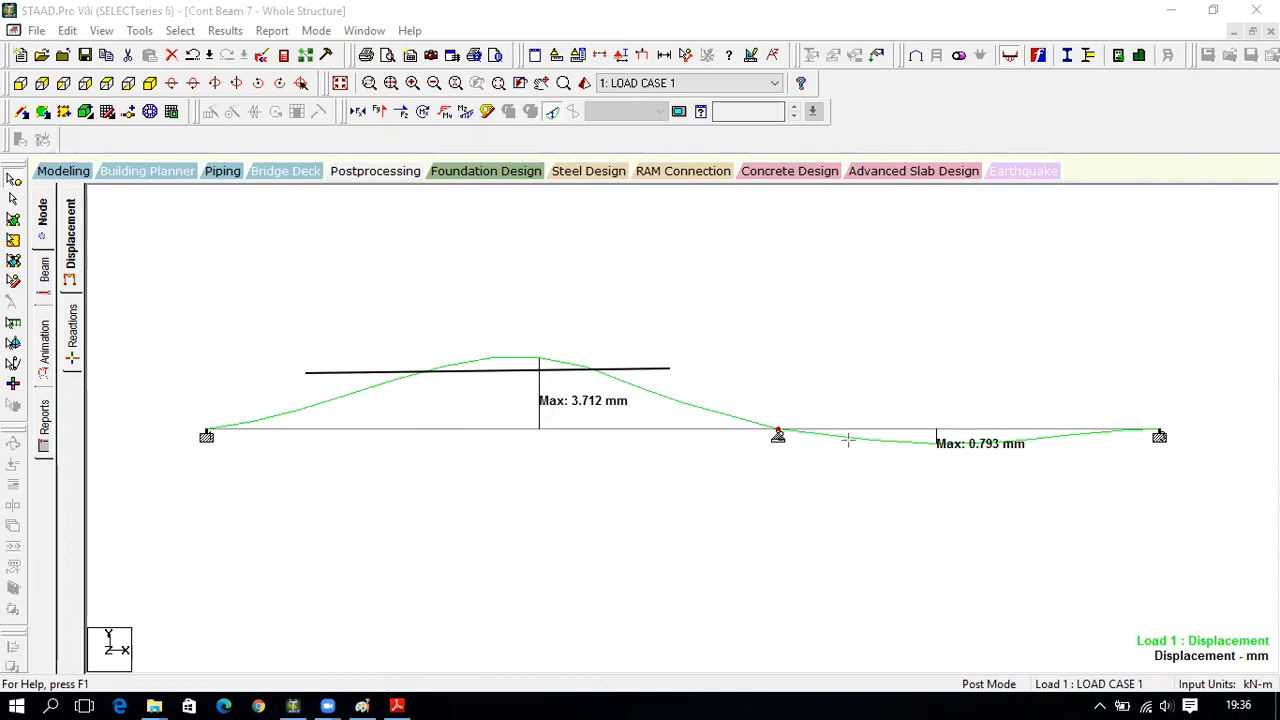
pyautogui.moveTo(887, 440); pyautogui.dragTo(1042, 440)
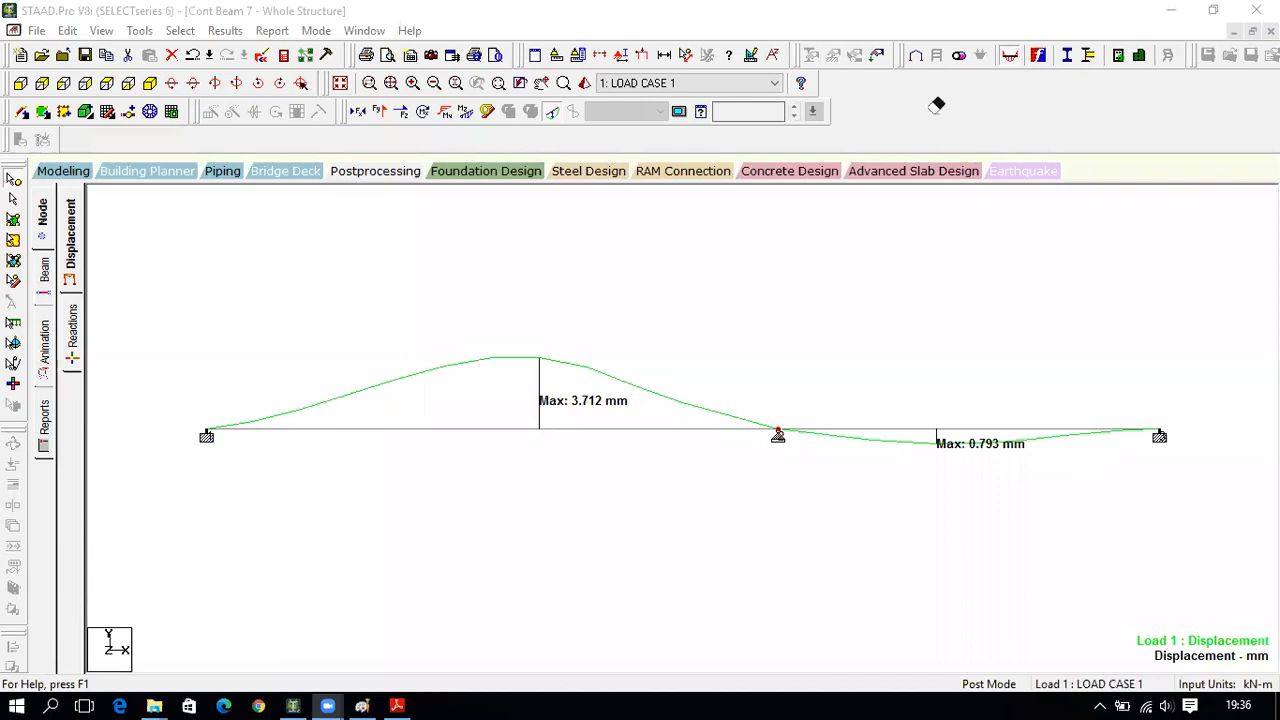
# - Replace the displacement diagram with the Shear Y diagram, annotated with shear values at the ends and mid point instead of Max Resultant
pyautogui.click(379, 112)
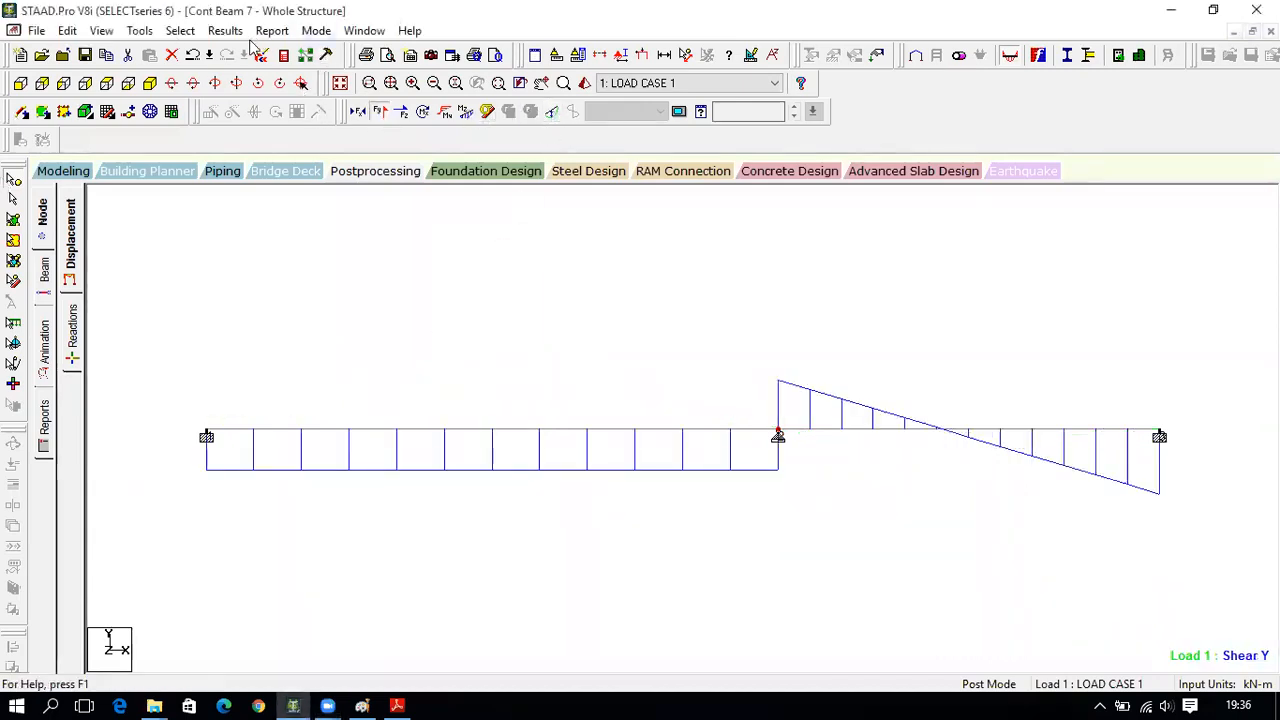
pyautogui.click(225, 30)
pyautogui.click(323, 330)
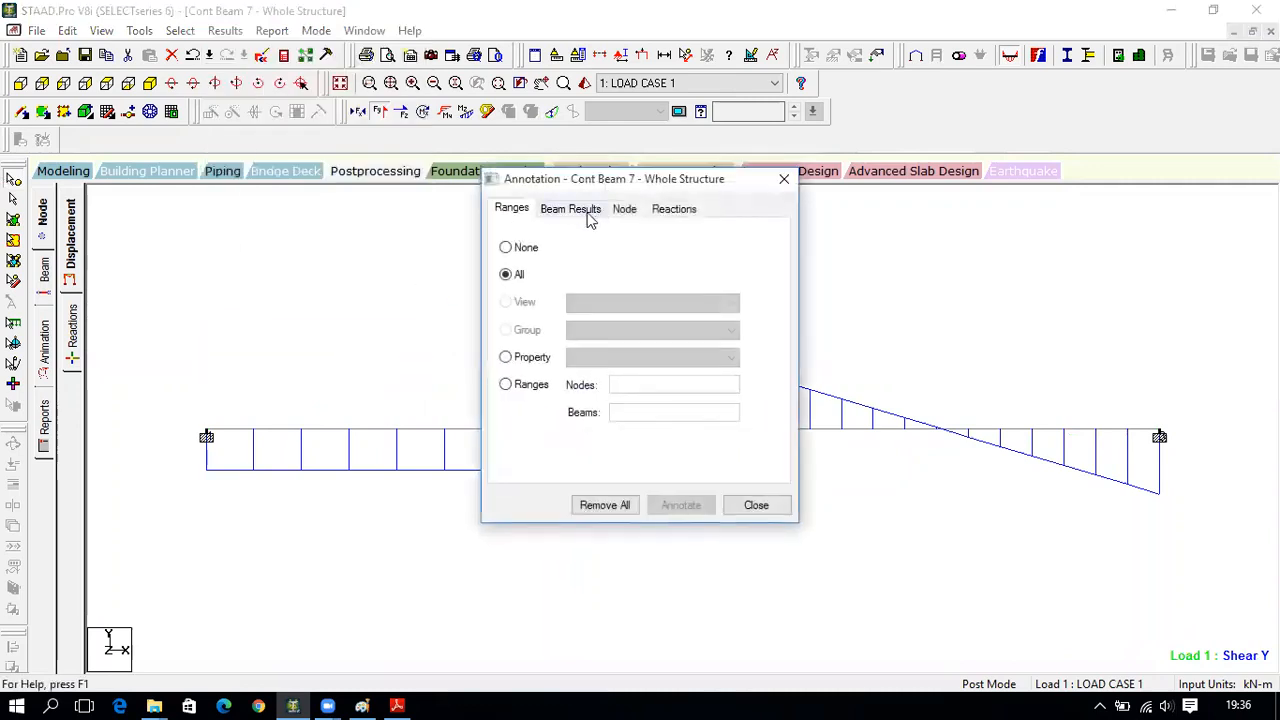
pyautogui.click(587, 214)
pyautogui.click(517, 303)
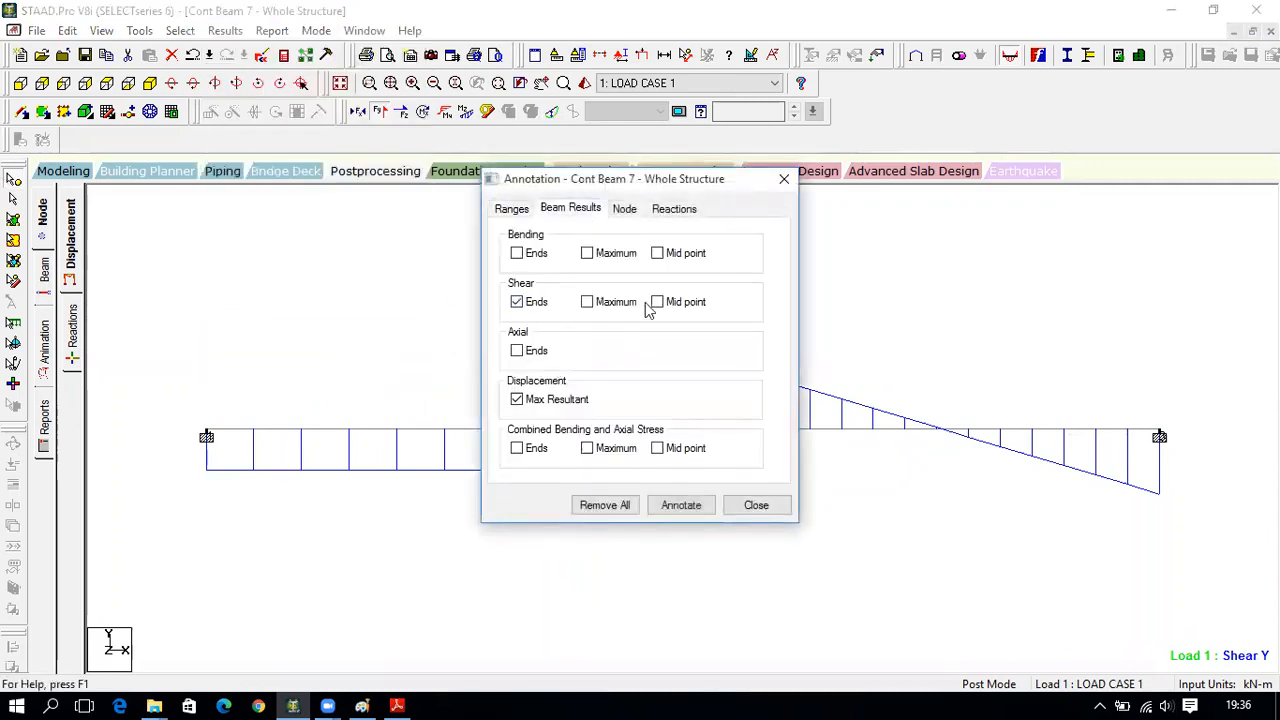
pyautogui.click(657, 302)
pyautogui.click(565, 400)
pyautogui.click(677, 507)
pyautogui.click(756, 505)
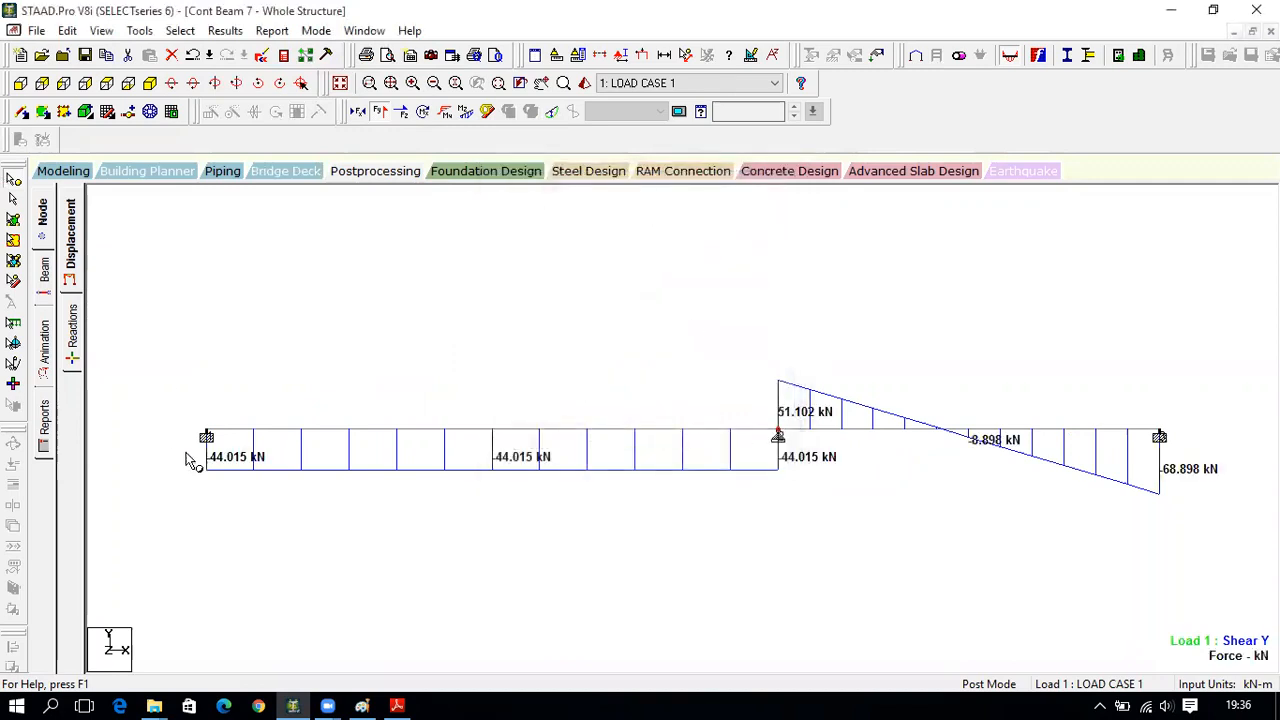
# - Switch to Adobe Reader, compare the Shear Y diagram with the shear force diagram in Problem 326's solution, and return to STAAD.Pro
pyautogui.click(397, 705)
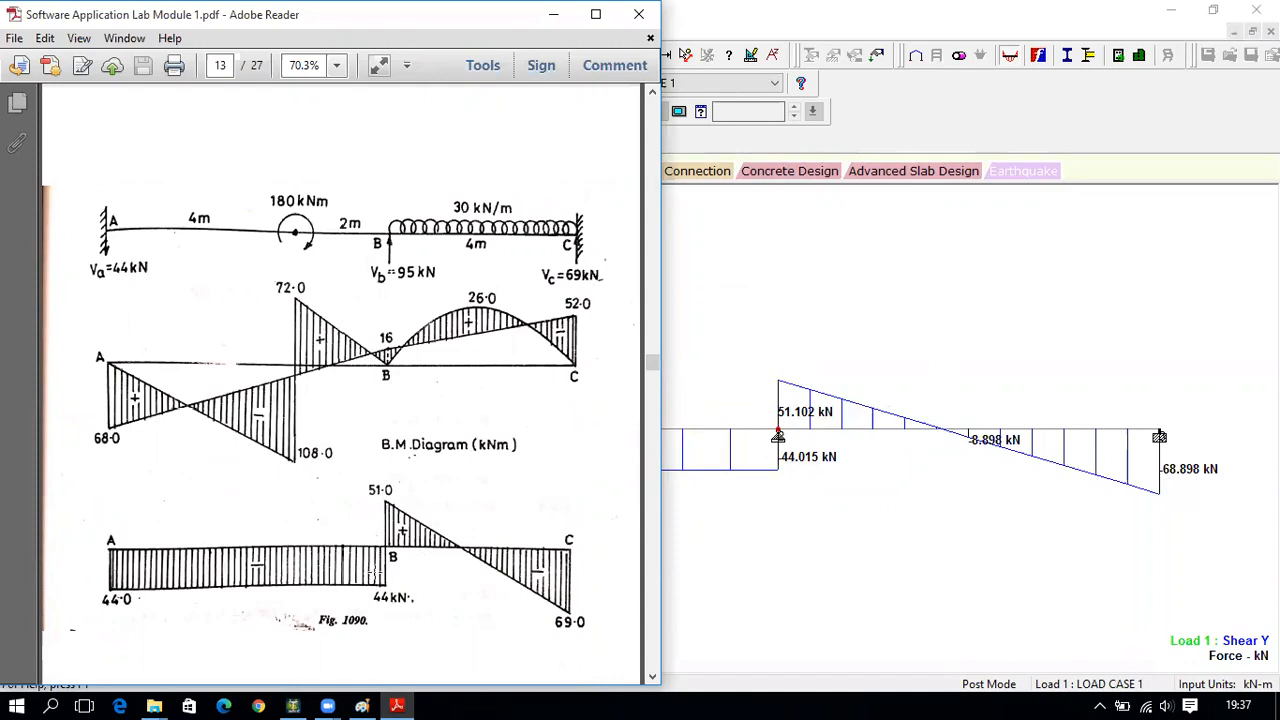
pyautogui.click(710, 341)
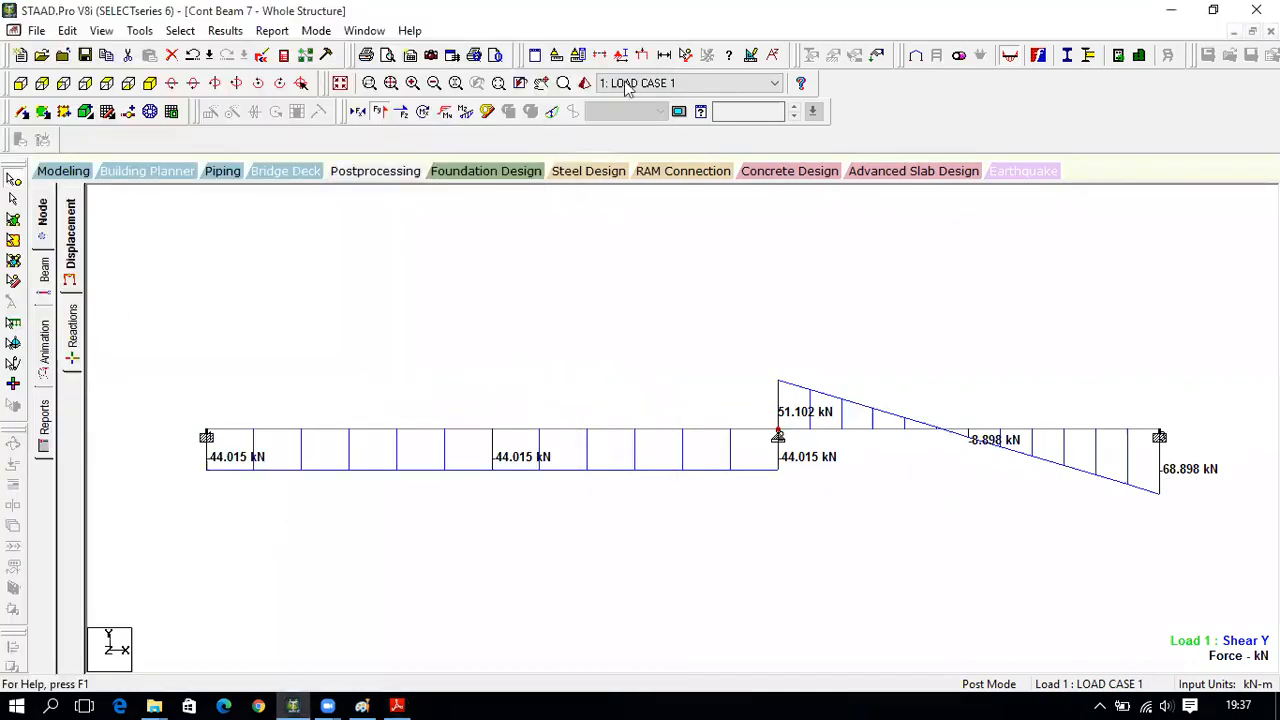